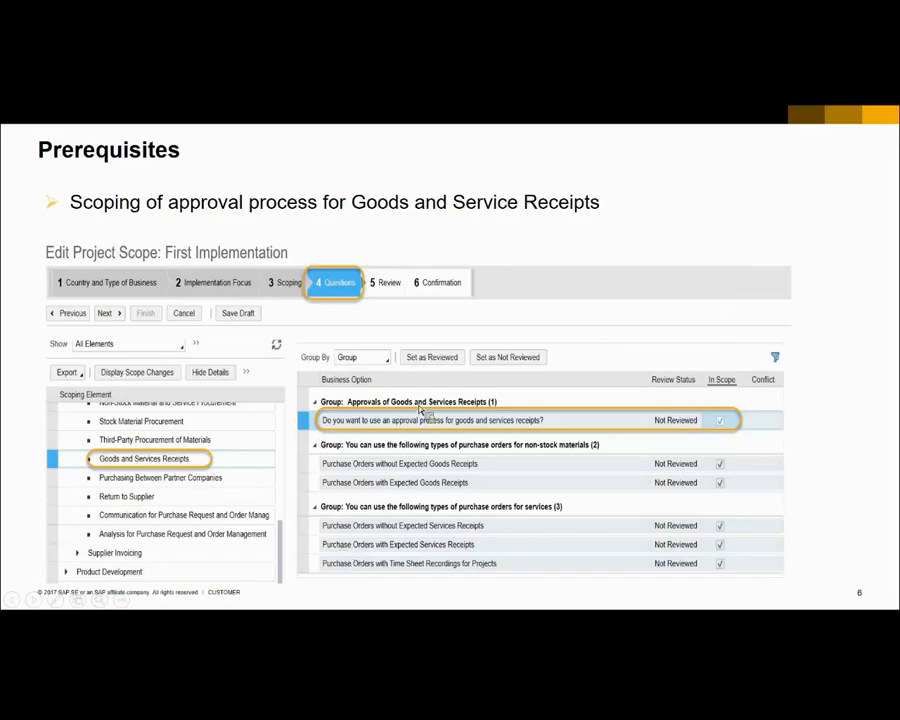
Step: Switch to SAP Business ByDesign and check the approval process question for Goods and Services Receipts in the First Implementation project scope
{"action": "left_click", "coordinate": [337, 550]}
{"action": "left_click", "coordinate": [62, 580]}
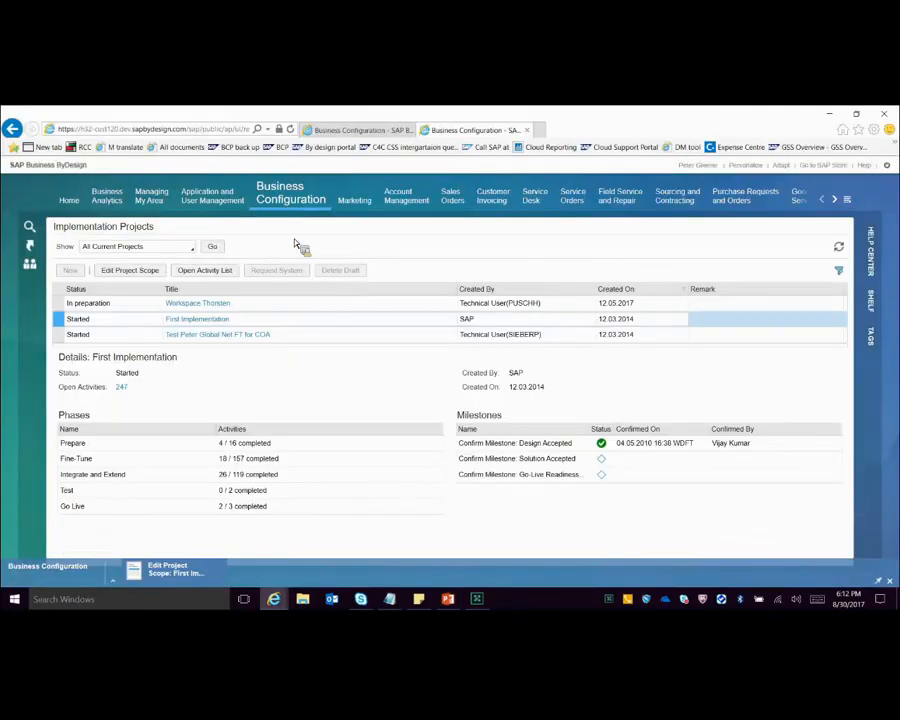
{"action": "mouse_move", "coordinate": [291, 200]}
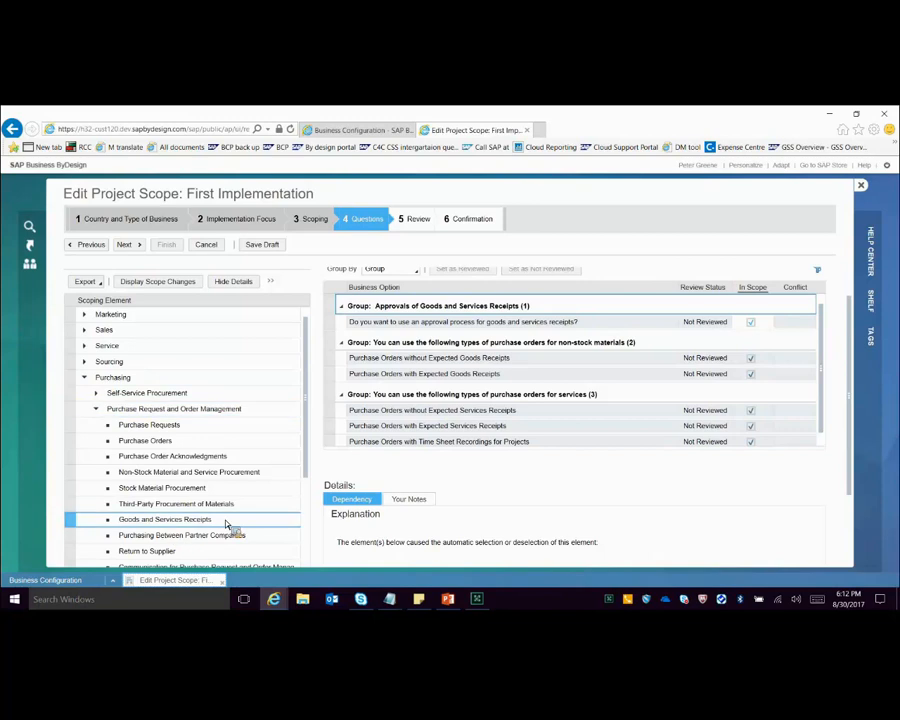
{"action": "scroll", "coordinate": [257, 486], "scroll_direction": "down", "scroll_amount": 3}
{"action": "left_click", "coordinate": [548, 325]}
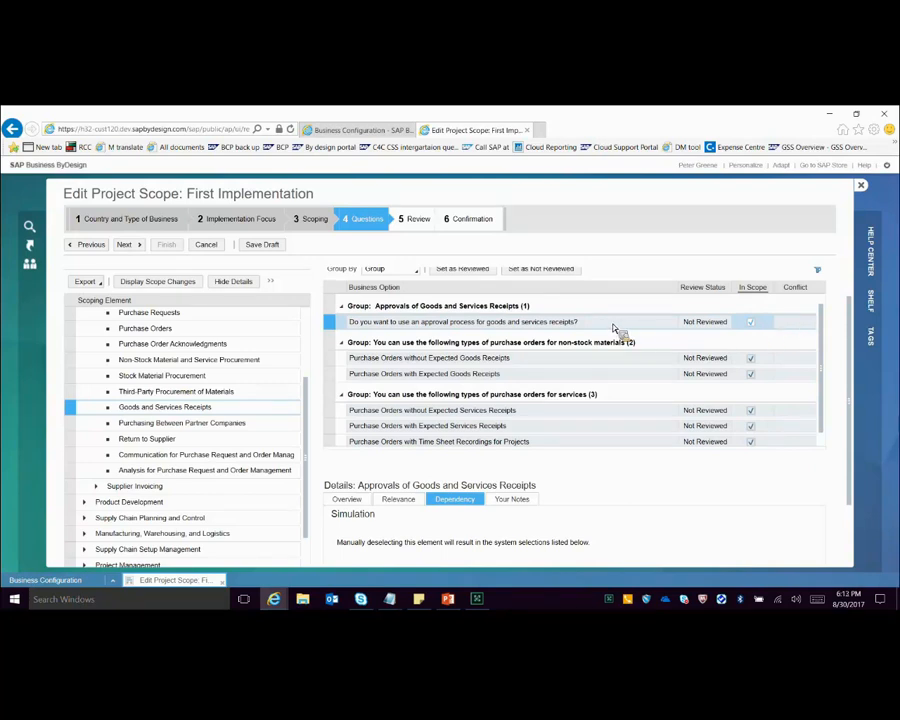
{"action": "left_click_drag", "start_coordinate": [603, 449], "coordinate": [603, 462]}
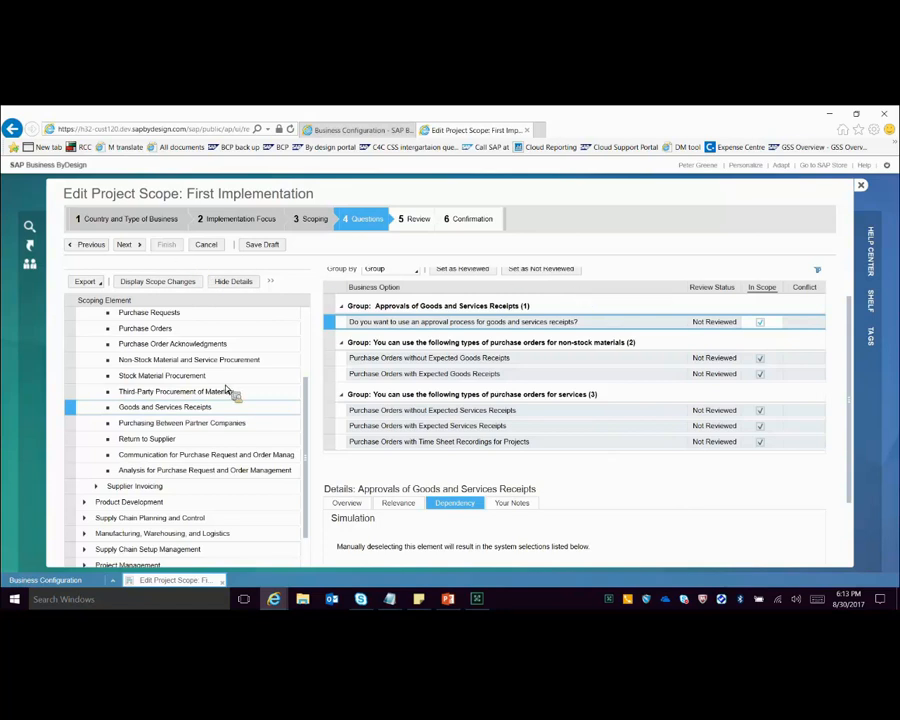
Step: Expand Supplier Invoicing and check the approval process and self-approval questions under Supplier Invoices and Credit Memos
{"action": "scroll", "coordinate": [215, 412], "scroll_direction": "down", "scroll_amount": 2}
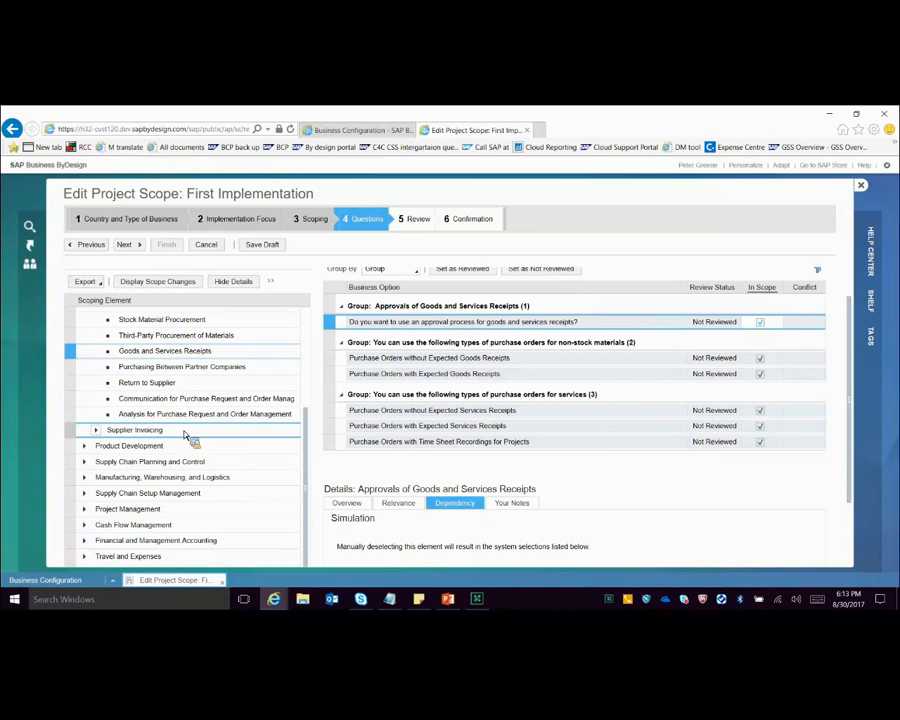
{"action": "left_click", "coordinate": [96, 430]}
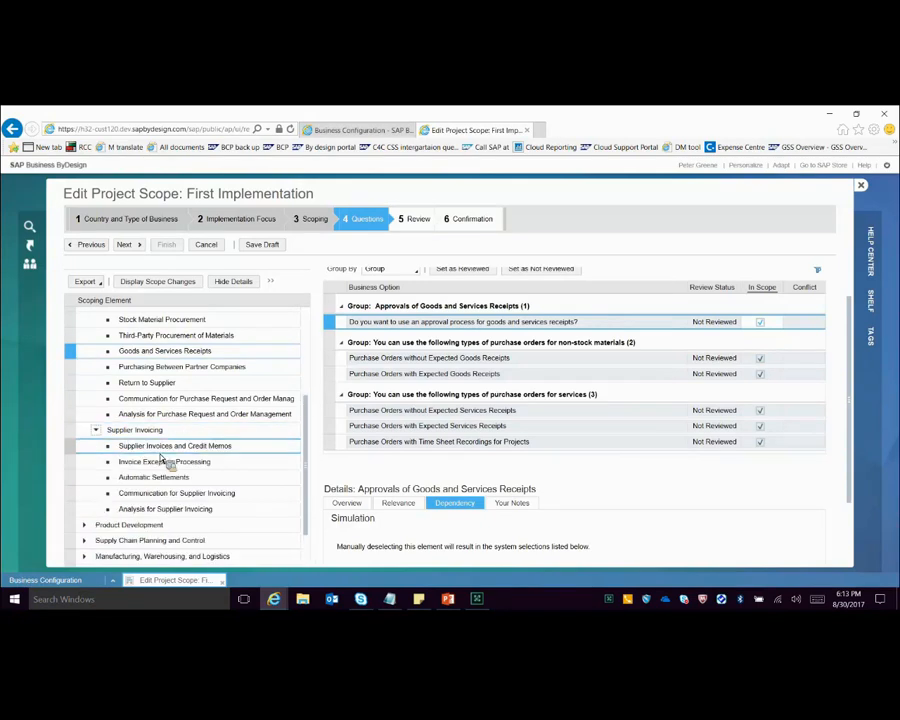
{"action": "left_click", "coordinate": [163, 448]}
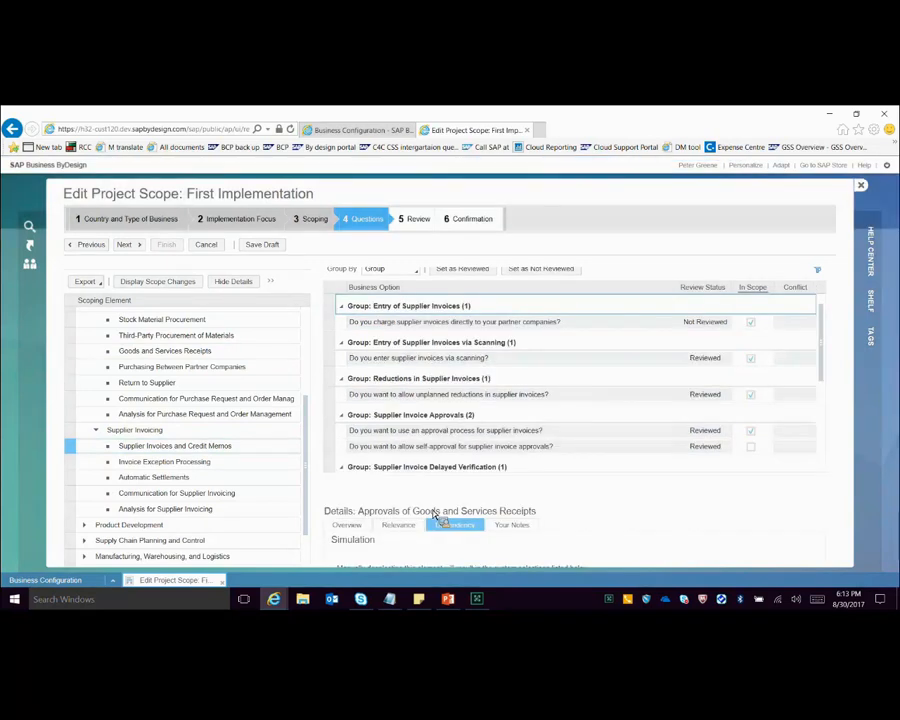
{"action": "scroll", "coordinate": [634, 357], "scroll_direction": "down", "scroll_amount": 1}
{"action": "left_click", "coordinate": [602, 403]}
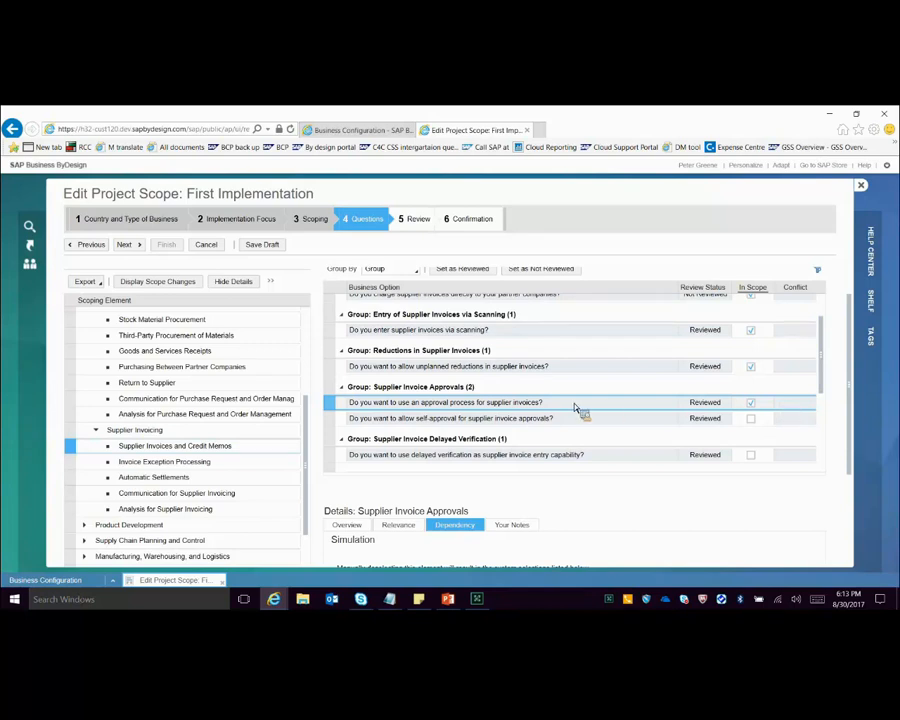
{"action": "left_click", "coordinate": [515, 426]}
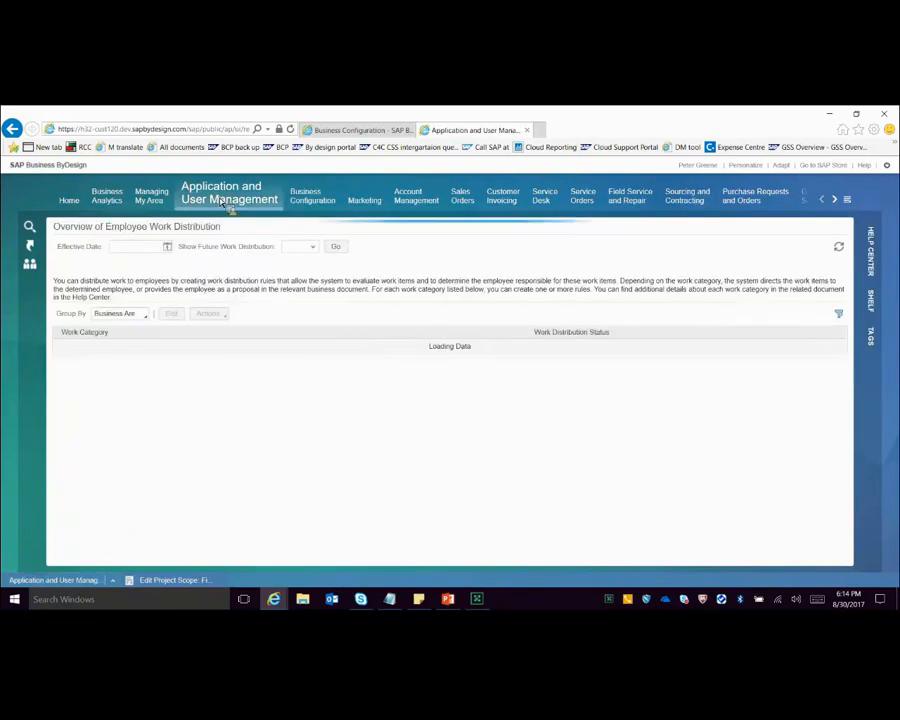
Step: Open the Purchasing Approval Value Limit rules from Employee Work Distribution and review their limit values and responsible employees
{"action": "mouse_move", "coordinate": [230, 206]}
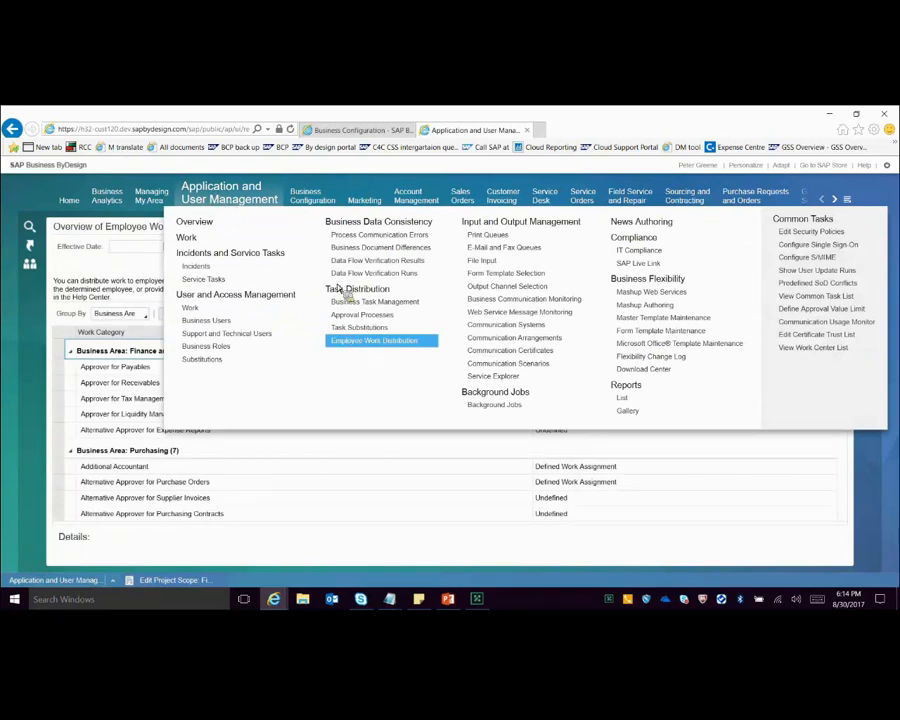
{"action": "left_click", "coordinate": [379, 343]}
{"action": "scroll", "coordinate": [270, 449], "scroll_direction": "down", "scroll_amount": 2}
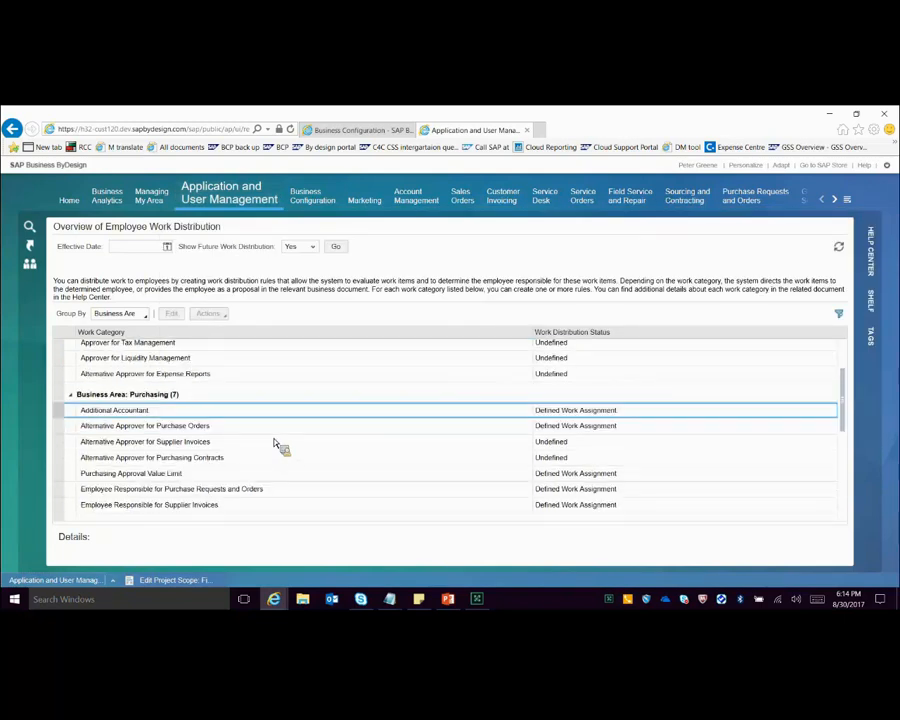
{"action": "left_click", "coordinate": [199, 476]}
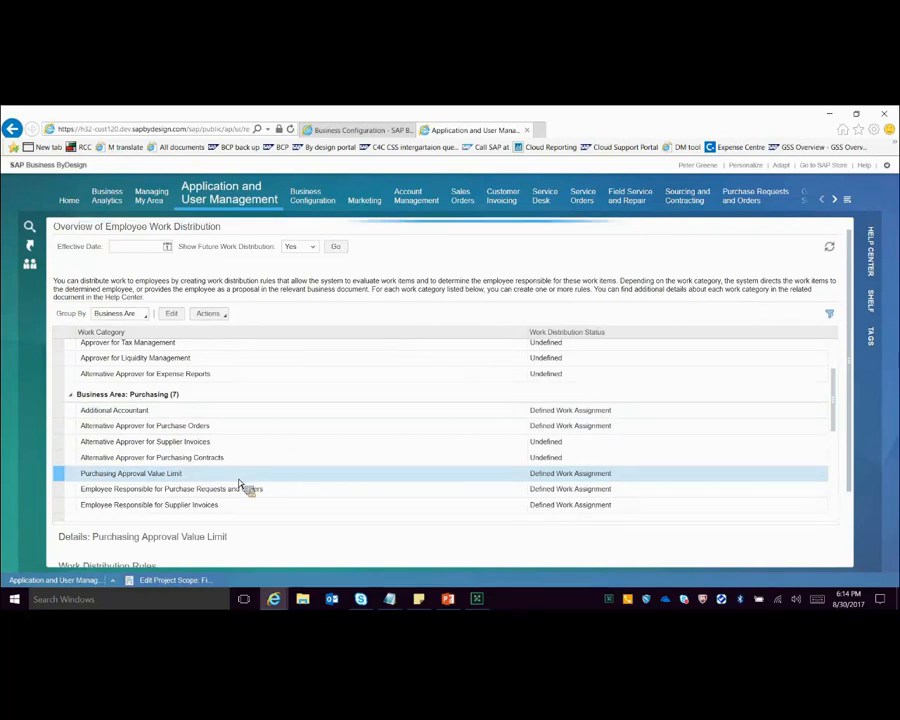
{"action": "left_click", "coordinate": [172, 315]}
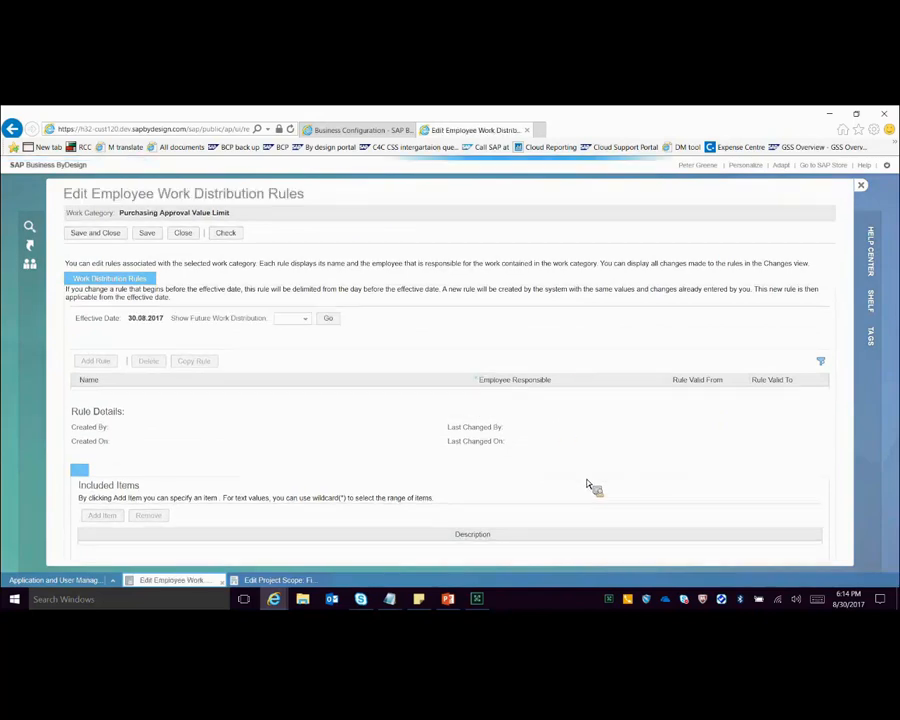
{"action": "scroll", "coordinate": [780, 460], "scroll_direction": "down", "scroll_amount": 1}
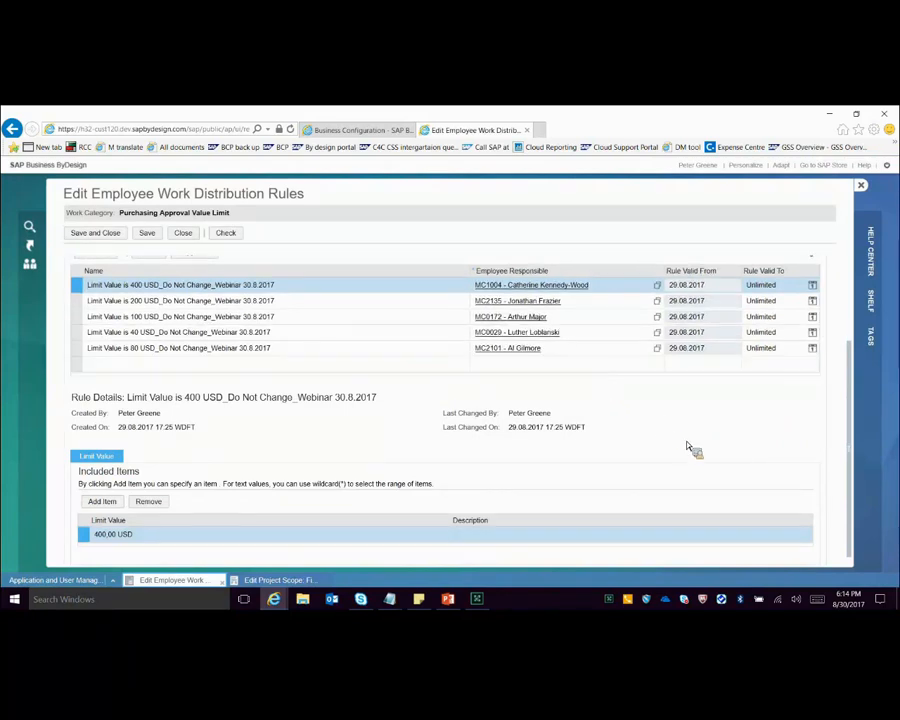
{"action": "scroll", "coordinate": [500, 390], "scroll_direction": "up", "scroll_amount": 1}
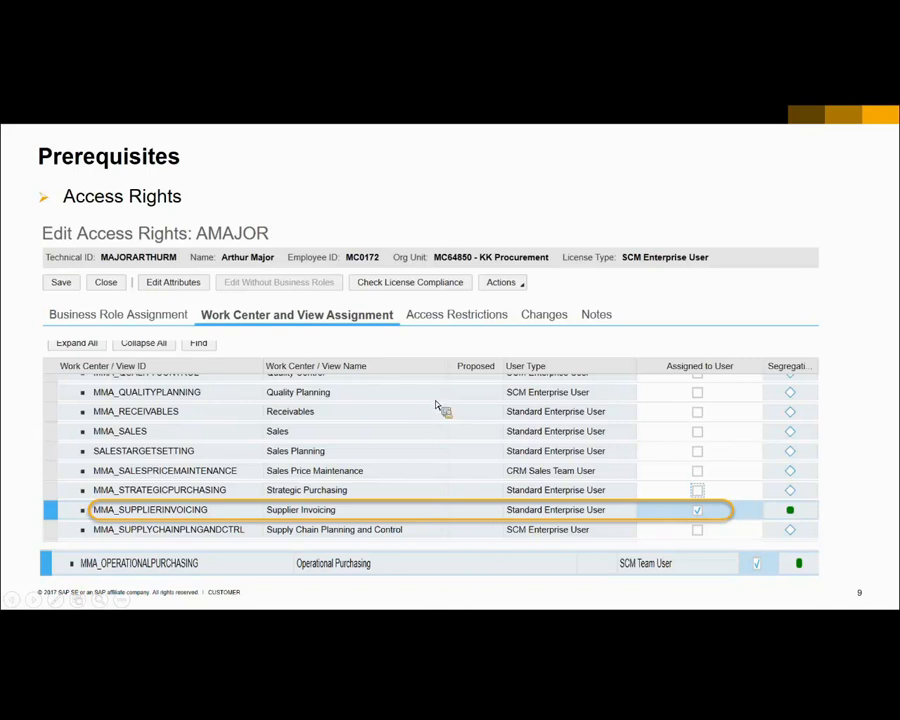
Step: Leave the slide show, return to SAP Business ByDesign and search the business users by the employee's full name
{"action": "key", "text": "Escape"}
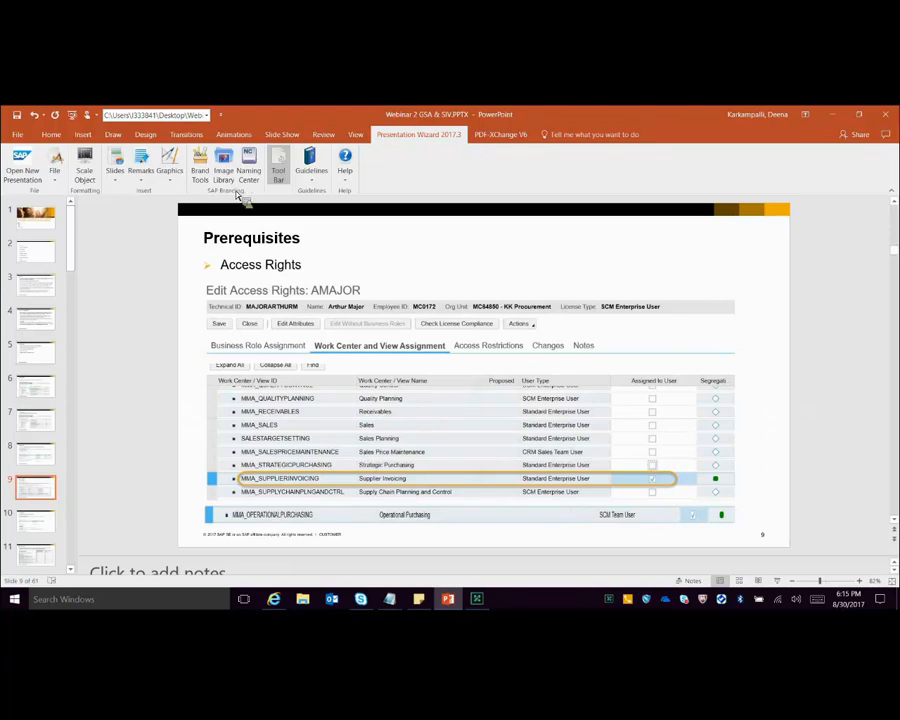
{"action": "key", "text": "alt+Tab"}
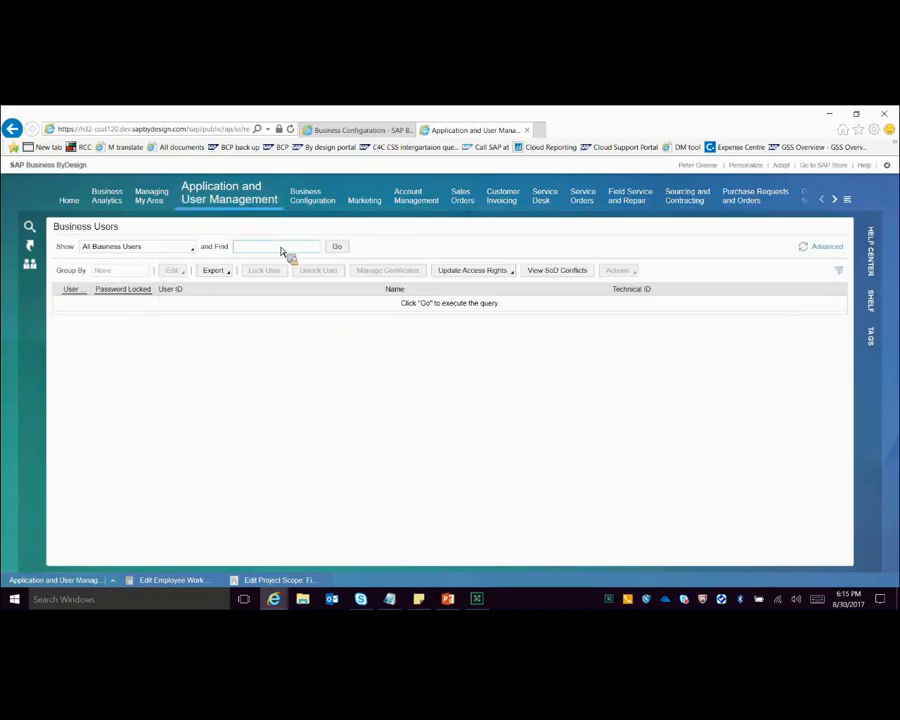
{"action": "key", "text": "Return"}
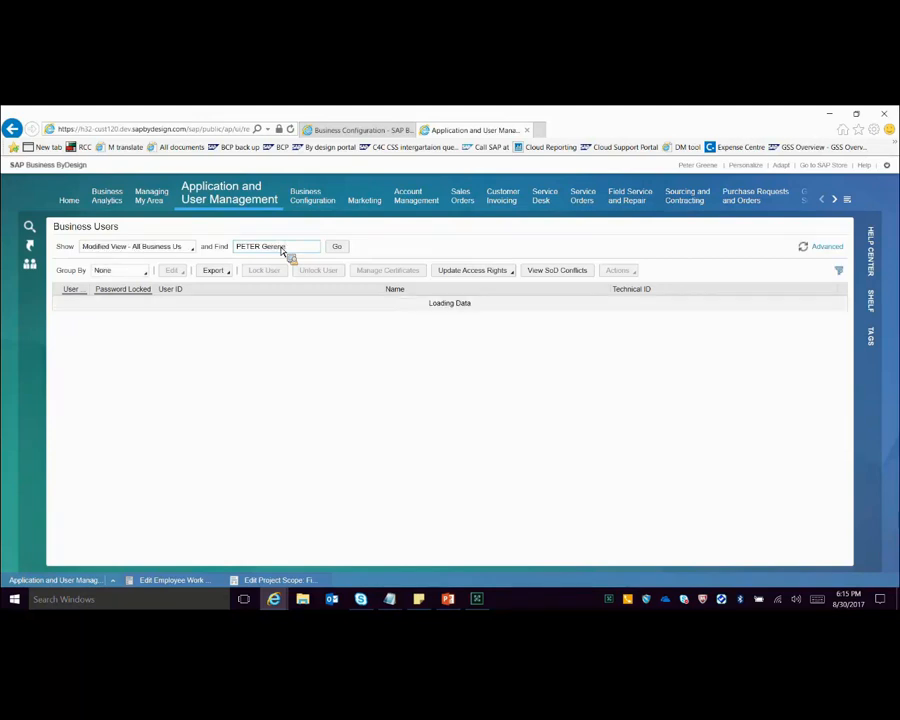
Step: Search the business users by the employee's first name only and open the matching Procurement employee's access rights for editing
{"action": "triple_click", "coordinate": [300, 252]}
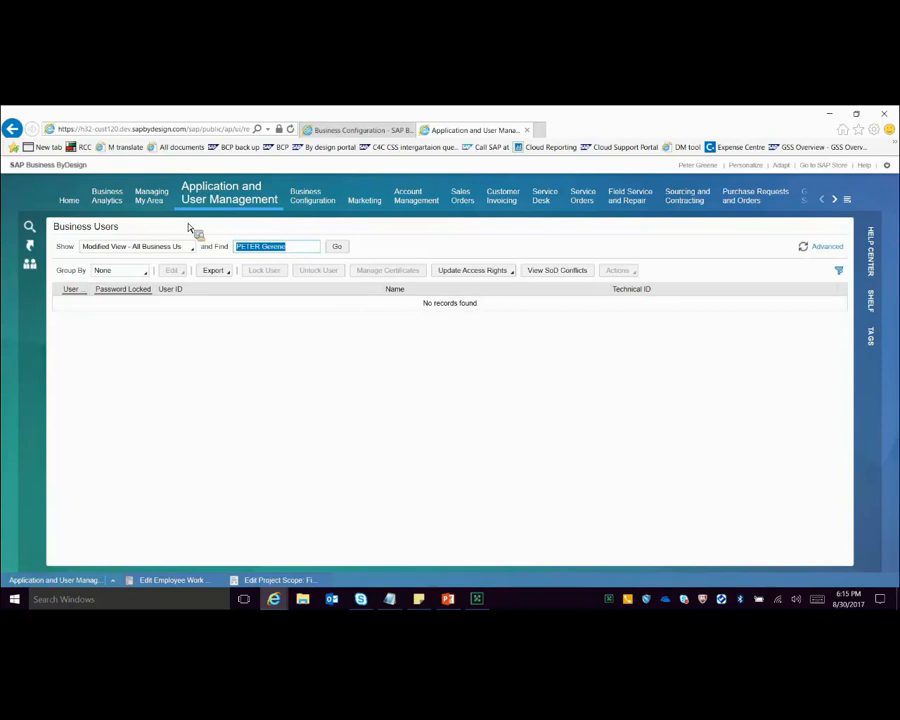
{"action": "type", "text": "peter"}
{"action": "key", "text": "Return"}
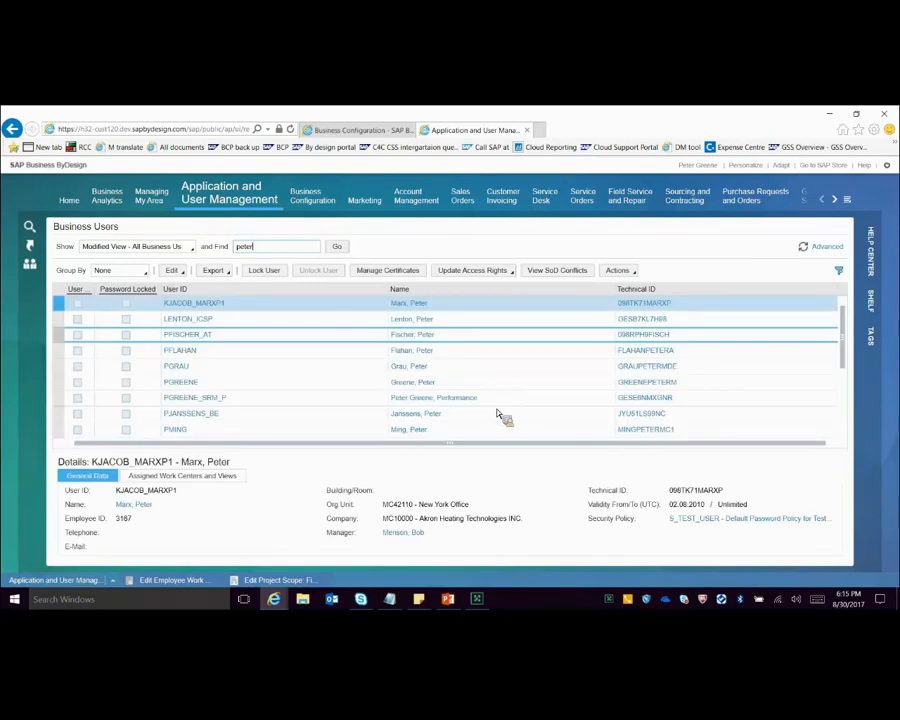
{"action": "left_click", "coordinate": [503, 383]}
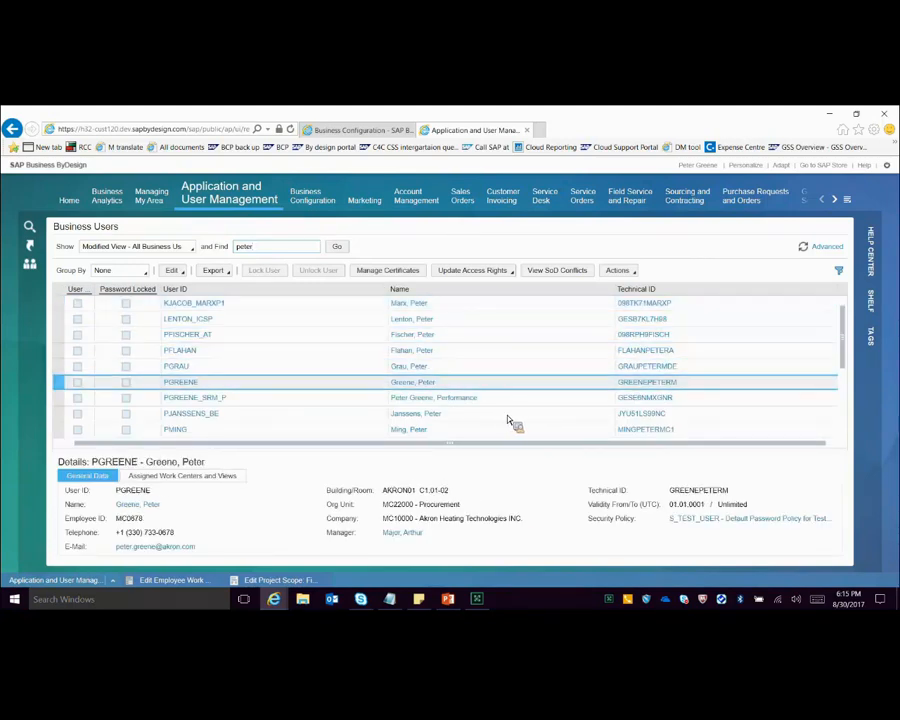
{"action": "left_click", "coordinate": [176, 271]}
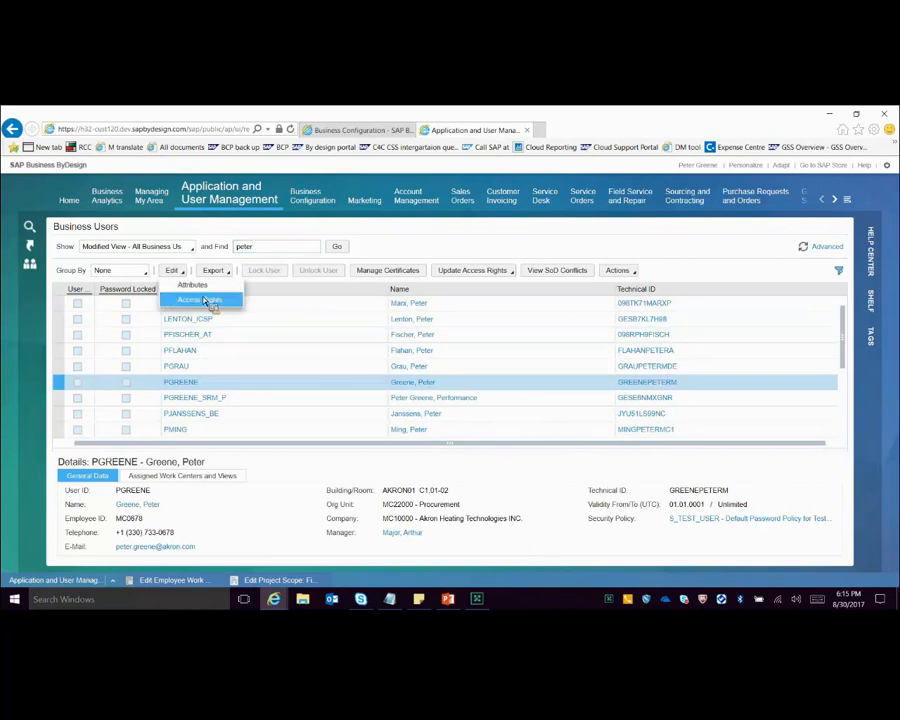
{"action": "left_click", "coordinate": [207, 301]}
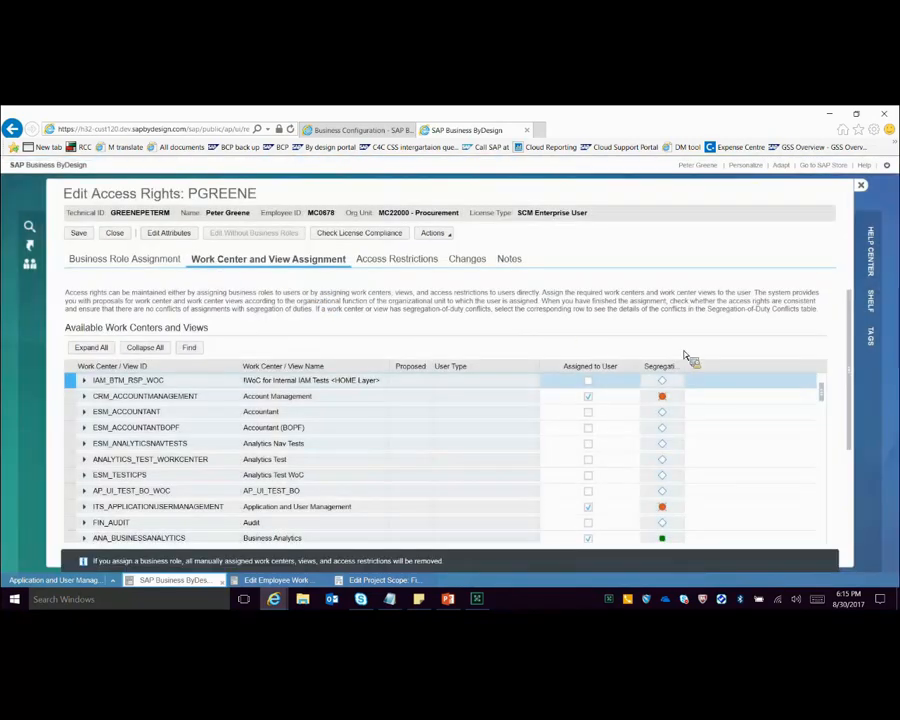
Step: Locate the Goods and Services Receipts work center in the employee's work center and view assignments and check its assignment
{"action": "scroll", "coordinate": [840, 392], "scroll_direction": "down", "scroll_amount": 5}
{"action": "scroll", "coordinate": [496, 366], "scroll_direction": "down", "scroll_amount": 5}
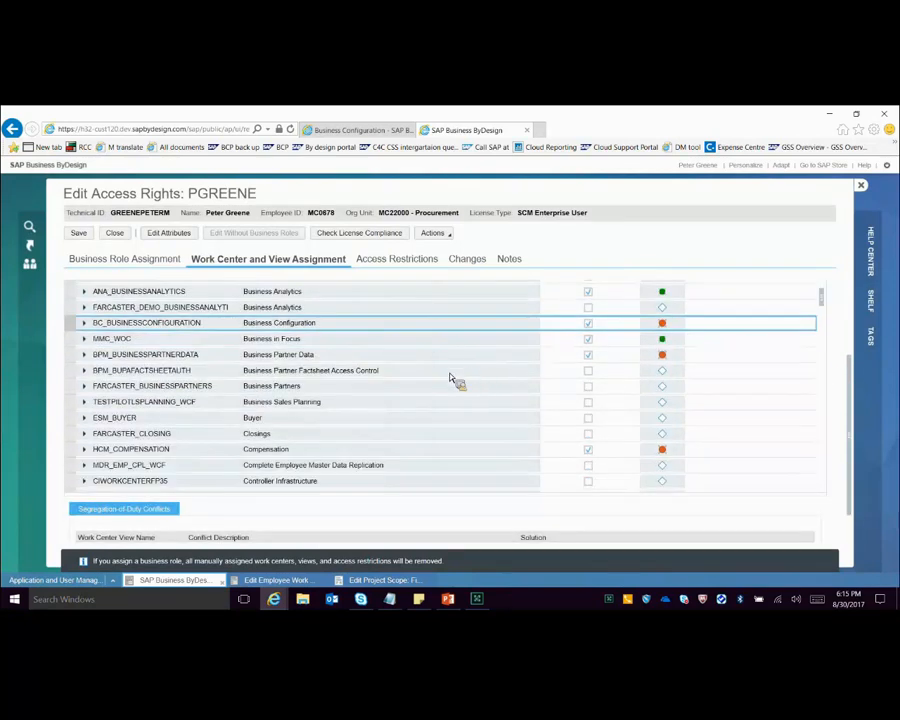
{"action": "key", "text": "Down"}
{"action": "key", "text": "Down"}
{"action": "key", "text": "Down"}
{"action": "key", "text": "Down"}
{"action": "key", "text": "Down"}
{"action": "key", "text": "Down"}
{"action": "key", "text": "Down"}
{"action": "key", "text": "Down"}
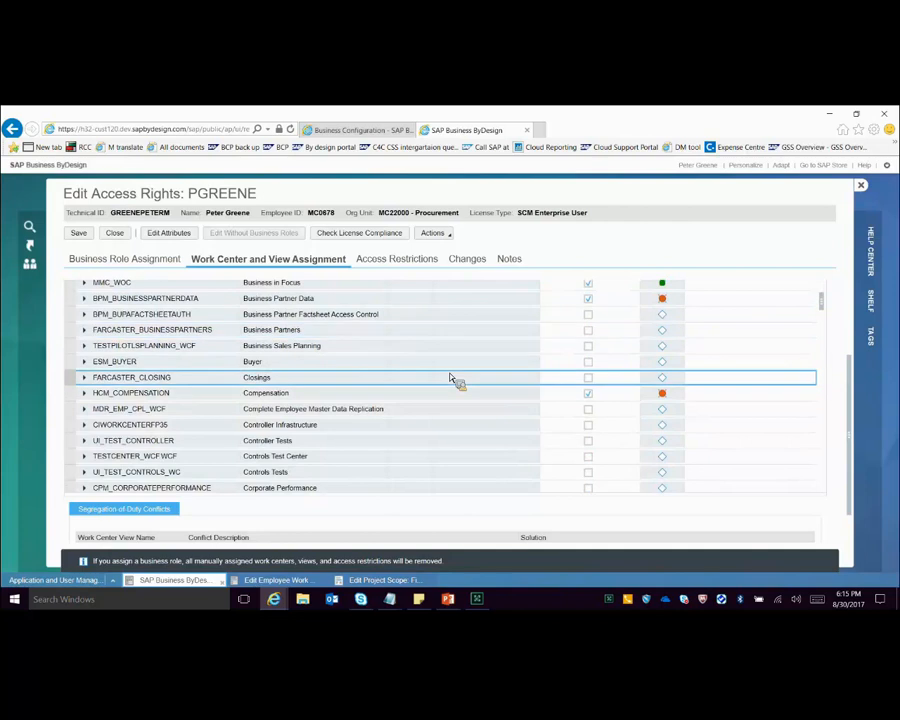
{"action": "key", "text": "Down"}
{"action": "key", "text": "Down"}
{"action": "key", "text": "Down"}
{"action": "key", "text": "Down"}
{"action": "key", "text": "Down"}
{"action": "key", "text": "Down"}
{"action": "key", "text": "Down"}
{"action": "key", "text": "Down"}
{"action": "key", "text": "Down"}
{"action": "key", "text": "Down"}
{"action": "key", "text": "Down"}
{"action": "key", "text": "Down"}
{"action": "key", "text": "Down"}
{"action": "key", "text": "Down"}
{"action": "key", "text": "Down"}
{"action": "key", "text": "Down"}
{"action": "key", "text": "Down"}
{"action": "key", "text": "Down"}
{"action": "key", "text": "Down"}
{"action": "key", "text": "Down"}
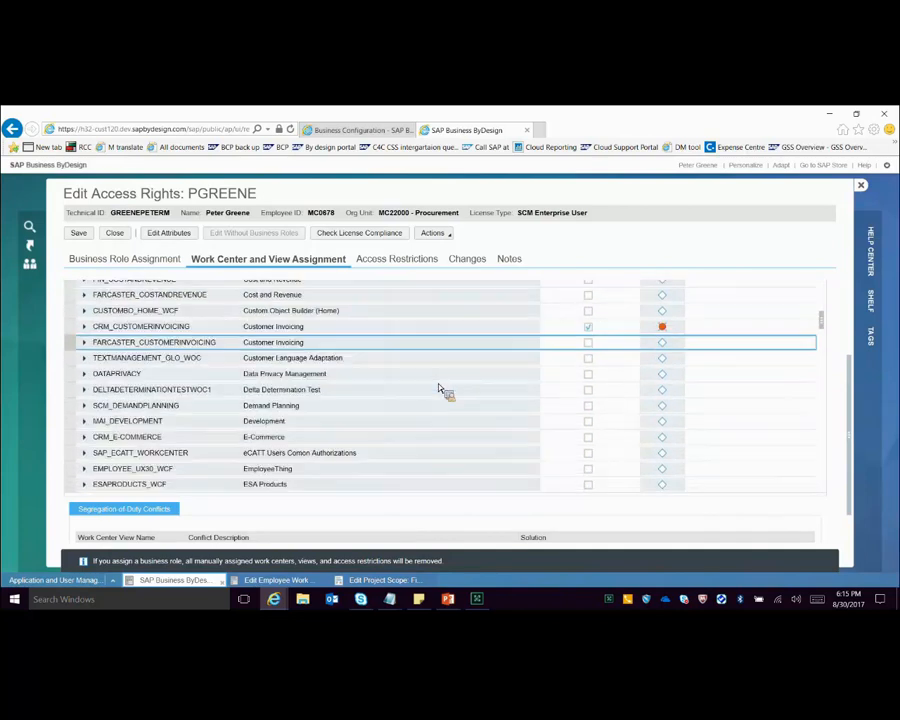
{"action": "key", "text": "Down"}
{"action": "key", "text": "Down"}
{"action": "key", "text": "Down"}
{"action": "key", "text": "Down"}
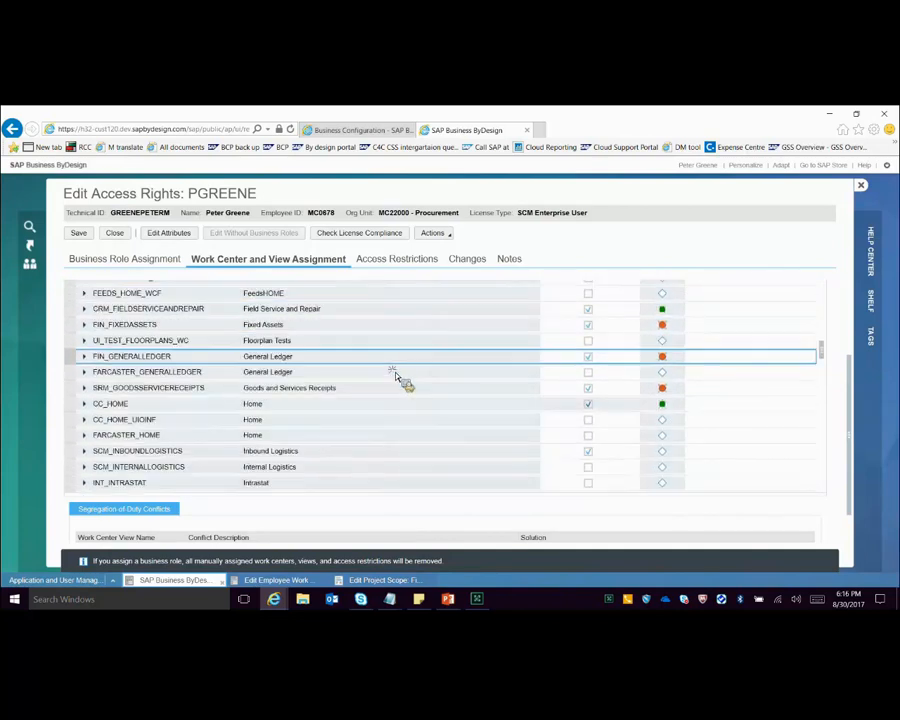
{"action": "key", "text": "Down"}
{"action": "key", "text": "Down"}
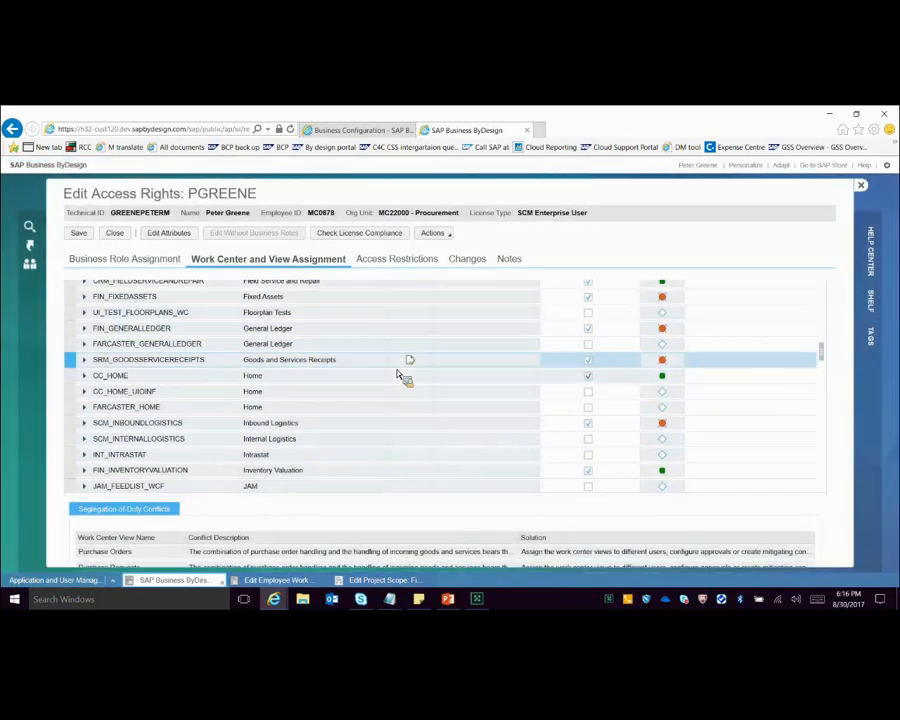
Step: Find the Managing My Area work center in the assignment list and expand its views
{"action": "key", "text": "Down"}
{"action": "key", "text": "Down"}
{"action": "key", "text": "Down"}
{"action": "key", "text": "Down"}
{"action": "key", "text": "Down"}
{"action": "key", "text": "Down"}
{"action": "key", "text": "Down"}
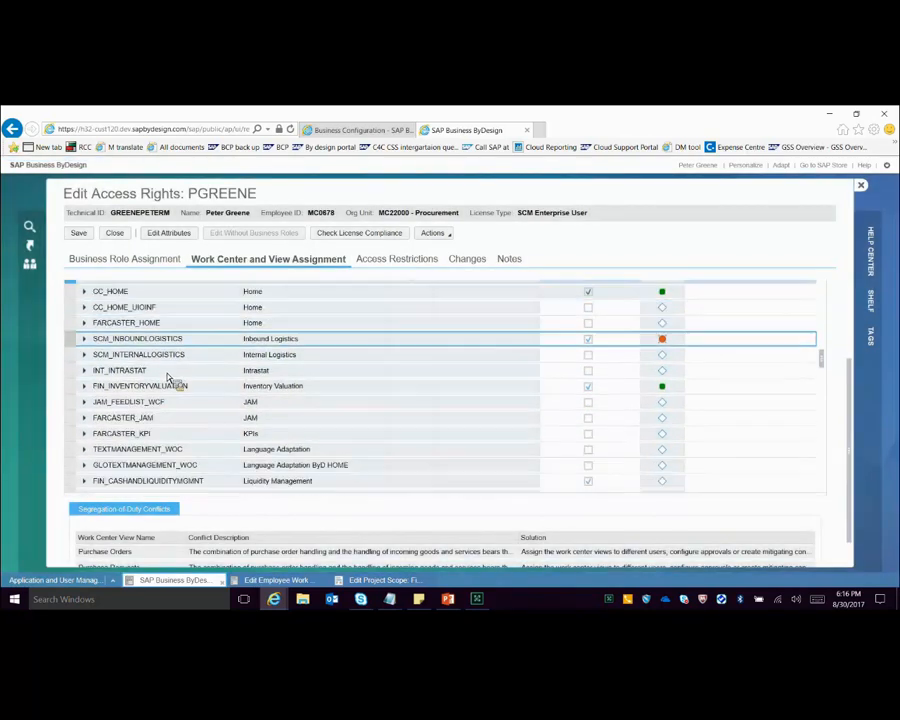
{"action": "key", "text": "Down"}
{"action": "key", "text": "Down"}
{"action": "key", "text": "Down"}
{"action": "key", "text": "Down"}
{"action": "key", "text": "Down"}
{"action": "key", "text": "Down"}
{"action": "key", "text": "Down"}
{"action": "key", "text": "Right"}
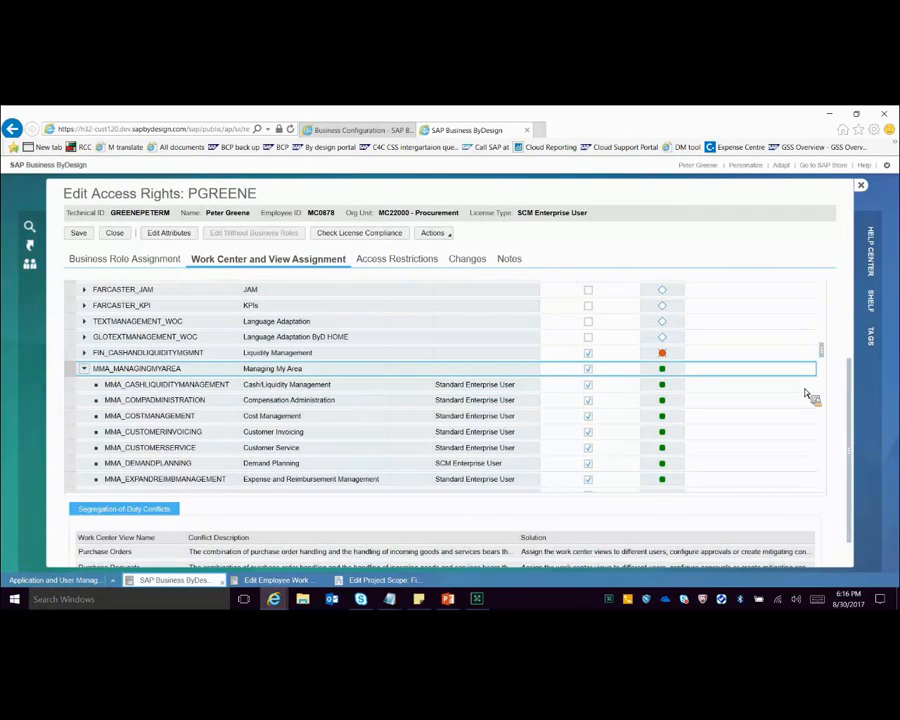
Step: Check the assignment of the Operational Purchasing view under Managing My Area
{"action": "key", "text": "Down"}
{"action": "key", "text": "Down"}
{"action": "key", "text": "Down"}
{"action": "key", "text": "Down"}
{"action": "key", "text": "Down"}
{"action": "key", "text": "Down"}
{"action": "key", "text": "Down"}
{"action": "key", "text": "Down"}
{"action": "key", "text": "Down"}
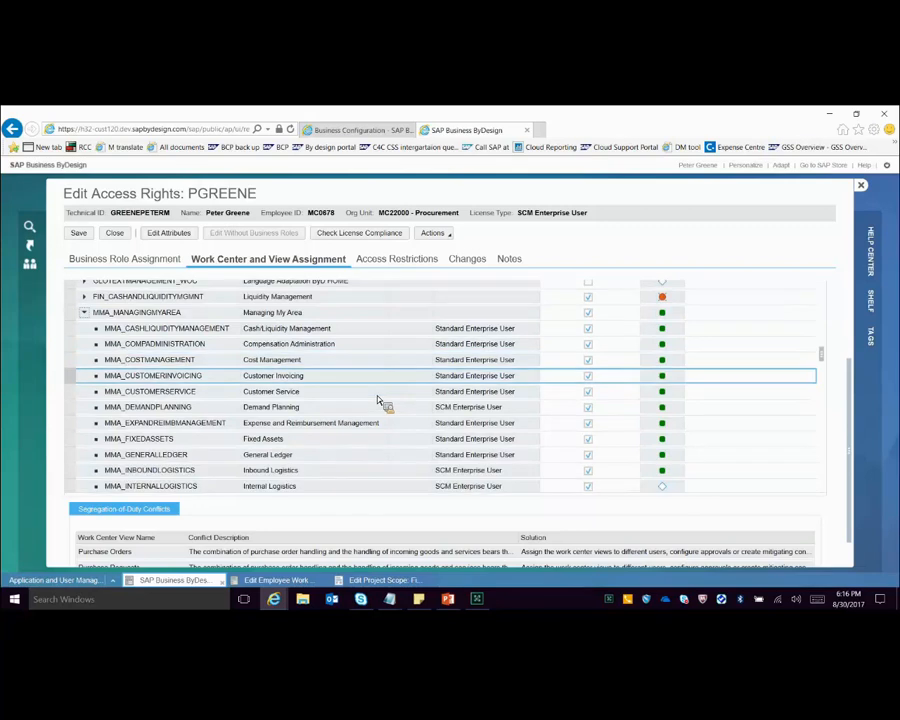
{"action": "key", "text": "Down"}
{"action": "key", "text": "Down"}
{"action": "key", "text": "Down"}
{"action": "key", "text": "Down"}
{"action": "key", "text": "Down"}
{"action": "key", "text": "Down"}
{"action": "key", "text": "Down"}
{"action": "key", "text": "Down"}
{"action": "key", "text": "Down"}
{"action": "key", "text": "Down"}
{"action": "key", "text": "Down"}
{"action": "key", "text": "Down"}
{"action": "key", "text": "Down"}
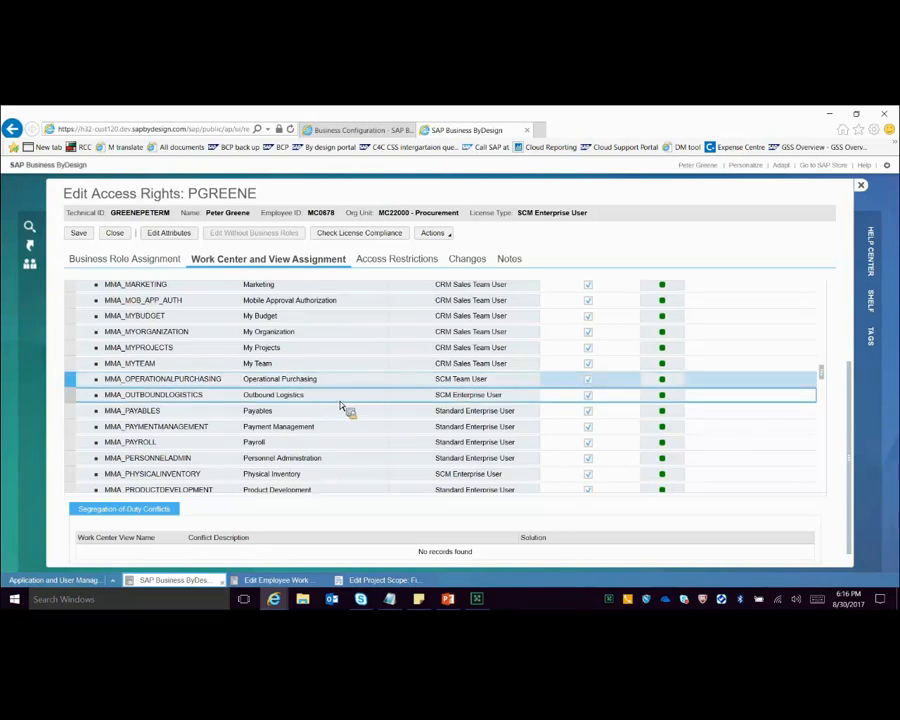
Step: Check the assignment of the Supplier Invoicing view (MMA_SUPPLIERINVOICING) under Managing My Area
{"action": "scroll", "coordinate": [344, 408], "scroll_direction": "down", "scroll_amount": 1}
{"action": "scroll", "coordinate": [344, 408], "scroll_direction": "down", "scroll_amount": 1}
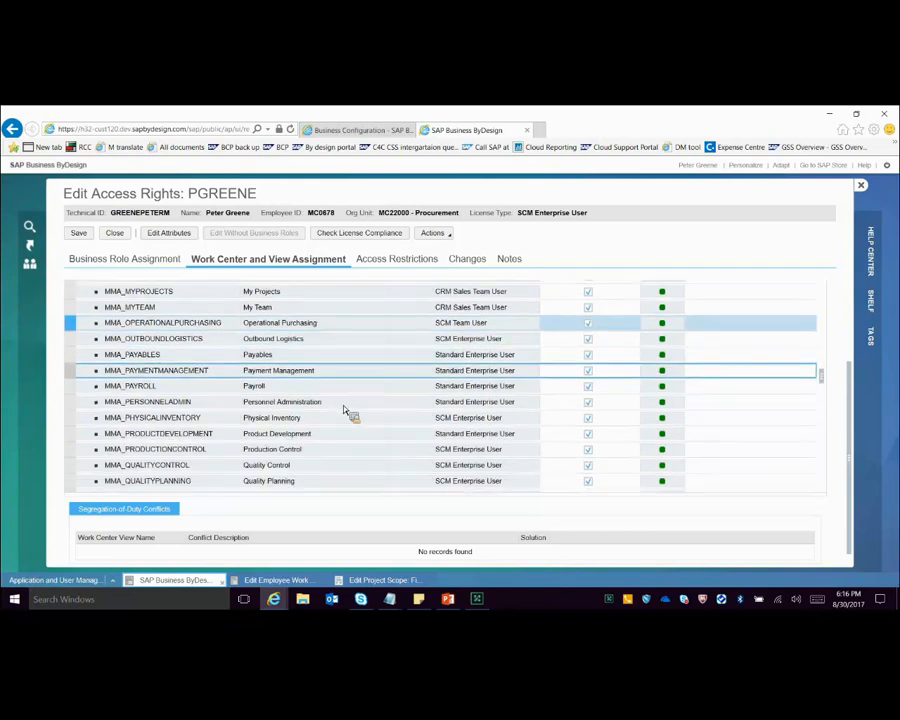
{"action": "scroll", "coordinate": [344, 410], "scroll_direction": "down", "scroll_amount": 5}
{"action": "left_click", "coordinate": [220, 440]}
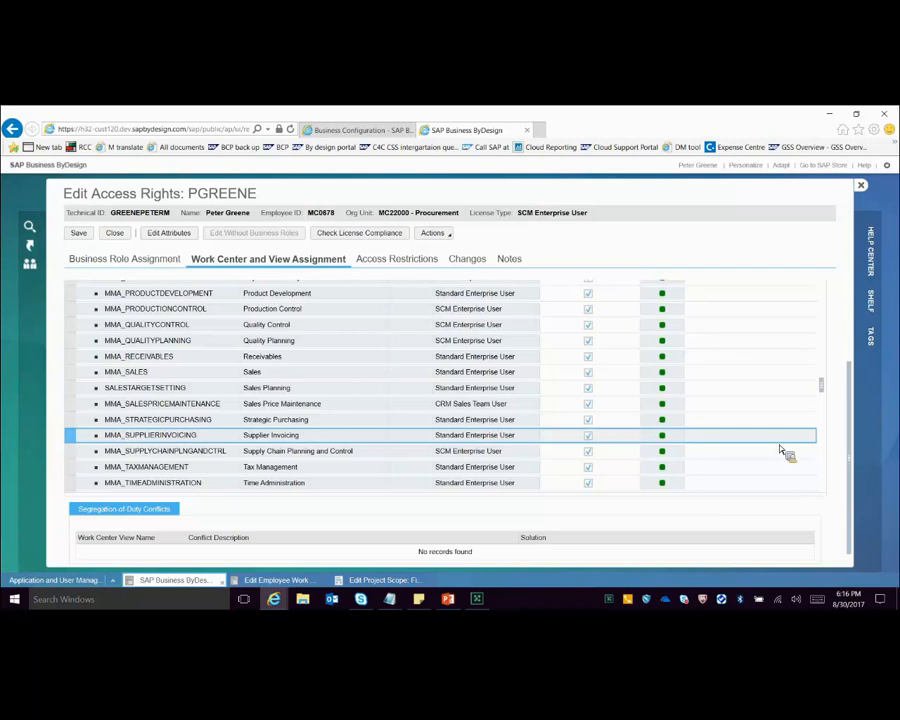
{"action": "key", "text": "Up"}
{"action": "key", "text": "Down"}
{"action": "key", "text": "Down"}
{"action": "key", "text": "Up"}
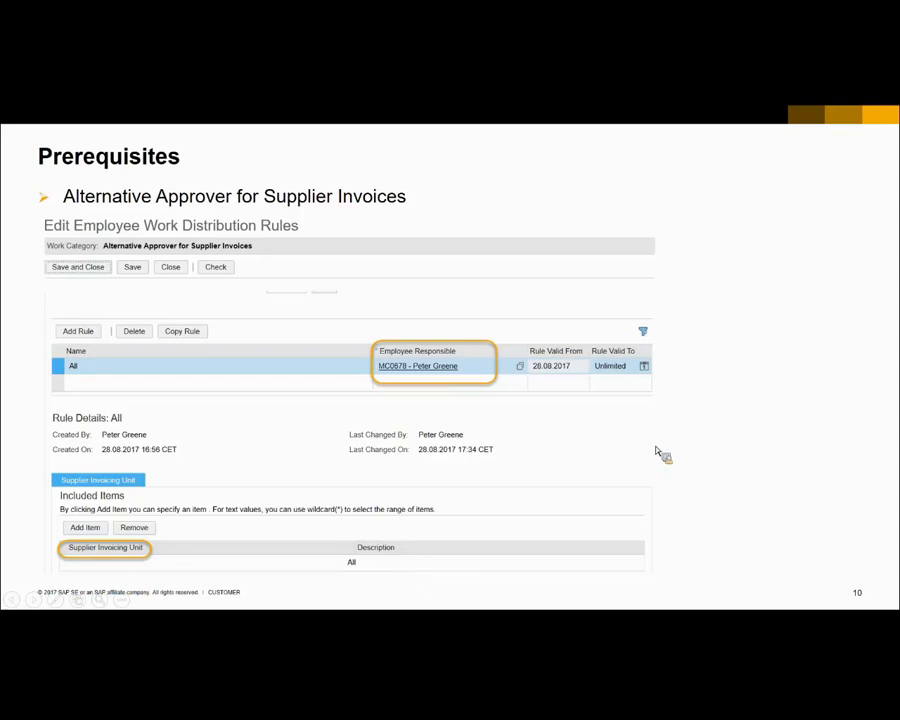
Step: Advance the slide show to the Approval Rules slide
{"action": "left_click", "coordinate": [706, 441]}
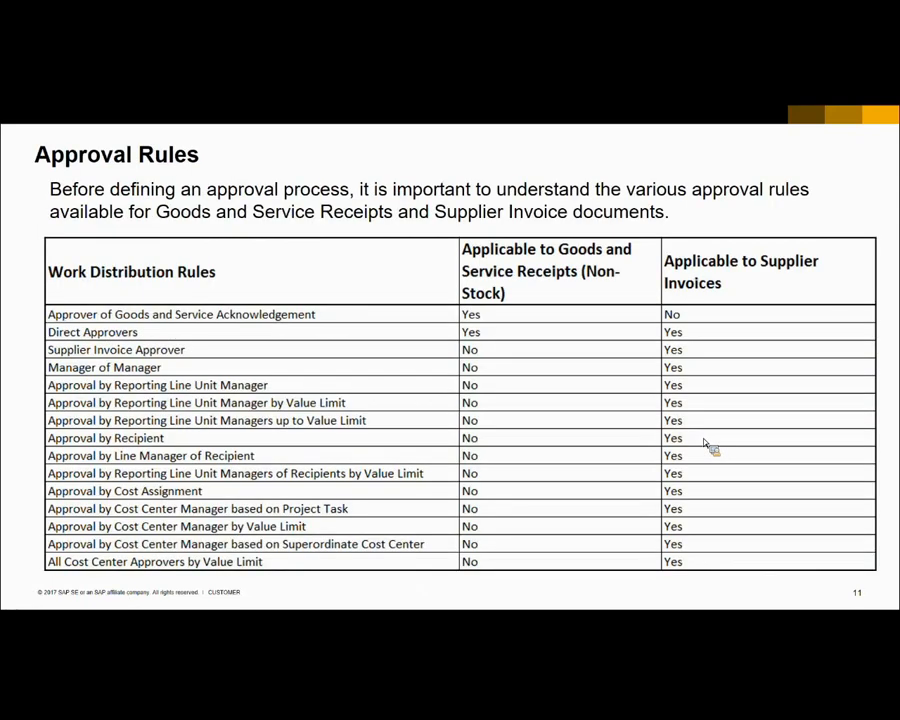
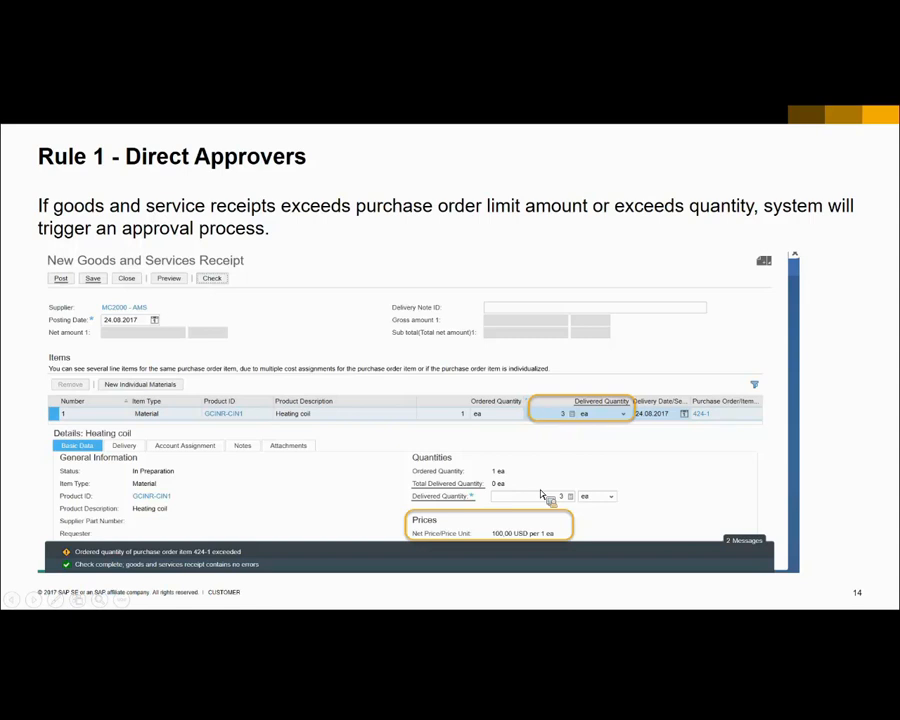
Step: Advance the slide show to Case 1 of the Direct Approvers rule and switch to SAP Business ByDesign in the browser
{"action": "left_click", "coordinate": [540, 494]}
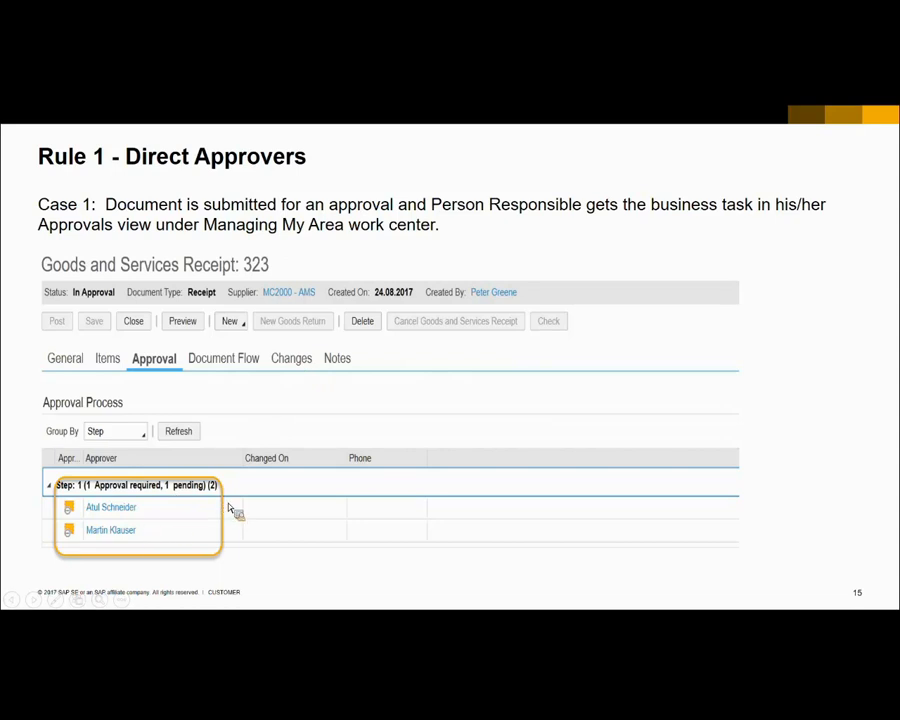
{"action": "key", "text": "alt+Tab"}
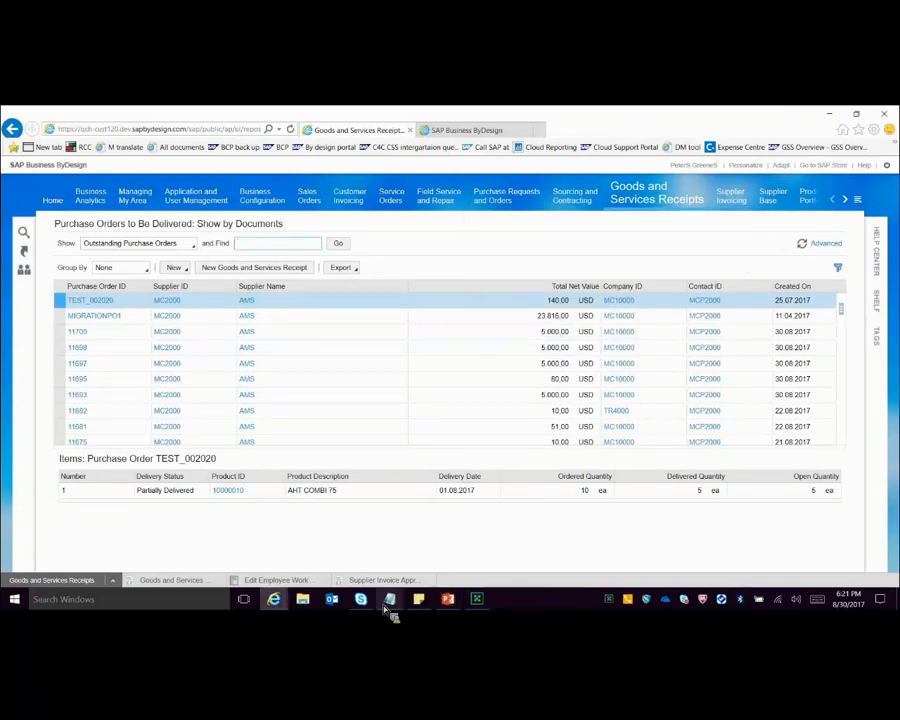
Step: Consult the webinar.txt notes and start a new goods and services receipt for the purchase order noted under Case 3
{"action": "mouse_move", "coordinate": [389, 600]}
{"action": "left_click", "coordinate": [318, 557]}
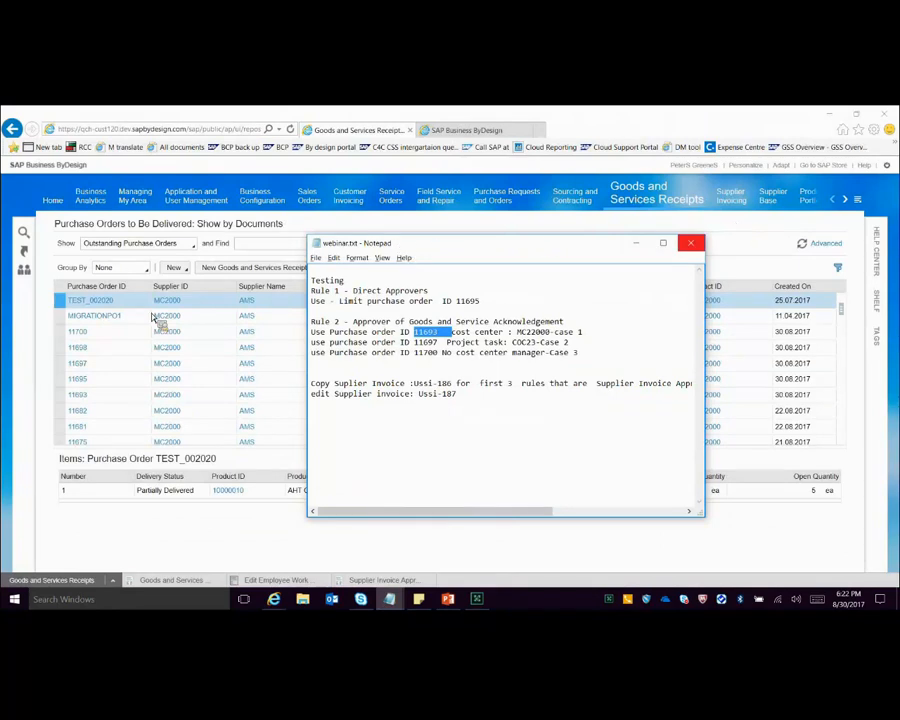
{"action": "left_click", "coordinate": [74, 337]}
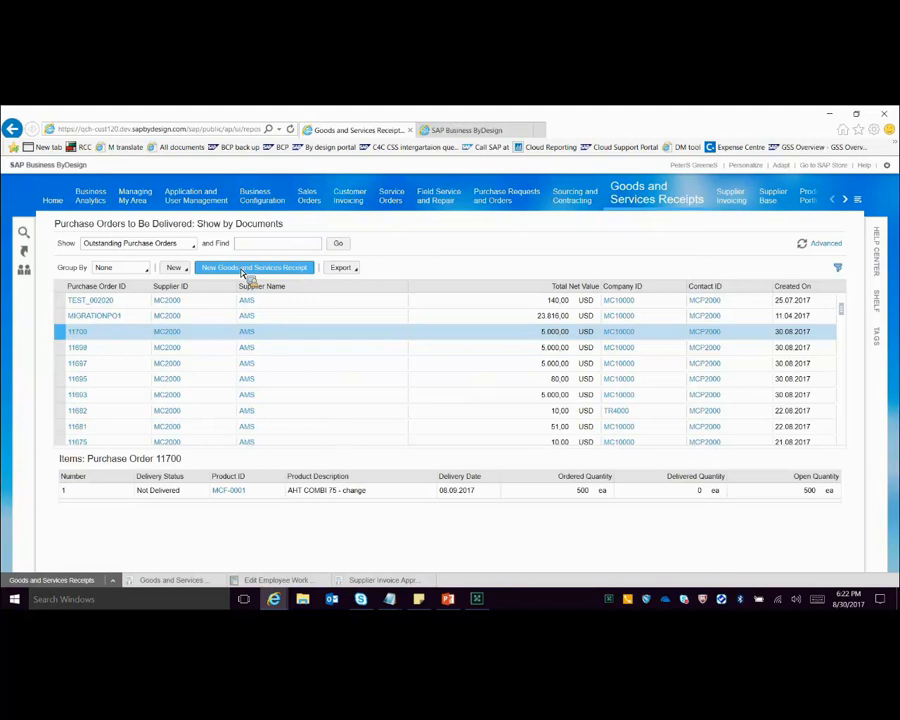
{"action": "left_click", "coordinate": [243, 268]}
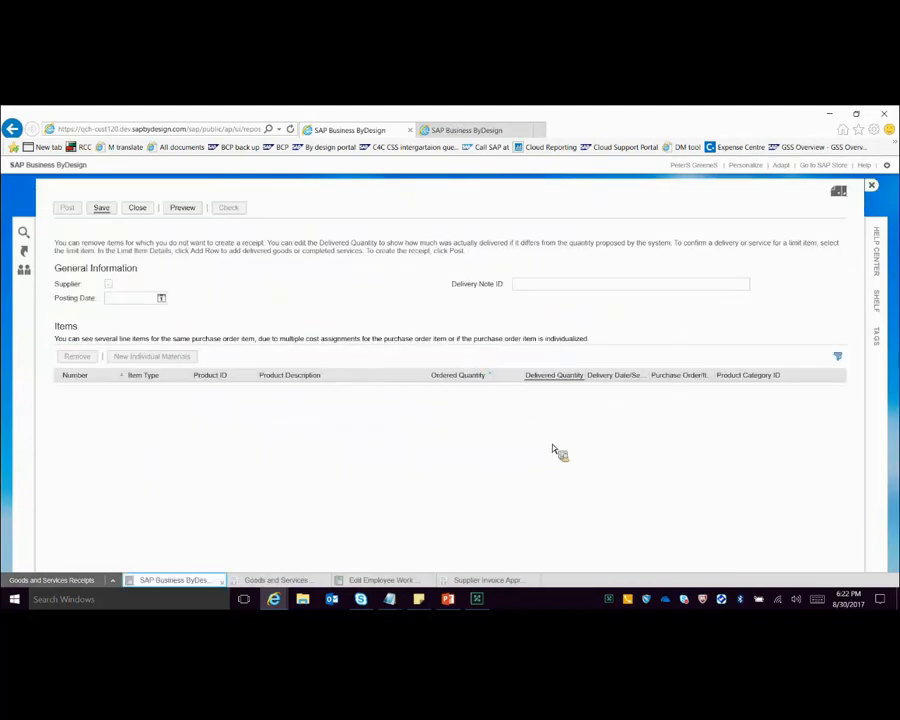
Step: Display the Direct approval step in the goods and services receipt approval process
{"action": "left_click", "coordinate": [487, 581]}
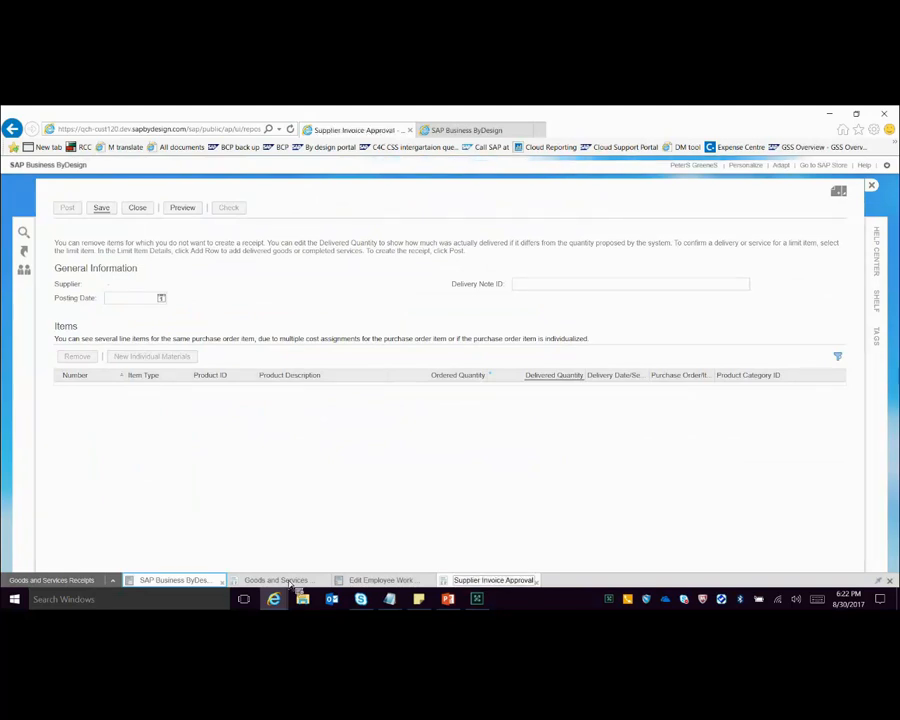
{"action": "left_click", "coordinate": [297, 582]}
{"action": "left_click", "coordinate": [63, 312]}
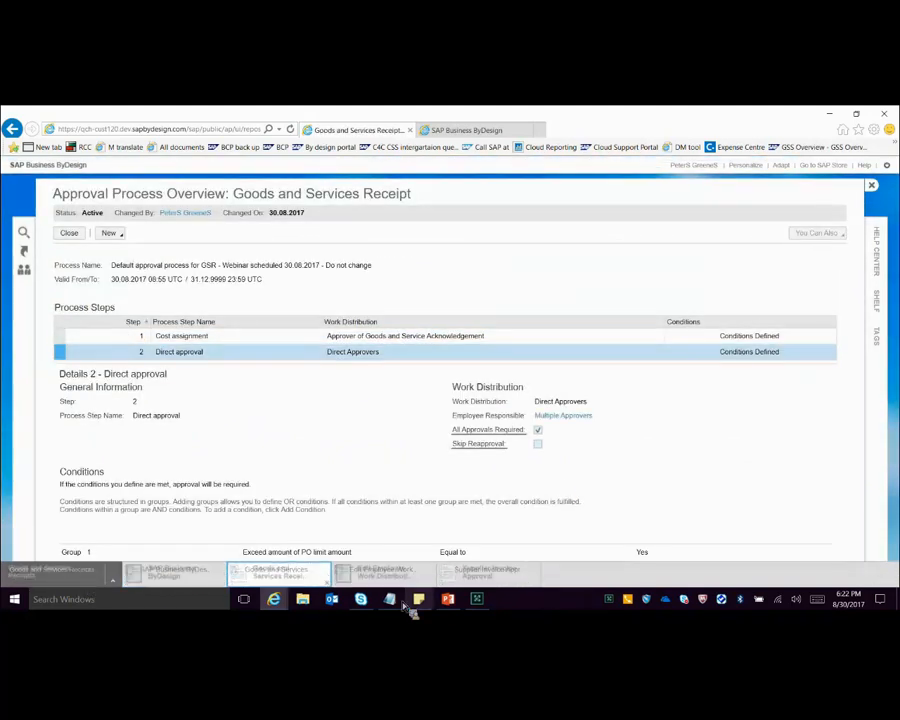
Step: Copy the Rule 1 limit purchase order ID from webinar.txt and search the outstanding purchase orders for it
{"action": "mouse_move", "coordinate": [390, 599]}
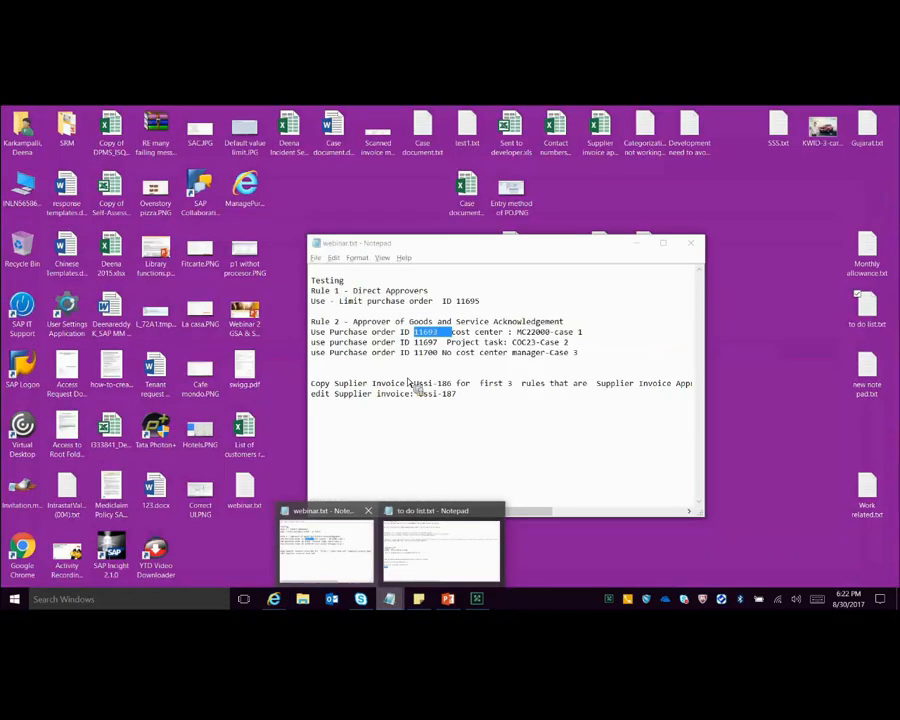
{"action": "left_click", "coordinate": [347, 570]}
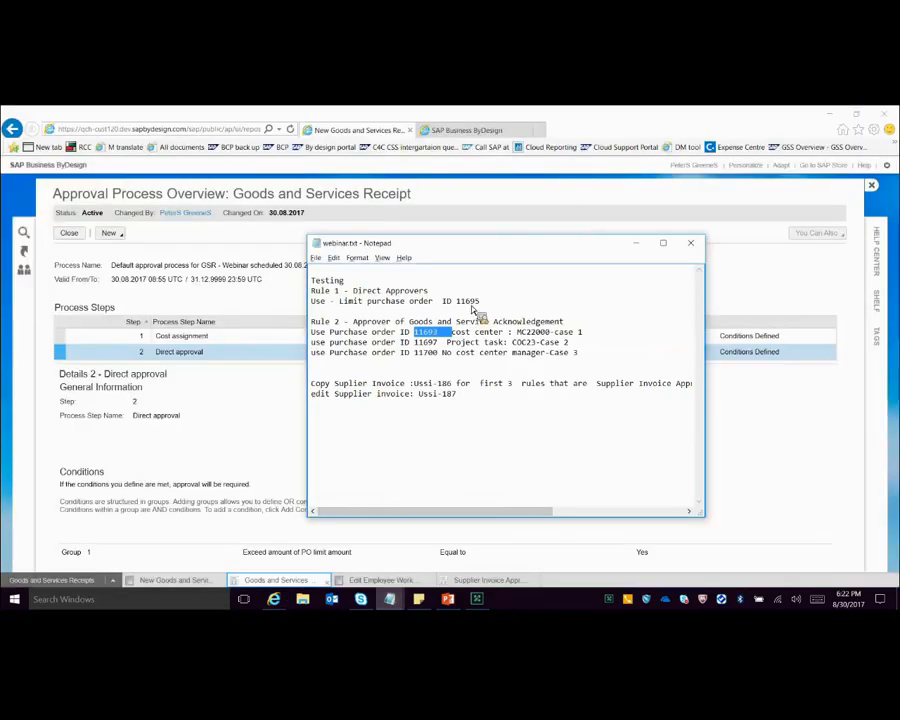
{"action": "double_click", "coordinate": [472, 302]}
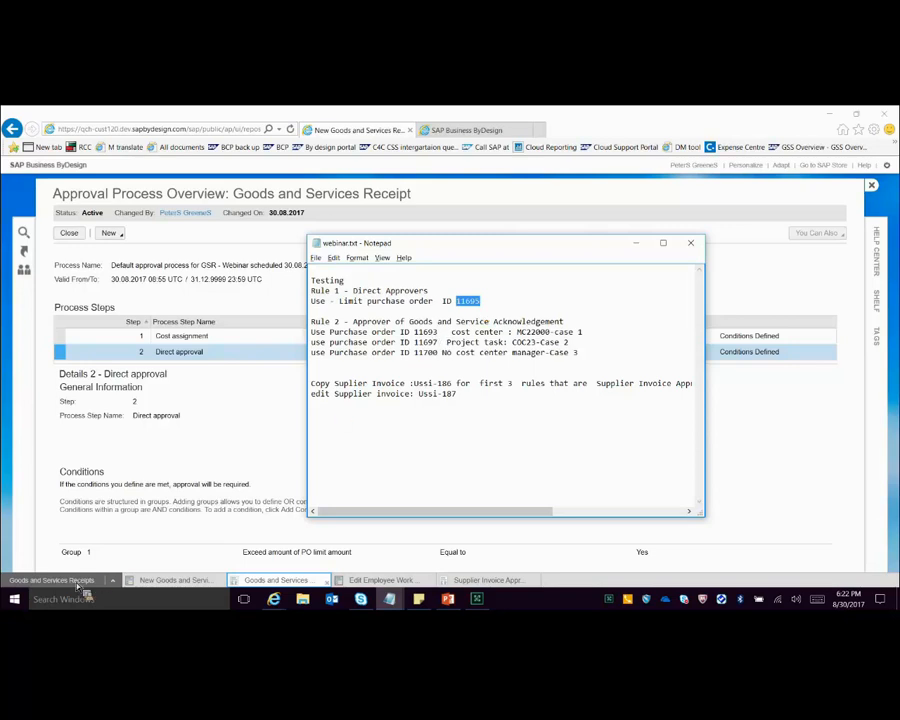
{"action": "left_click", "coordinate": [257, 249]}
{"action": "left_click", "coordinate": [338, 245]}
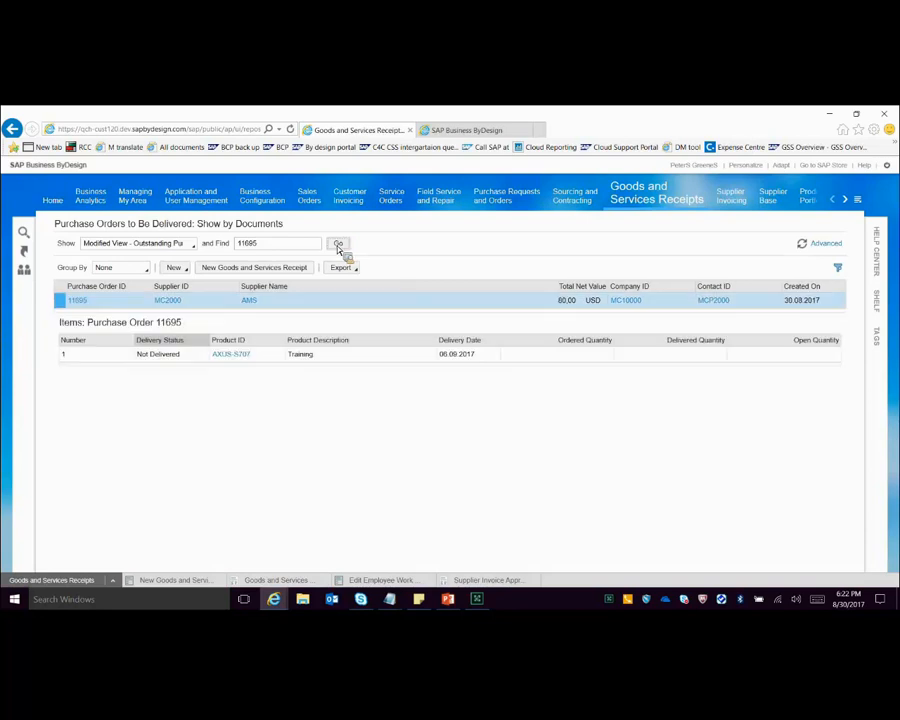
Step: Create a new goods and services receipt for the limit purchase order and close the open Supplier Invoice Approval view
{"action": "left_click", "coordinate": [254, 271]}
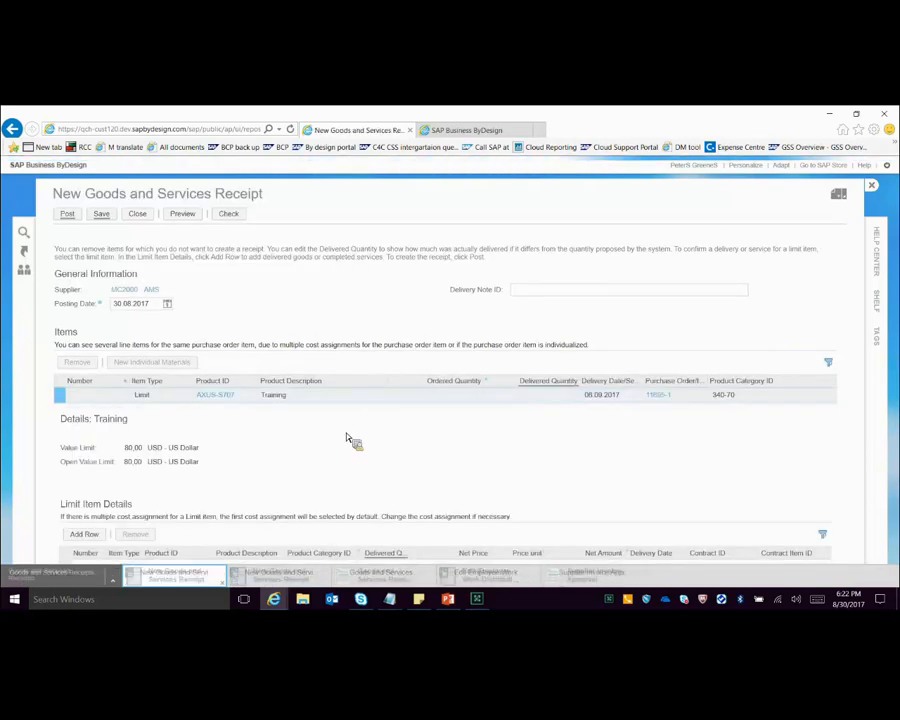
{"action": "left_click", "coordinate": [640, 582]}
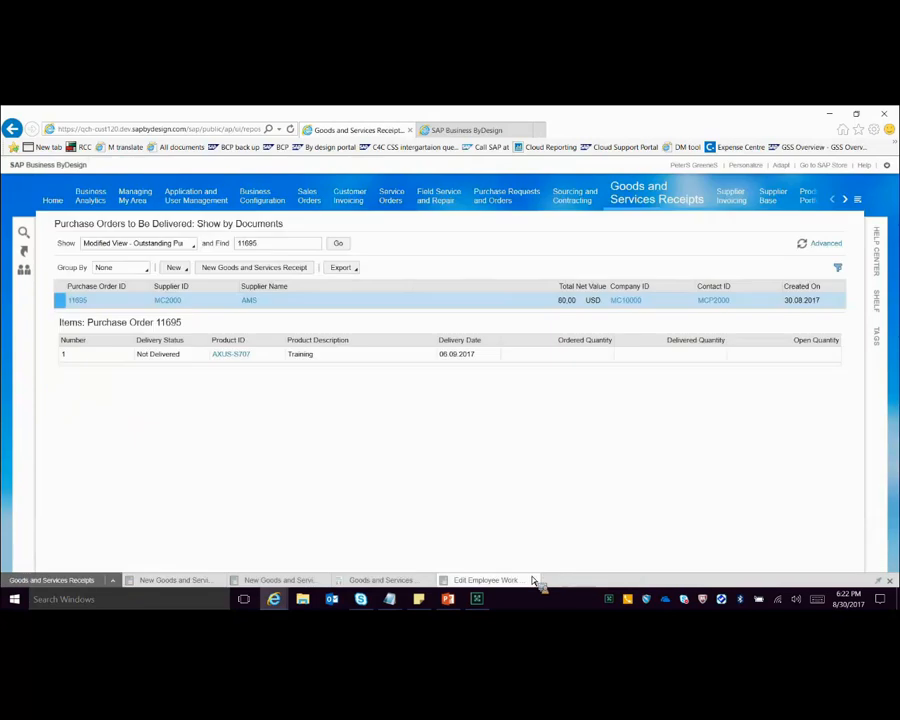
{"action": "left_click", "coordinate": [184, 584]}
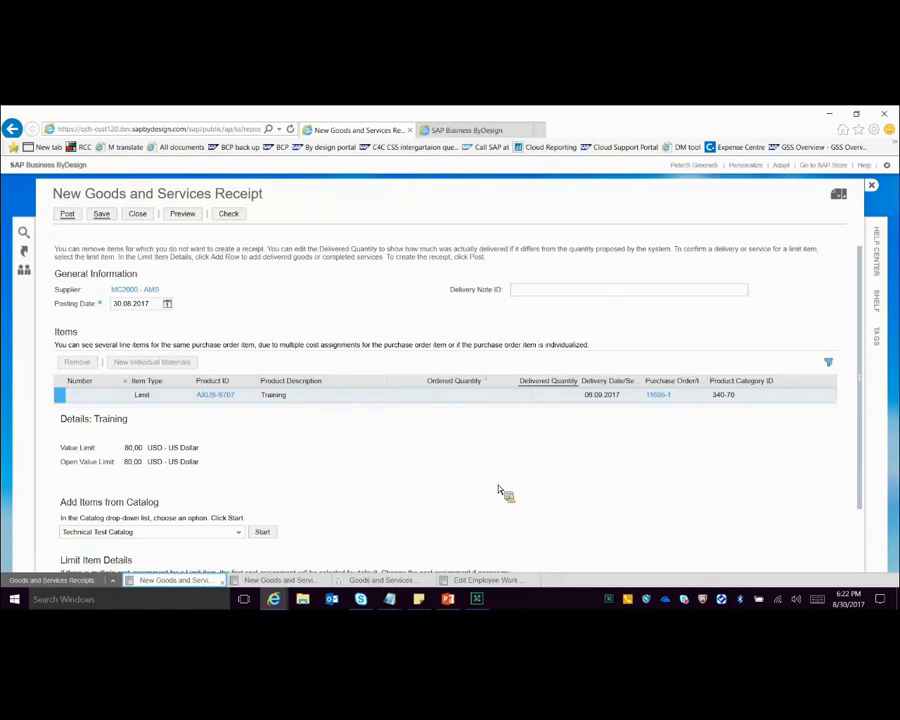
Step: Add a row to the Limit Item Details and set its product ID to AXUS-S707
{"action": "scroll", "coordinate": [504, 492], "scroll_direction": "down", "scroll_amount": 2}
{"action": "left_click", "coordinate": [86, 530]}
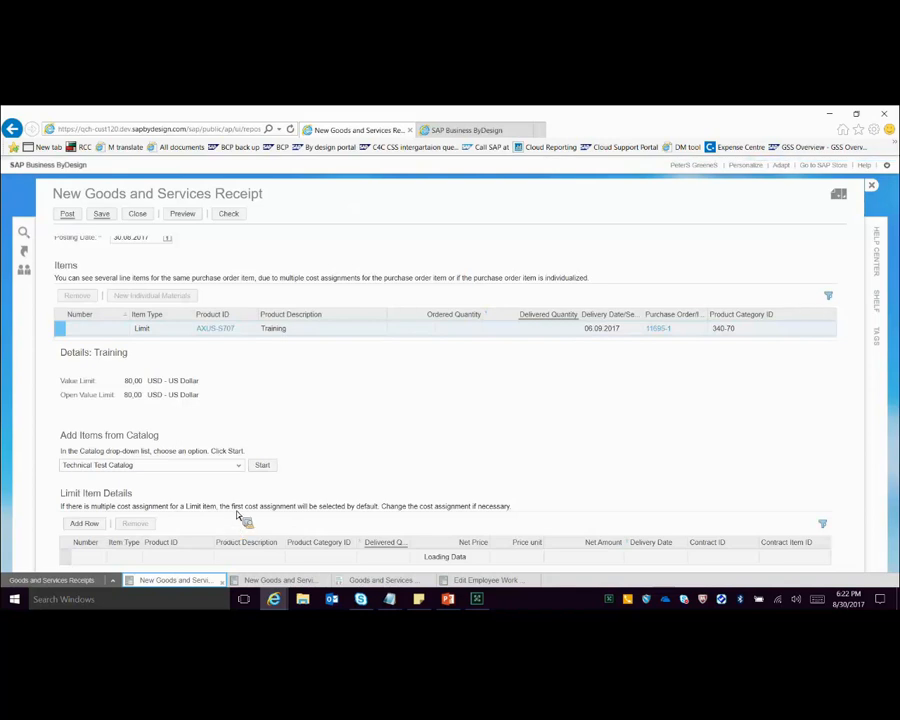
{"action": "left_click", "coordinate": [170, 541]}
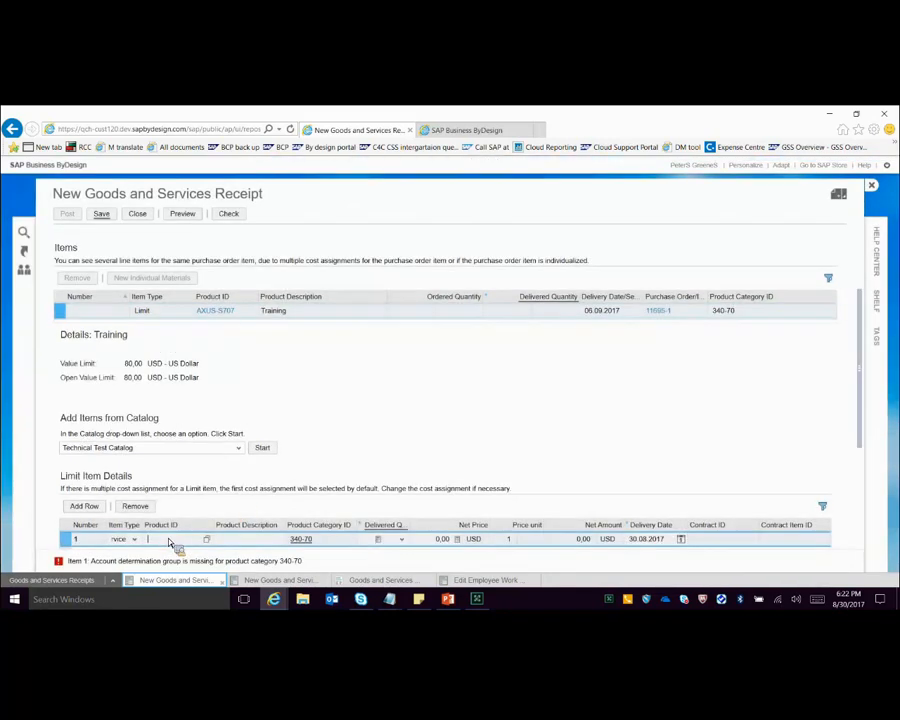
{"action": "type", "text": "AXUS"}
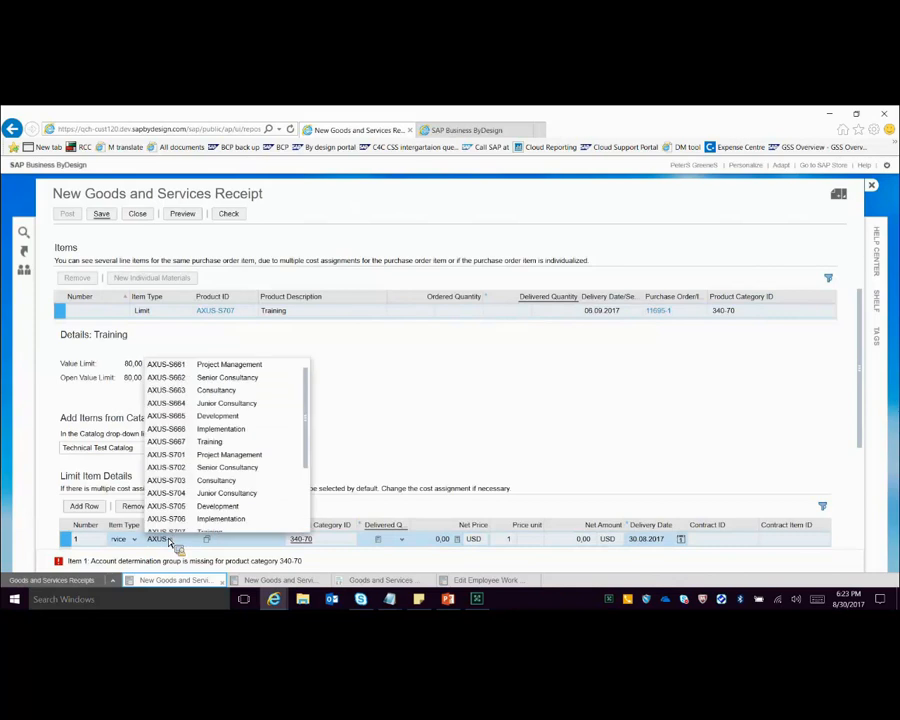
{"action": "type", "text": "-S707"}
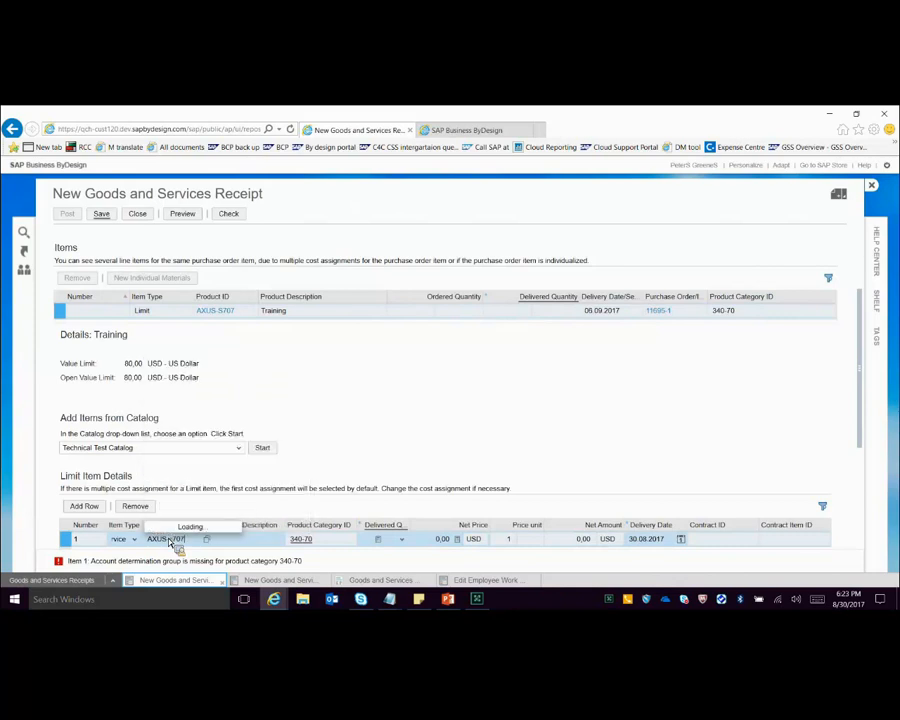
{"action": "left_click", "coordinate": [203, 526]}
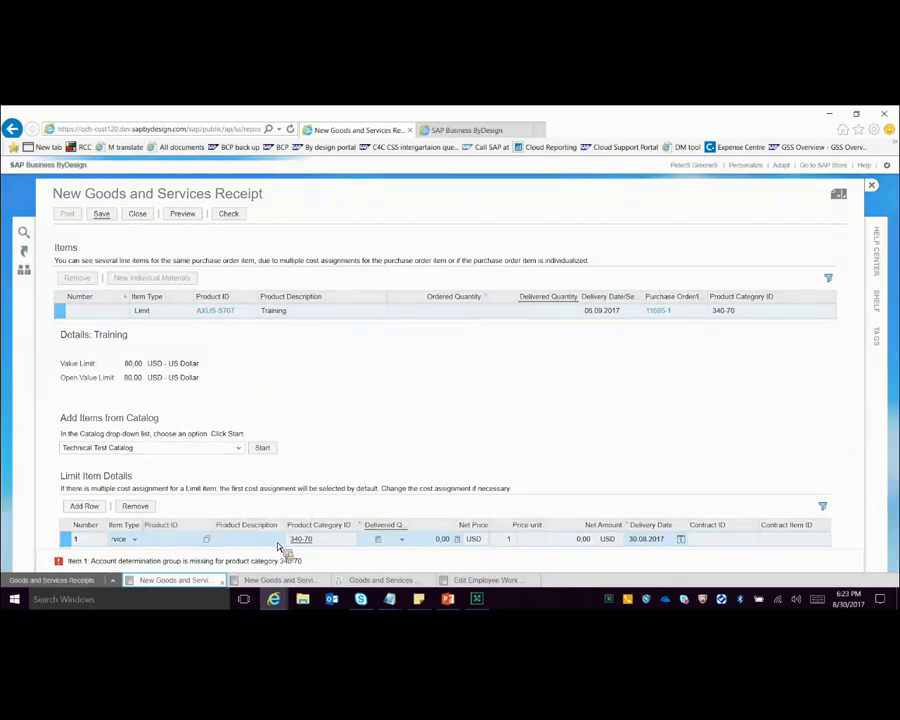
Step: Set the limit item's delivered quantity to 100 h
{"action": "left_click", "coordinate": [372, 541]}
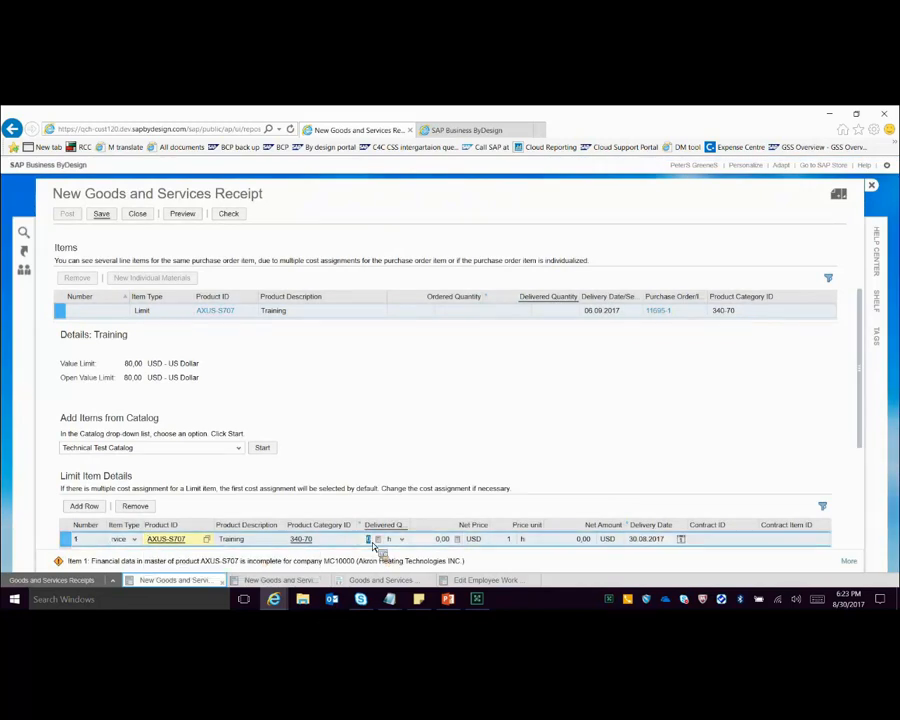
{"action": "type", "text": "3"}
{"action": "key", "text": "BackSpace"}
{"action": "type", "text": "00"}
{"action": "key", "text": "Return"}
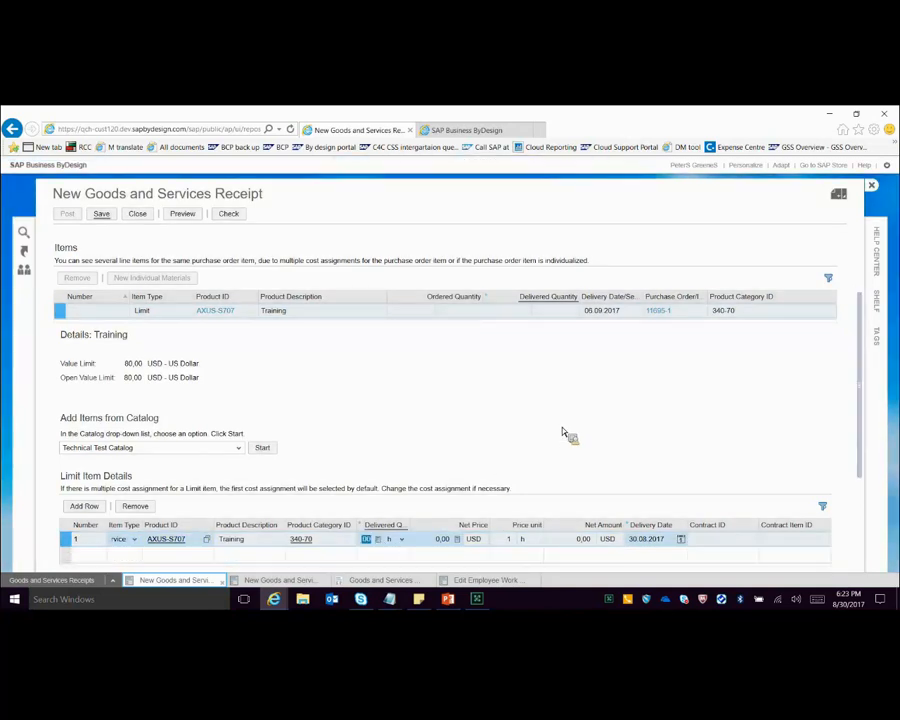
{"action": "scroll", "coordinate": [562, 432], "scroll_direction": "down", "scroll_amount": 1}
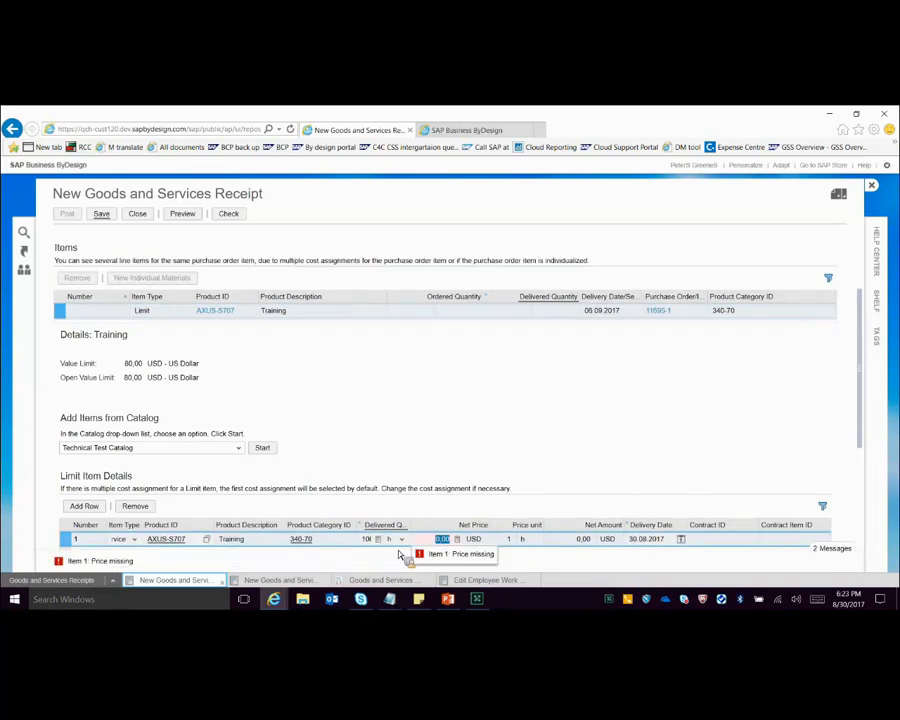
{"action": "left_click", "coordinate": [367, 541]}
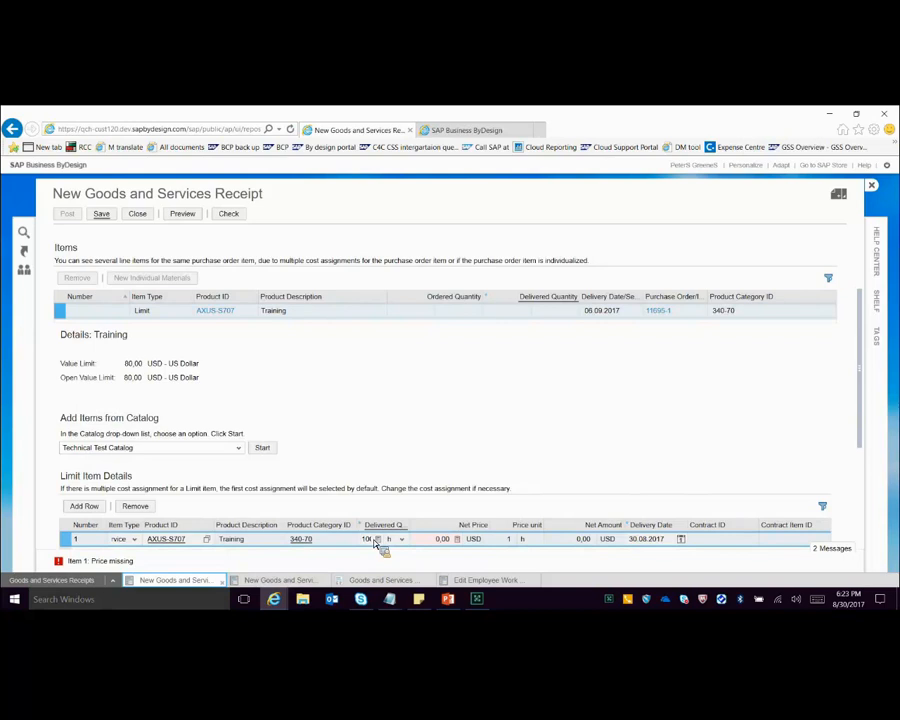
Step: Set the limit item's net price to 100 USD
{"action": "left_click", "coordinate": [438, 544]}
{"action": "type", "text": "10"}
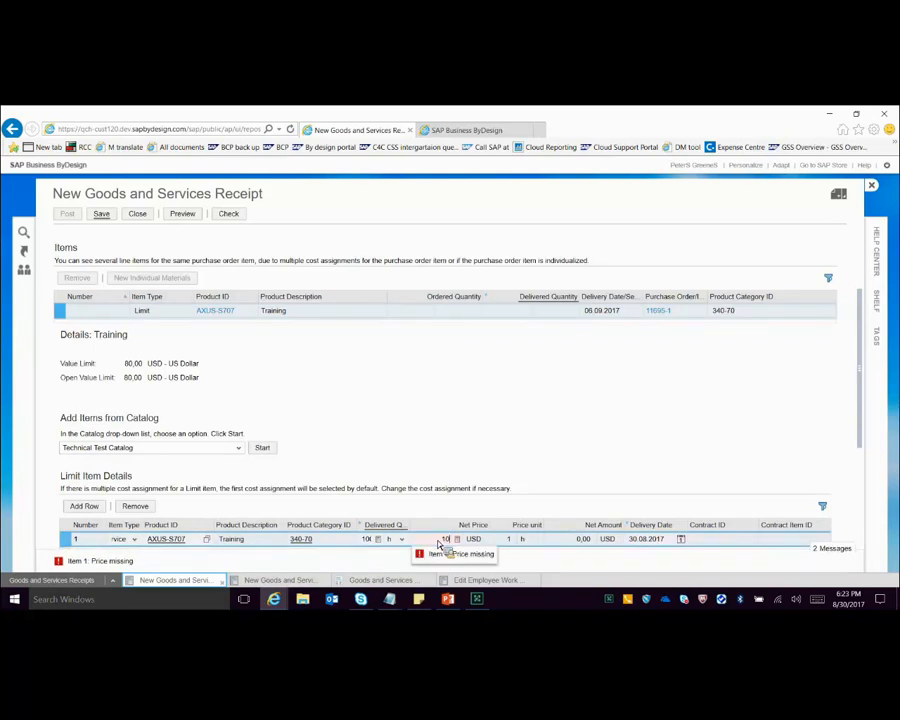
{"action": "type", "text": "0"}
{"action": "key", "text": "Return"}
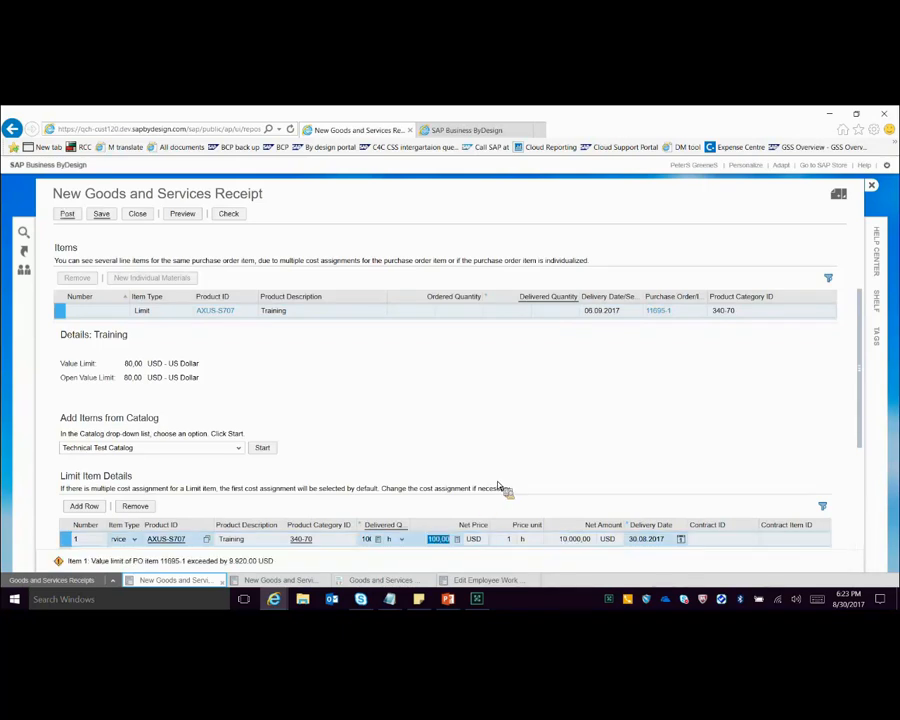
Step: Check the new goods and services receipt for errors and post it
{"action": "left_click", "coordinate": [228, 215]}
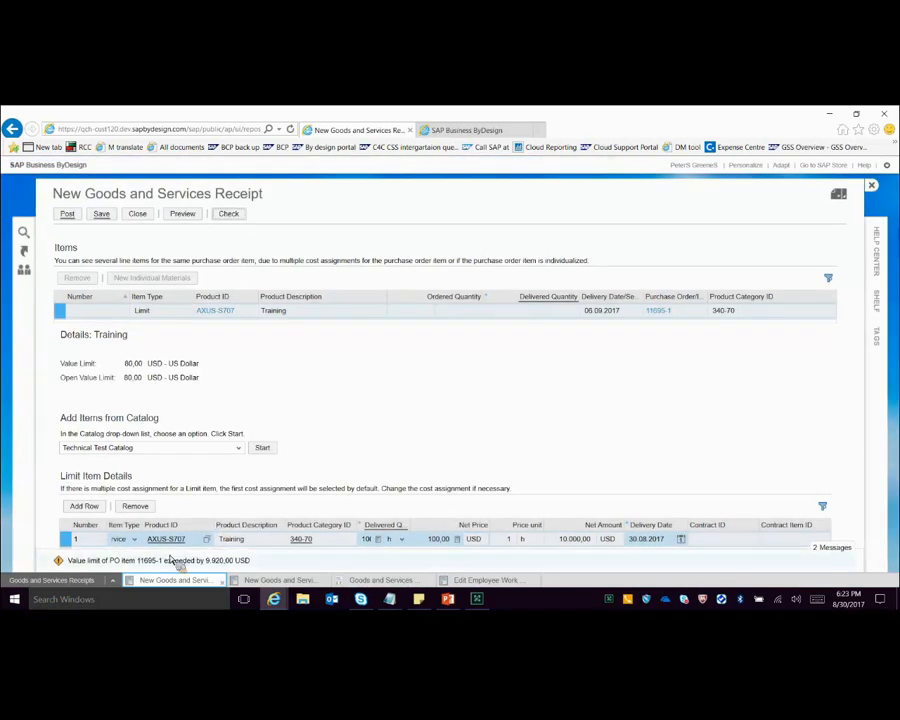
{"action": "mouse_move", "coordinate": [171, 560]}
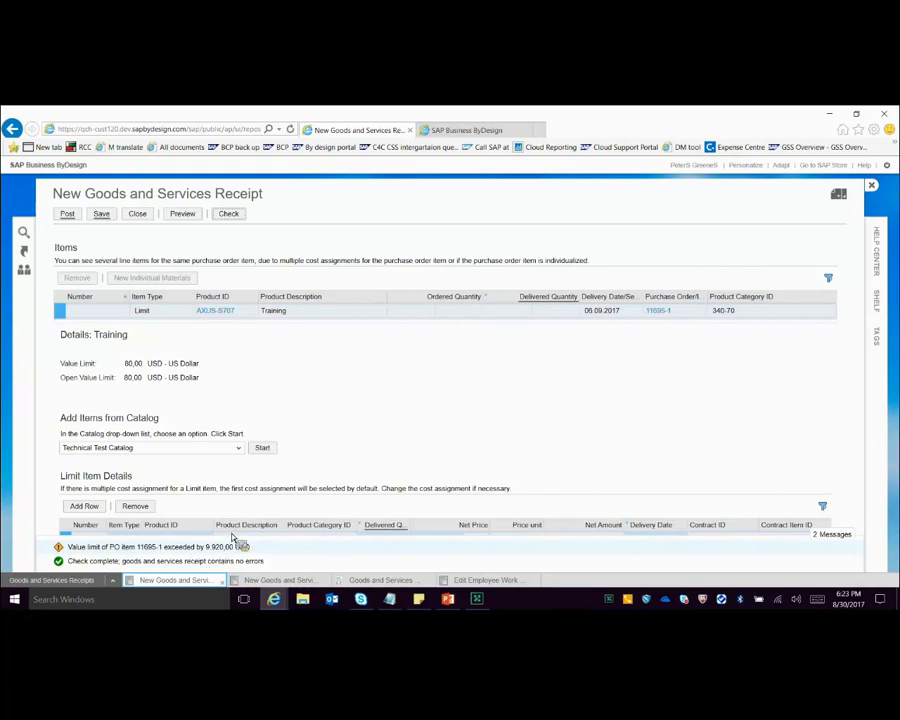
{"action": "left_click", "coordinate": [67, 214]}
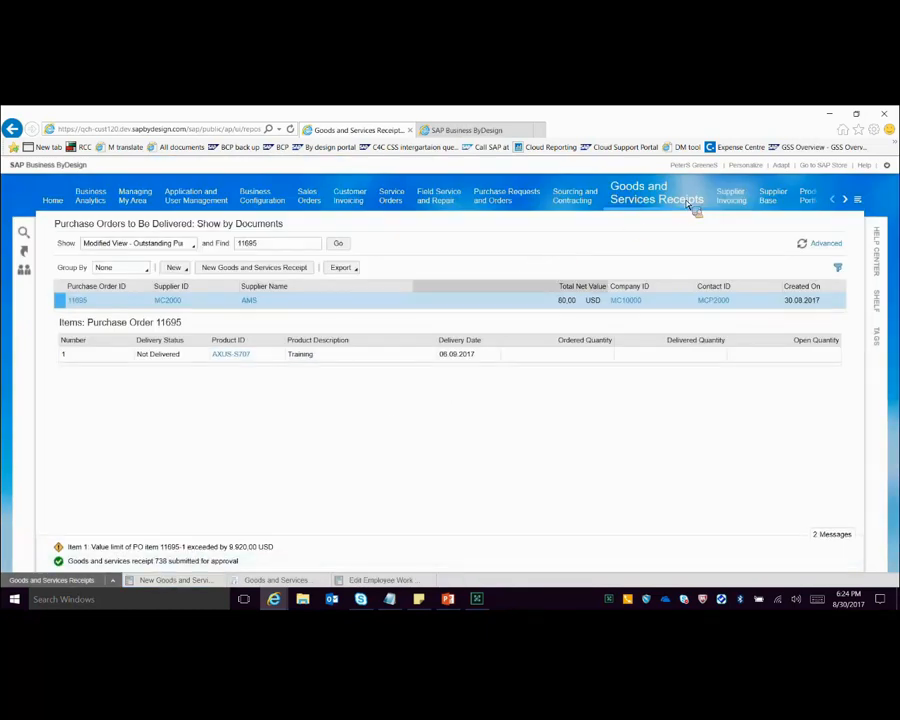
Step: Find goods and services receipt 738 in the Receipts and Returns documents and open its overview
{"action": "mouse_move", "coordinate": [652, 212]}
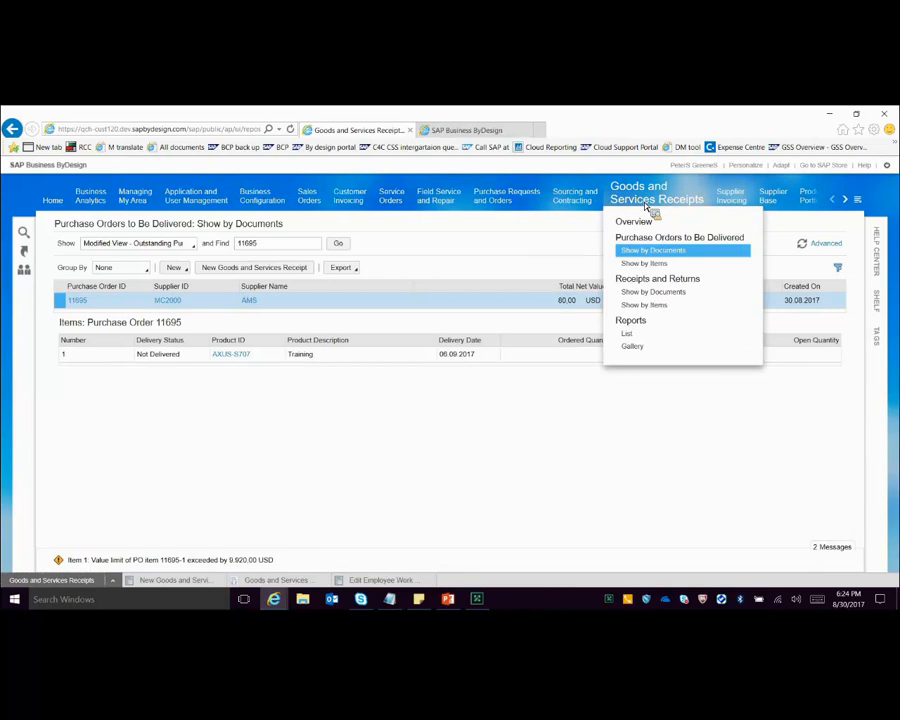
{"action": "left_click", "coordinate": [686, 278]}
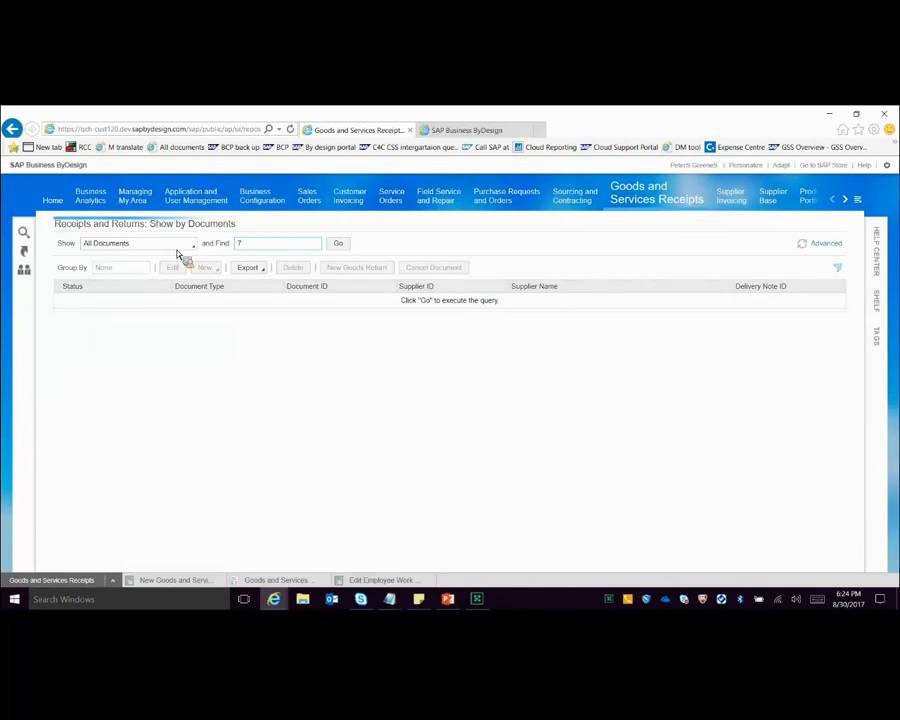
{"action": "type", "text": "38"}
{"action": "key", "text": "Return"}
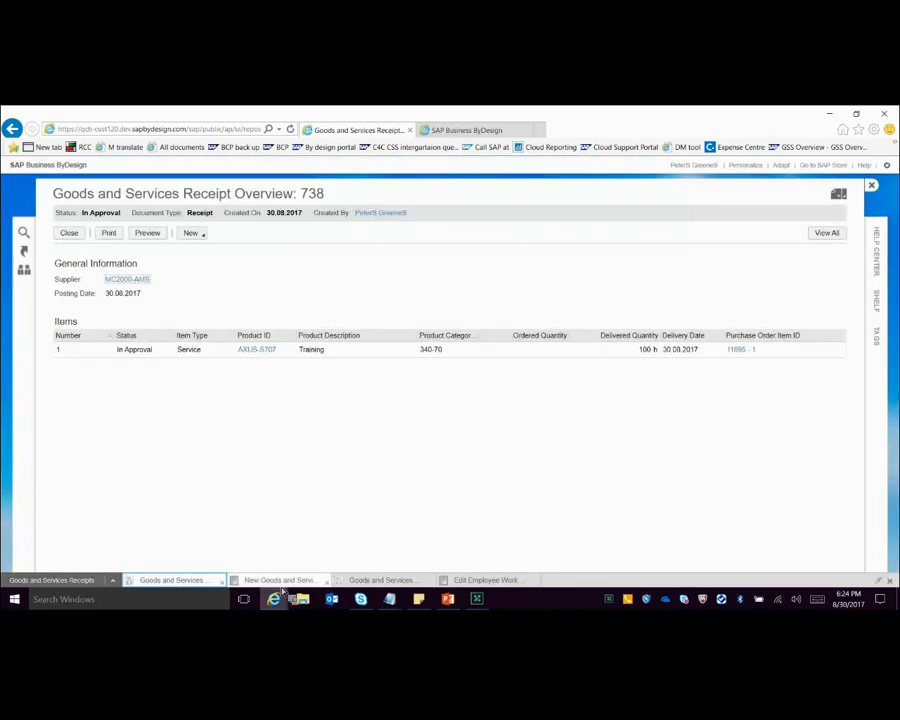
Step: Compare the Direct approval step's work distribution settings with the approval details of goods and services receipt 738
{"action": "left_click", "coordinate": [388, 583]}
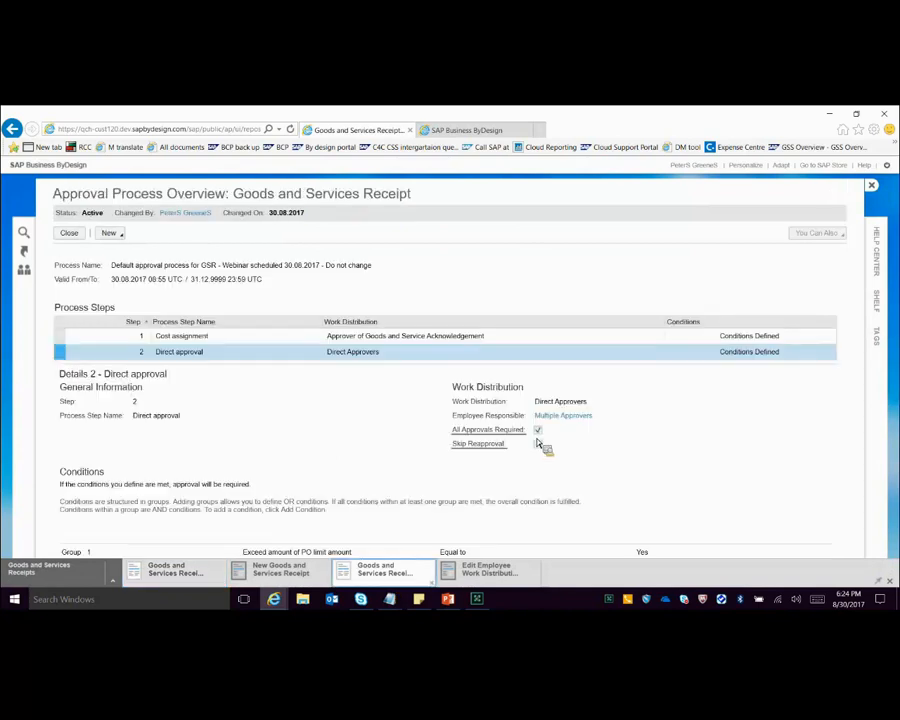
{"action": "left_click", "coordinate": [180, 581]}
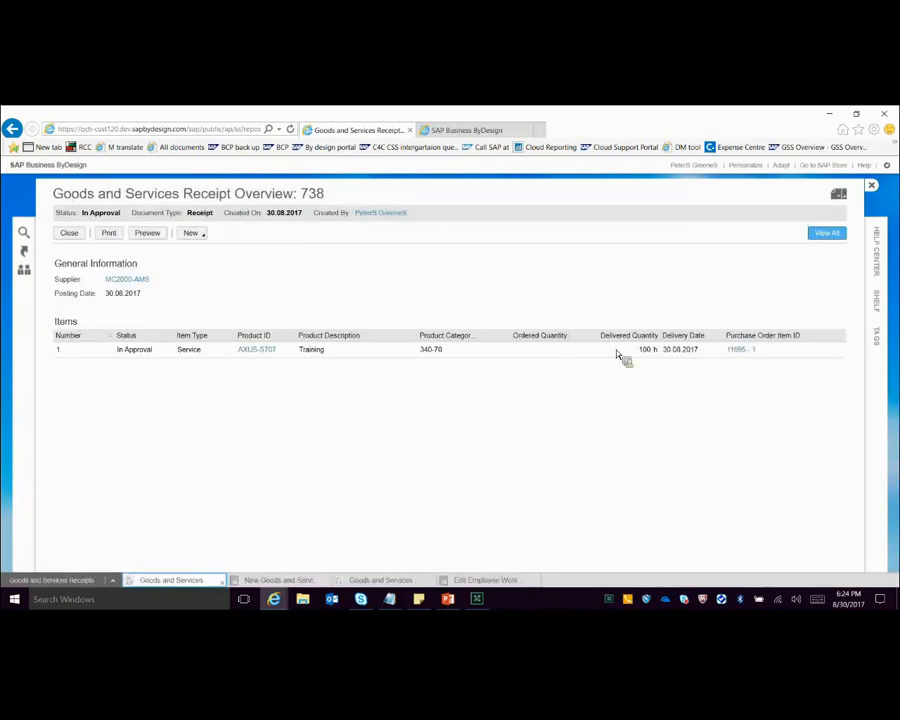
{"action": "left_click", "coordinate": [826, 233]}
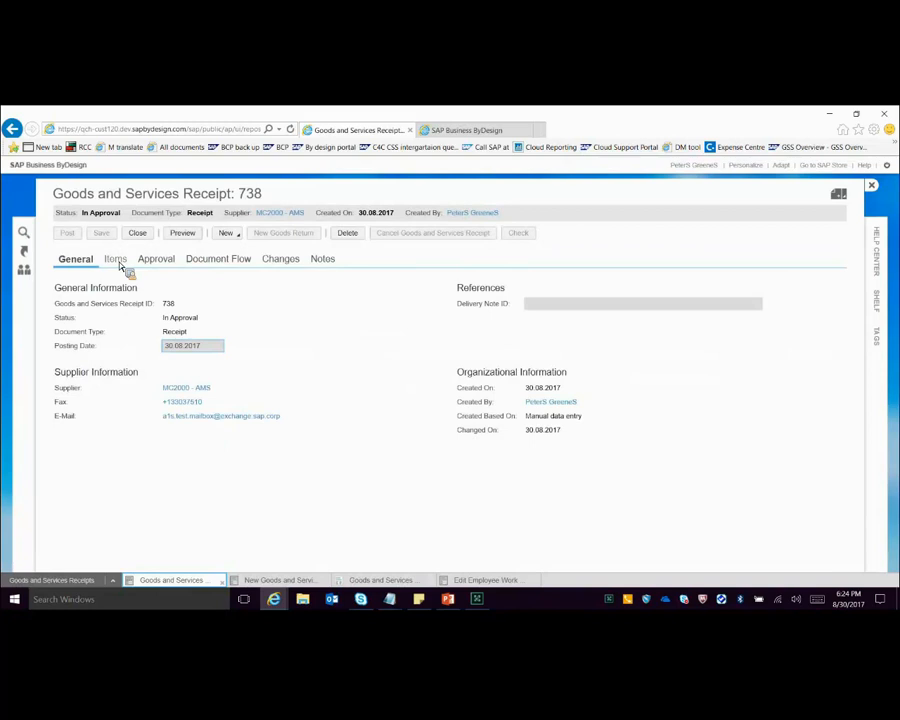
{"action": "left_click", "coordinate": [166, 263]}
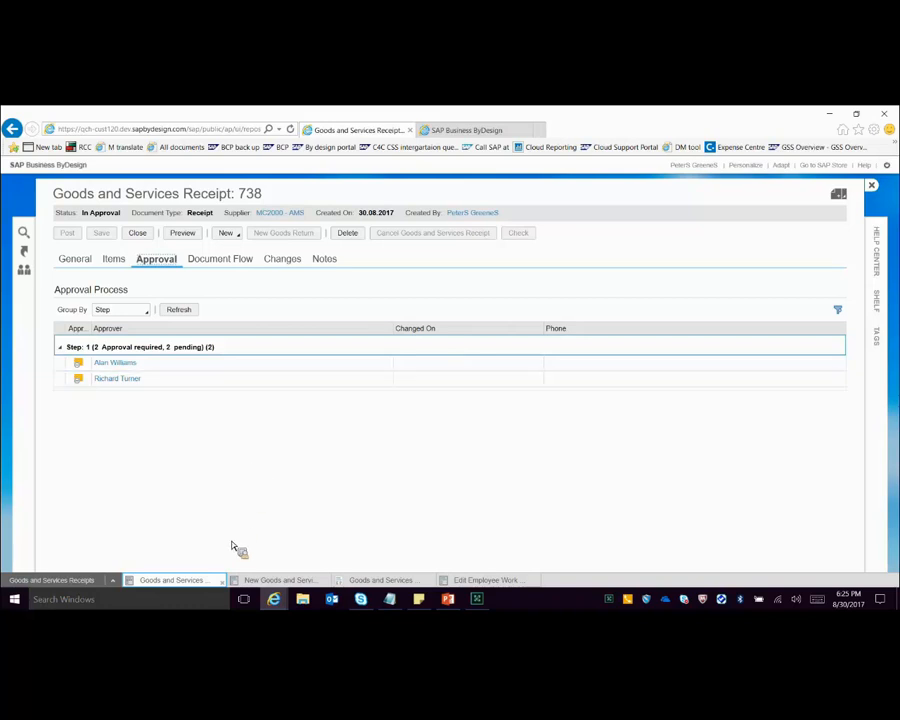
Step: Examine the Cost assignment step's work distribution and conditions in the goods and services receipt approval process
{"action": "mouse_move", "coordinate": [392, 601]}
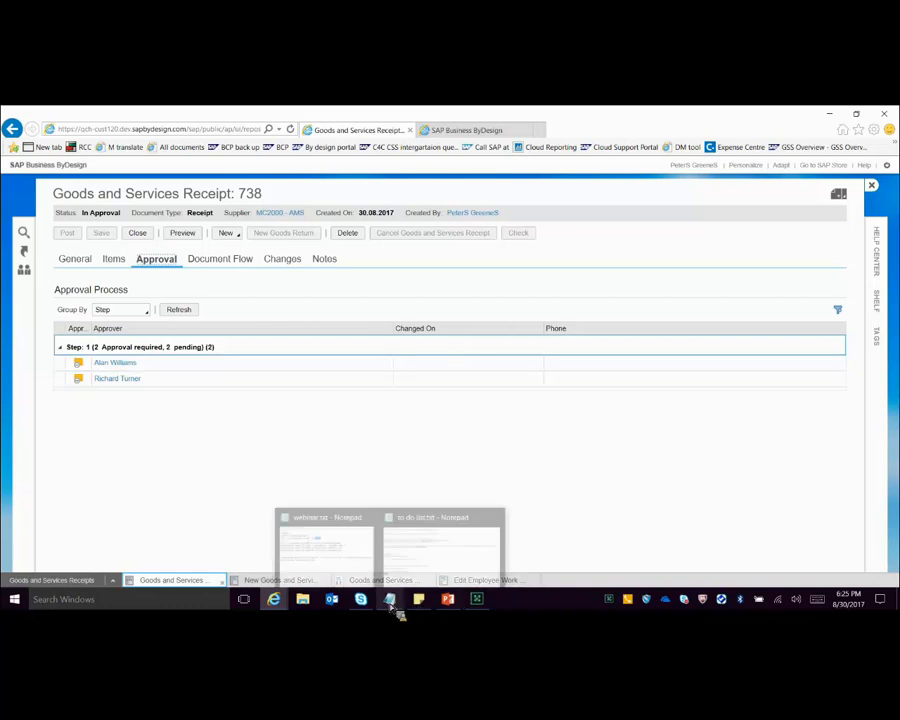
{"action": "left_click", "coordinate": [321, 548]}
{"action": "left_click", "coordinate": [636, 243]}
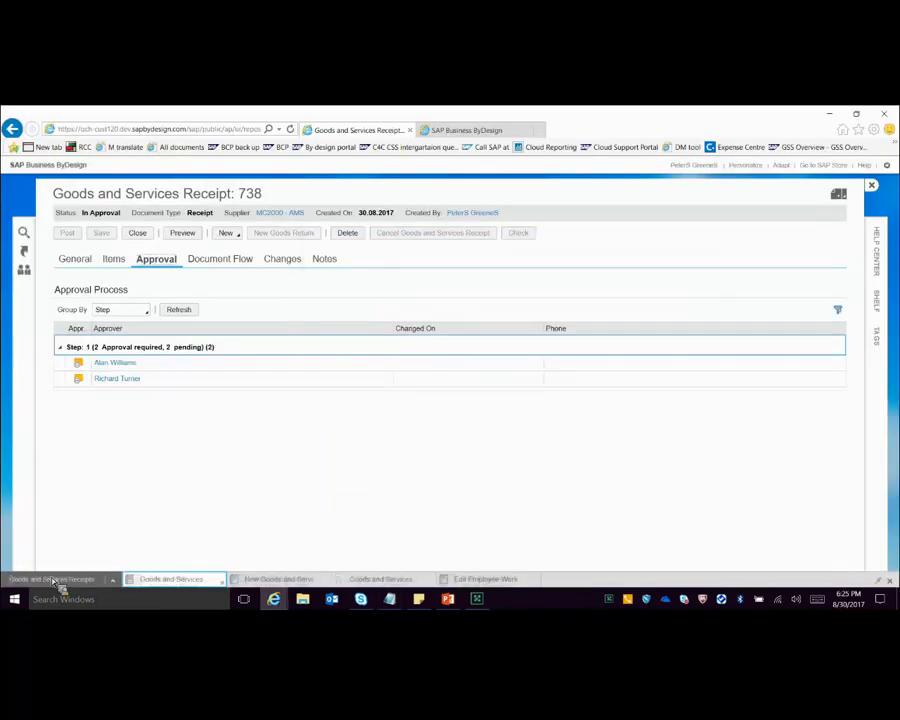
{"action": "left_click", "coordinate": [365, 568]}
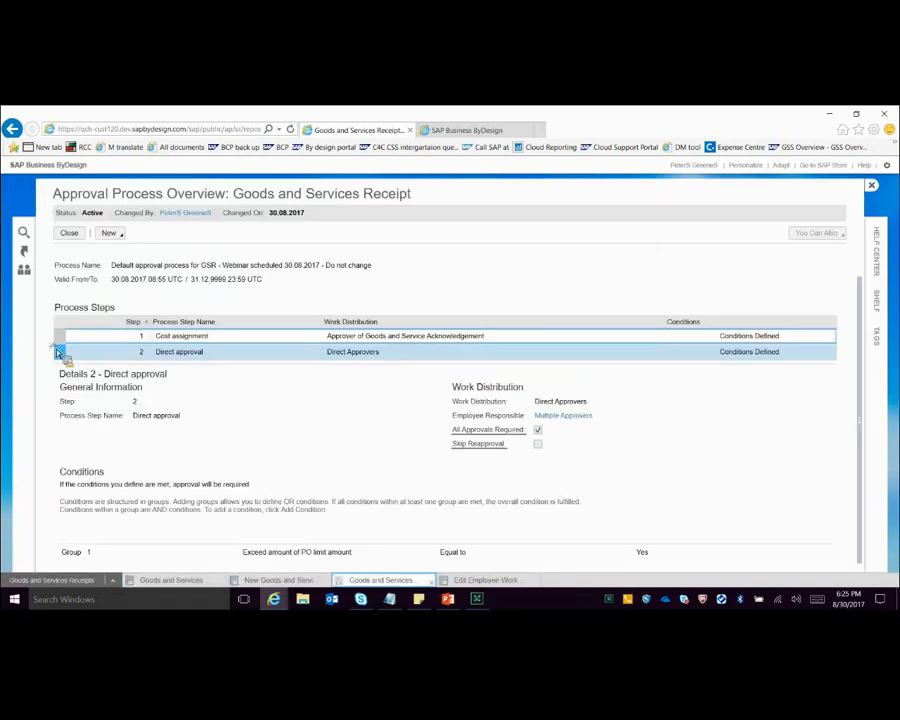
{"action": "left_click", "coordinate": [60, 336]}
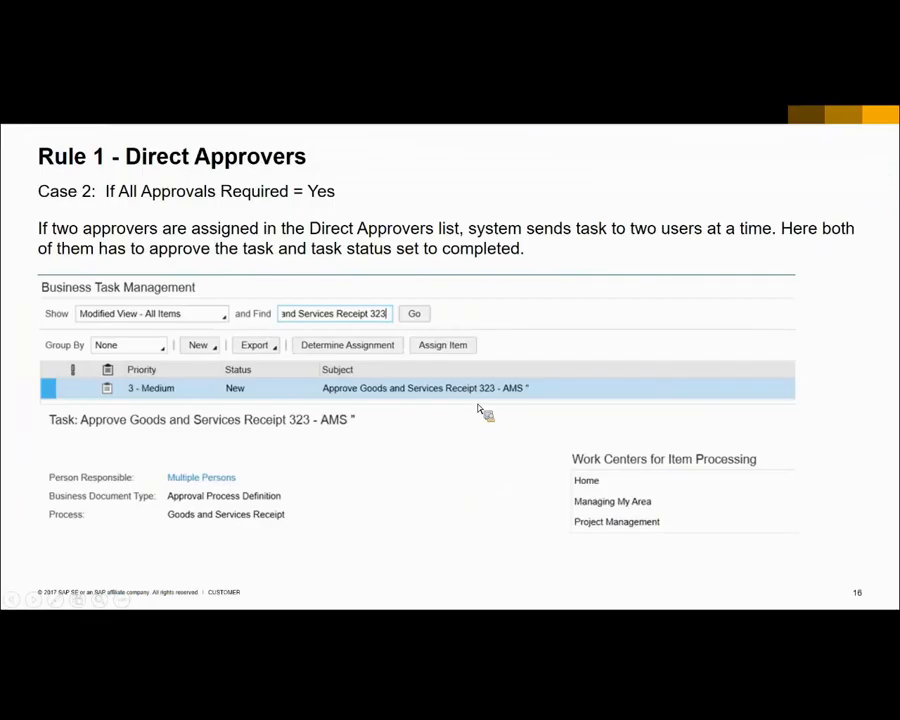
{"action": "left_click", "coordinate": [532, 442]}
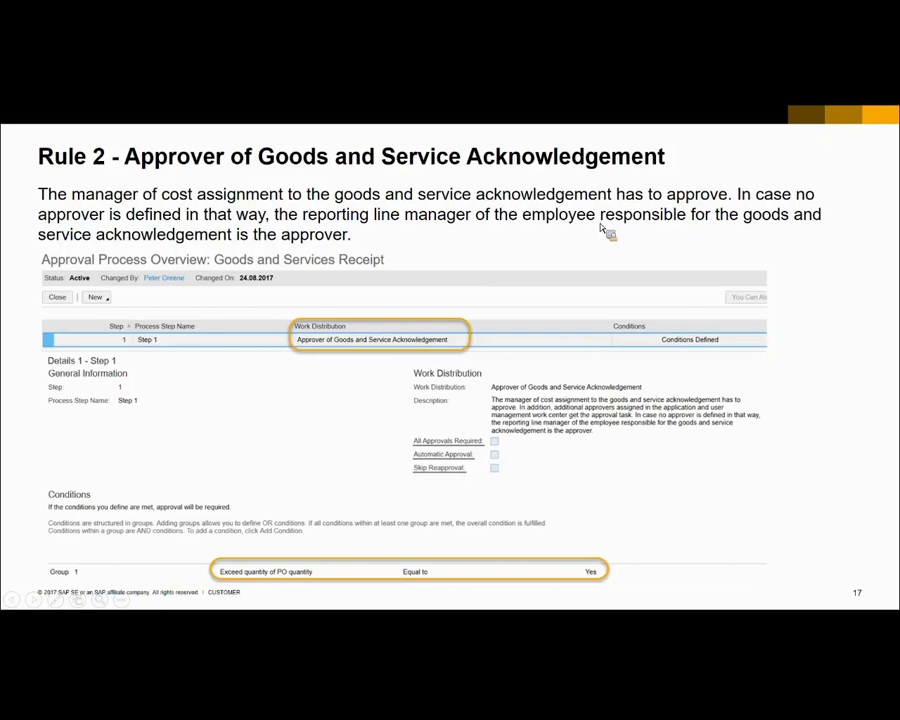
Step: Find purchase order 11693 from the webinar.txt notes in Purchase Orders to Be Delivered and create a goods and services receipt for it
{"action": "left_click", "coordinate": [316, 580]}
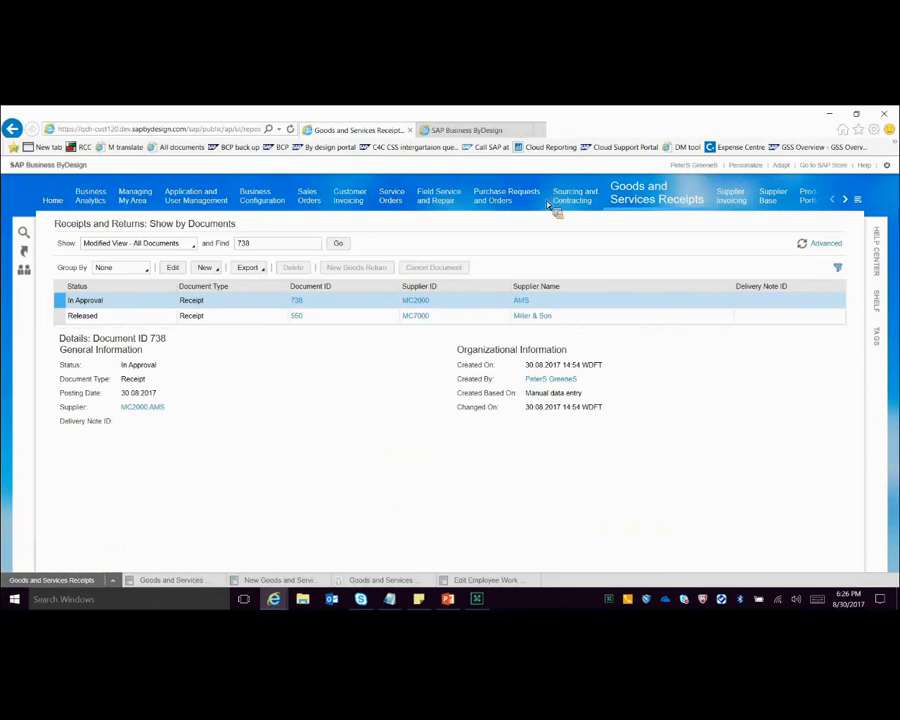
{"action": "left_click", "coordinate": [652, 237]}
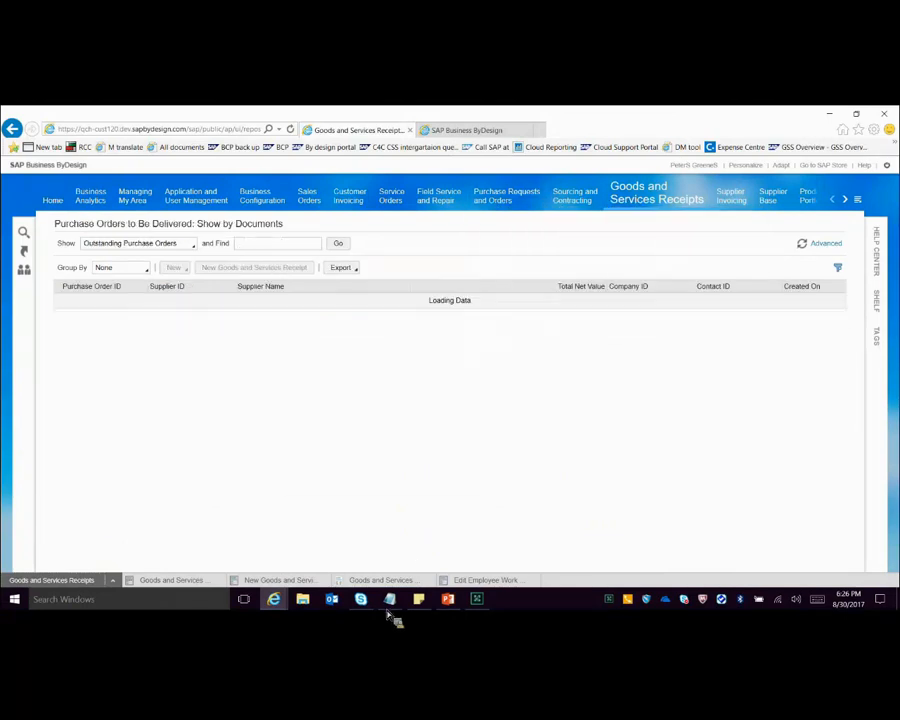
{"action": "left_click", "coordinate": [389, 603]}
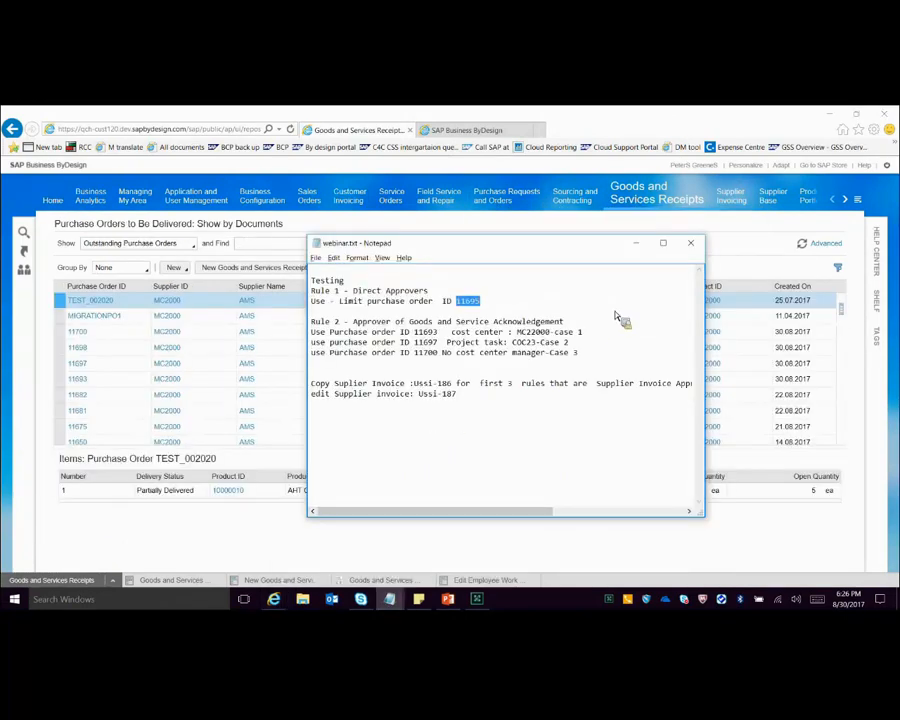
{"action": "double_click", "coordinate": [425, 332]}
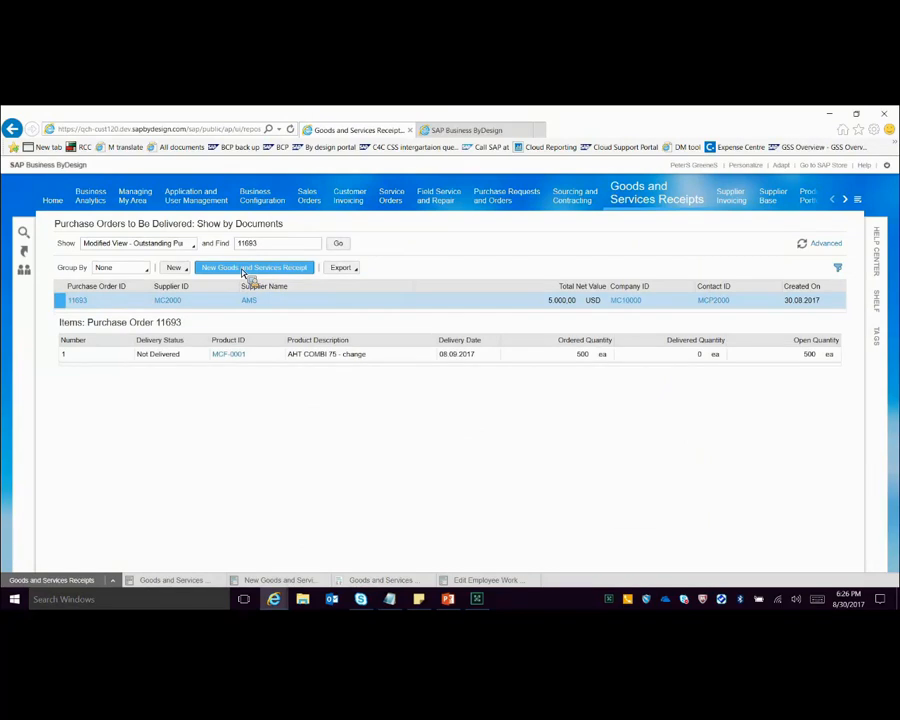
{"action": "left_click", "coordinate": [244, 270]}
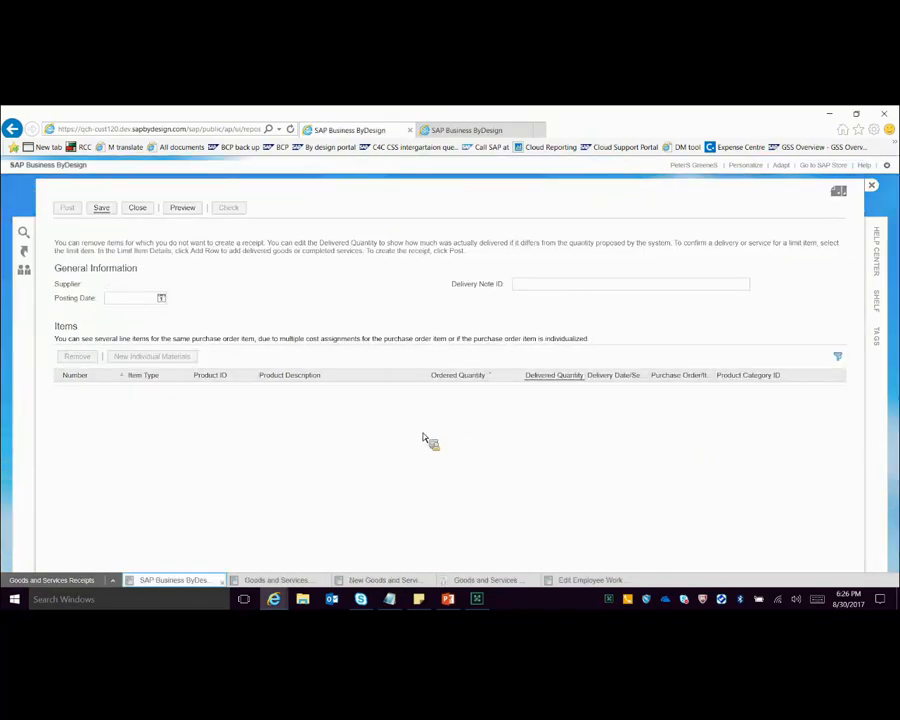
Step: Close receipt 738 and the leftover earlier receipt document, and return to the new receipt for purchase order 11693
{"action": "left_click", "coordinate": [365, 582]}
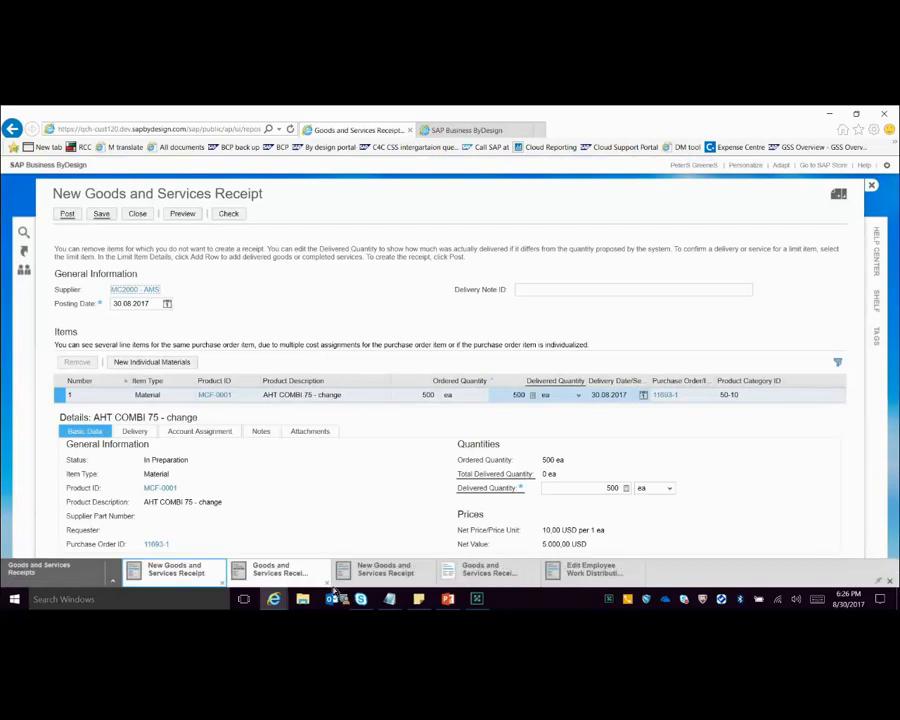
{"action": "left_click", "coordinate": [295, 580]}
{"action": "left_click", "coordinate": [328, 584]}
{"action": "left_click", "coordinate": [328, 584]}
{"action": "left_click", "coordinate": [475, 400]}
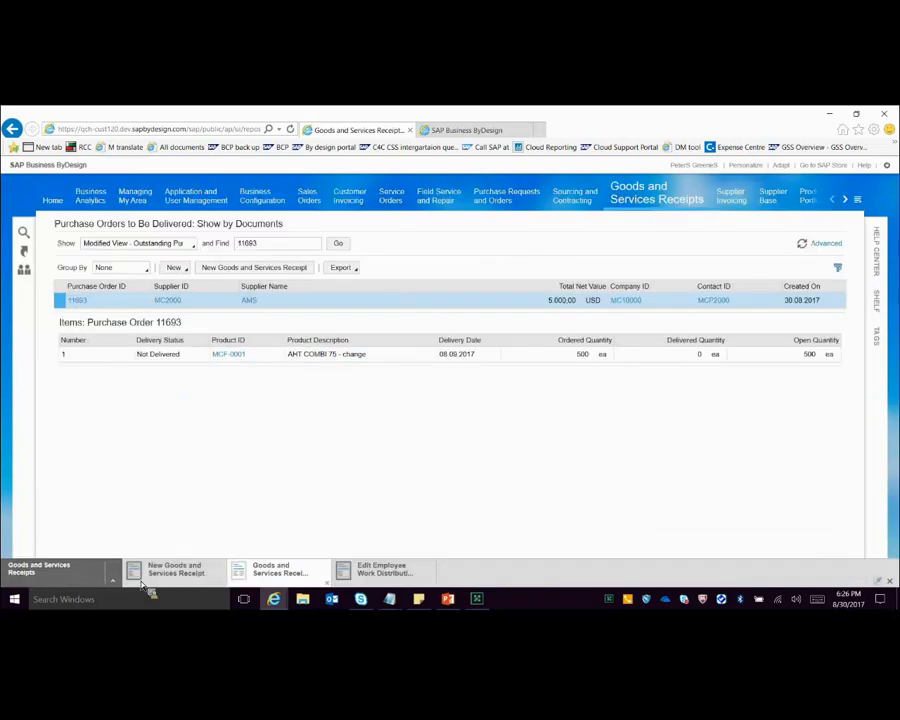
{"action": "left_click", "coordinate": [156, 580]}
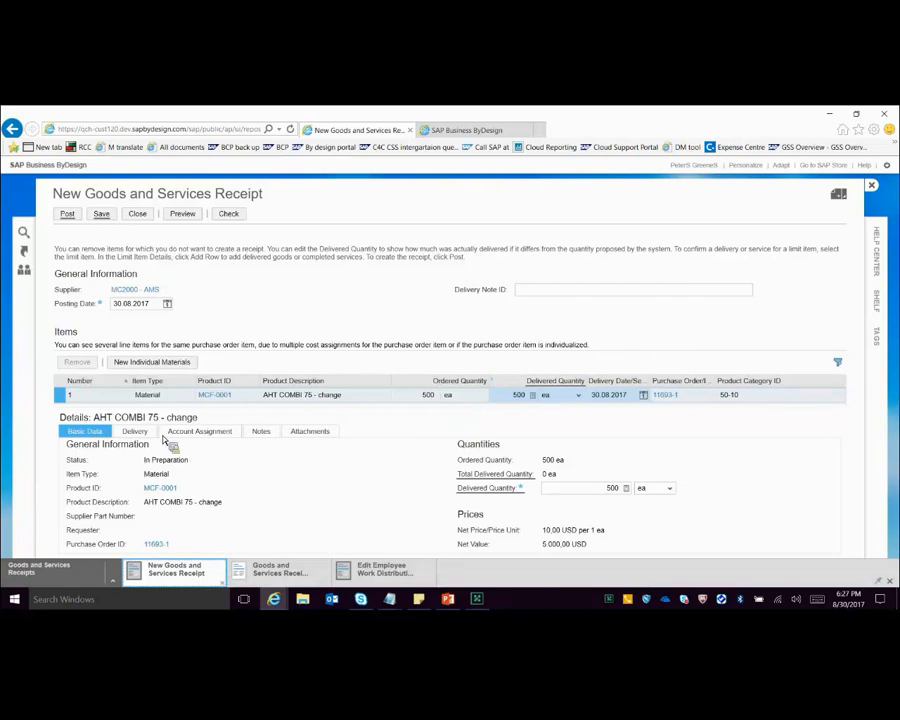
Step: Open cost center MC22000 - Procurement from the item's account assignment to check its manager, and return to the receipt
{"action": "left_click", "coordinate": [205, 433]}
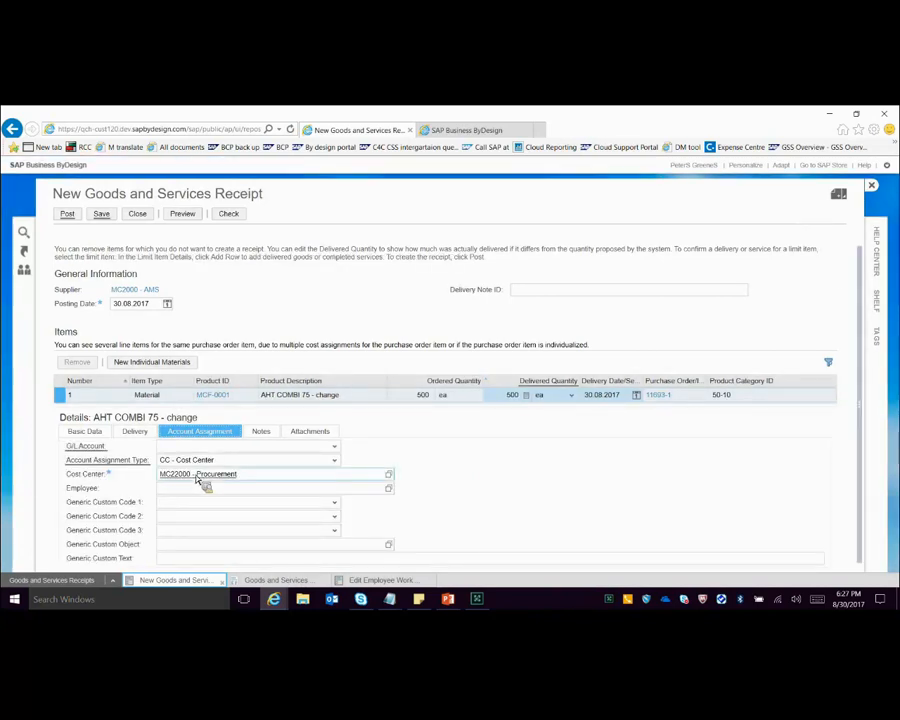
{"action": "double_click", "coordinate": [196, 477]}
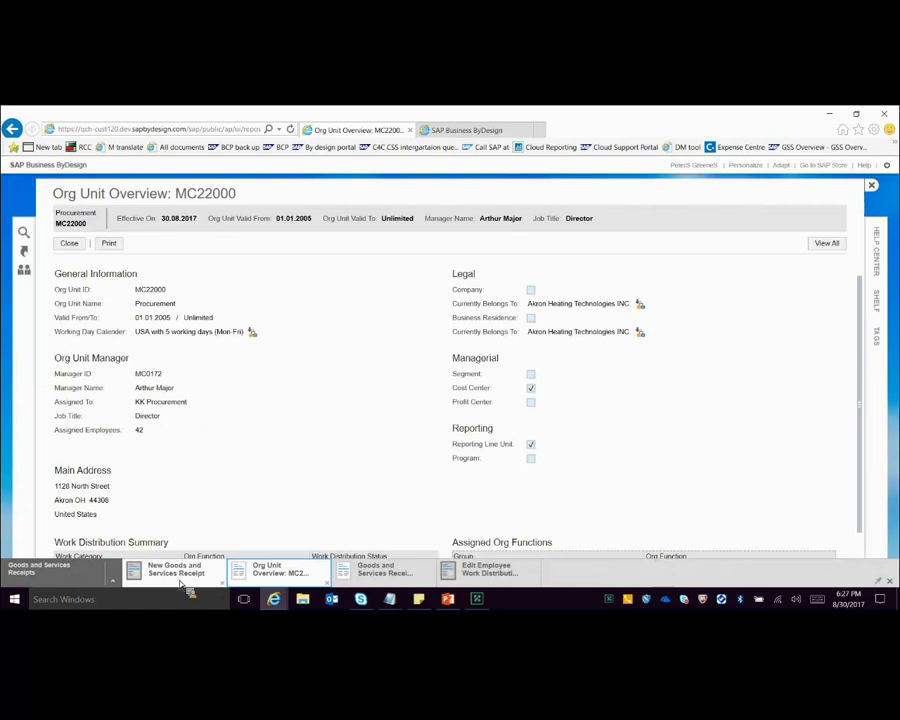
{"action": "left_click", "coordinate": [186, 566]}
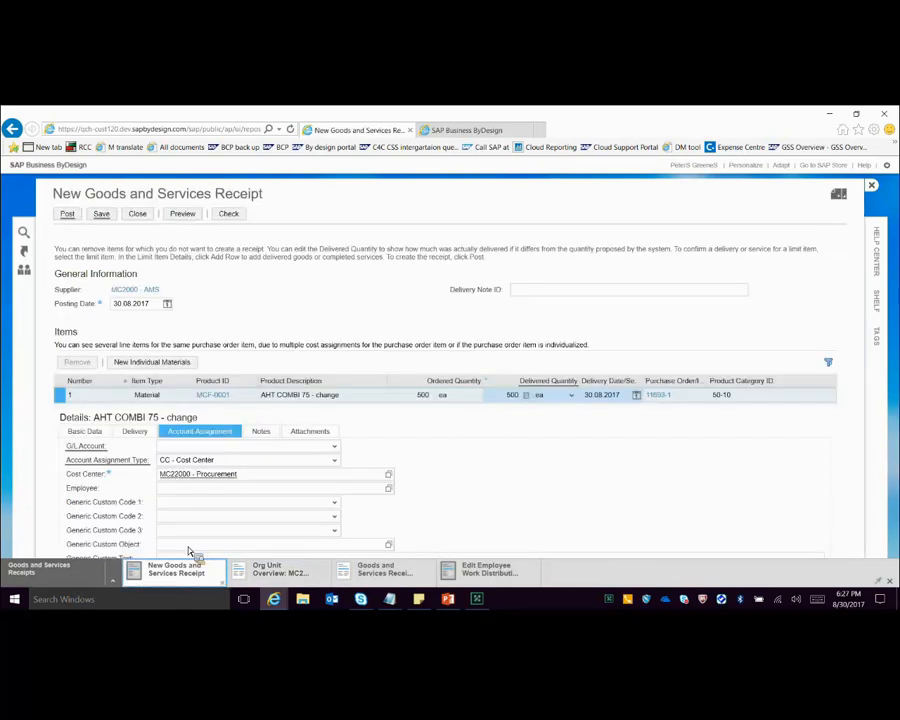
Step: Set the item's delivered quantity to 527 ea in the receipt for purchase order 11693
{"action": "left_click", "coordinate": [453, 399]}
{"action": "left_click", "coordinate": [520, 397]}
{"action": "key", "text": "BackSpace"}
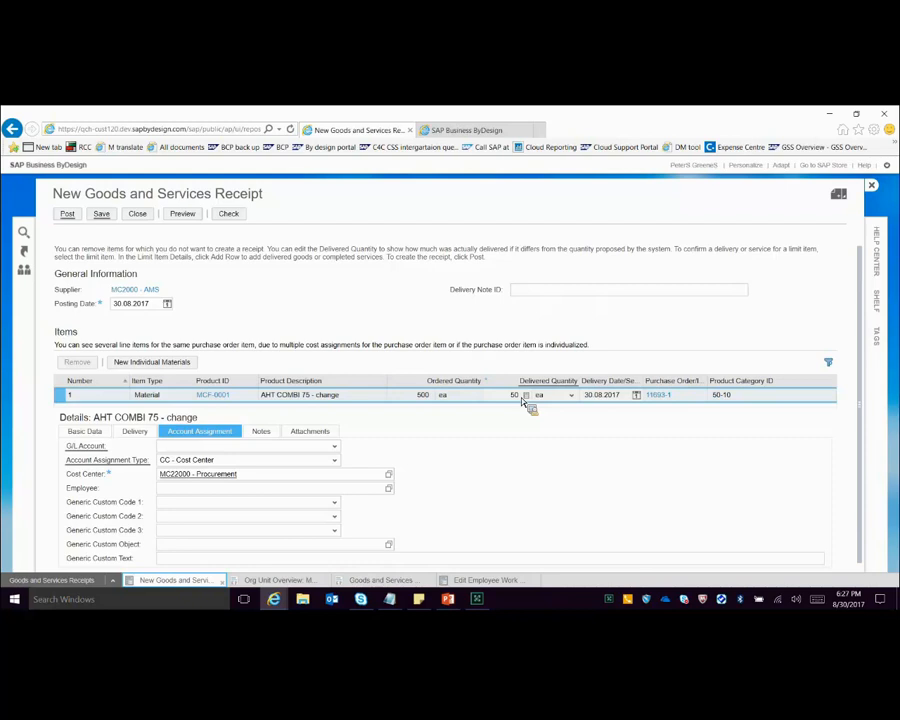
{"action": "key", "text": "BackSpace"}
{"action": "type", "text": "27"}
Step: Check the goods and services receipt for purchase order 11693 for errors and post it
{"action": "left_click", "coordinate": [171, 228]}
{"action": "left_click", "coordinate": [228, 213]}
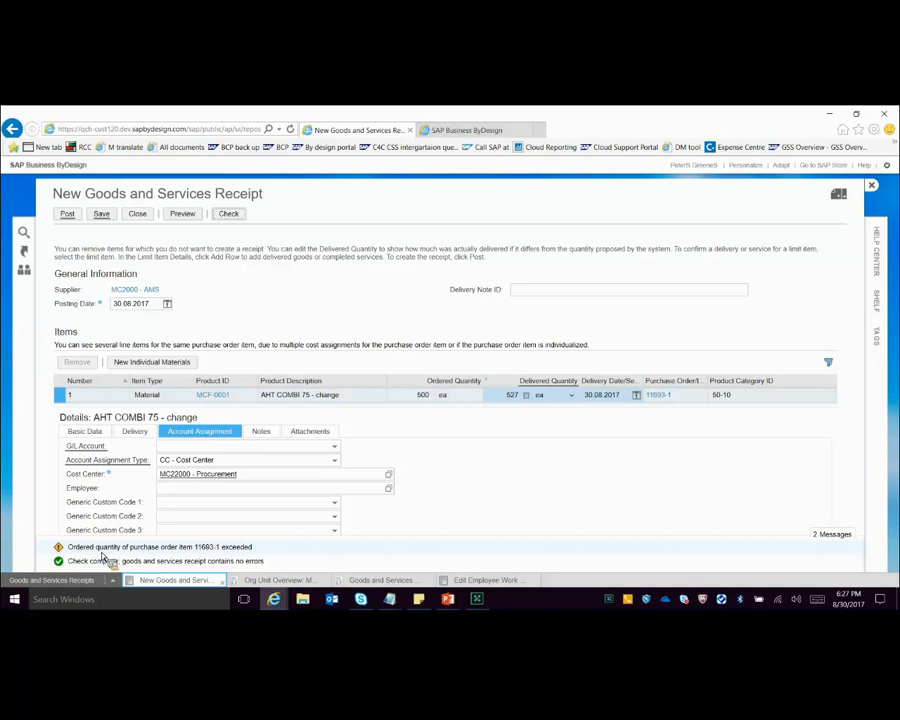
{"action": "left_click", "coordinate": [68, 213]}
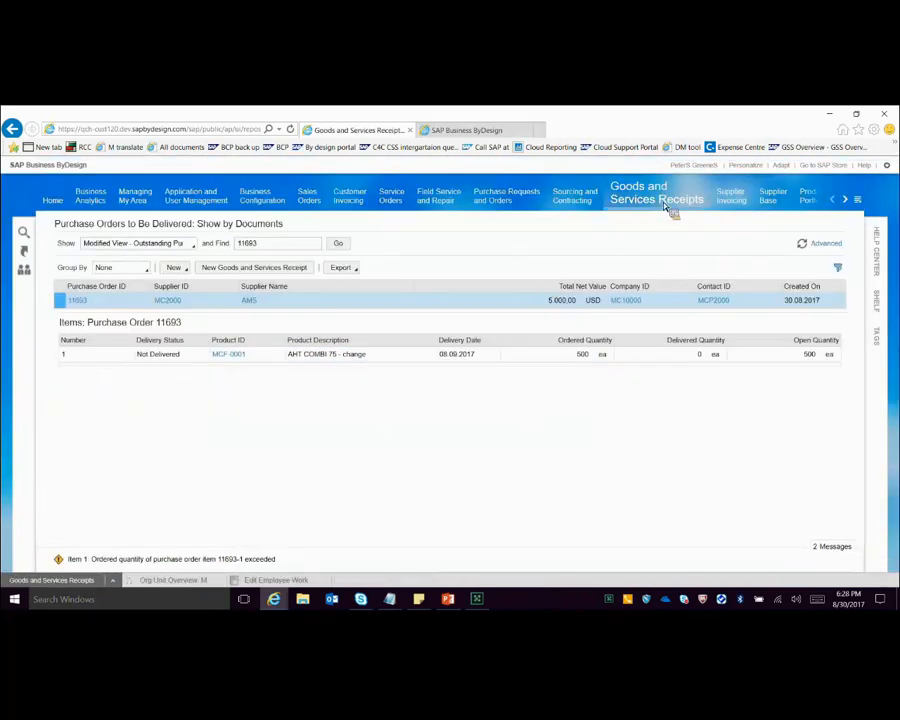
Step: Find goods and services receipt 739 among all Receipts and Returns documents and examine its approval details
{"action": "mouse_move", "coordinate": [670, 207]}
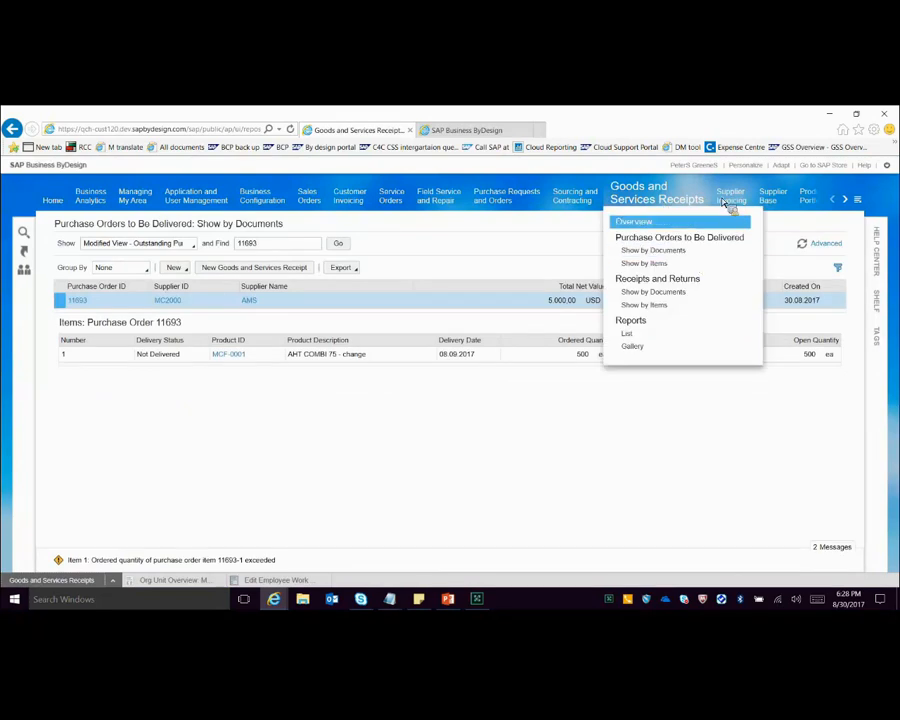
{"action": "left_click", "coordinate": [655, 279]}
{"action": "left_click", "coordinate": [140, 244]}
{"action": "left_click", "coordinate": [108, 308]}
{"action": "left_click", "coordinate": [264, 246]}
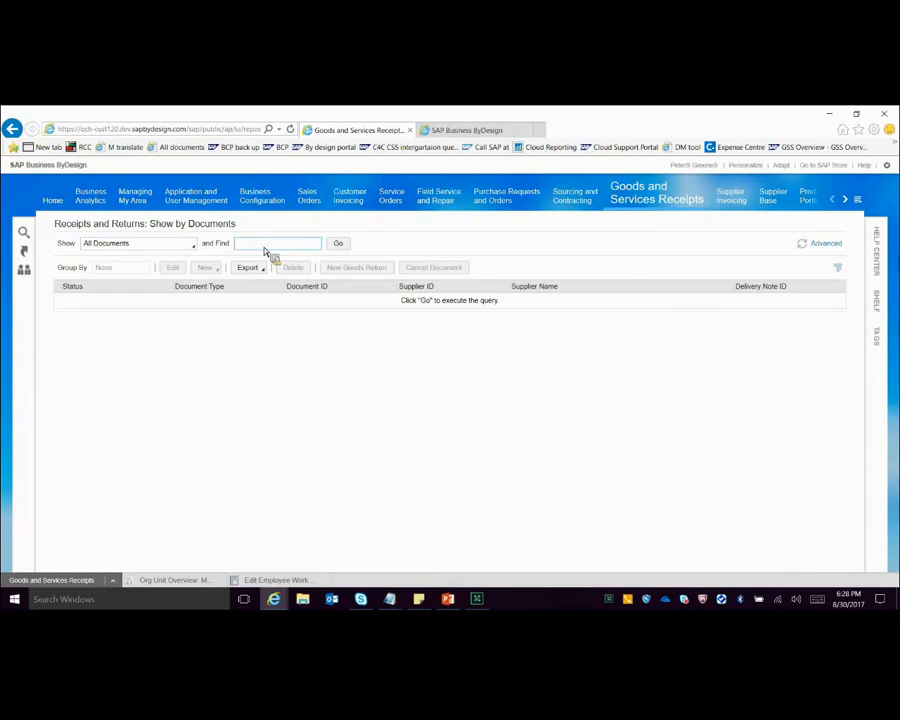
{"action": "left_click", "coordinate": [346, 247]}
{"action": "left_click", "coordinate": [297, 300]}
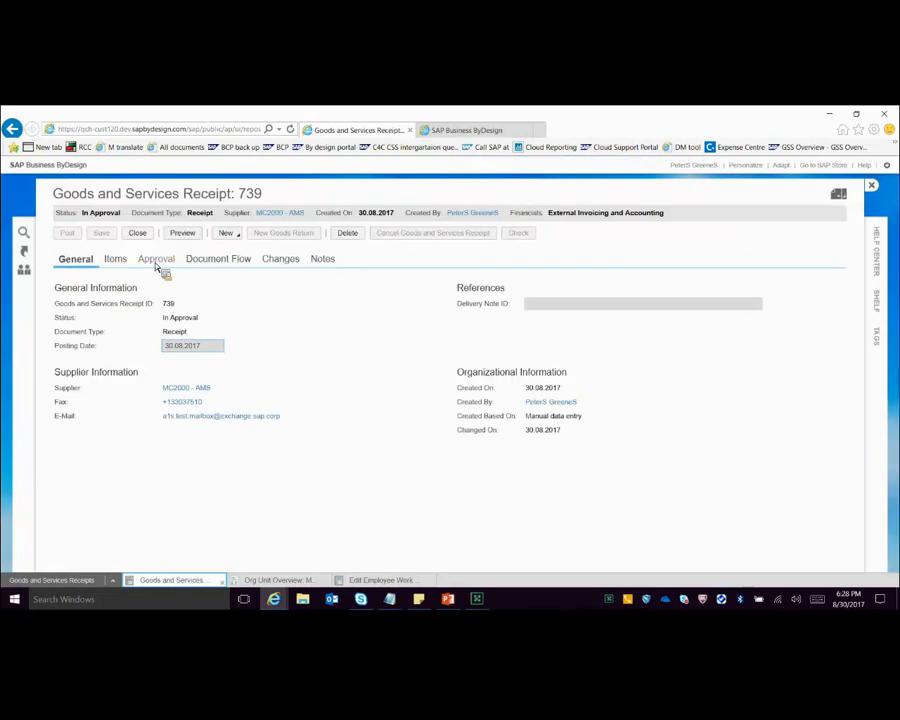
{"action": "left_click", "coordinate": [158, 260]}
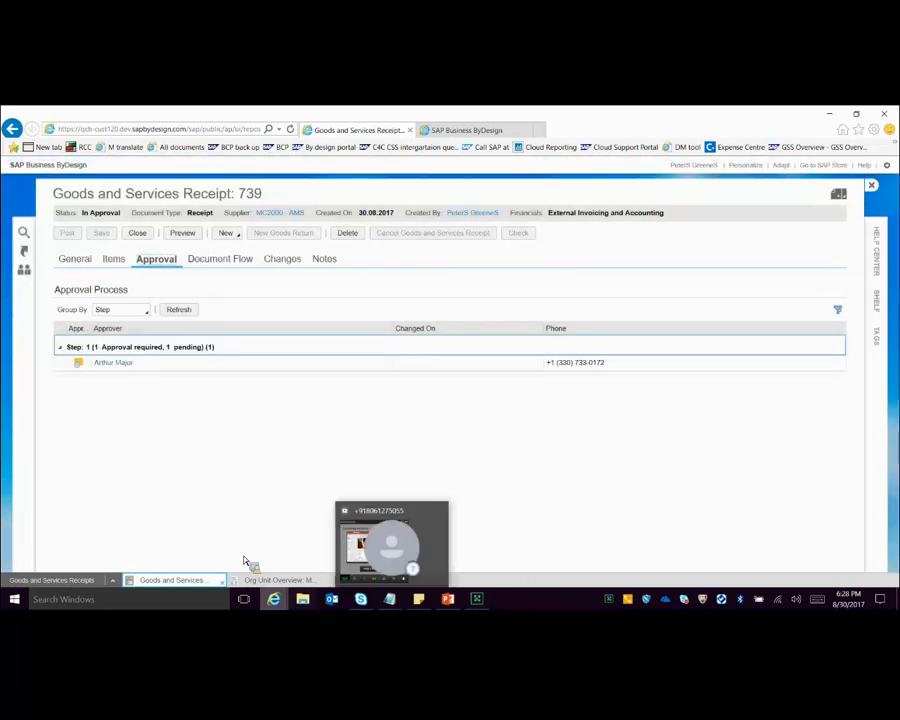
Step: Look up the Case 2 purchase order ID in the webinar.txt notes in Notepad and return to the browser
{"action": "mouse_move", "coordinate": [390, 592]}
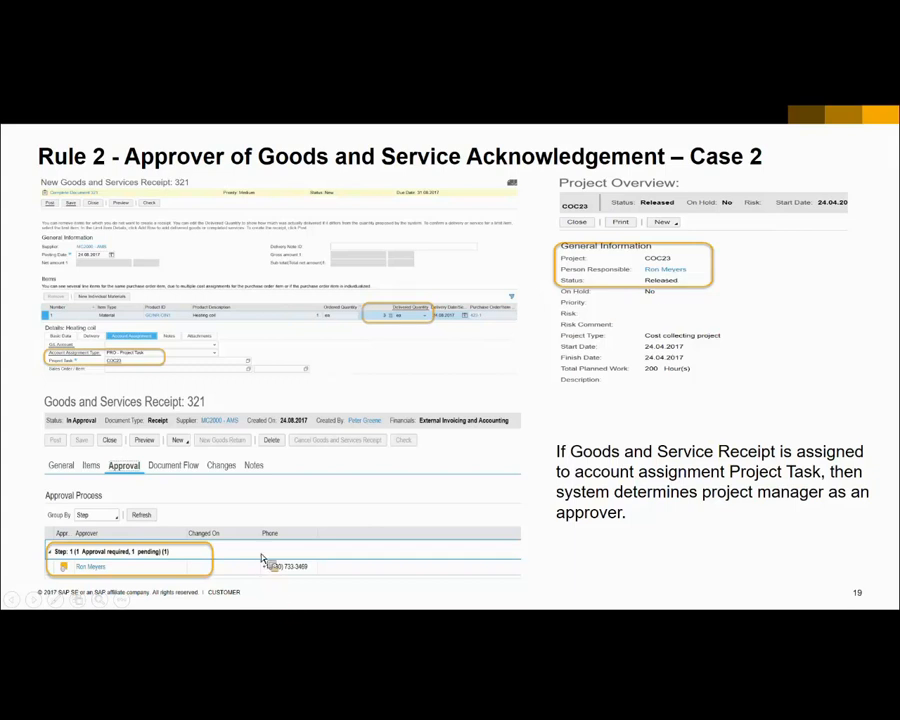
{"action": "key", "text": "alt+Tab"}
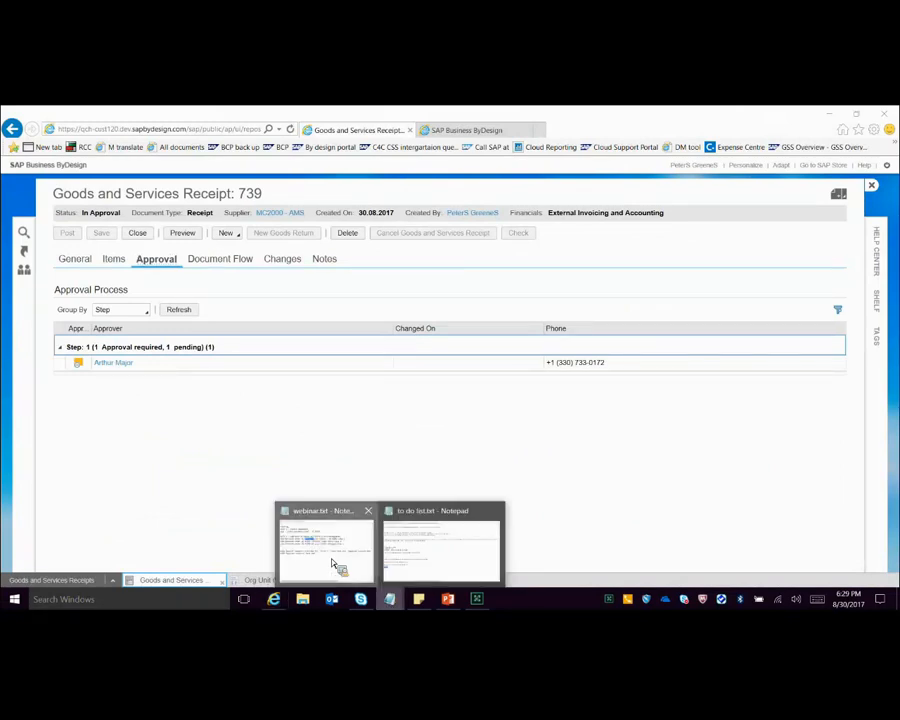
{"action": "left_click", "coordinate": [336, 566]}
{"action": "left_click", "coordinate": [190, 554]}
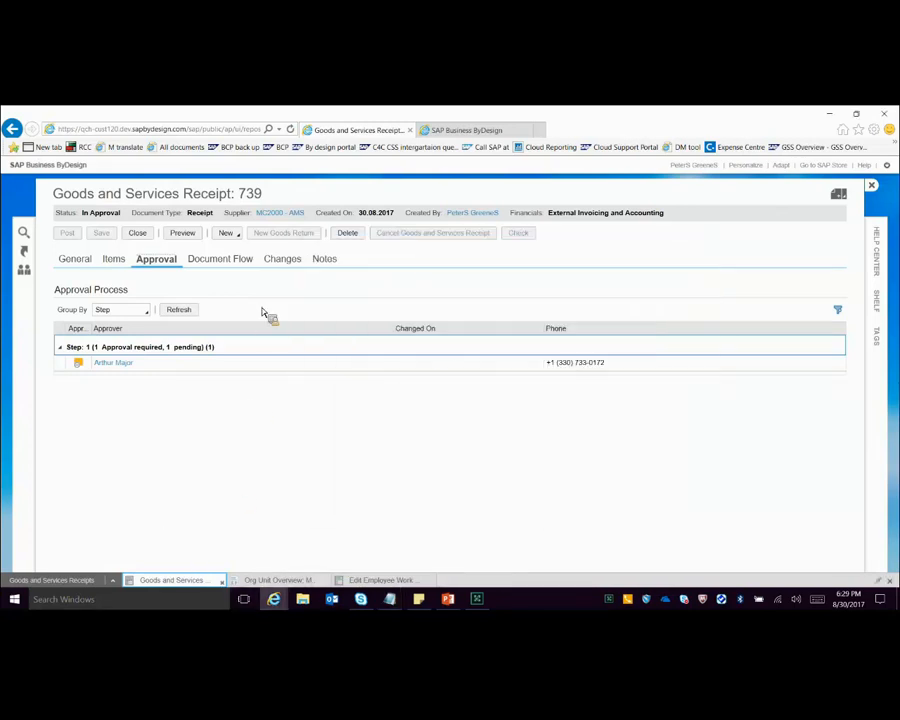
Step: Close receipt 739, find purchase order 11697 in Purchase Orders to Be Delivered, and create a goods and services receipt for it
{"action": "left_click", "coordinate": [221, 582]}
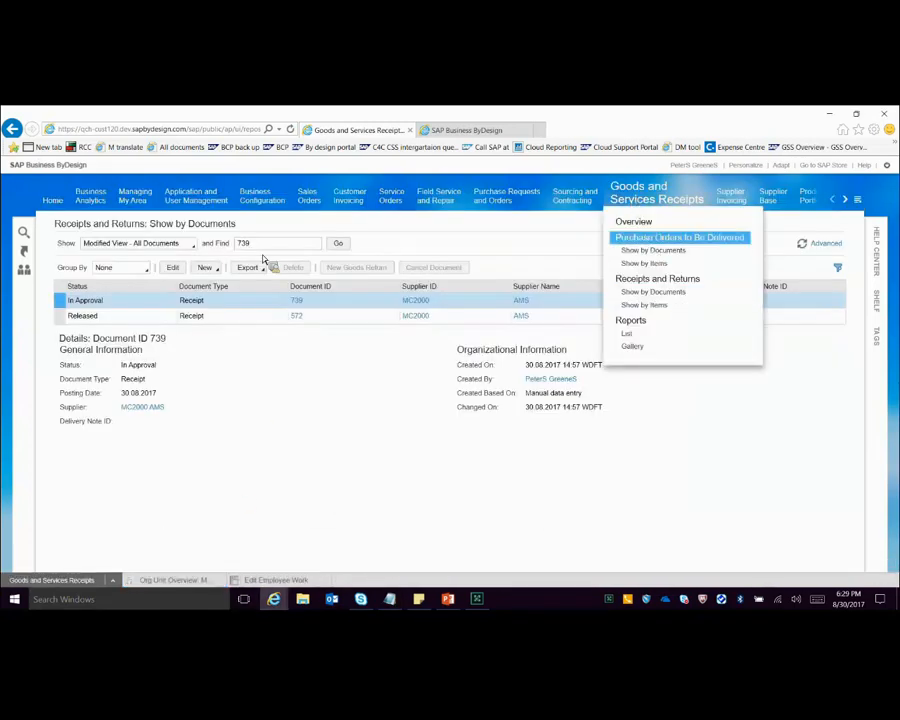
{"action": "type", "text": "11697"}
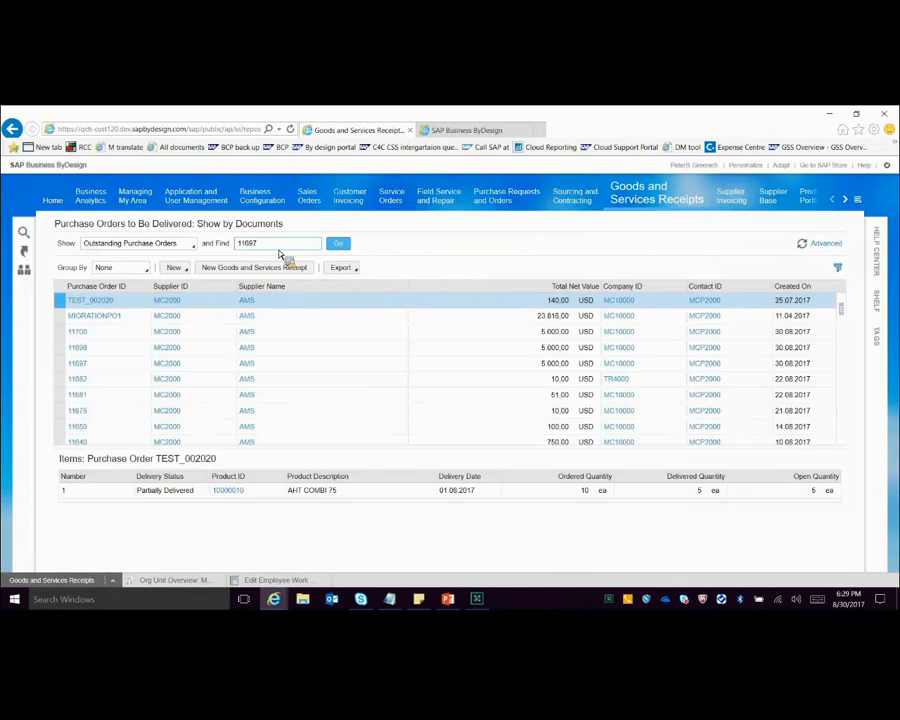
{"action": "left_click", "coordinate": [328, 245]}
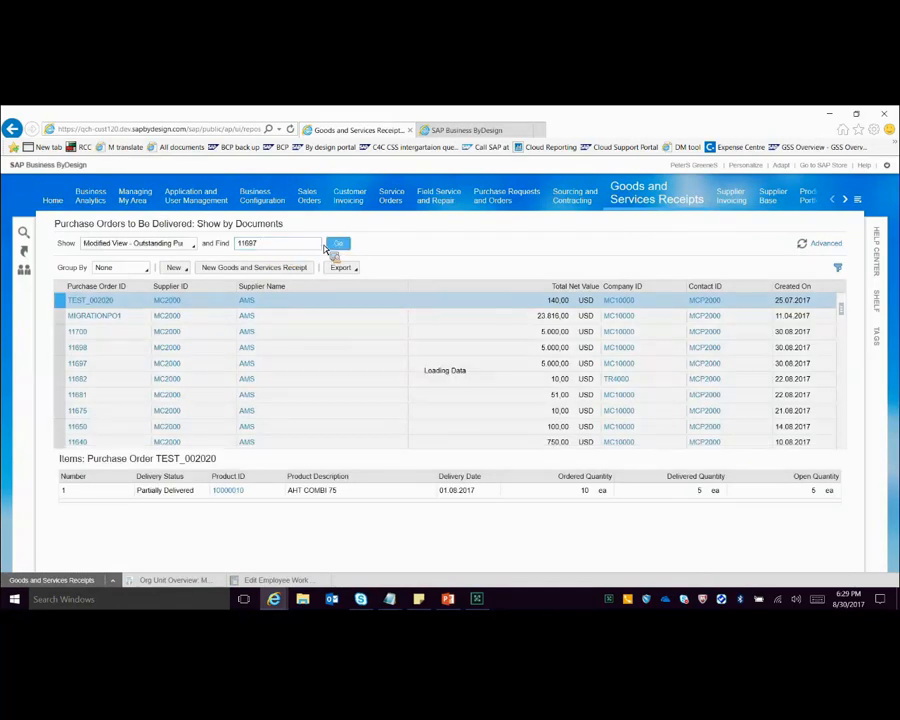
{"action": "left_click", "coordinate": [223, 268]}
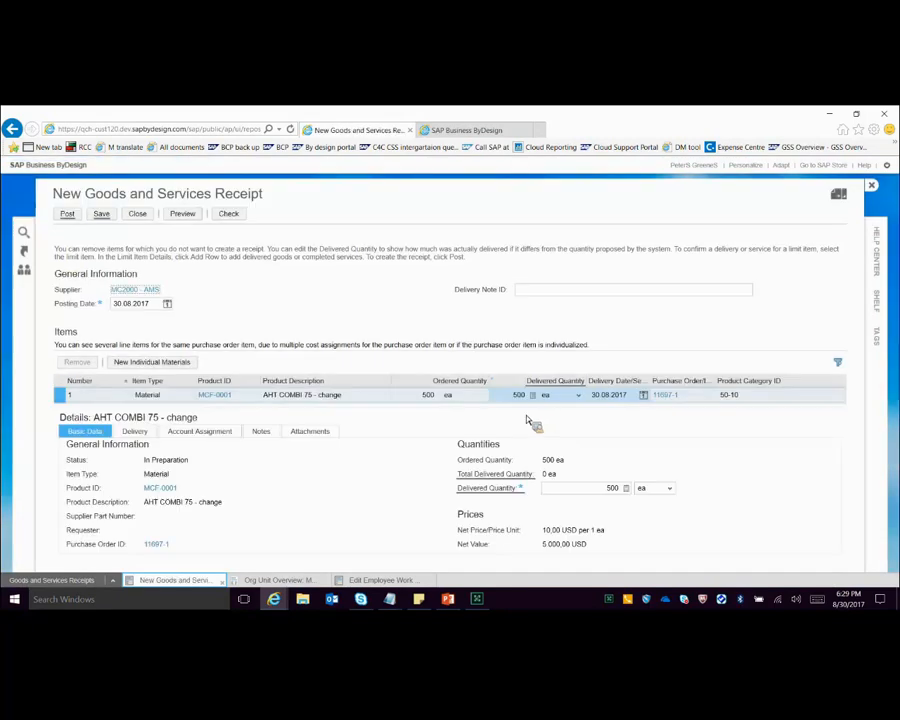
Step: Set the item's delivered quantity to 569 ea in the receipt for purchase order 11697
{"action": "double_click", "coordinate": [518, 395]}
{"action": "key", "text": "BackSpace"}
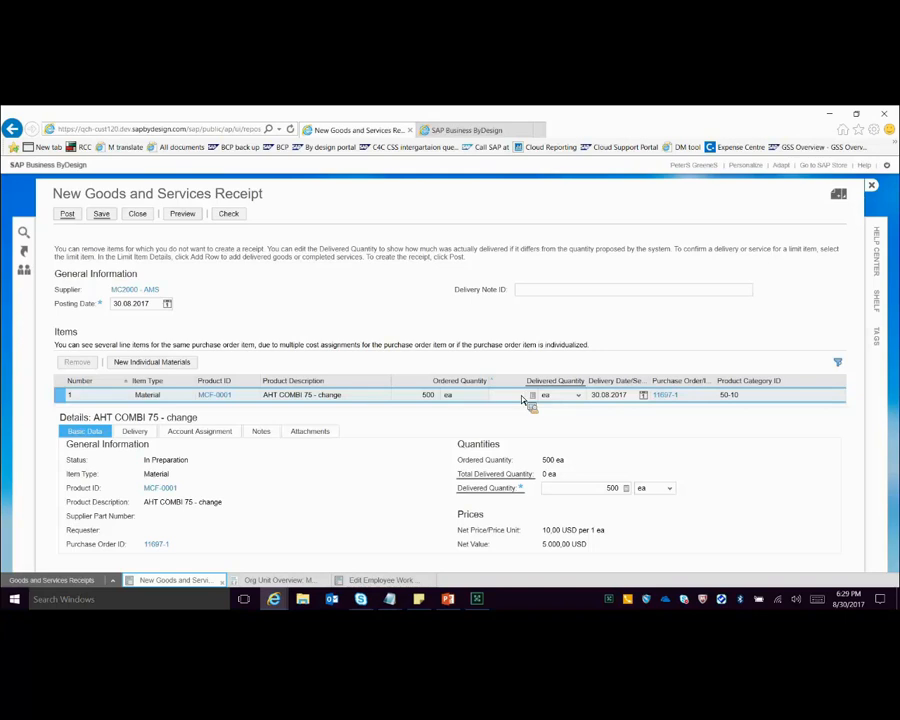
{"action": "type", "text": "500"}
{"action": "key", "text": "Return"}
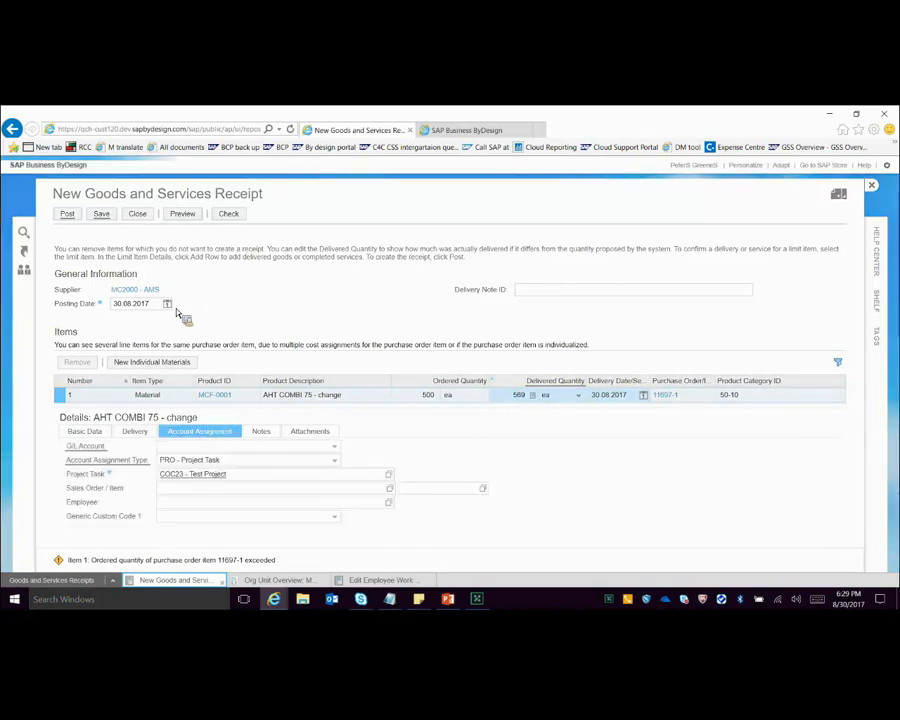
Step: Open the full details of project task COC23 - Test Project from the item's account assignment to check the person responsible
{"action": "left_click", "coordinate": [227, 475]}
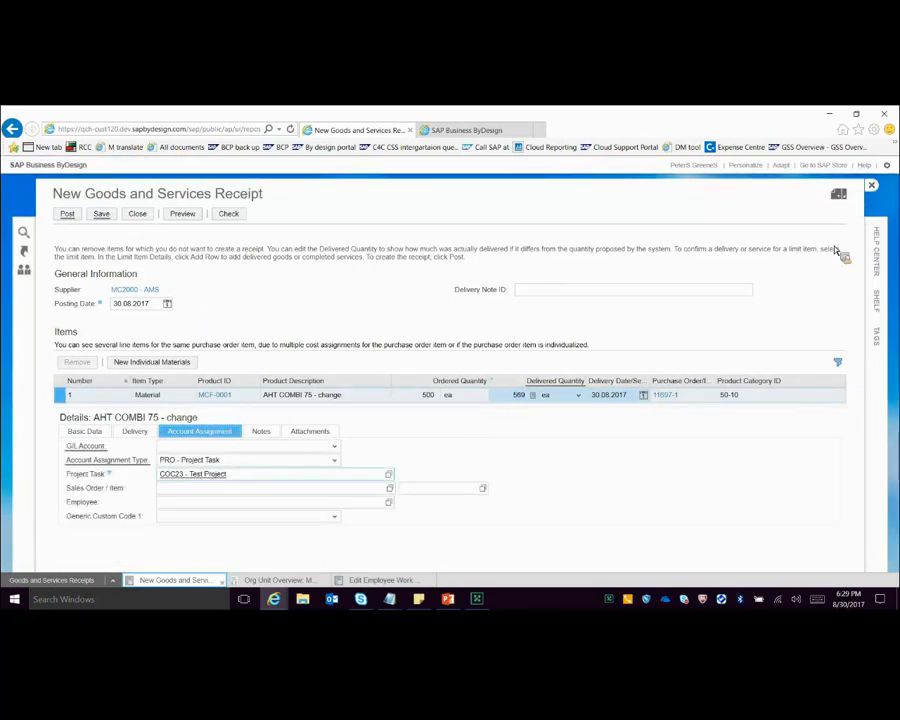
{"action": "left_click", "coordinate": [834, 248]}
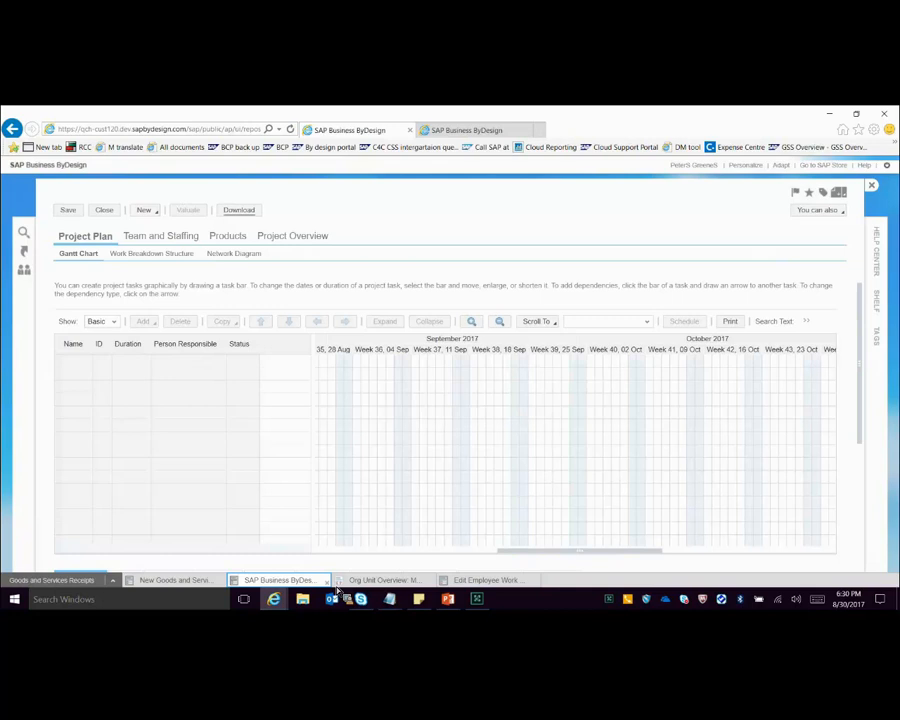
Step: Return to the receipt for purchase order 11697, check it for errors, and post it
{"action": "left_click", "coordinate": [172, 580]}
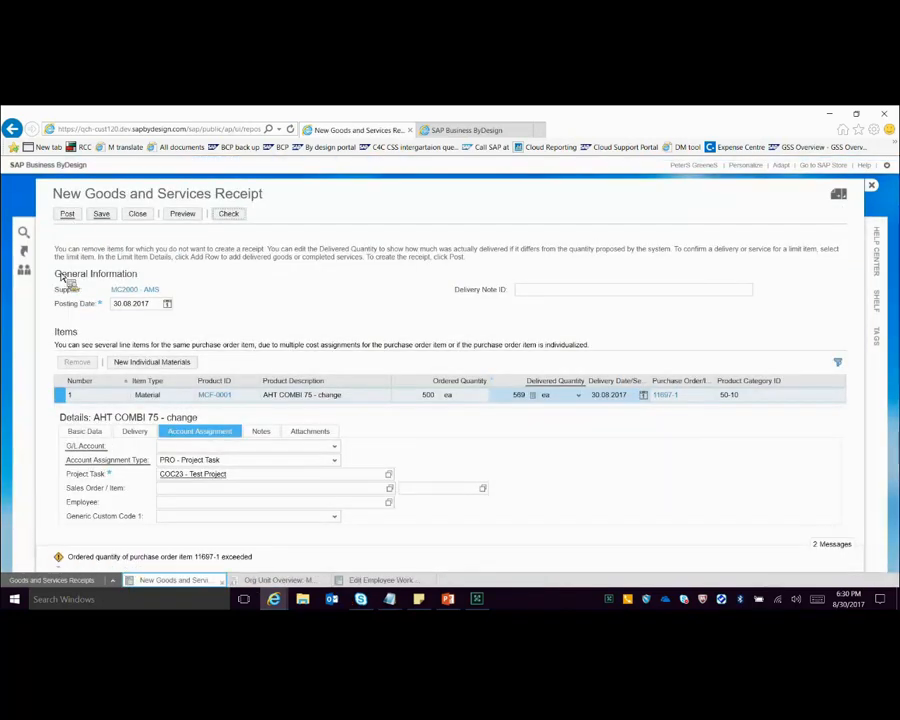
{"action": "left_click", "coordinate": [72, 218]}
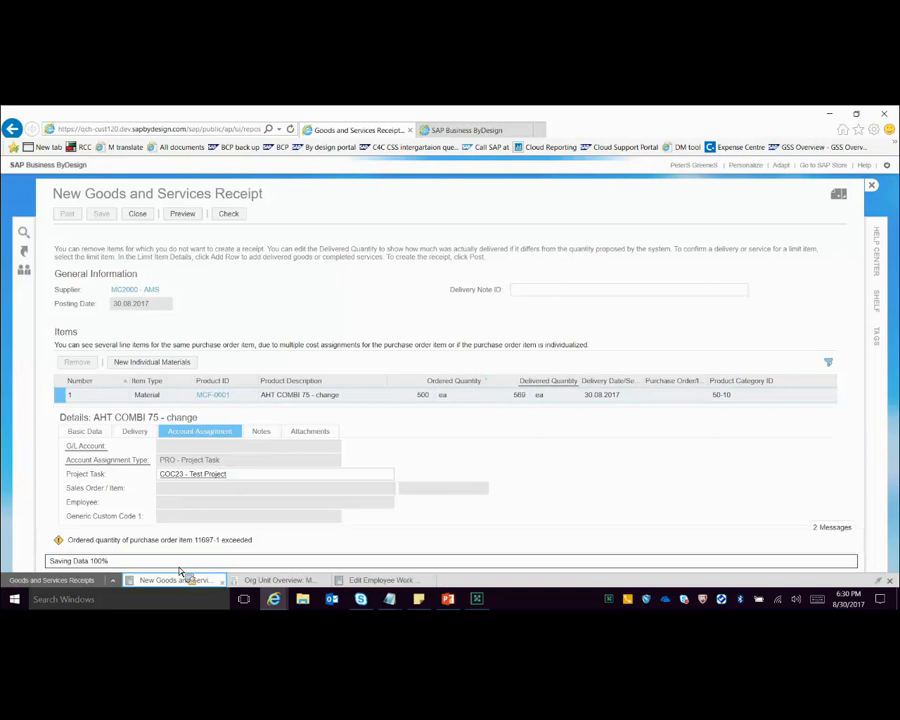
Step: Return to Goods and Services Receipts, open the posted receipt 740 in full, and view its approval process
{"action": "left_click", "coordinate": [86, 581]}
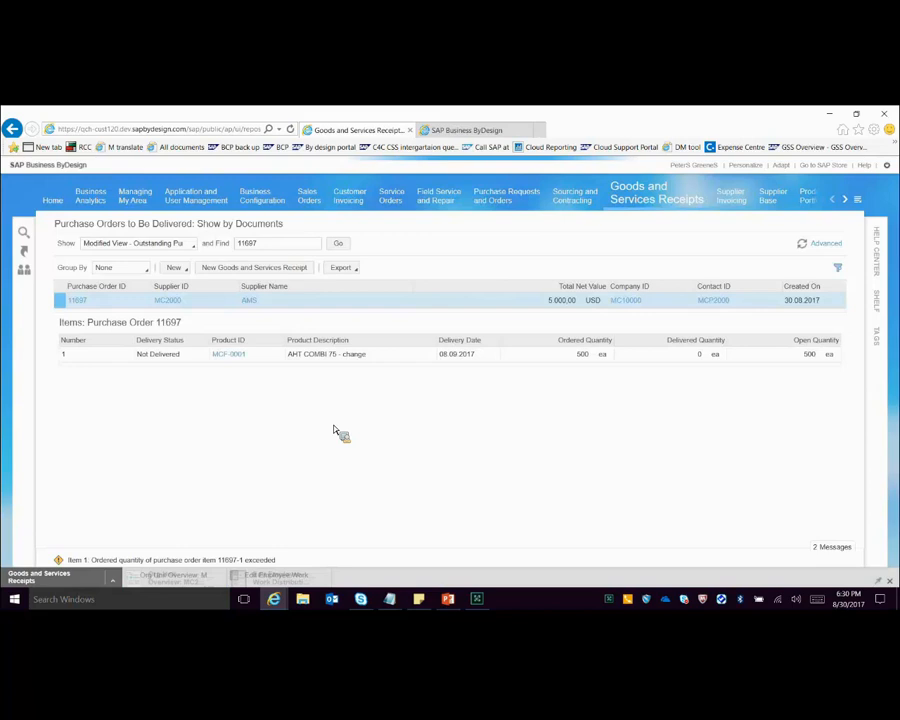
{"action": "mouse_move", "coordinate": [275, 581]}
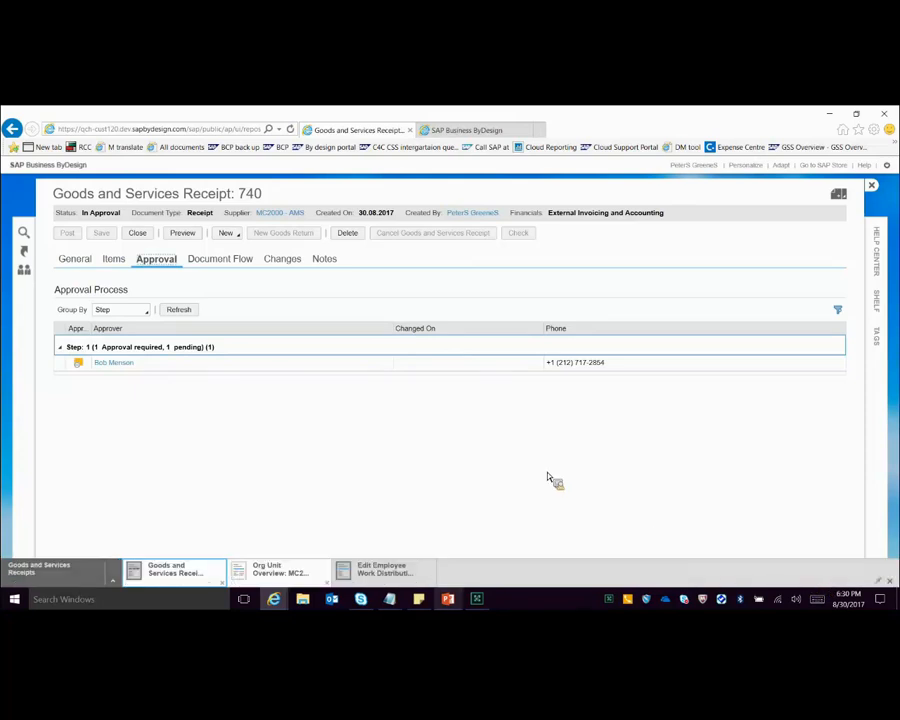
Step: Switch to the PowerPoint presentation, show the Rule 2 slides from Case 2 through both Case 3 slides, and end the slide show
{"action": "key", "text": "alt+Tab"}
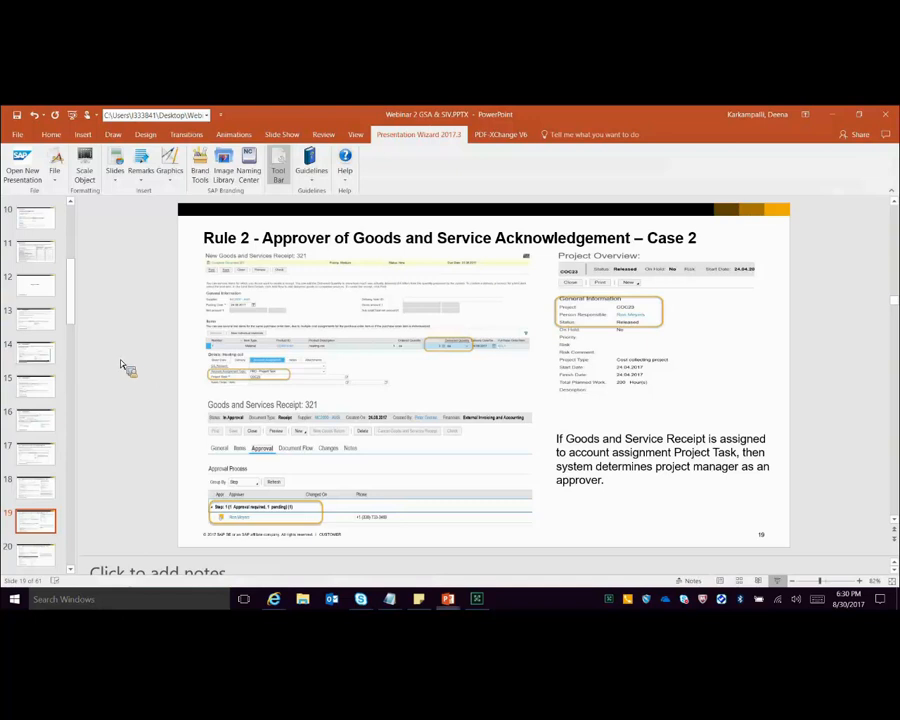
{"action": "key", "text": "shift+F5"}
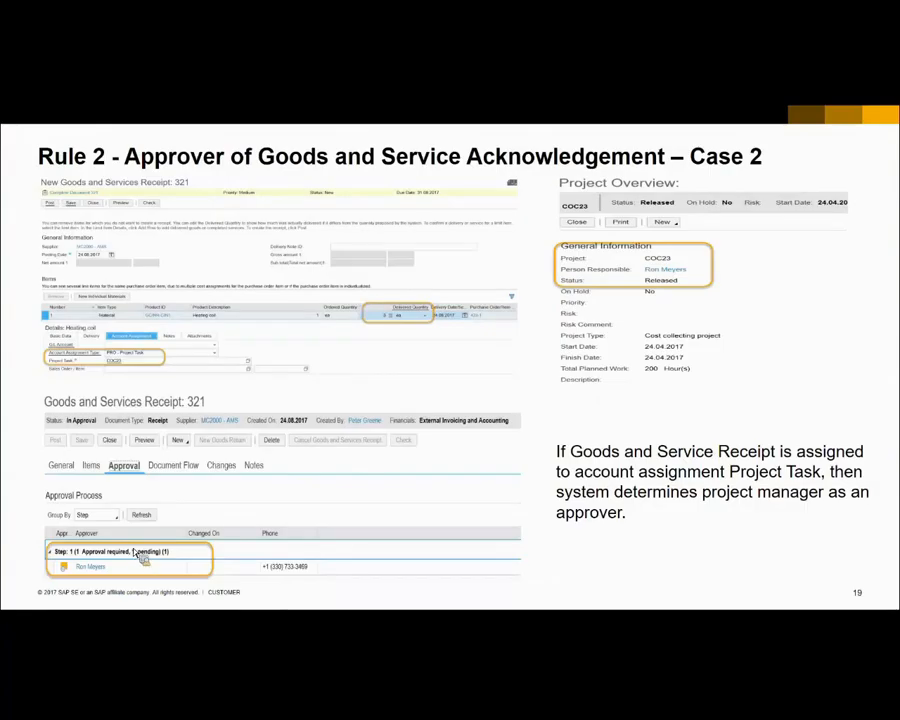
{"action": "left_click", "coordinate": [132, 554]}
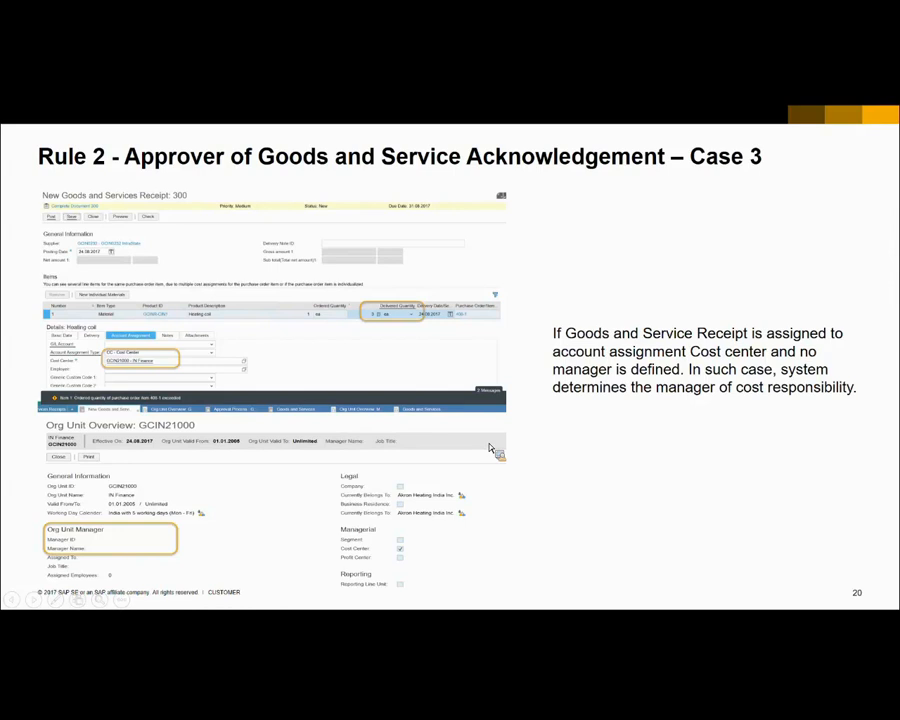
{"action": "left_click", "coordinate": [580, 458]}
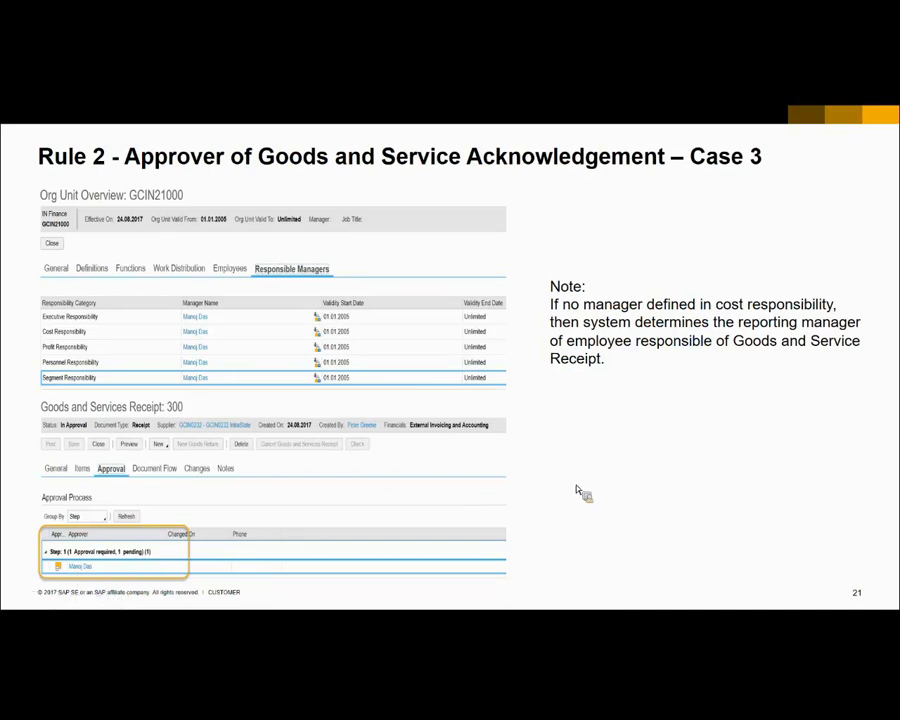
{"action": "key", "text": "Escape"}
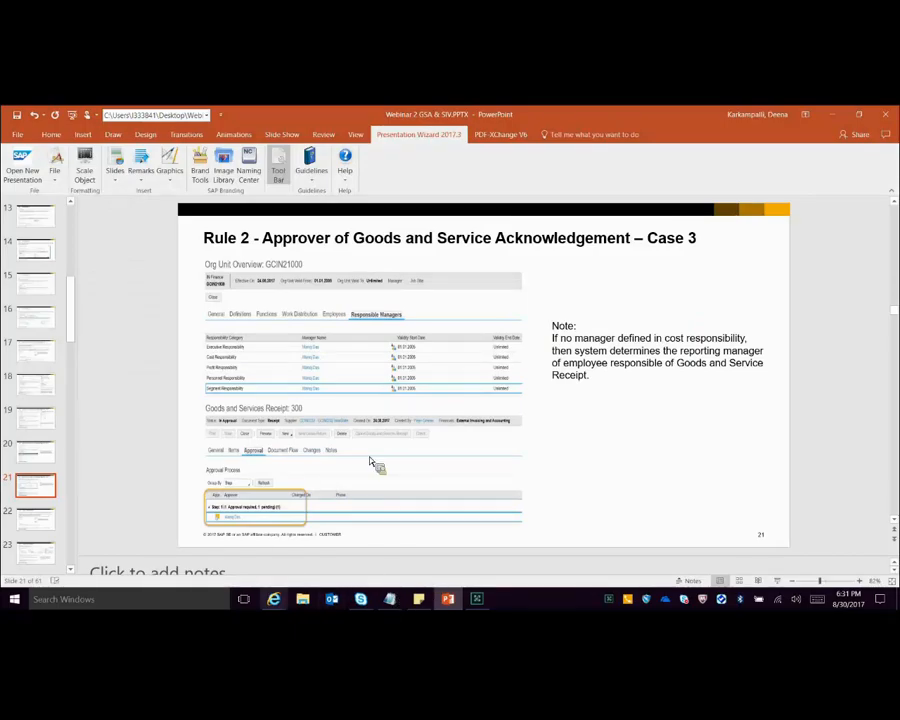
Step: Switch to SAP Business ByDesign, find the purchase order by the number copied from the notes, and create a goods and services receipt for it
{"action": "left_click", "coordinate": [274, 599]}
{"action": "left_click", "coordinate": [391, 601]}
{"action": "left_click", "coordinate": [326, 543]}
{"action": "double_click", "coordinate": [427, 353]}
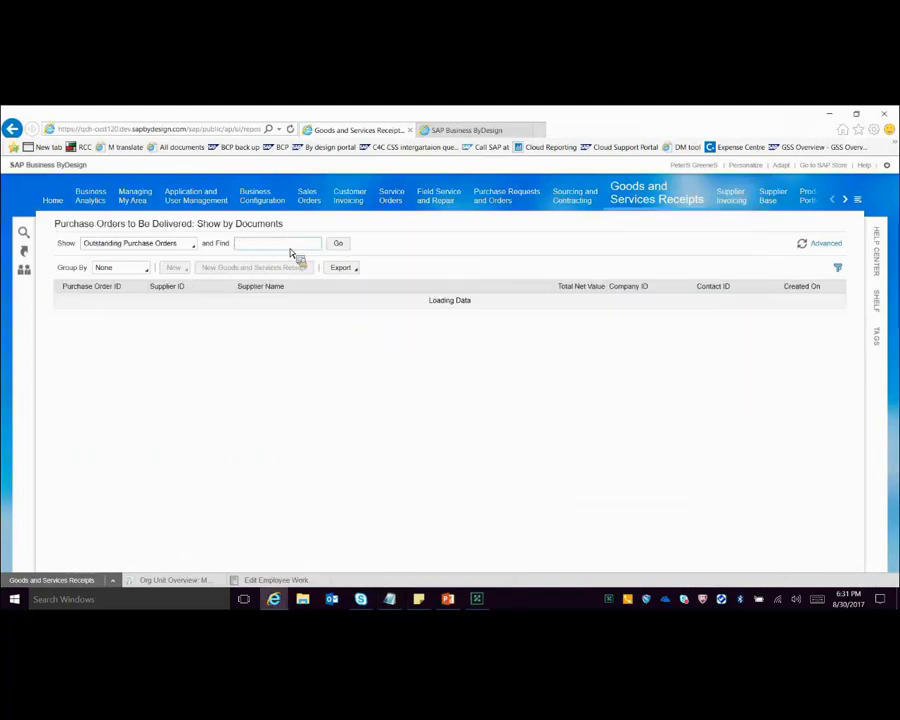
{"action": "type", "text": "11700"}
{"action": "left_click", "coordinate": [340, 246]}
{"action": "left_click", "coordinate": [258, 268]}
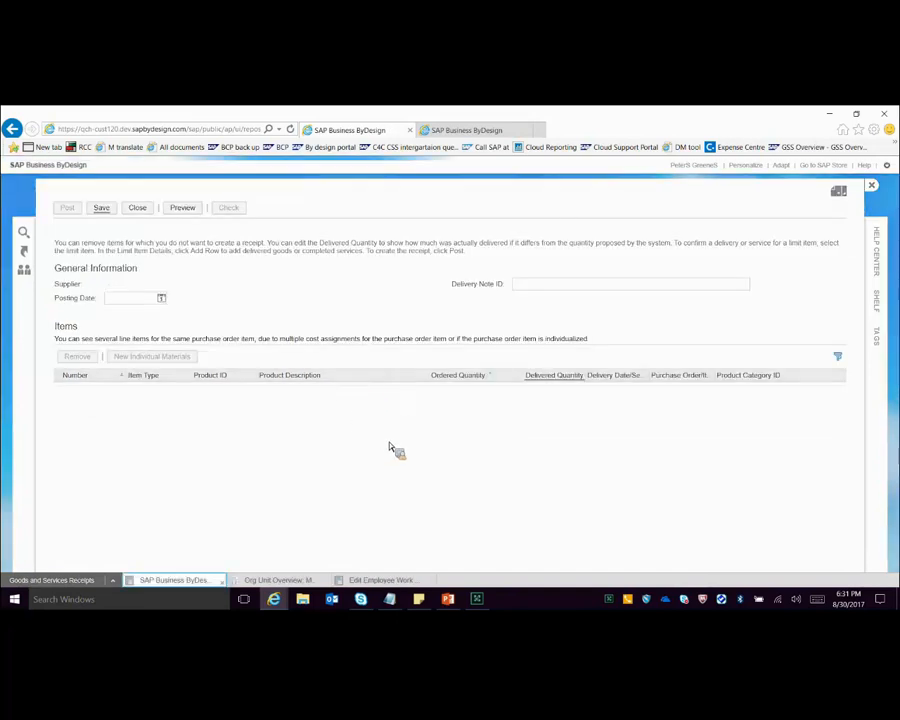
Step: Set the delivered quantity of the AHT COMBI 75 - change item to 568 ea
{"action": "key", "text": "Delete"}
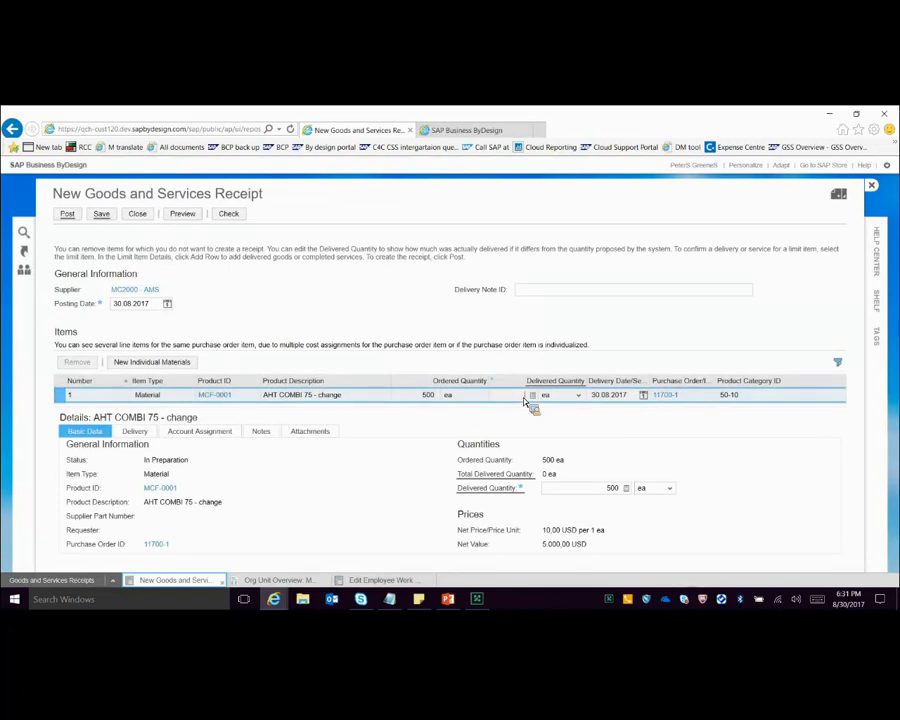
{"action": "type", "text": "568"}
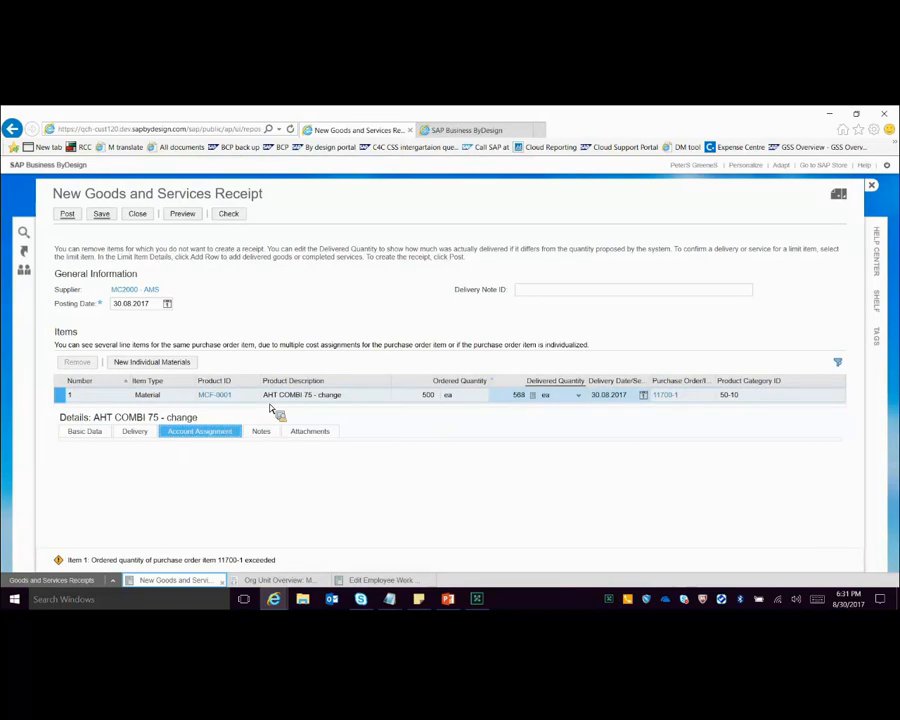
Step: Open the full details of cost center MC90000 - AHT Asia / Pacific from the item's account assignment and examine its responsible managers
{"action": "double_click", "coordinate": [205, 474]}
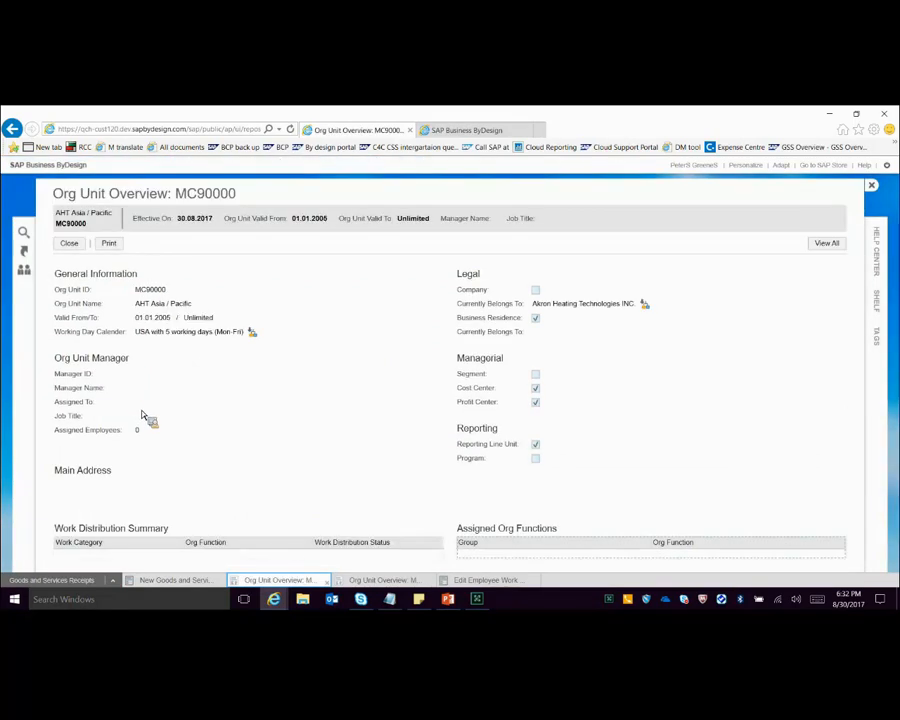
{"action": "left_click", "coordinate": [825, 250]}
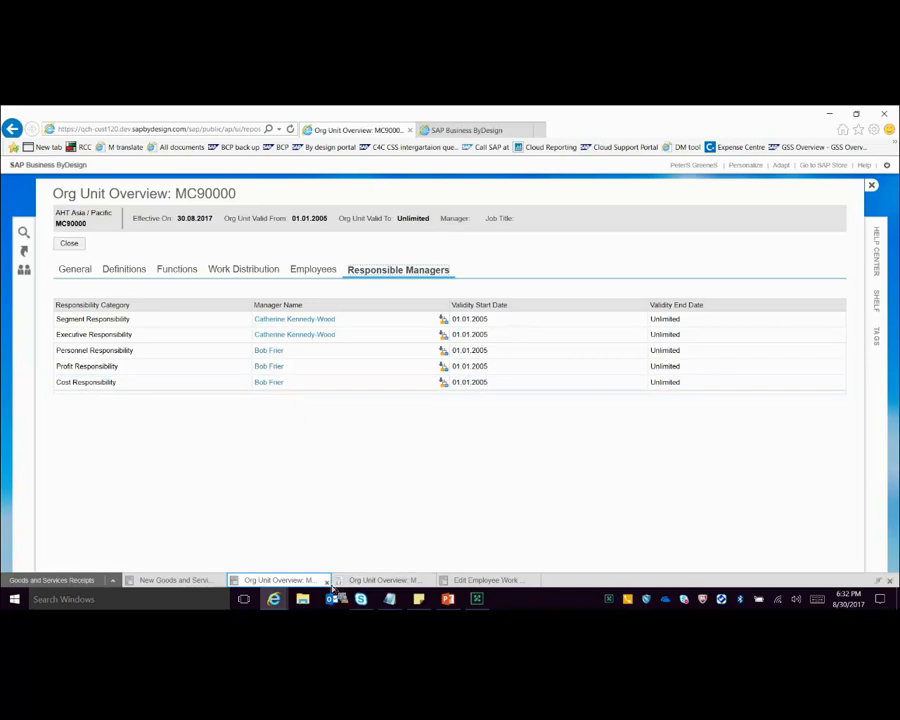
{"action": "mouse_move", "coordinate": [332, 588]}
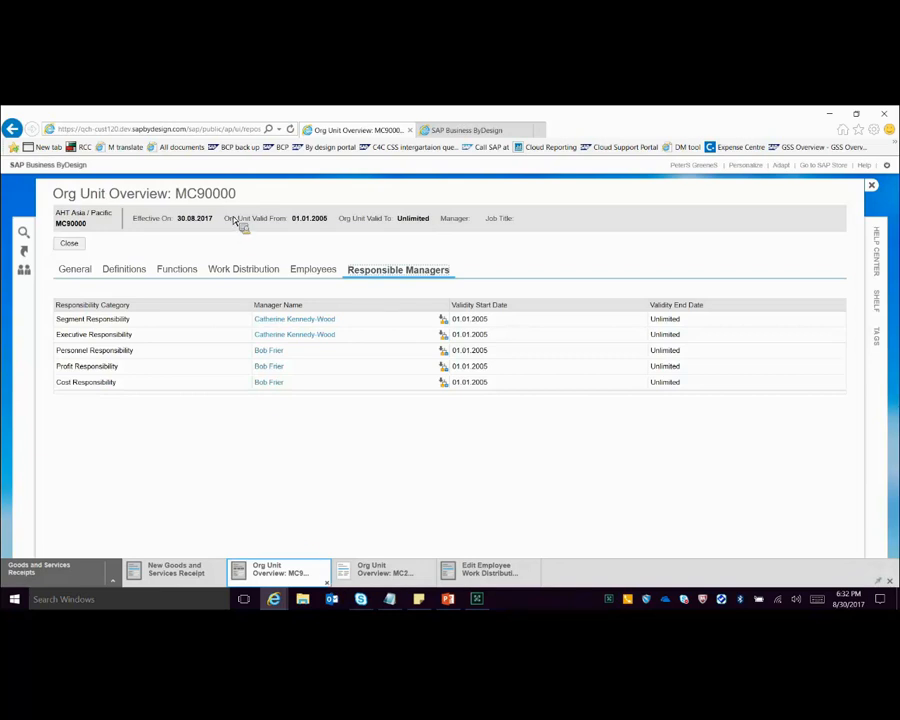
Step: Close the org unit overview, check the new goods and services receipt for errors, and post it
{"action": "left_click", "coordinate": [69, 243]}
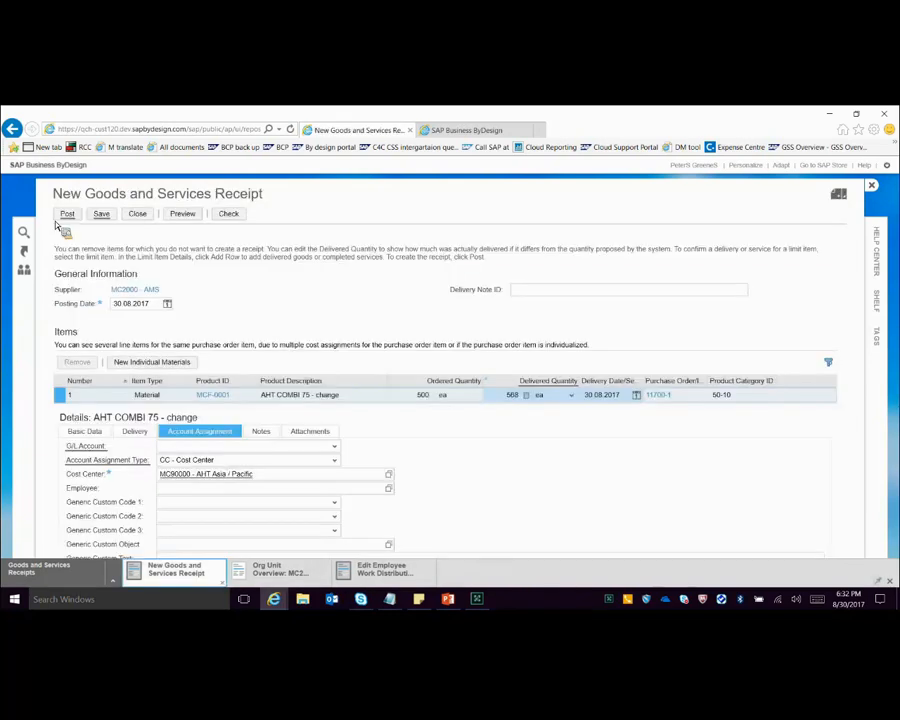
{"action": "left_click", "coordinate": [228, 213]}
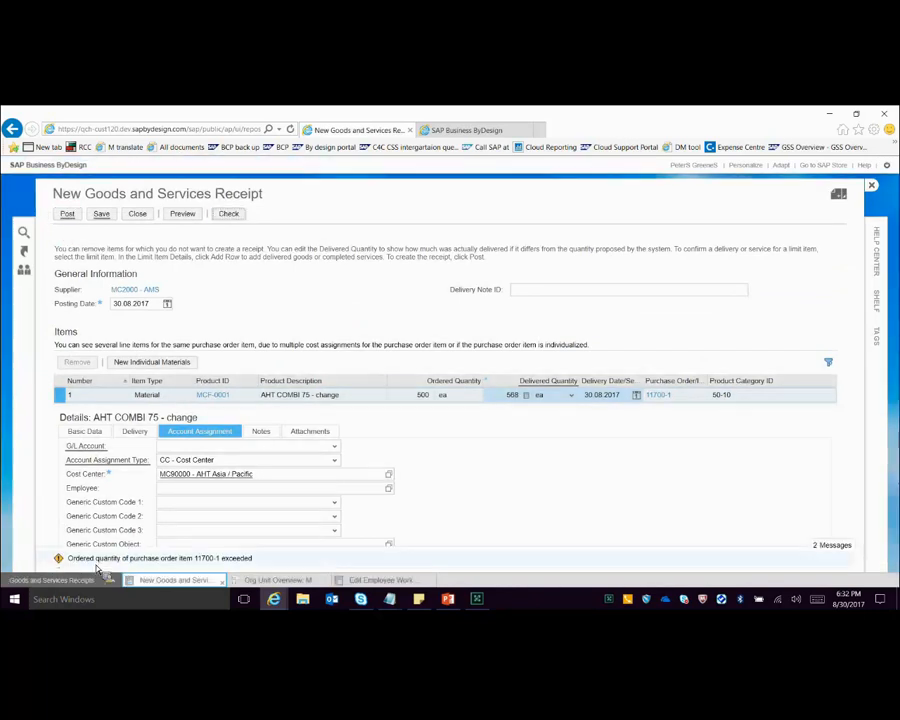
{"action": "left_click", "coordinate": [67, 213]}
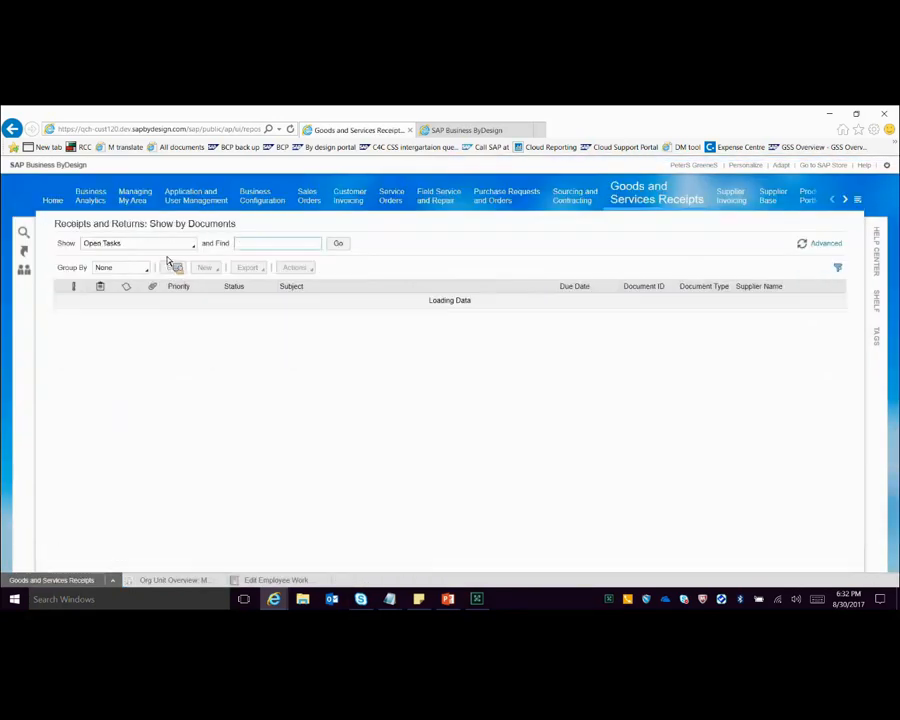
Step: Find goods and services receipt 741 among the receipts, open its full details, and view its approval process
{"action": "left_click", "coordinate": [167, 246]}
{"action": "left_click", "coordinate": [150, 308]}
{"action": "left_click", "coordinate": [276, 245]}
{"action": "type", "text": "748"}
{"action": "key", "text": "Return"}
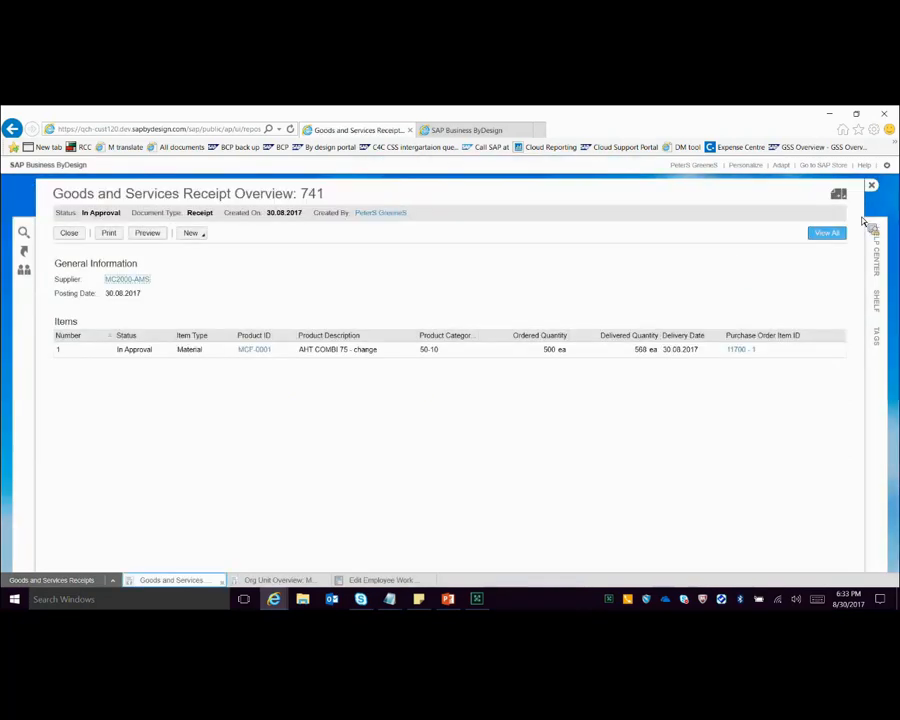
{"action": "left_click", "coordinate": [828, 234]}
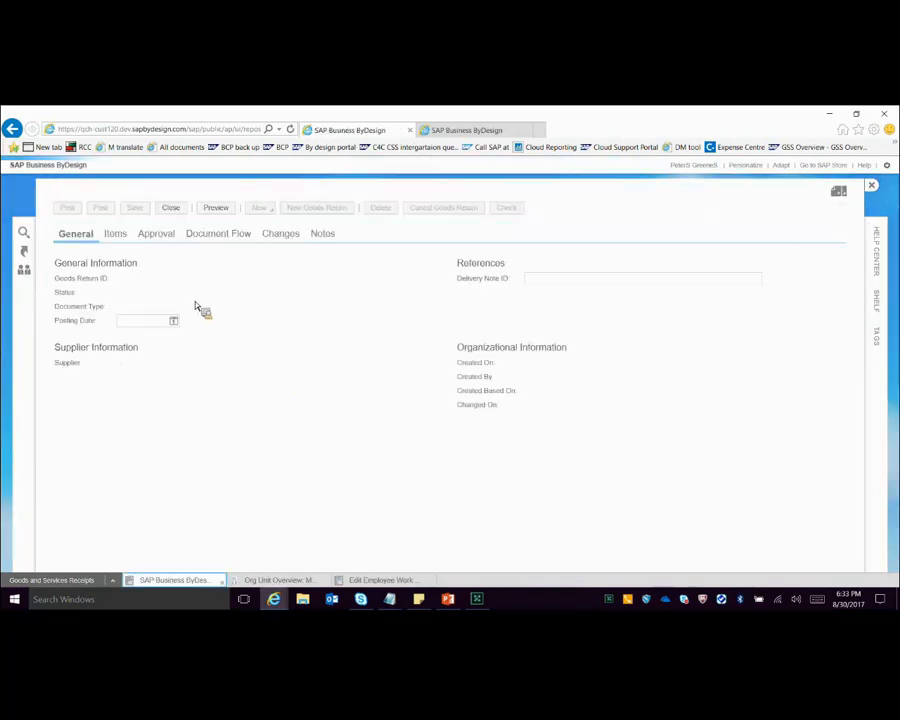
{"action": "left_click", "coordinate": [163, 259]}
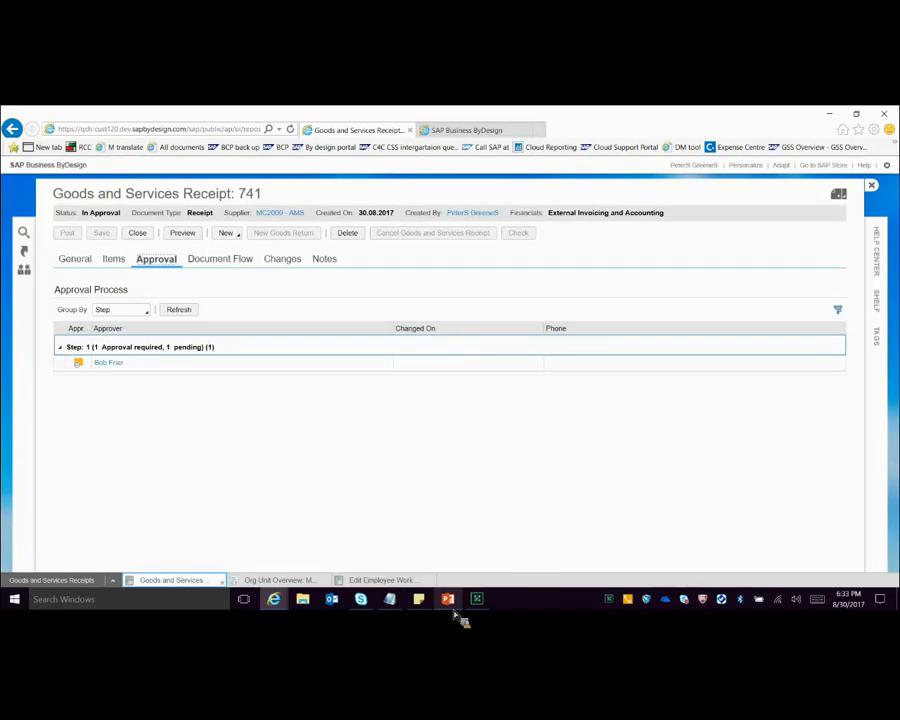
Step: Switch to the PowerPoint presentation and review slides 20 and 21 on Rule 2, Case 3 as a slide show
{"action": "key", "text": "alt+Tab"}
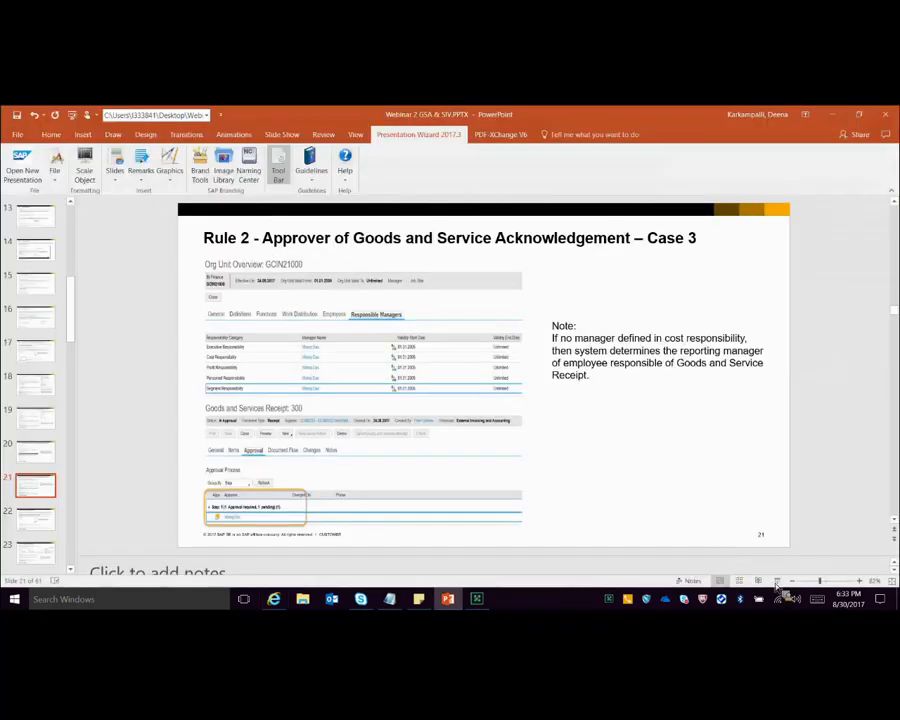
{"action": "left_click", "coordinate": [766, 579]}
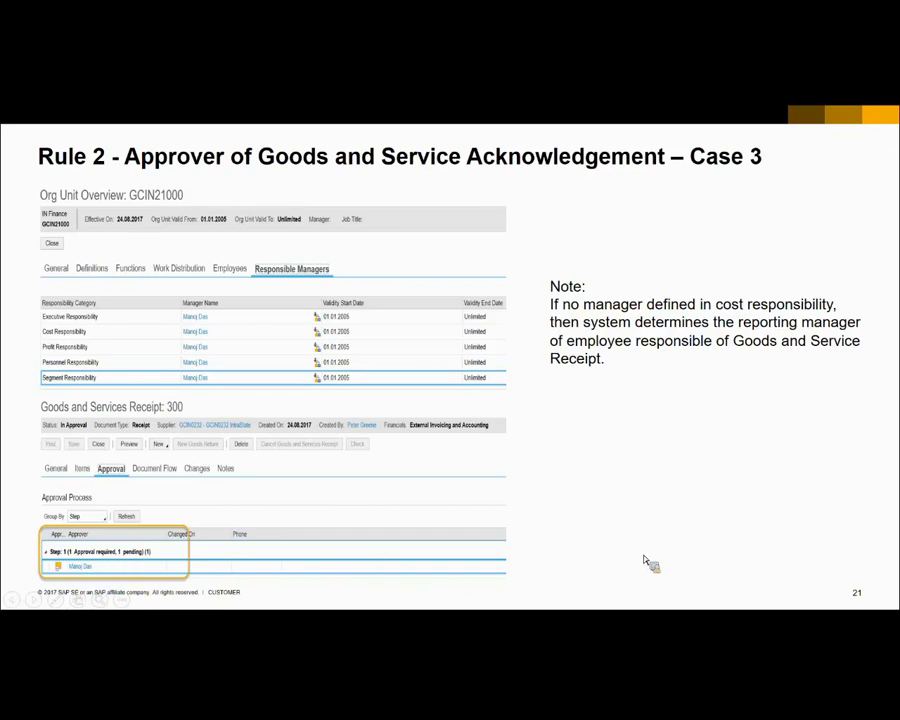
{"action": "key", "text": "Left"}
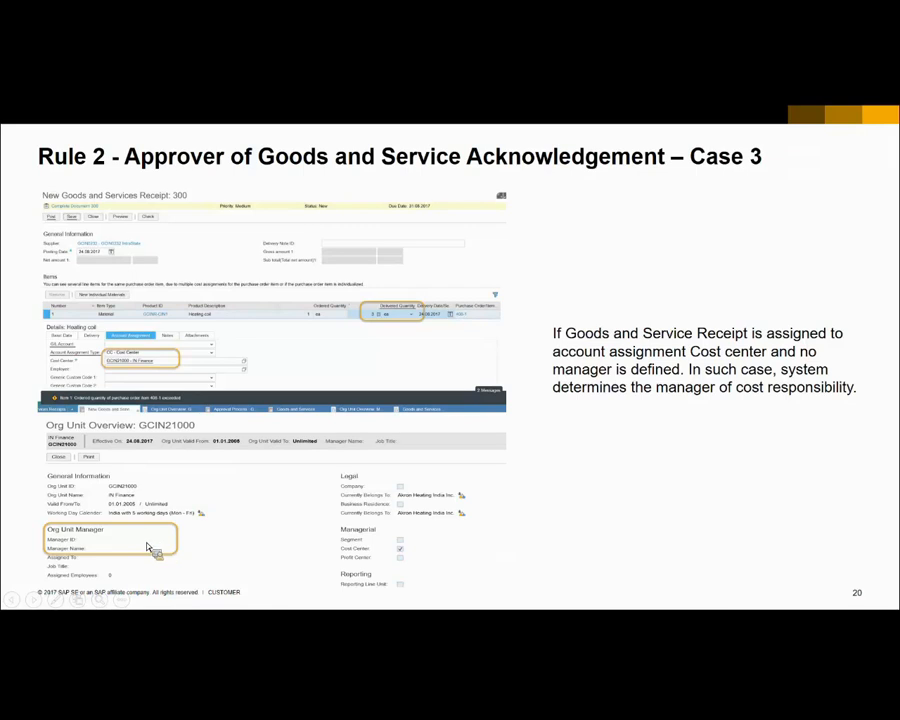
{"action": "key", "text": "Right"}
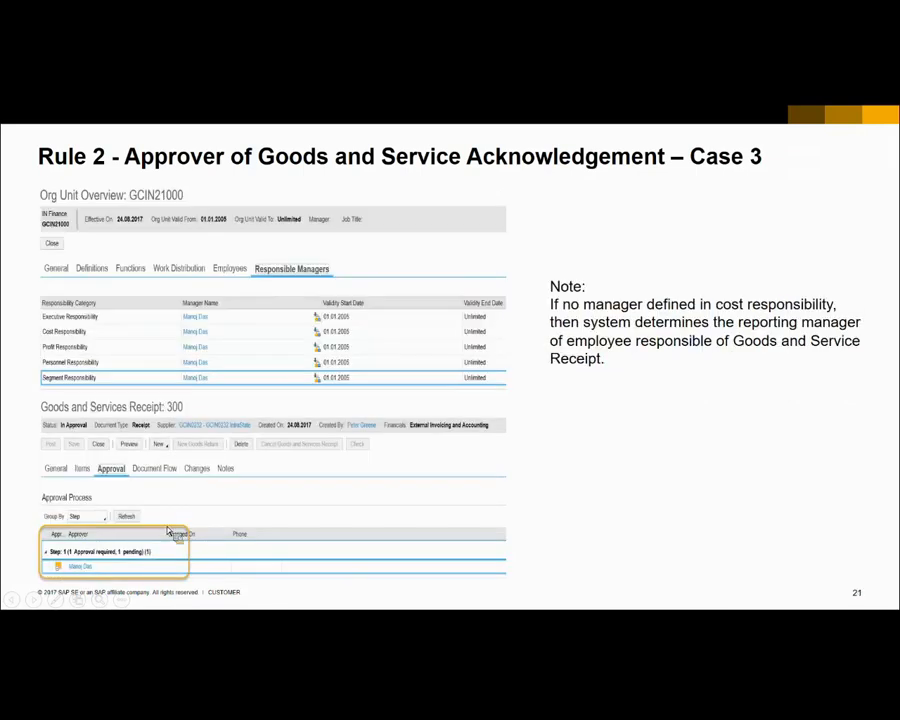
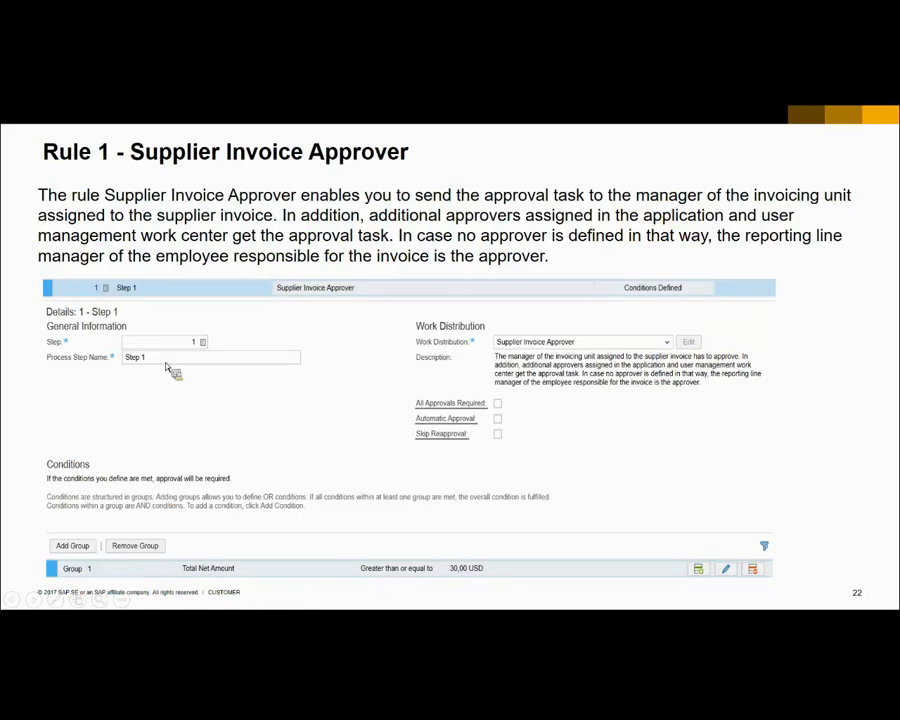
Step: Review slide 23 with the Rule 1 - Supplier Invoice Approver example, end the slide show, and switch to SAP Business ByDesign
{"action": "left_click", "coordinate": [169, 319]}
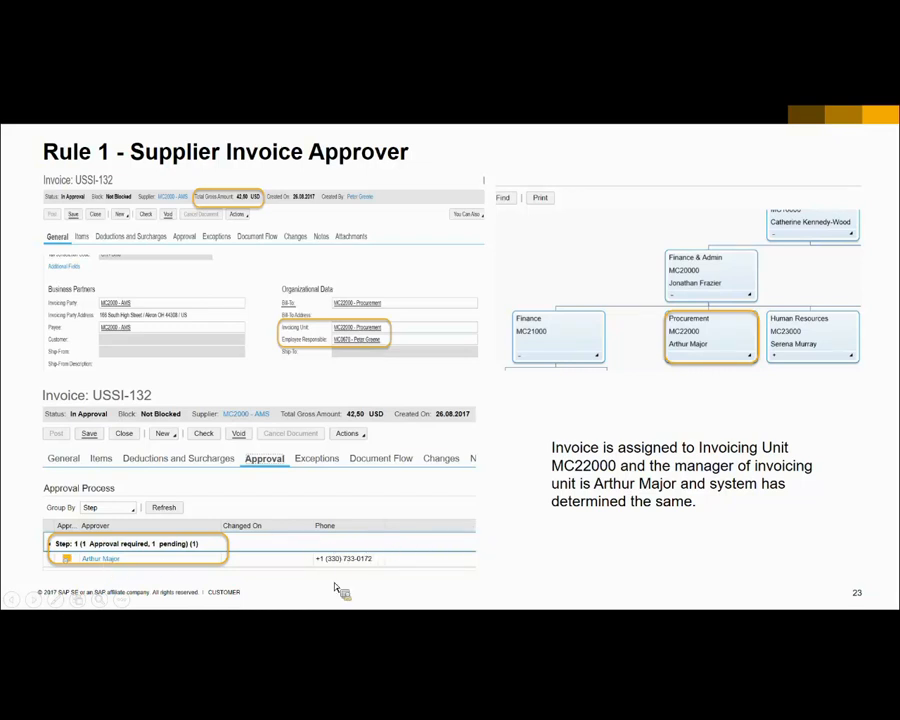
{"action": "key", "text": "Escape"}
{"action": "mouse_move", "coordinate": [274, 599]}
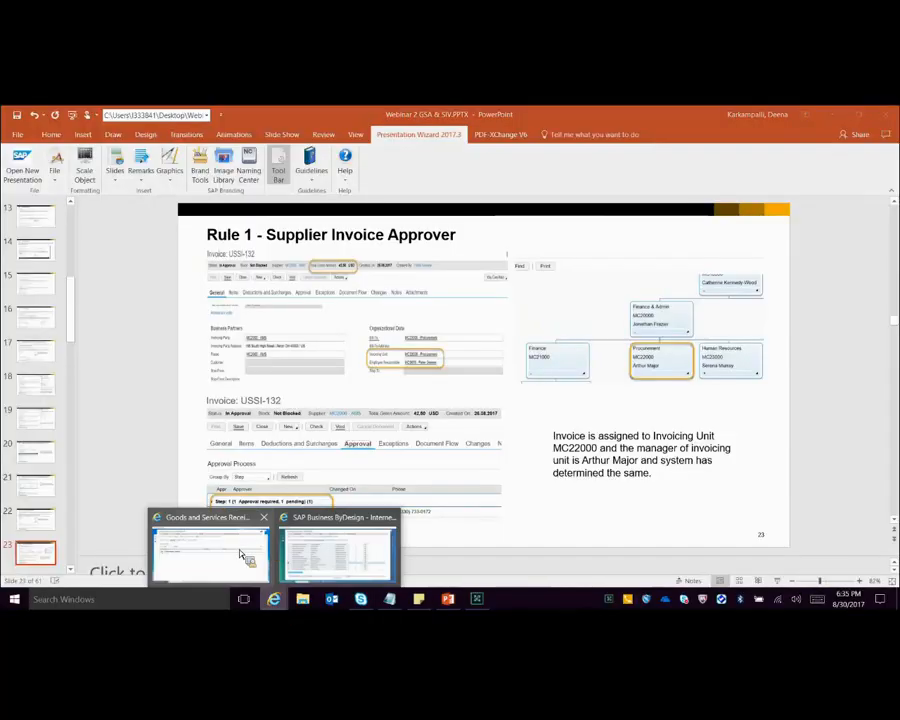
{"action": "left_click", "coordinate": [172, 560]}
Step: Consult the webinar.txt test notes and load all documents in the Invoices and Credit Memos list of Supplier Invoicing
{"action": "mouse_move", "coordinate": [398, 610]}
{"action": "left_click", "coordinate": [322, 525]}
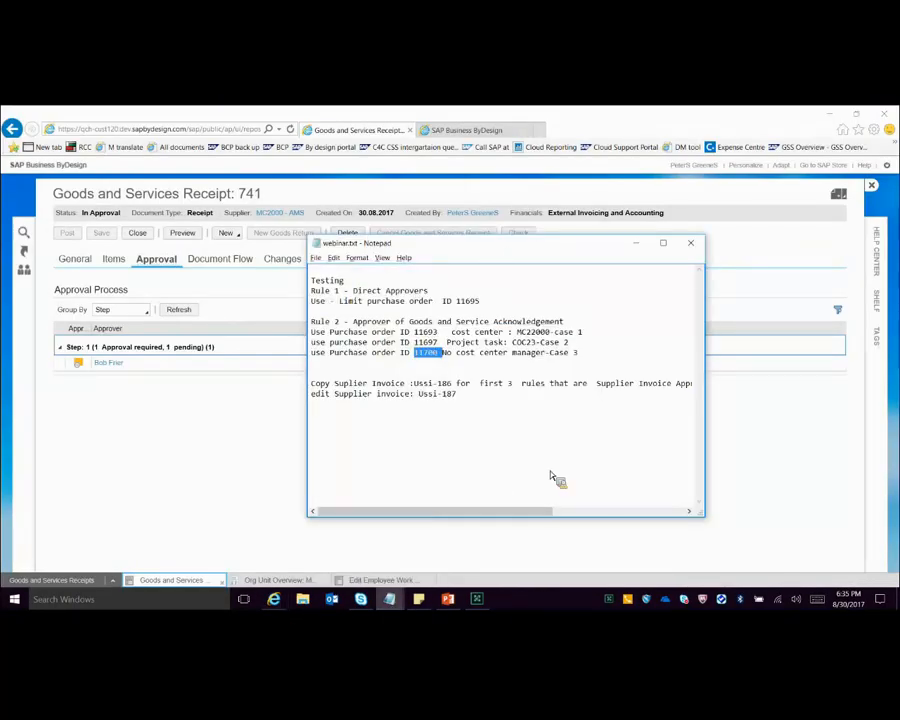
{"action": "key", "text": "alt+Tab"}
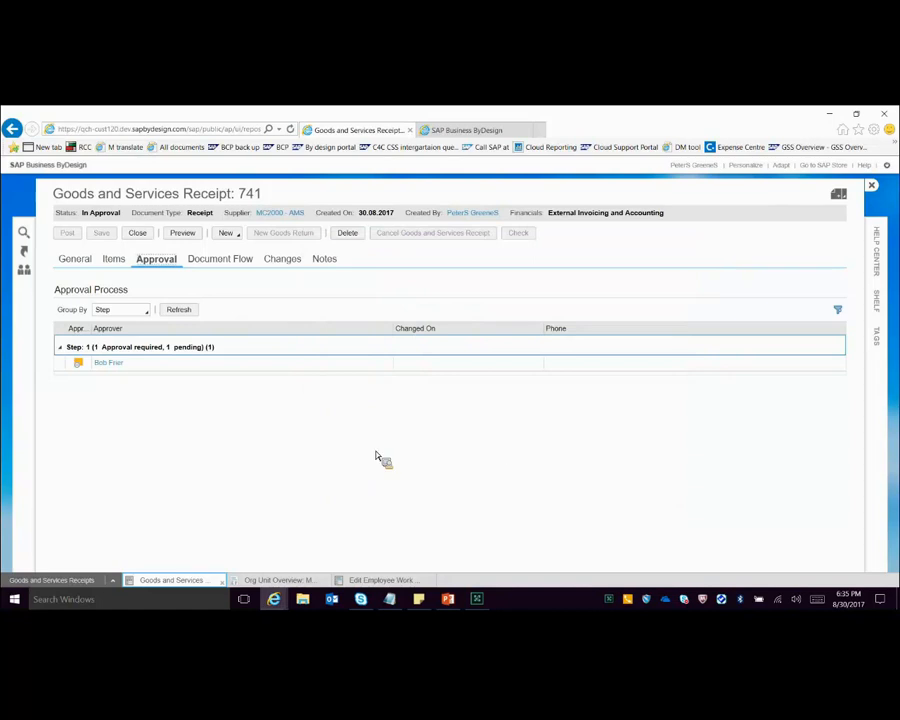
{"action": "left_click", "coordinate": [75, 584]}
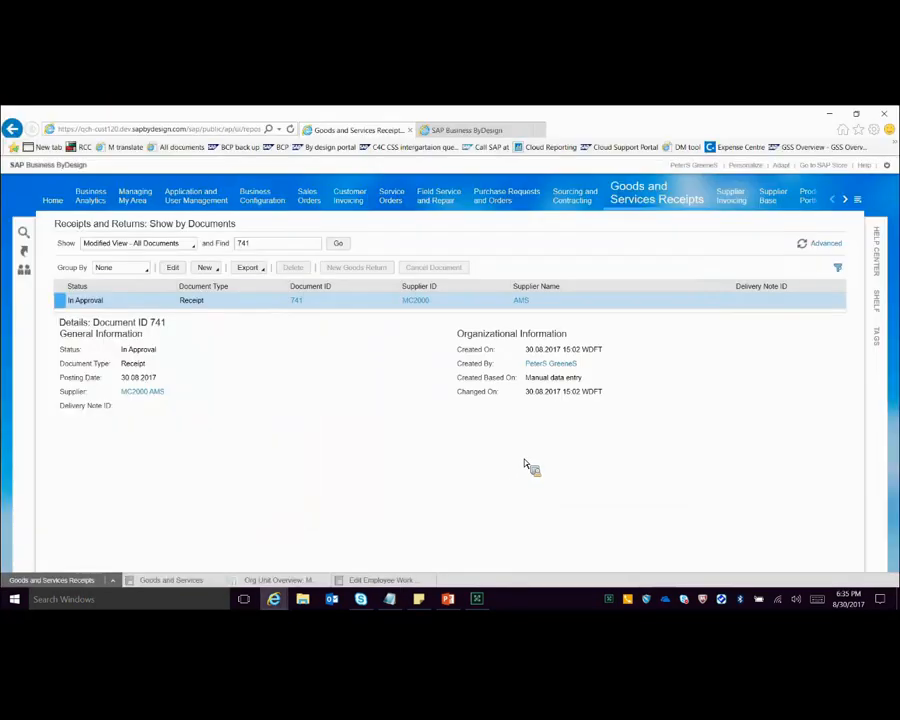
{"action": "left_click", "coordinate": [706, 193]}
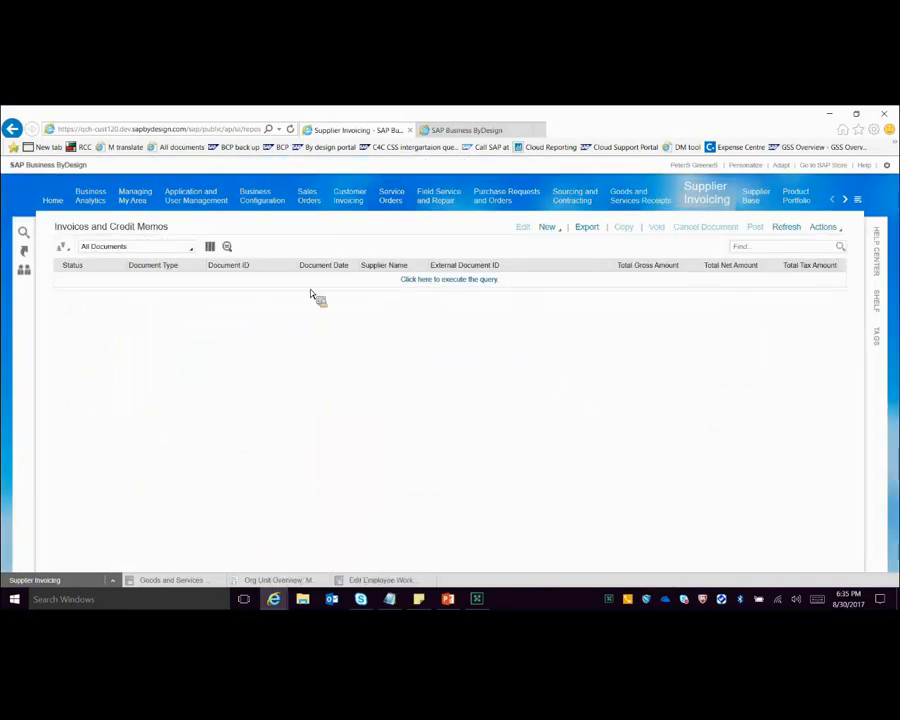
{"action": "left_click", "coordinate": [446, 281]}
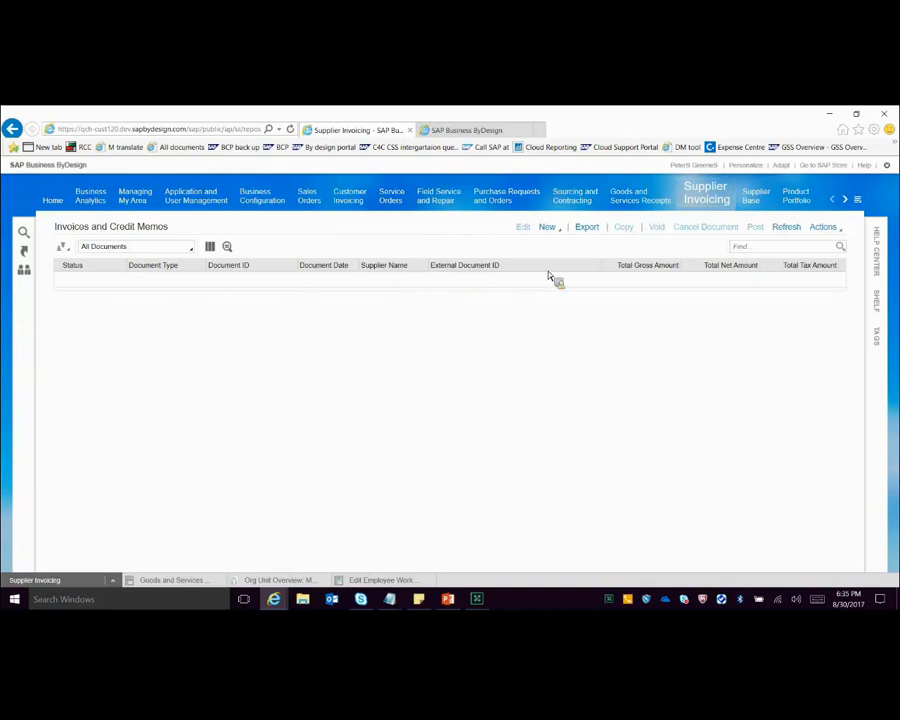
Step: Copy supplier invoice Ussi-186, named in the webinar.txt notes, into a new invoice and close the open goods and services receipt
{"action": "left_click", "coordinate": [389, 599]}
{"action": "left_click", "coordinate": [328, 545]}
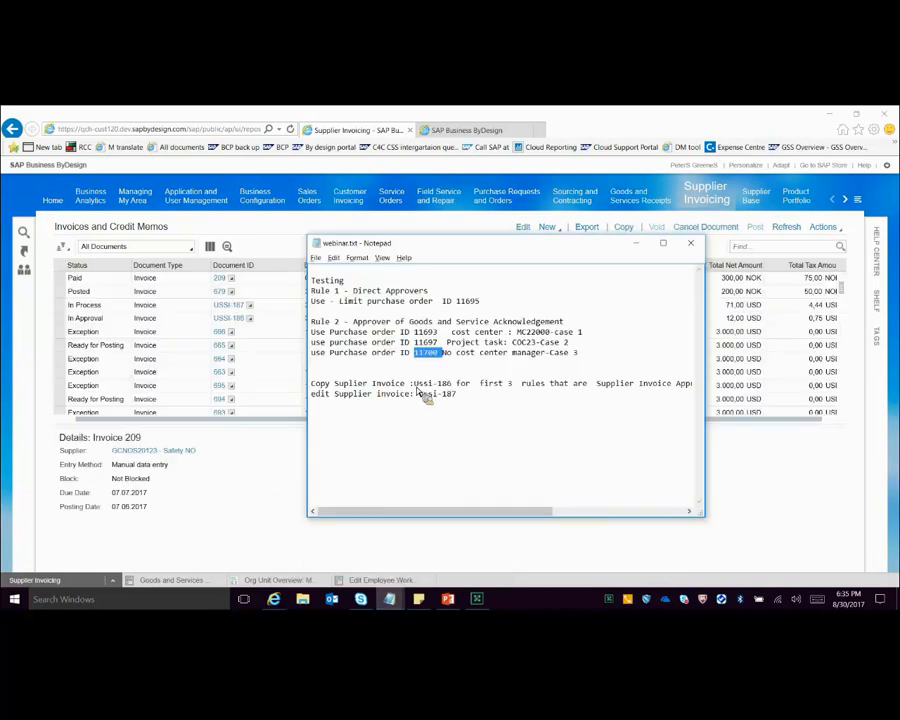
{"action": "key", "text": "shift+Right"}
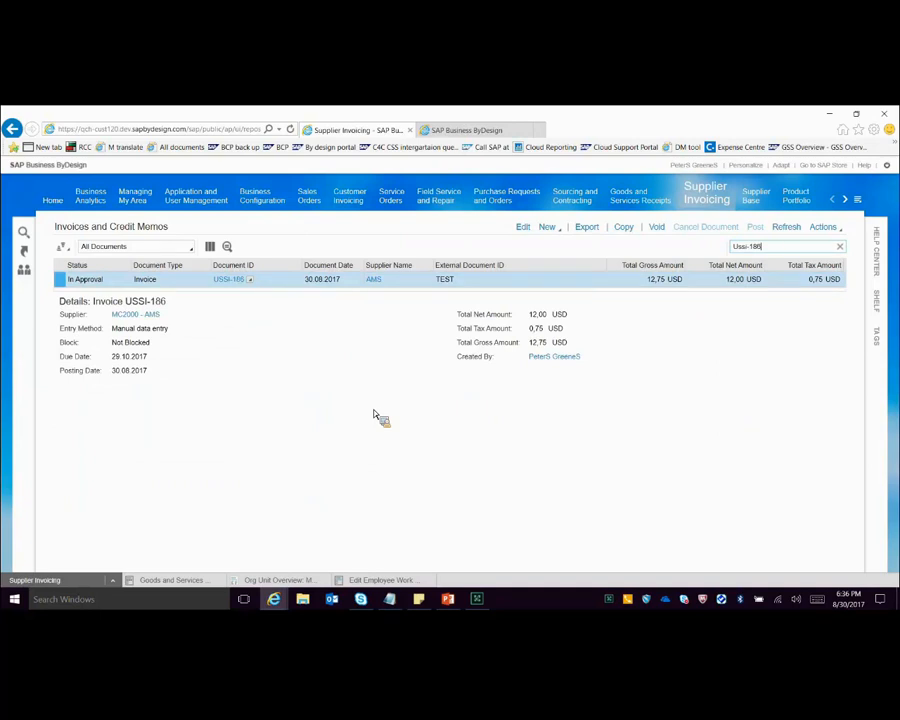
{"action": "key", "text": "alt+Tab"}
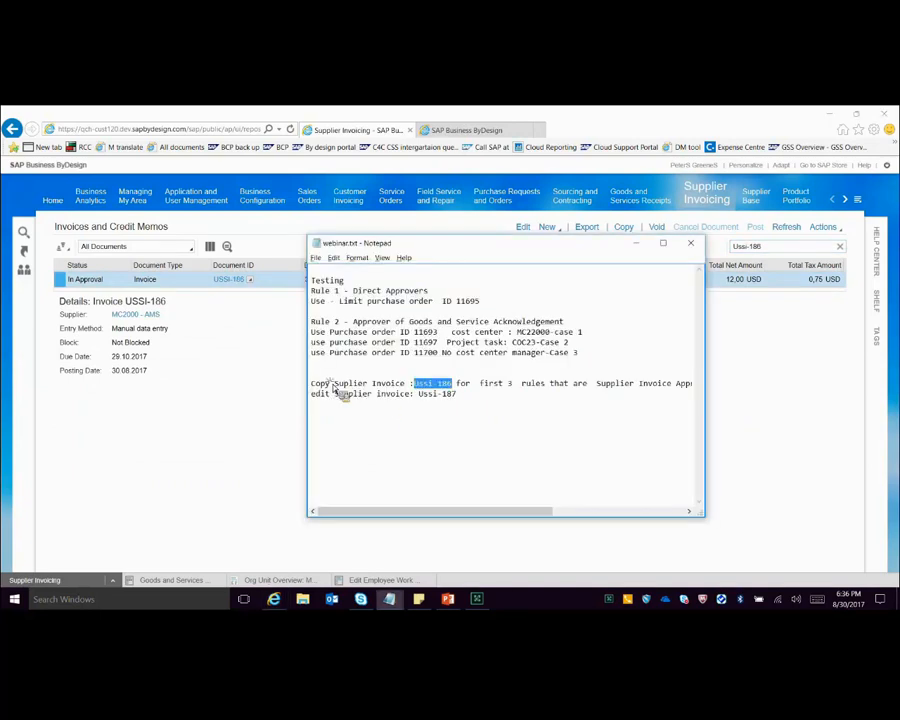
{"action": "left_click", "coordinate": [627, 230]}
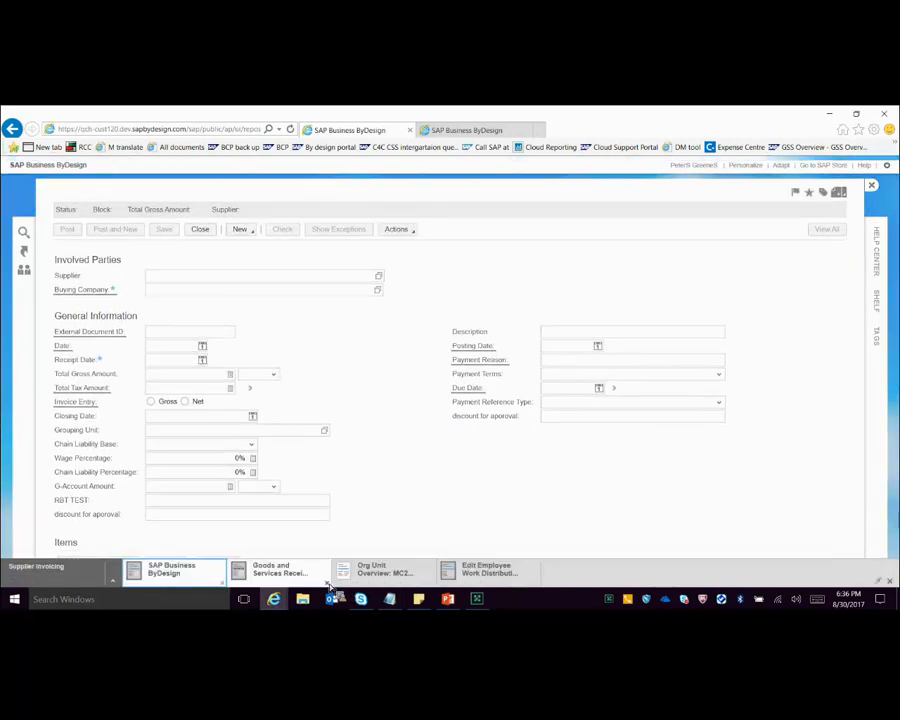
{"action": "left_click", "coordinate": [327, 582]}
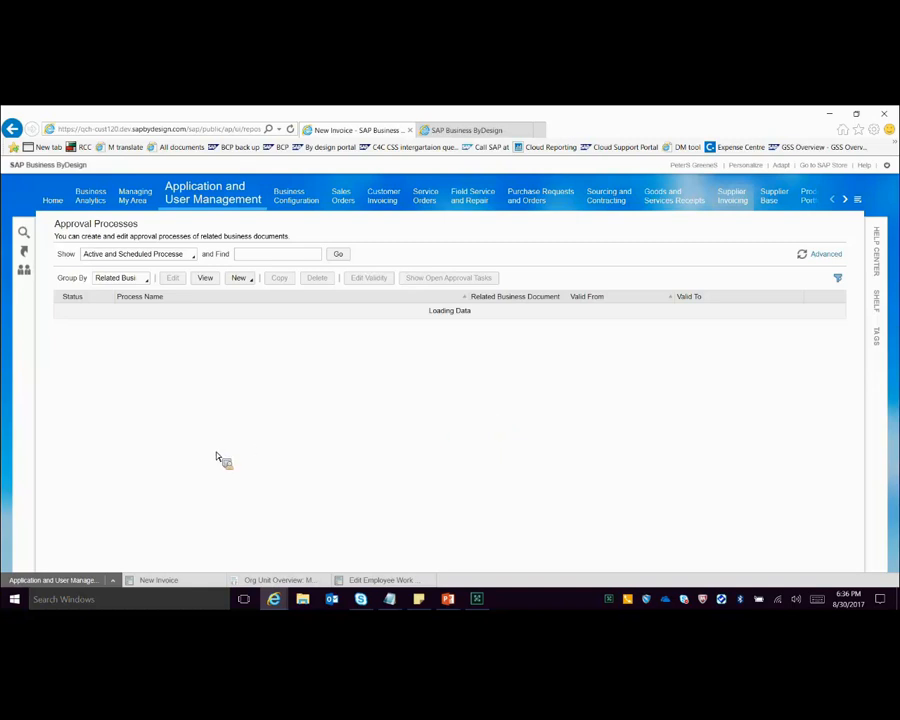
Step: Open the Supplier Invoice approval process scheduled for the webinar and examine its process steps and the conditions of step 1
{"action": "scroll", "coordinate": [516, 512], "scroll_direction": "down", "scroll_amount": 4}
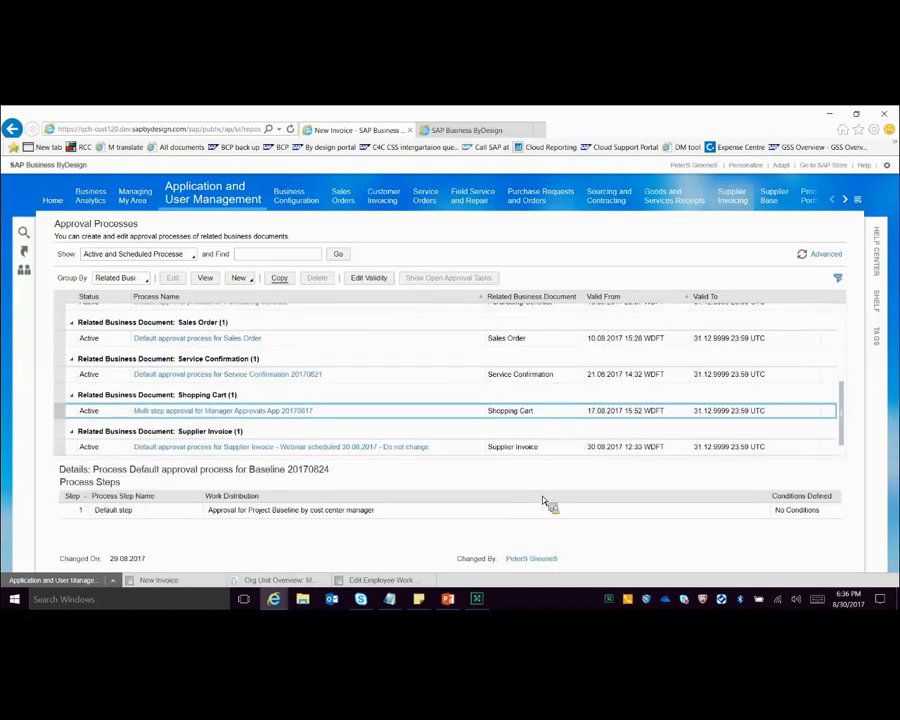
{"action": "left_click", "coordinate": [280, 446]}
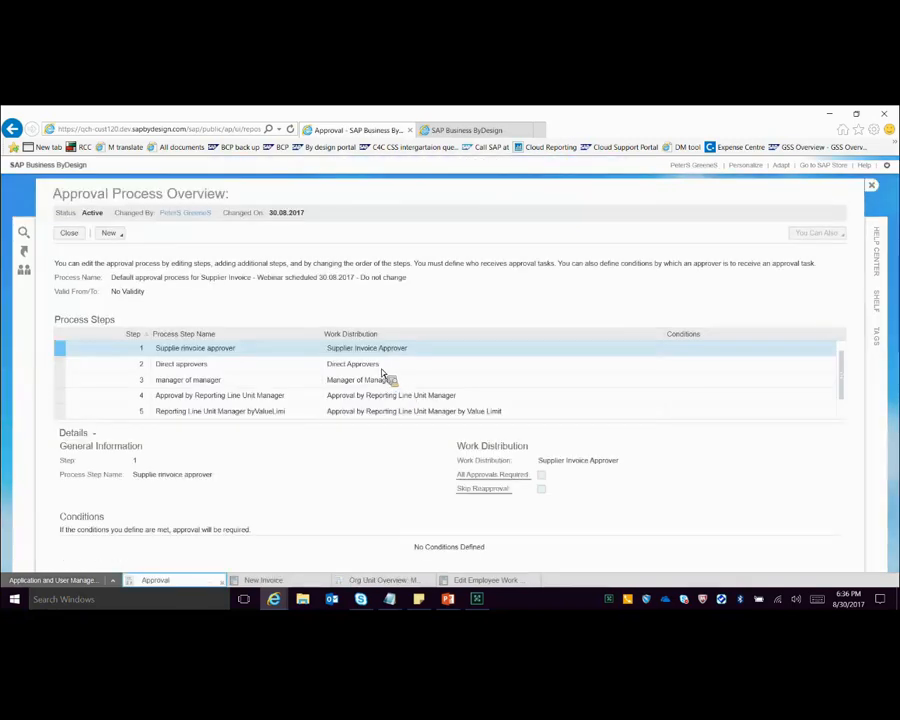
{"action": "left_click", "coordinate": [832, 415]}
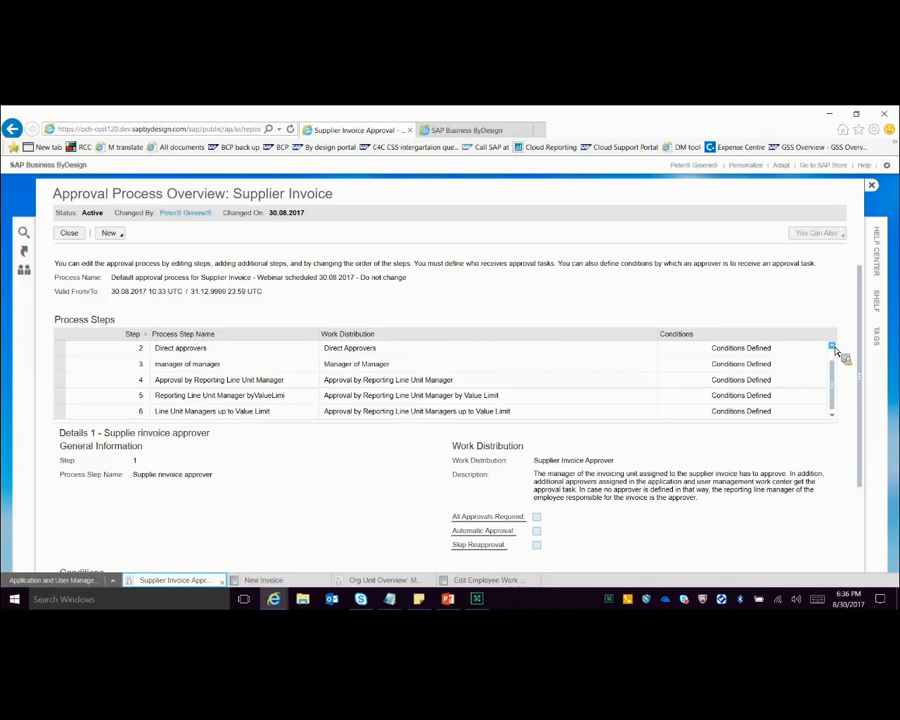
{"action": "left_click", "coordinate": [832, 346]}
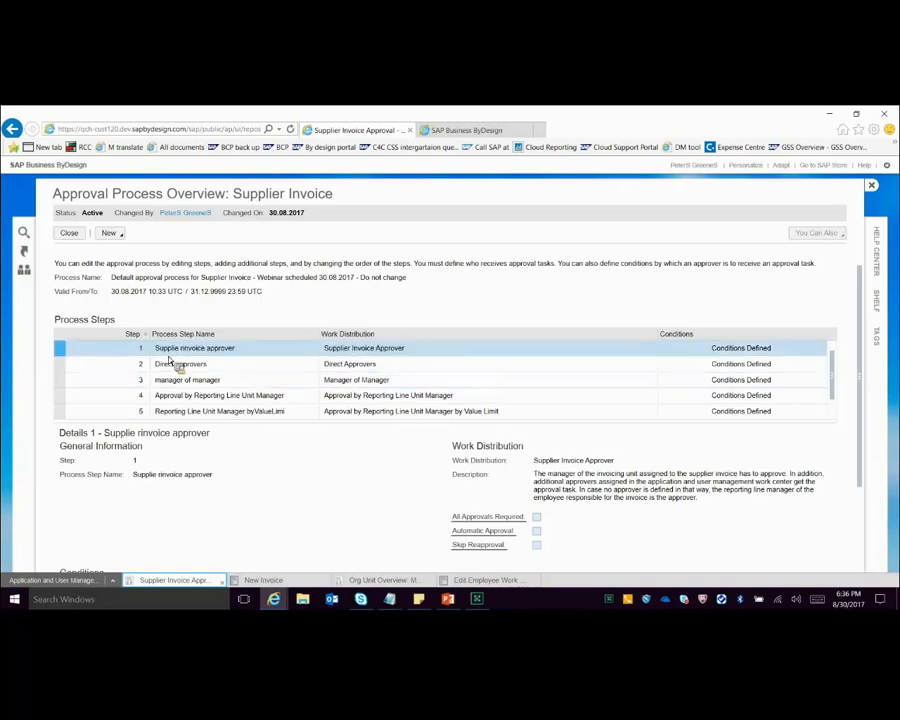
{"action": "scroll", "coordinate": [400, 420], "scroll_direction": "down", "scroll_amount": 3}
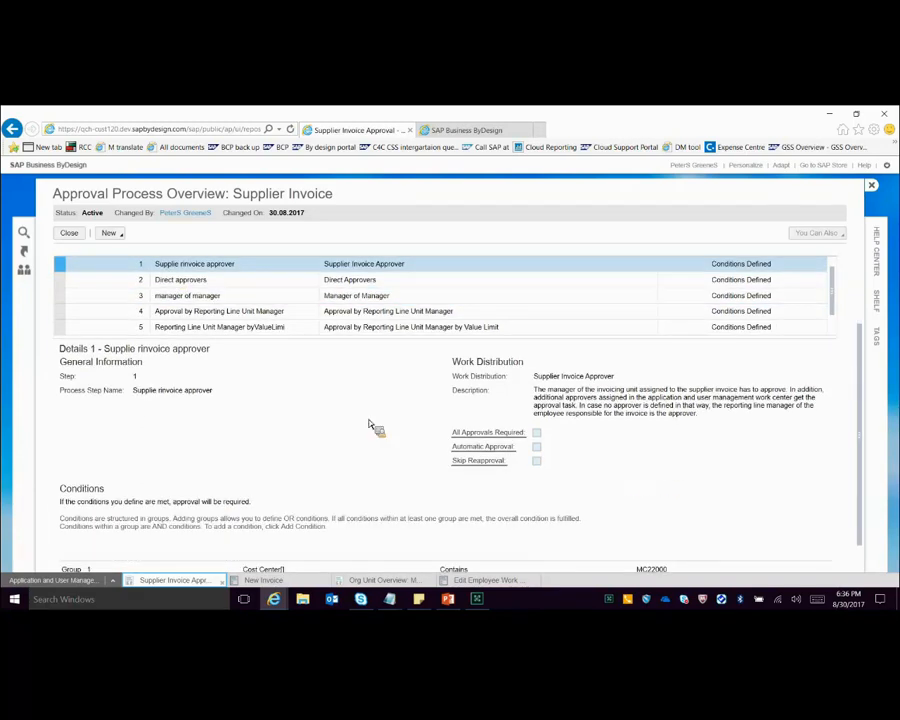
{"action": "scroll", "coordinate": [370, 426], "scroll_direction": "down", "scroll_amount": 1}
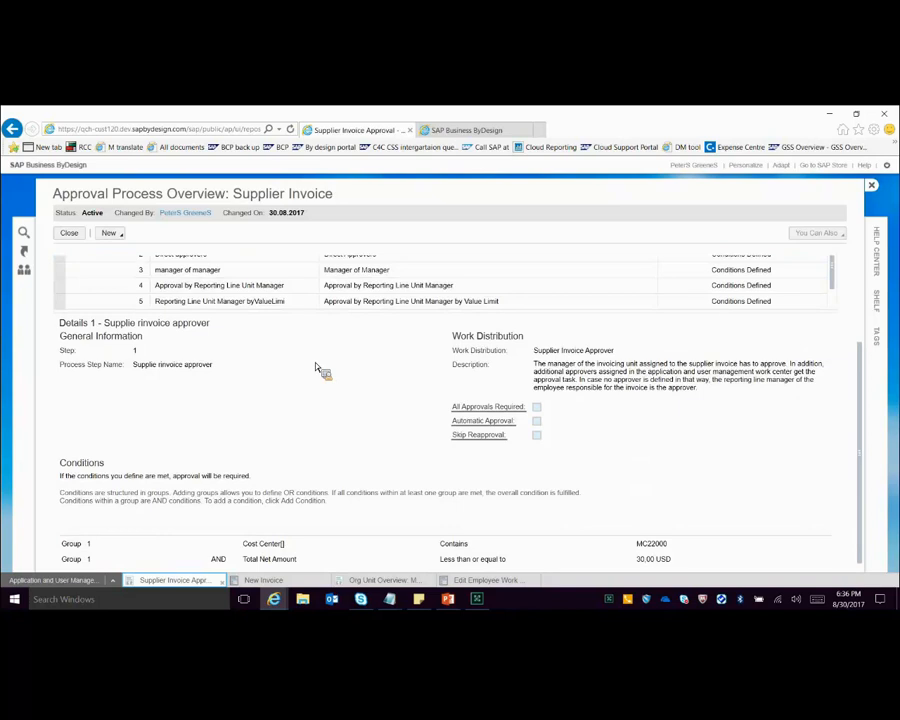
{"action": "scroll", "coordinate": [350, 348], "scroll_direction": "up", "scroll_amount": 3}
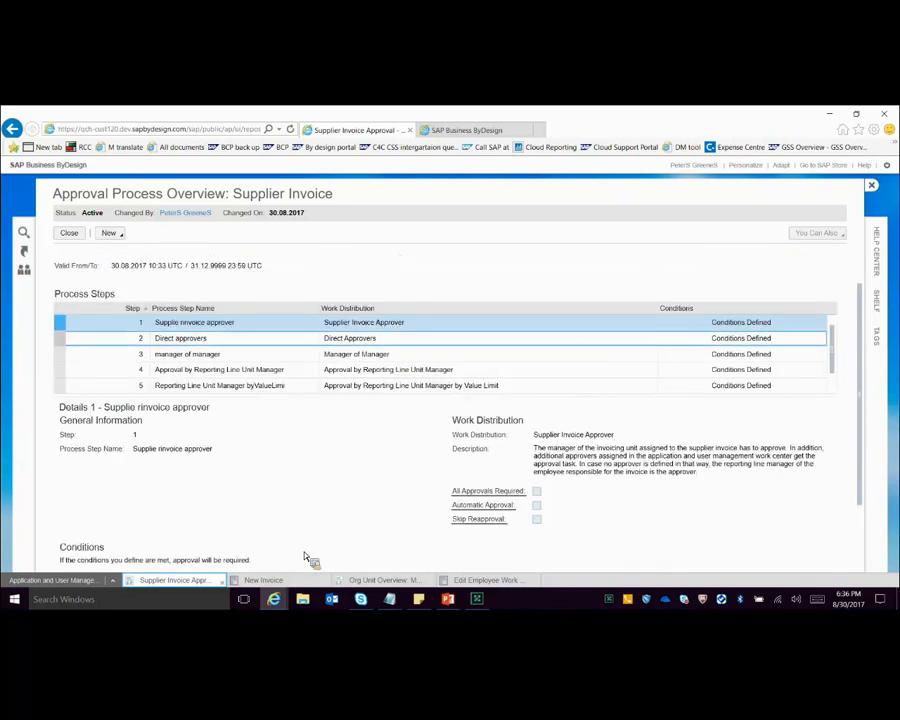
{"action": "scroll", "coordinate": [272, 553], "scroll_direction": "down", "scroll_amount": 3}
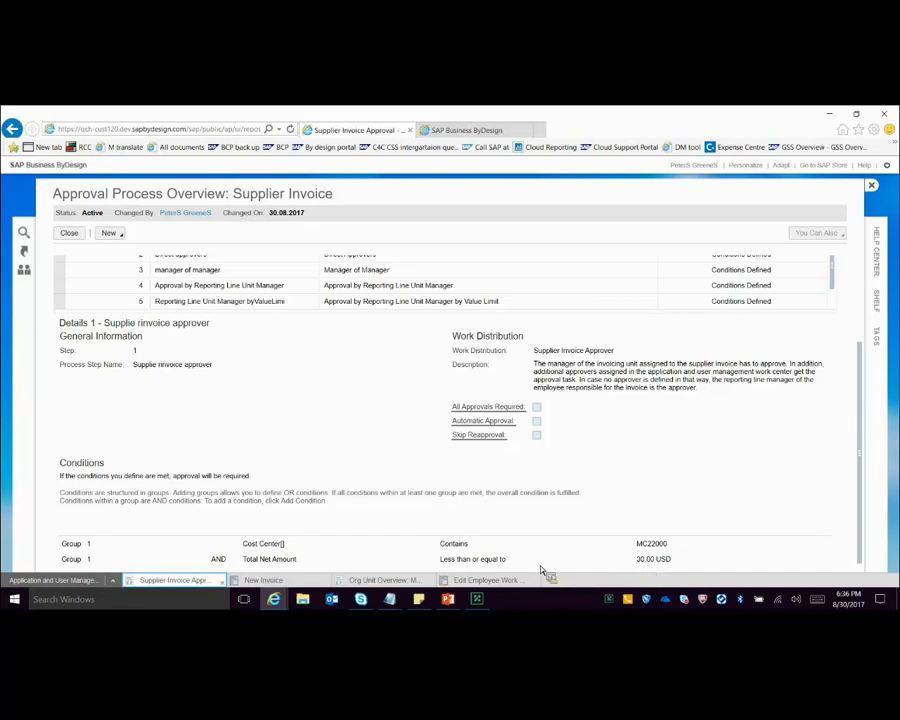
Step: Examine the cost distribution of the new invoice's item and the manager in the MC22000 org unit overview, and close that overview
{"action": "mouse_move", "coordinate": [323, 585]}
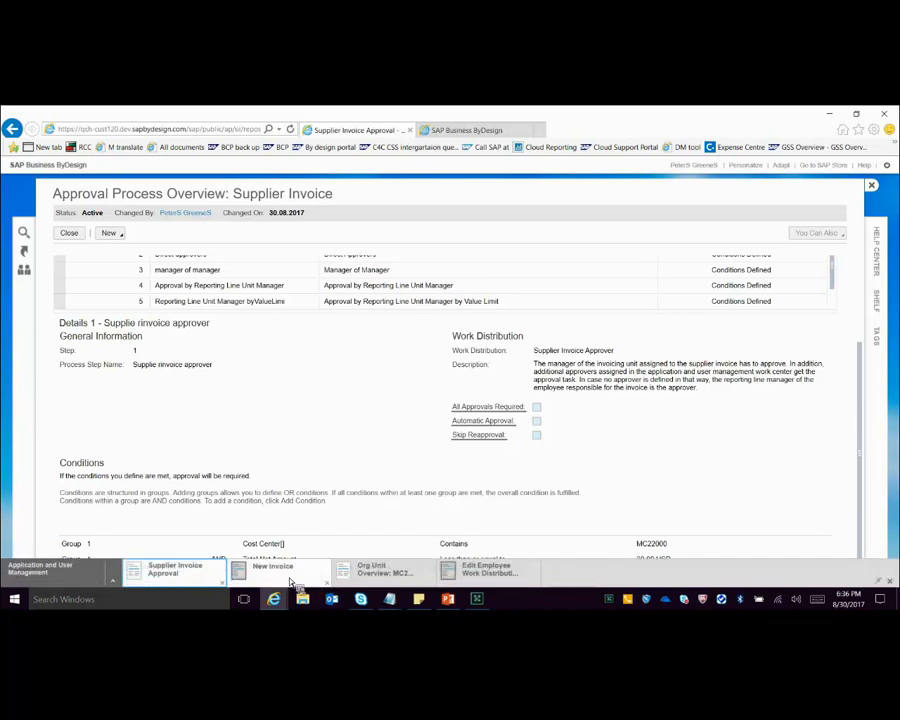
{"action": "left_click", "coordinate": [290, 582]}
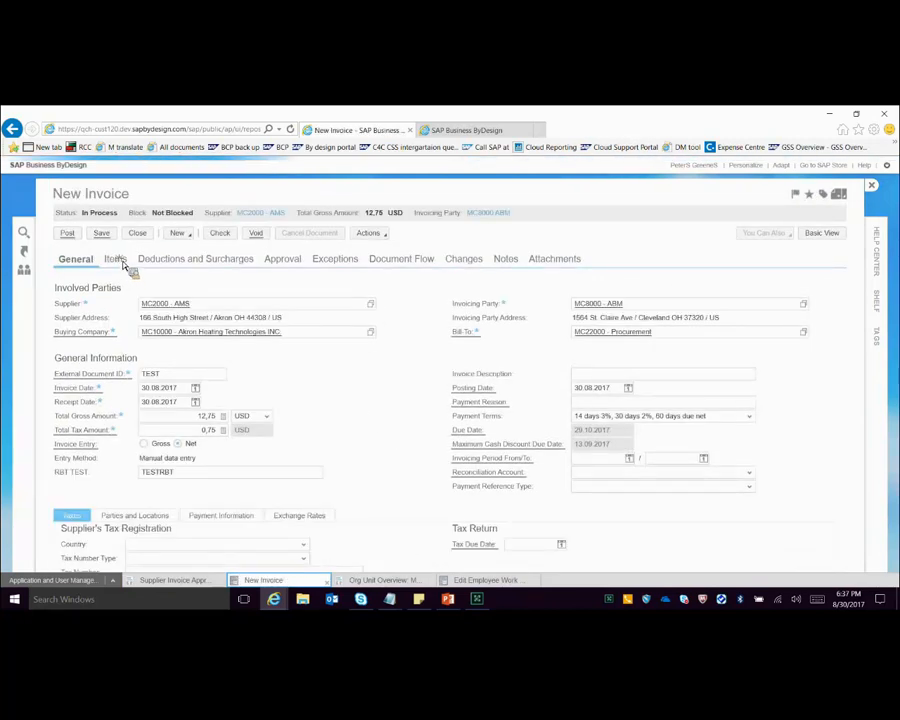
{"action": "left_click", "coordinate": [116, 259]}
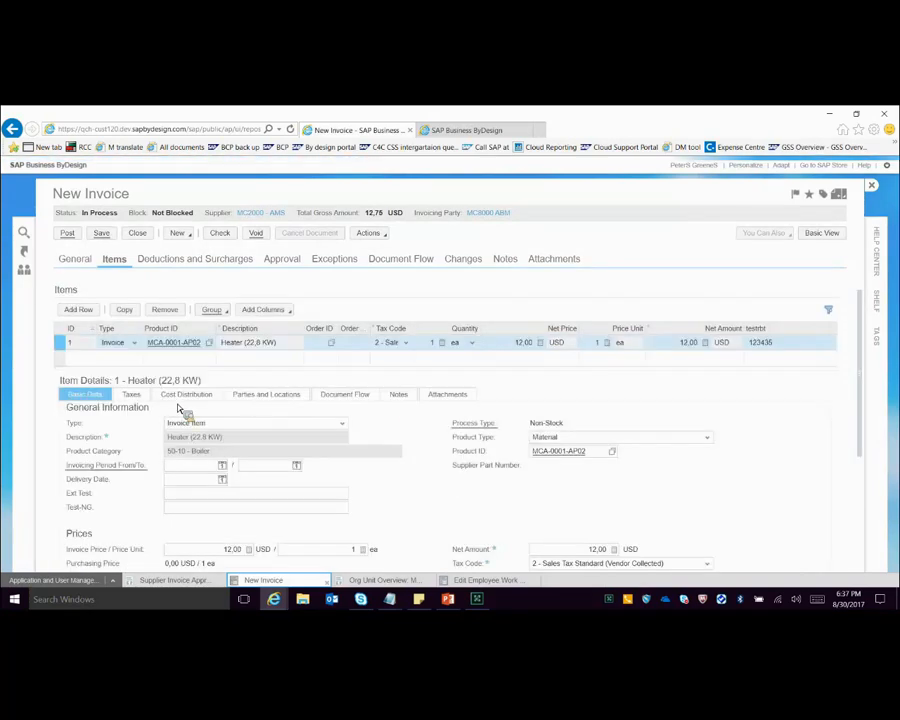
{"action": "left_click", "coordinate": [185, 395]}
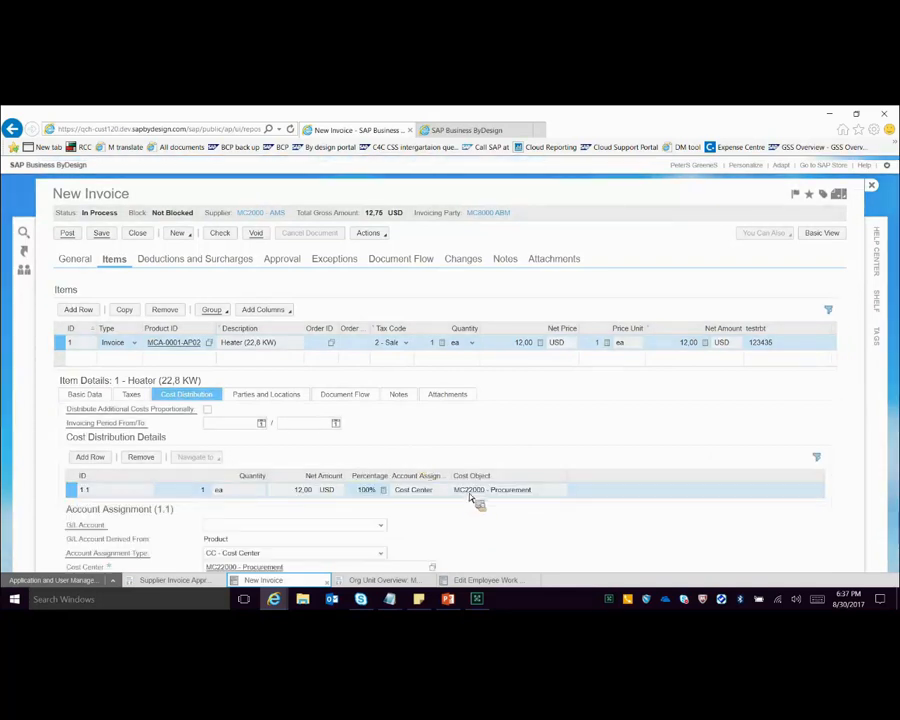
{"action": "left_click", "coordinate": [470, 494]}
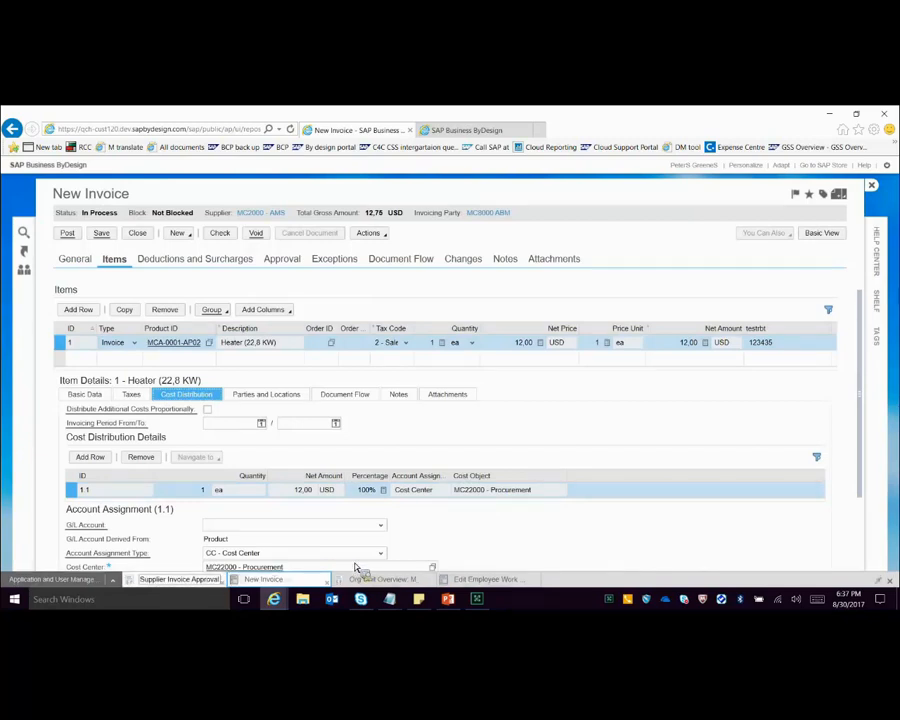
{"action": "left_click", "coordinate": [427, 581]}
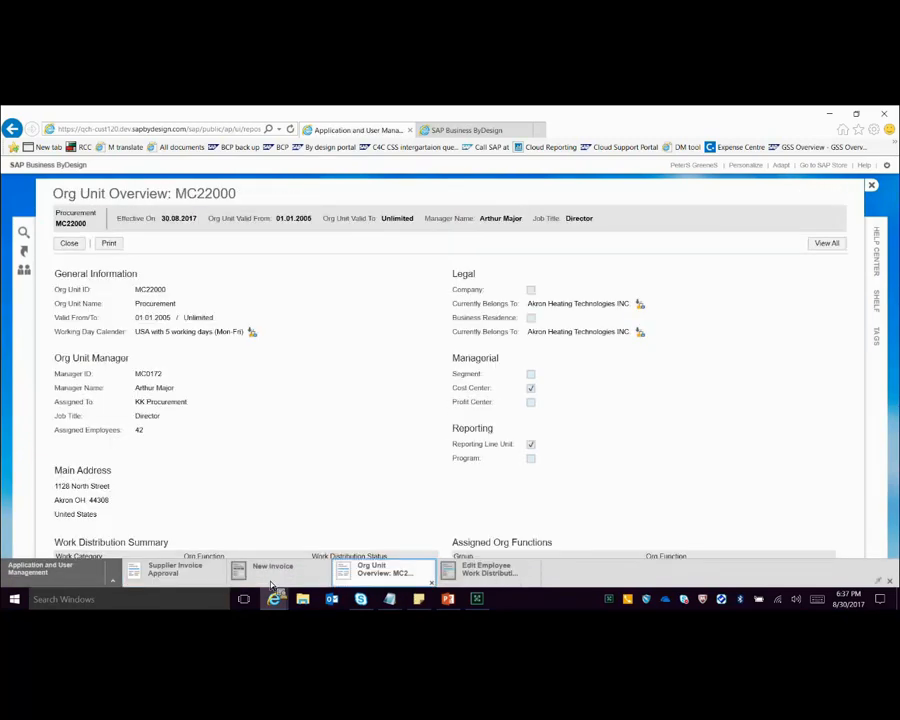
{"action": "left_click", "coordinate": [279, 574]}
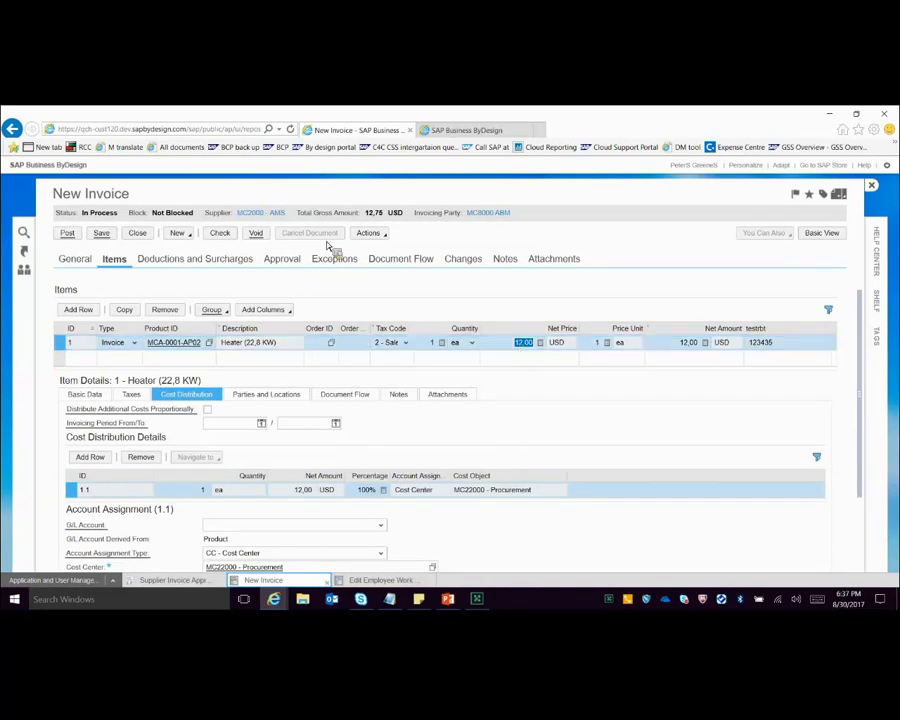
Step: Calculate and check the new invoice's total amounts, and compare its approval process with step 1 of the Supplier Invoice approval process
{"action": "left_click", "coordinate": [398, 235]}
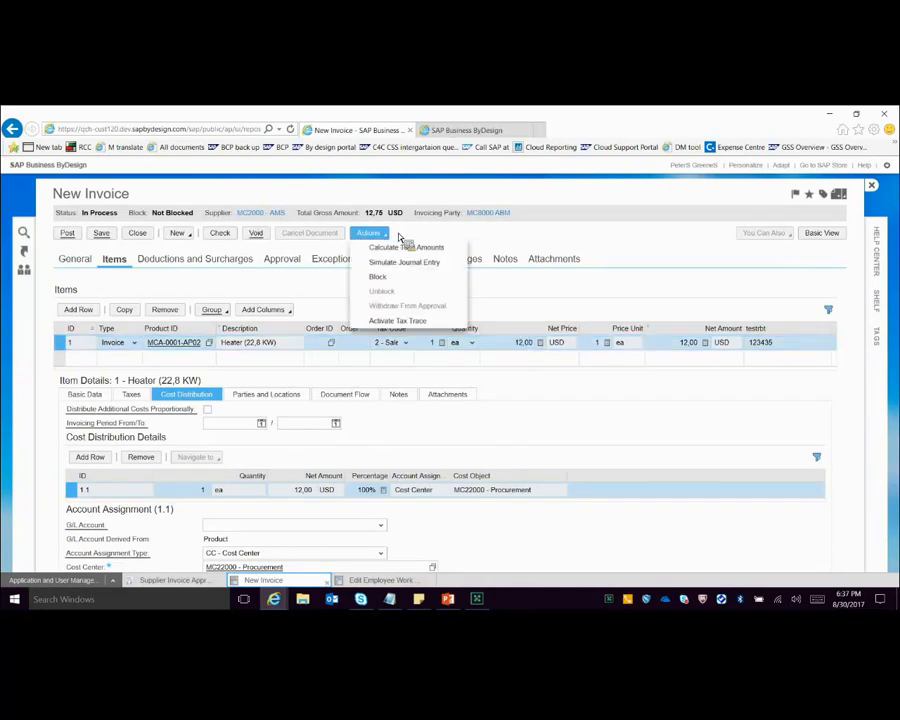
{"action": "left_click", "coordinate": [361, 245]}
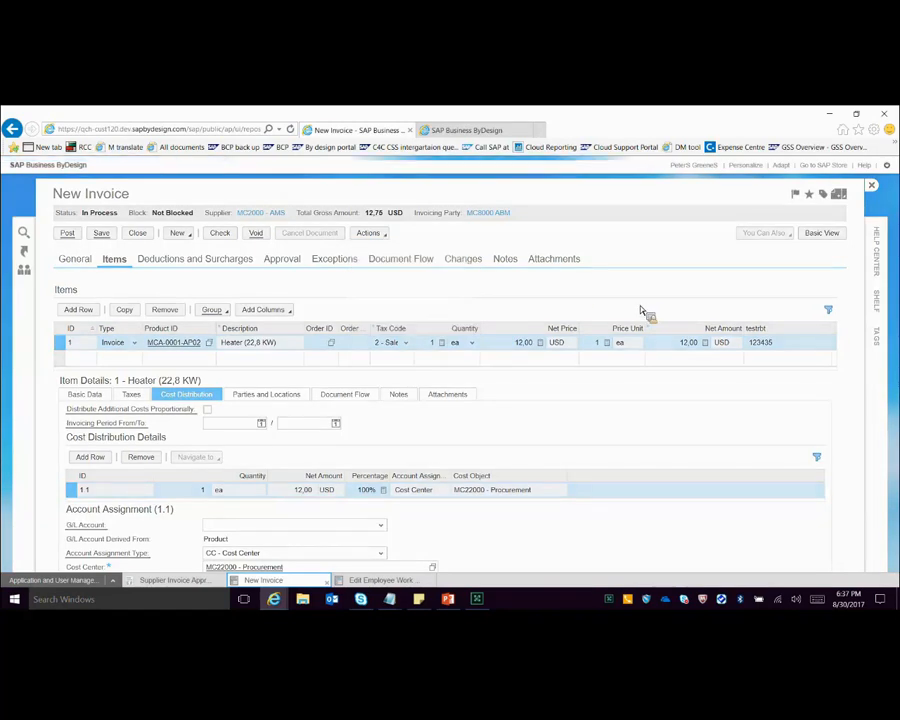
{"action": "left_click", "coordinate": [220, 233]}
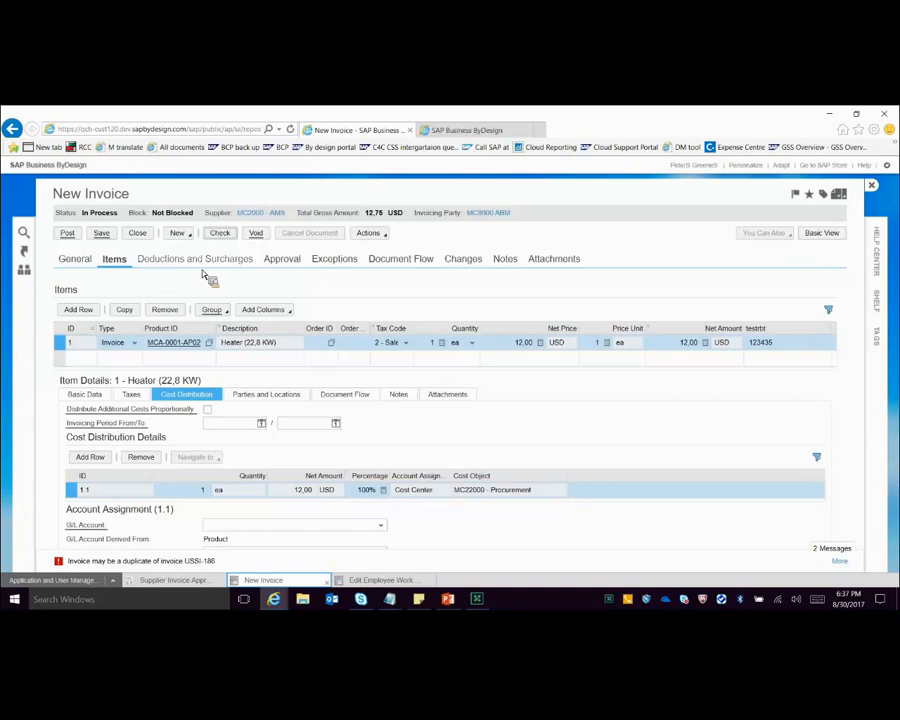
{"action": "left_click", "coordinate": [289, 263]}
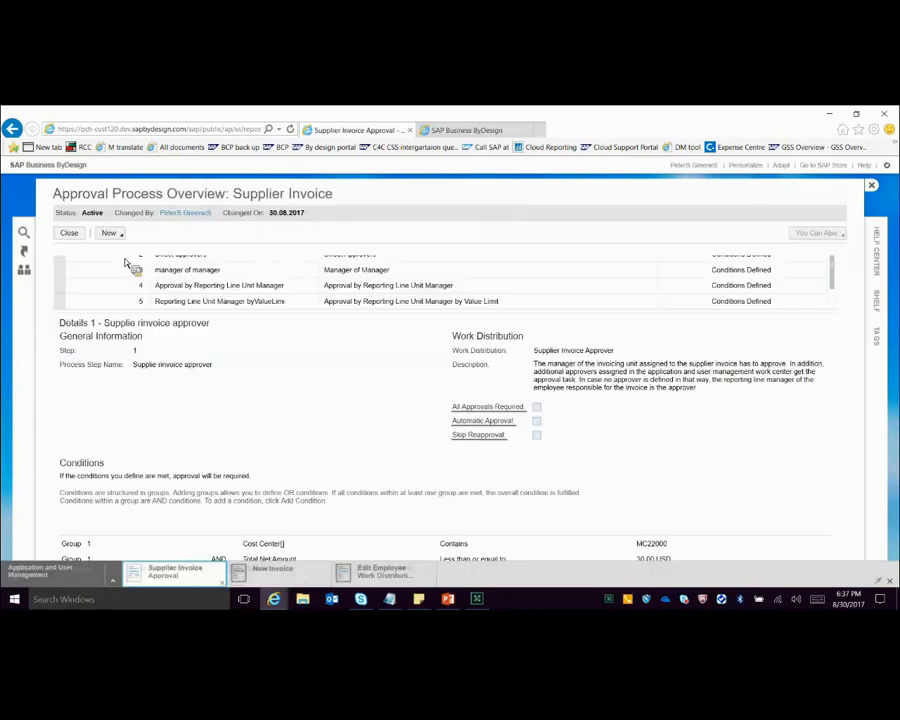
{"action": "left_click", "coordinate": [136, 371]}
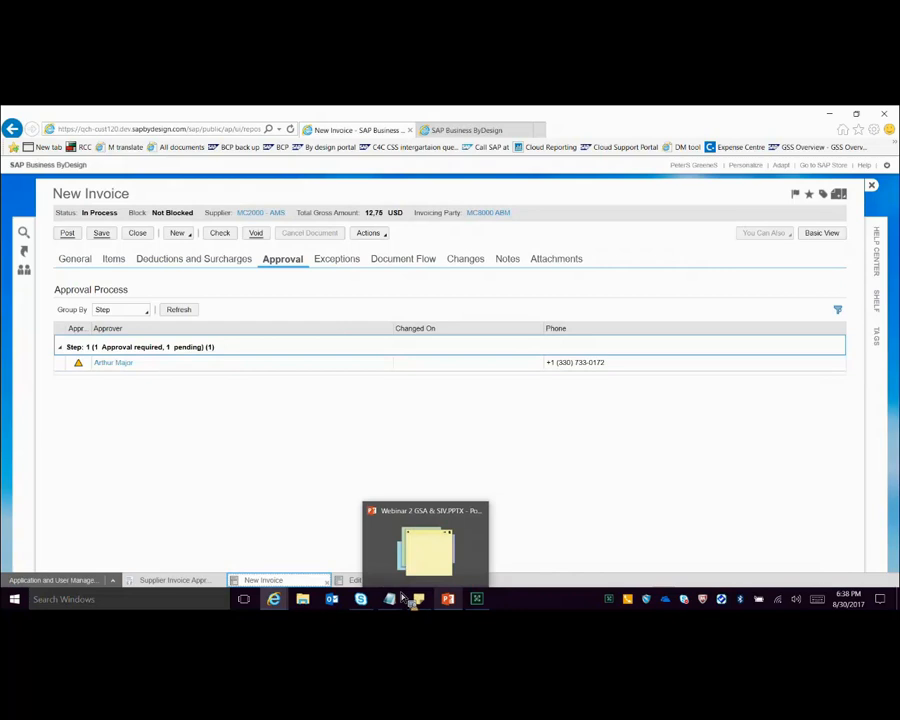
Step: Switch to the PowerPoint presentation, review slide 24 on Rule 2 – Direct Approvers as a slide show, and return to the new invoice
{"action": "left_click", "coordinate": [448, 599]}
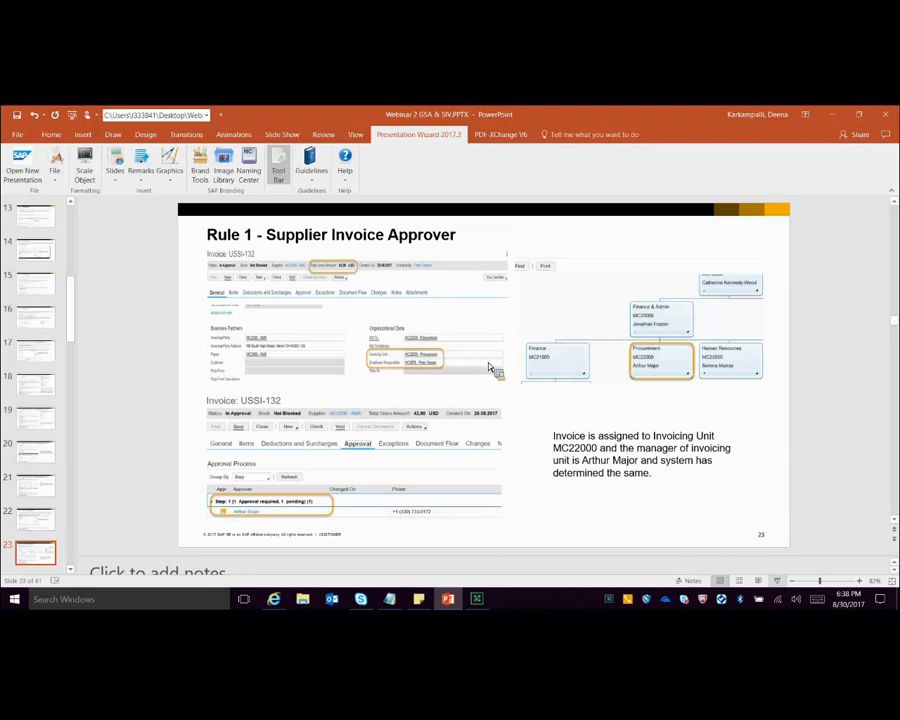
{"action": "key", "text": "shift+F5"}
{"action": "left_click", "coordinate": [480, 358]}
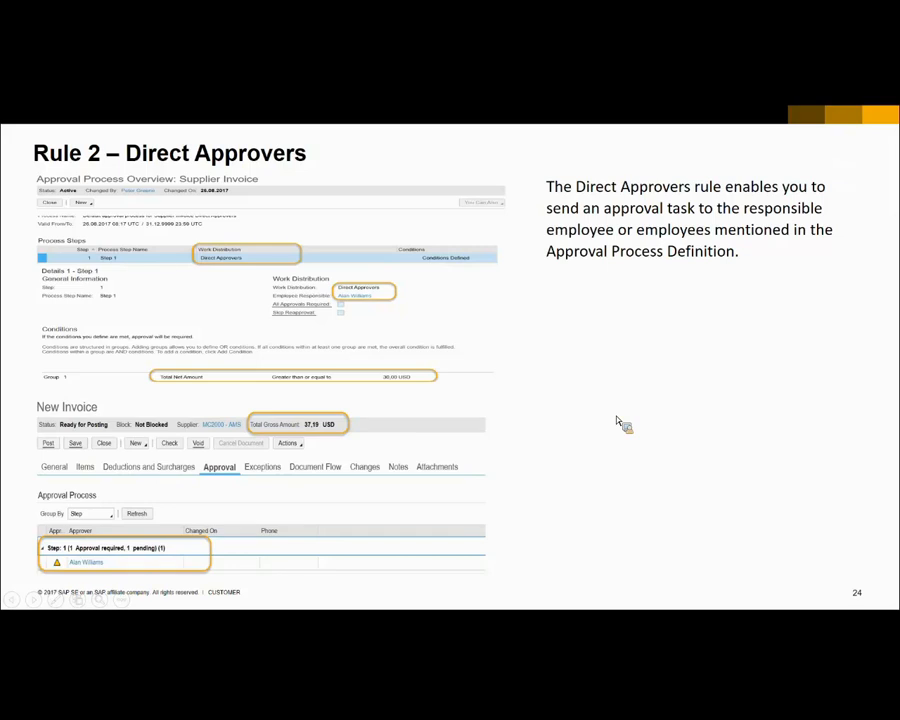
{"action": "key", "text": "Right"}
{"action": "key", "text": "Left"}
{"action": "key", "text": "Escape"}
{"action": "mouse_move", "coordinate": [273, 598]}
{"action": "left_click", "coordinate": [208, 545]}
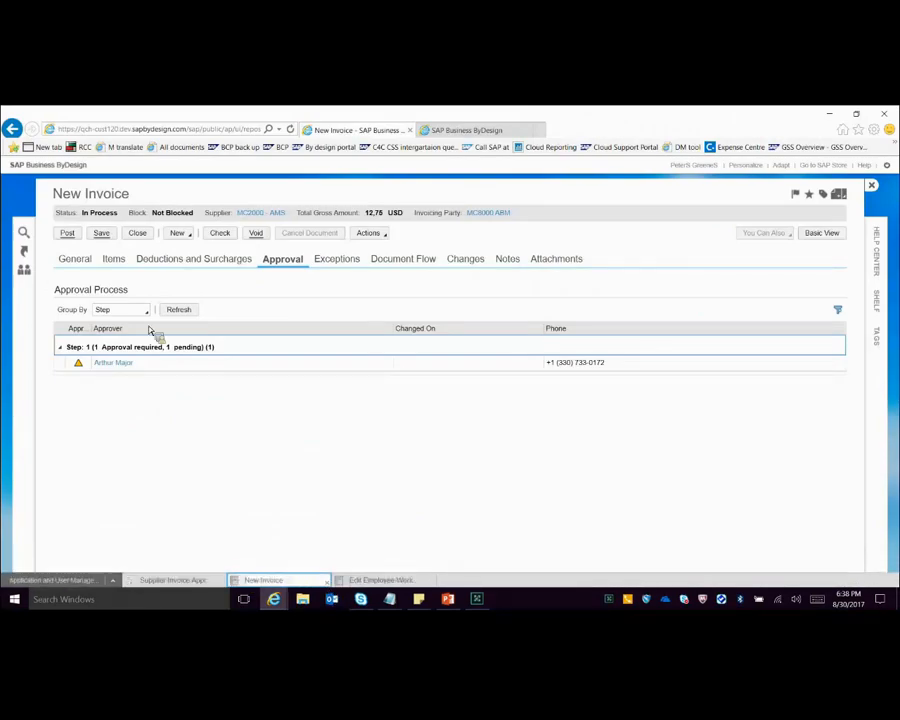
Step: Review the new invoice's items and examine the work distribution and conditions of step 2, Direct approvers, in the Supplier Invoice approval process
{"action": "left_click", "coordinate": [114, 260]}
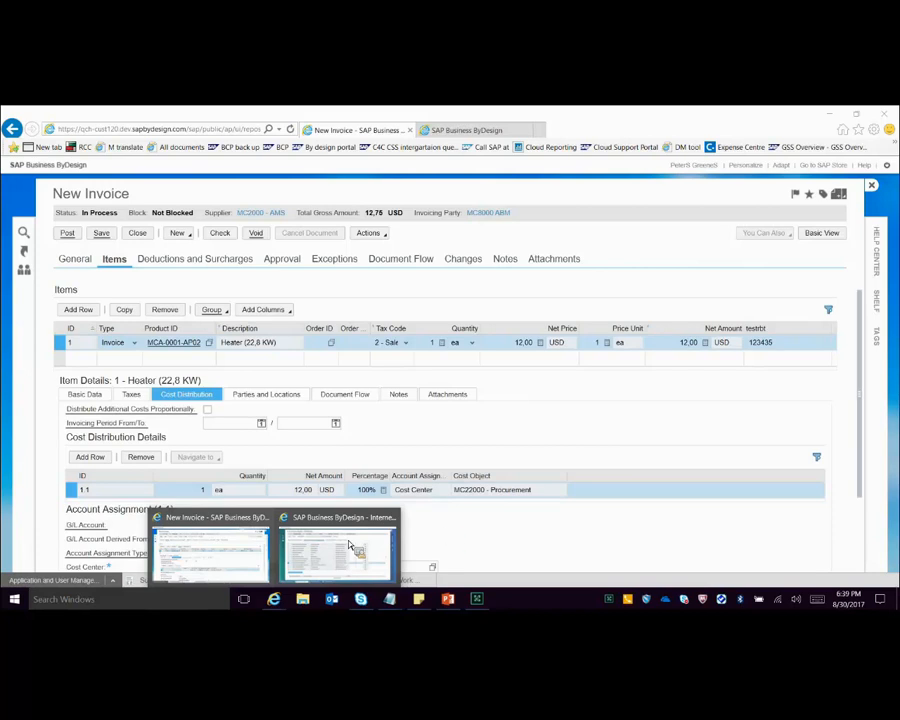
{"action": "left_click", "coordinate": [172, 580]}
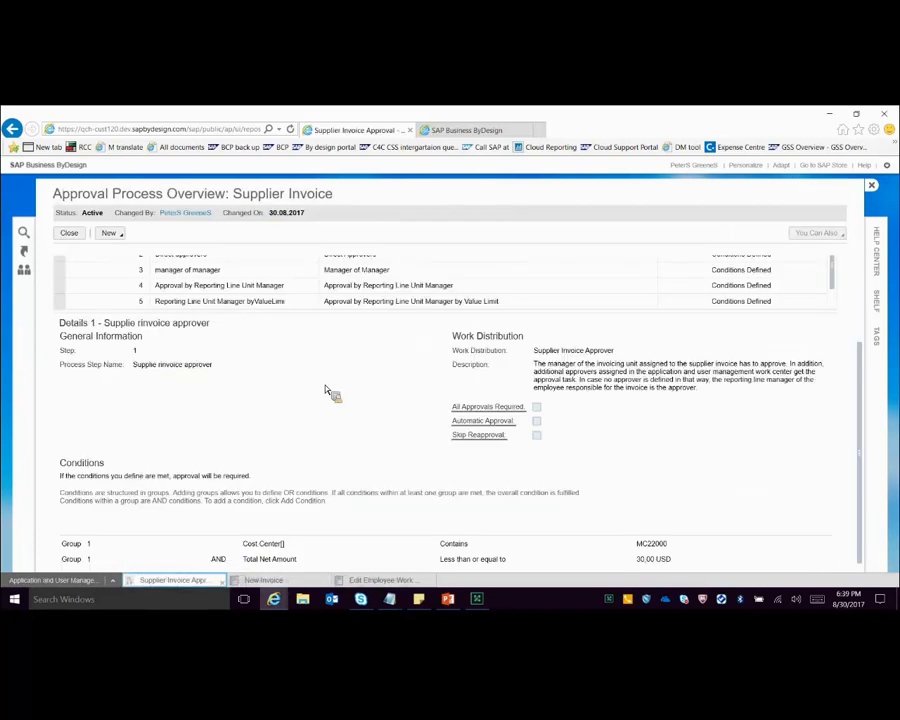
{"action": "scroll", "coordinate": [61, 320], "scroll_direction": "up", "scroll_amount": 1}
{"action": "left_click", "coordinate": [60, 311]}
{"action": "scroll", "coordinate": [751, 438], "scroll_direction": "down", "scroll_amount": 1}
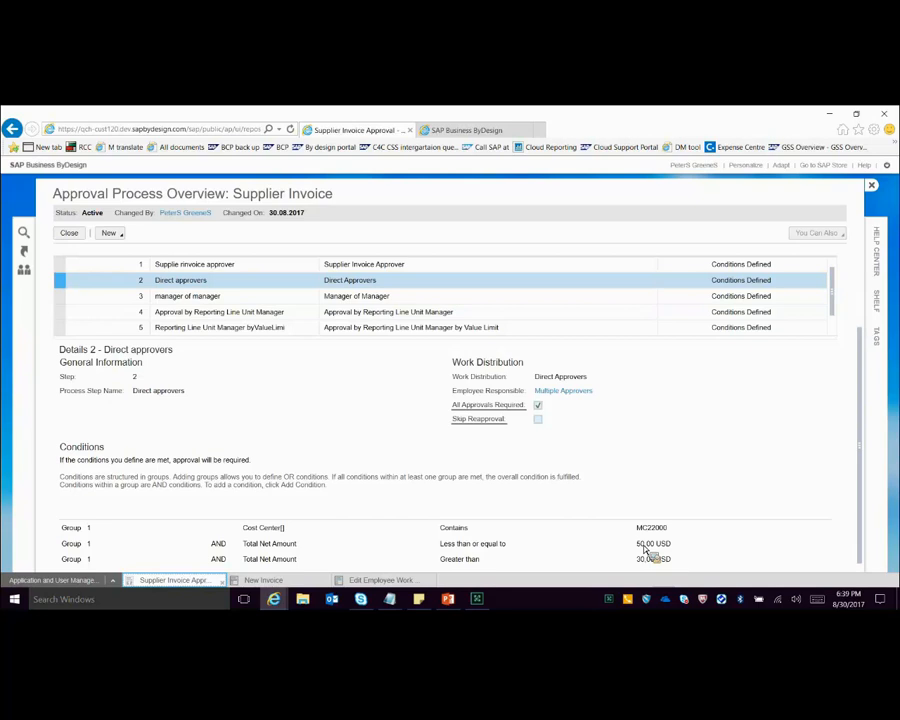
Step: Set the net price of the new invoice's Heater item to 35 USD, calculate the total amounts and check the invoice
{"action": "left_click", "coordinate": [275, 580]}
{"action": "key", "text": "BackSpace"}
{"action": "type", "text": "35"}
{"action": "key", "text": "Return"}
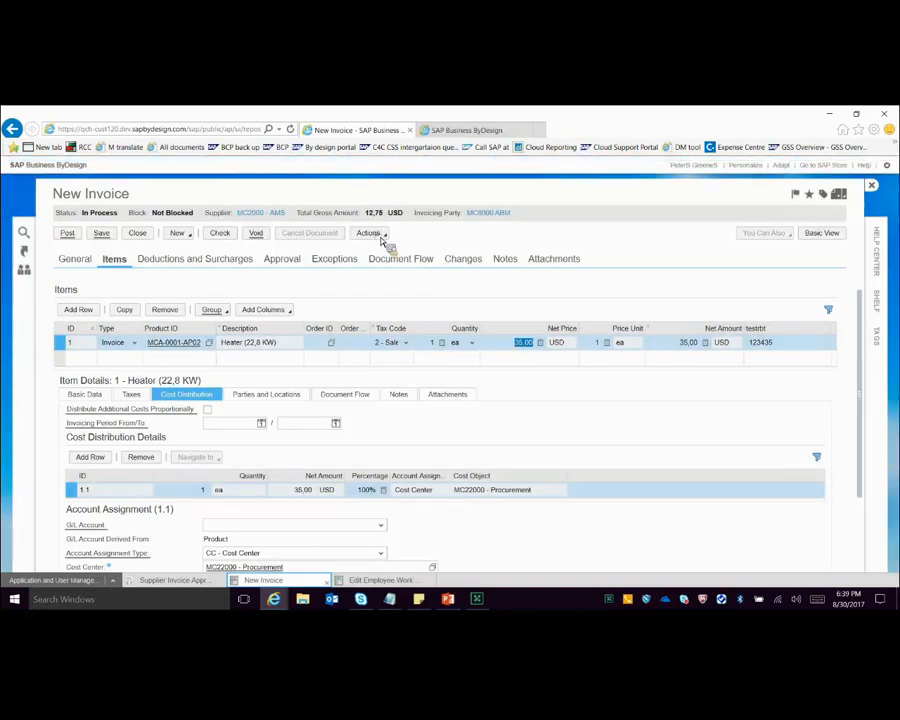
{"action": "left_click", "coordinate": [372, 234]}
{"action": "left_click", "coordinate": [403, 248]}
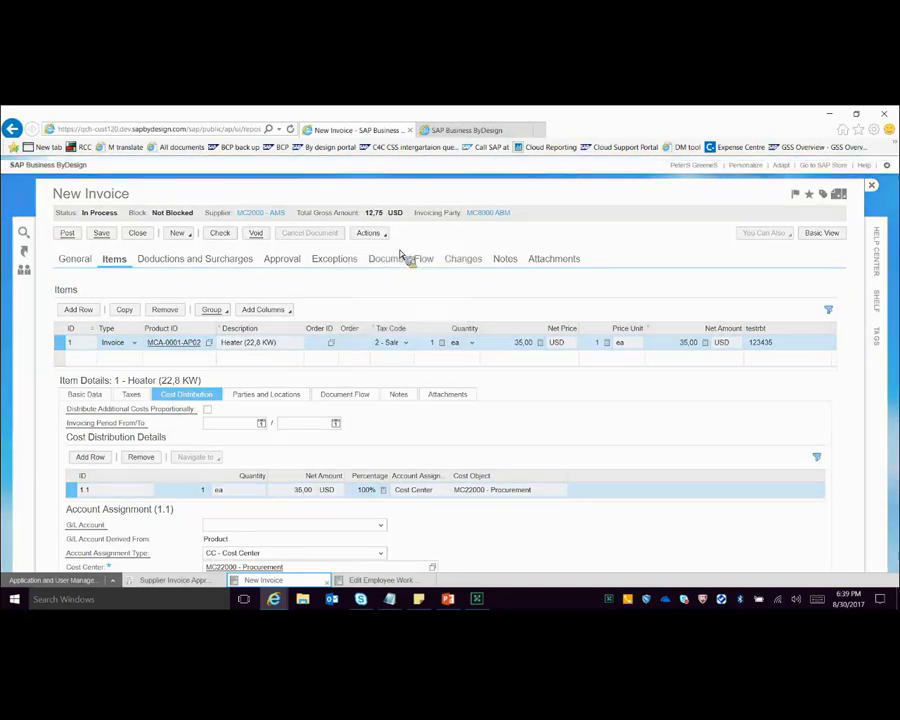
{"action": "left_click", "coordinate": [220, 234]}
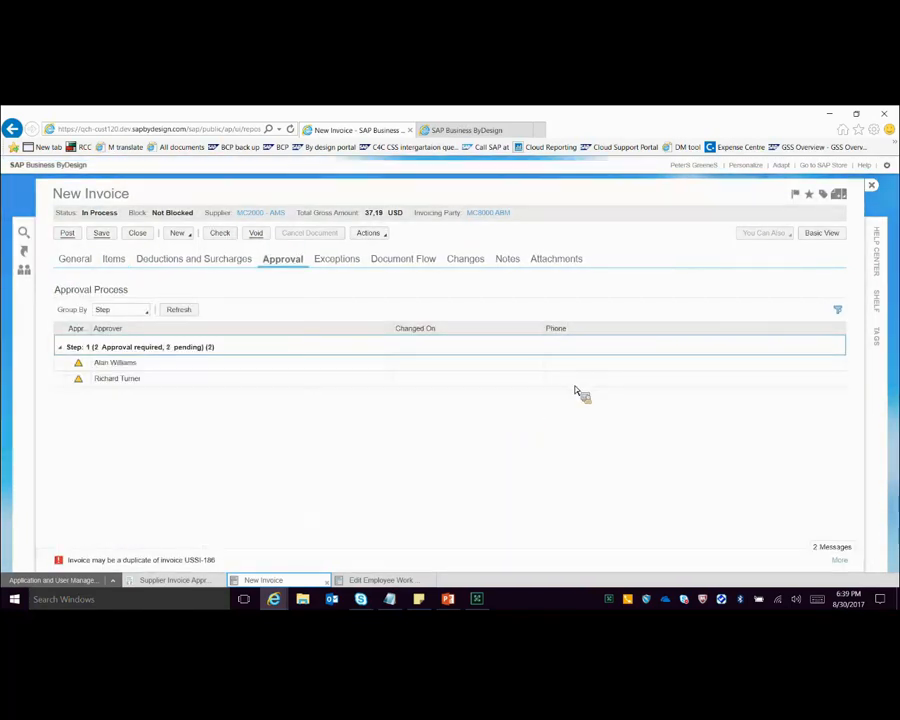
Step: Examine the list of multiple approvers responsible for the Direct approvers step, and close that Direct Approver overview
{"action": "left_click", "coordinate": [178, 581]}
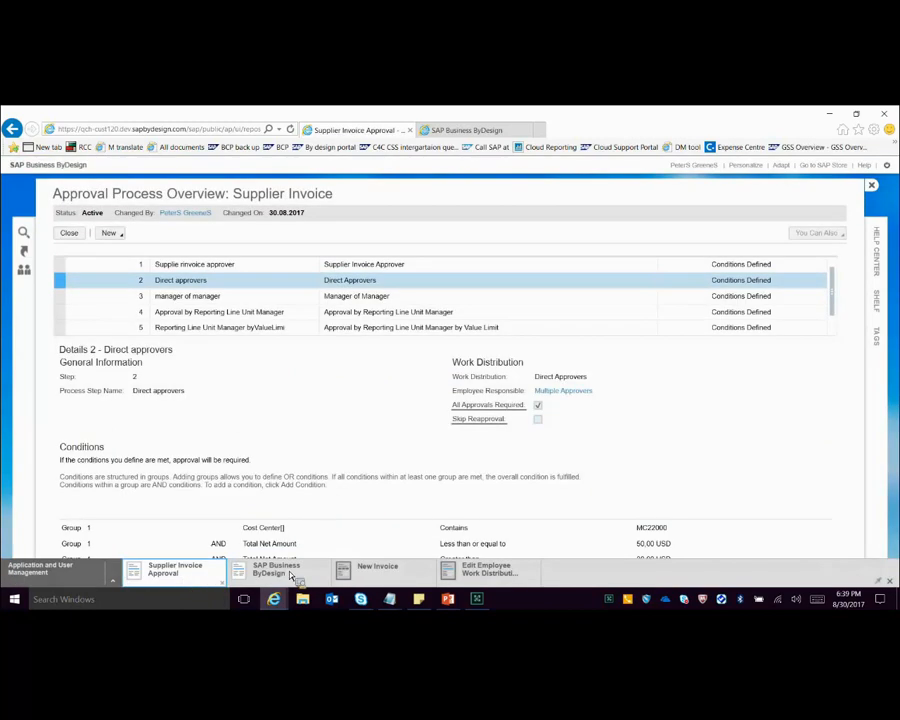
{"action": "left_click", "coordinate": [290, 575]}
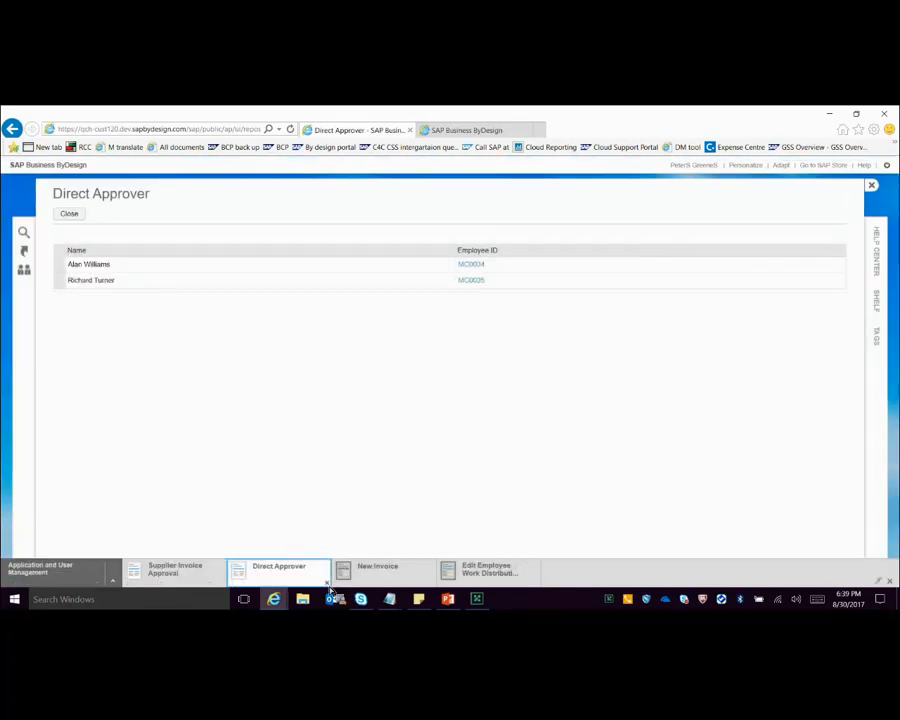
{"action": "left_click", "coordinate": [325, 582]}
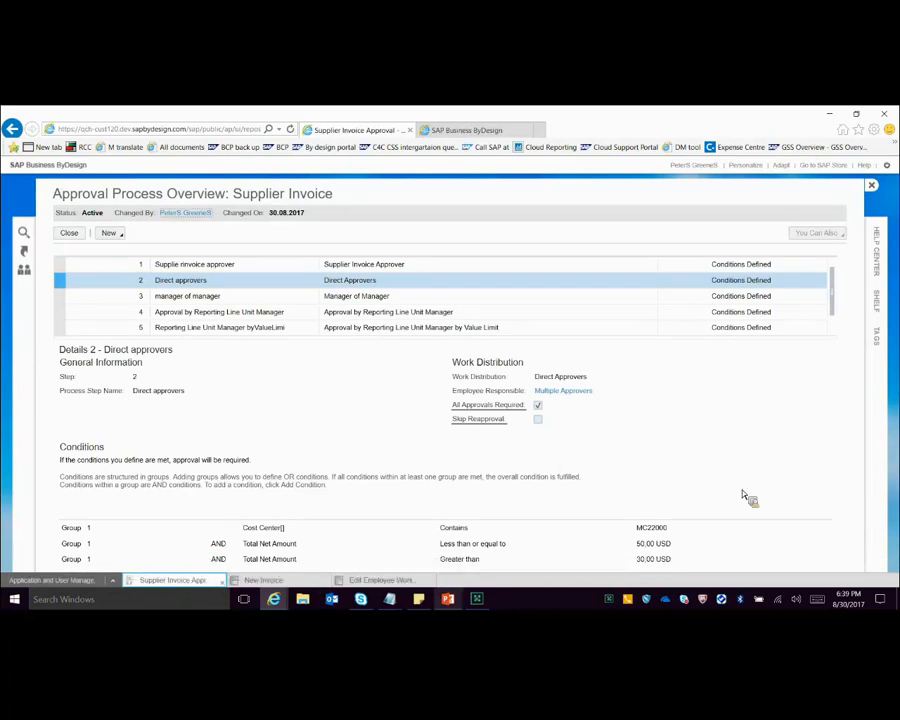
Step: Switch to the PowerPoint presentation and review slides 24 and 25, Direct Approvers and Manager of Manager, as a slide show
{"action": "key", "text": "alt+Tab"}
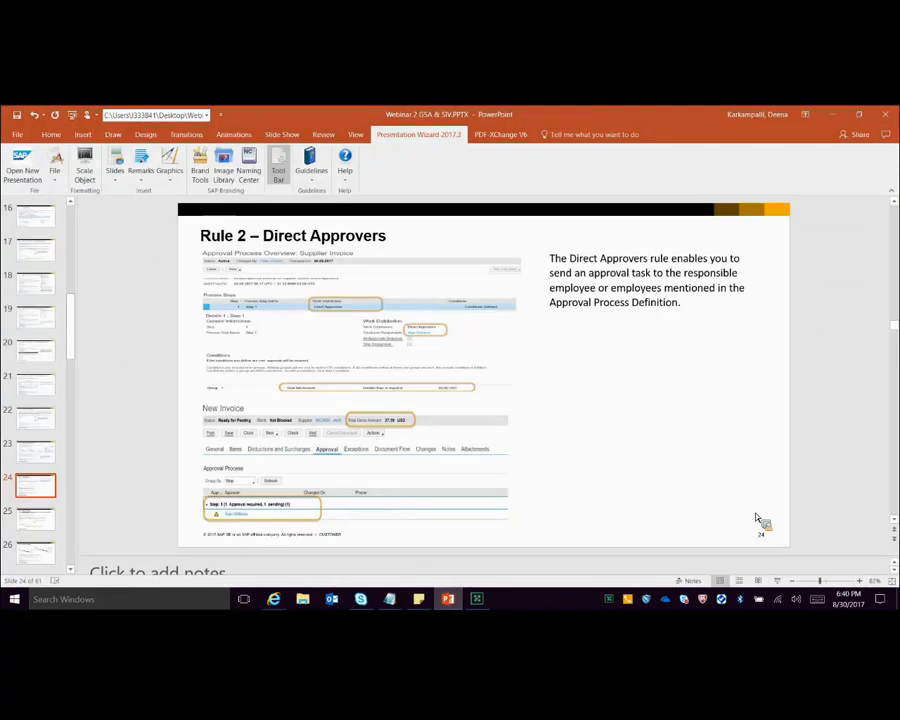
{"action": "left_click", "coordinate": [779, 582]}
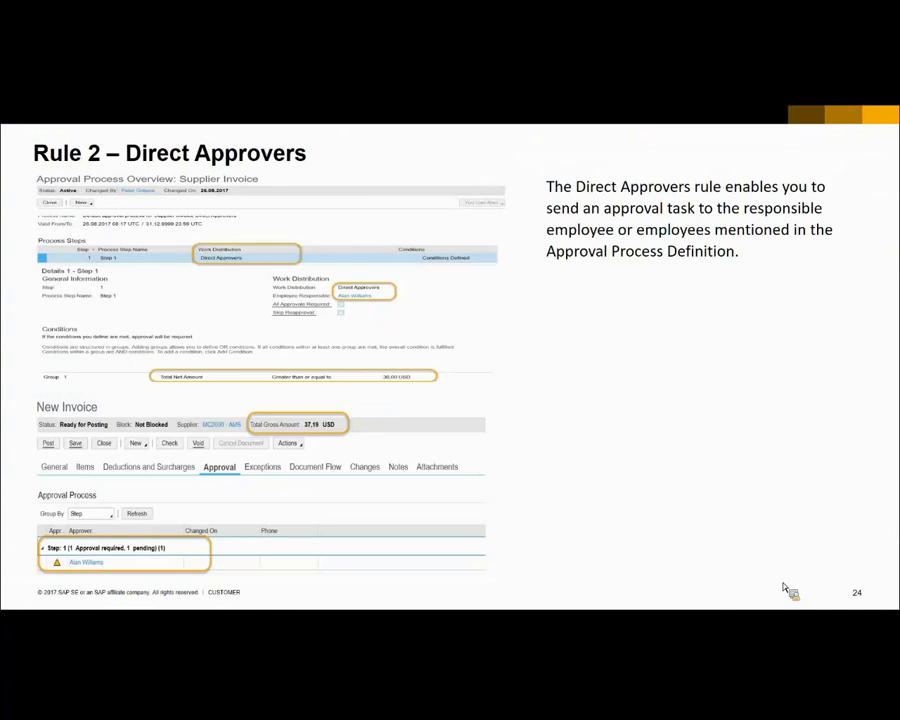
{"action": "left_click", "coordinate": [784, 588]}
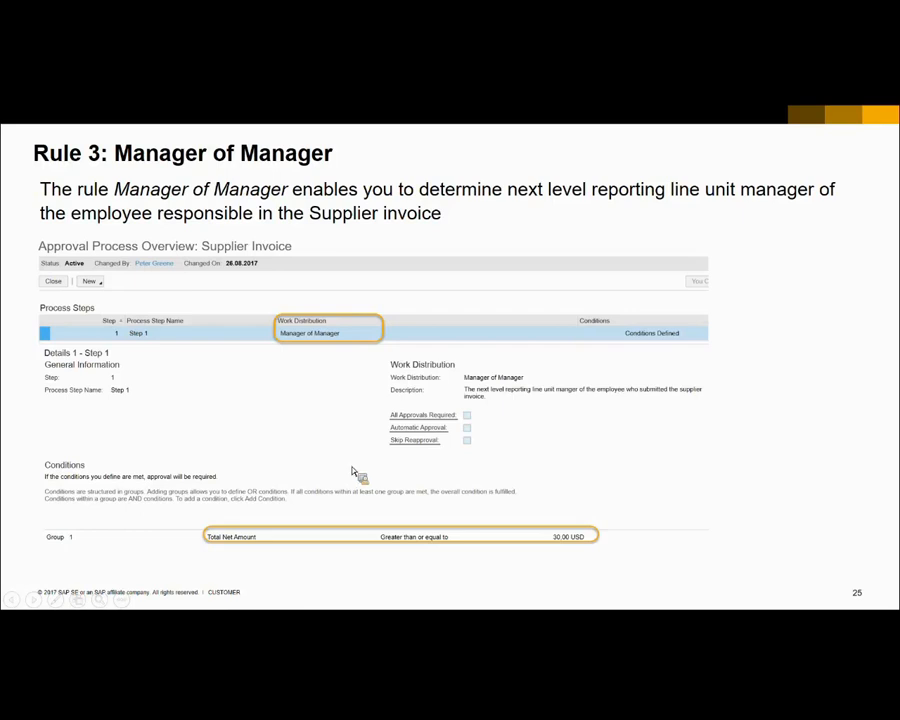
{"action": "key", "text": "Escape"}
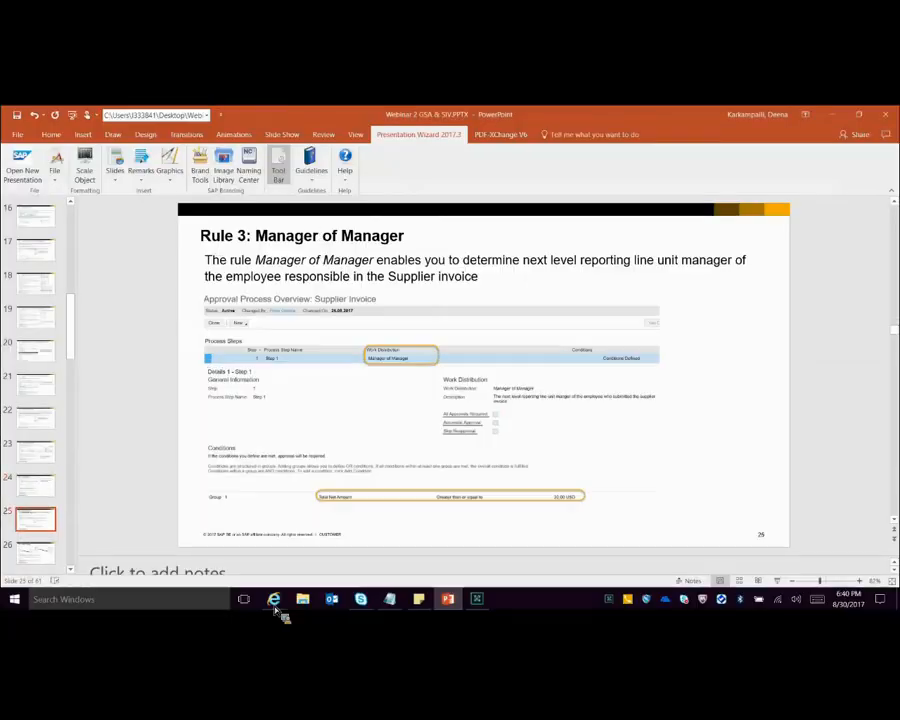
Step: Switch back to the Supplier Invoice approval process in SAP Business ByDesign and examine the details and conditions of step 3, manager of manager
{"action": "mouse_move", "coordinate": [276, 586]}
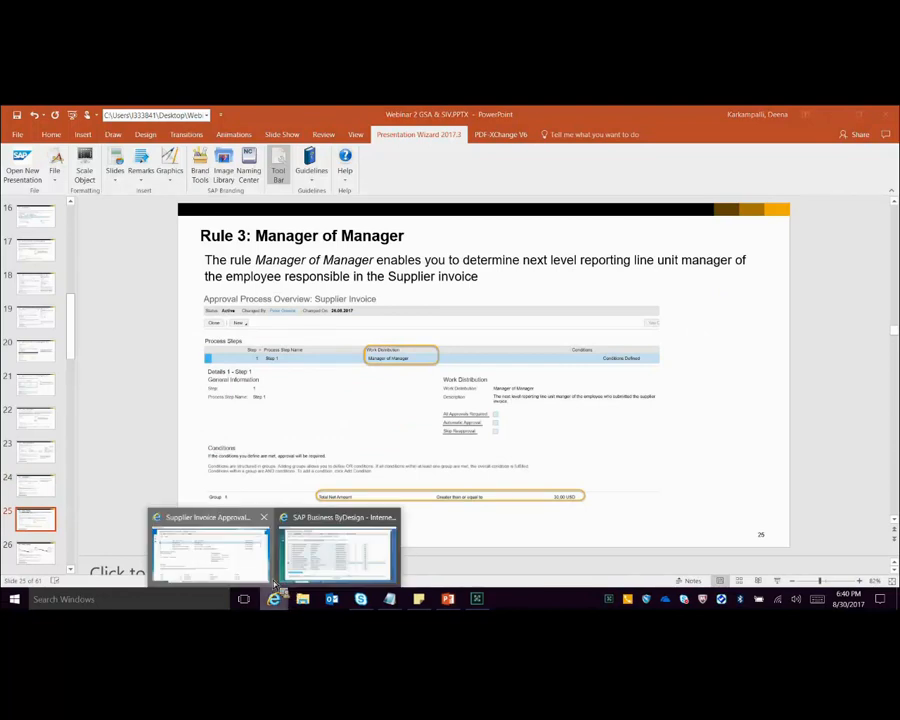
{"action": "left_click", "coordinate": [200, 582]}
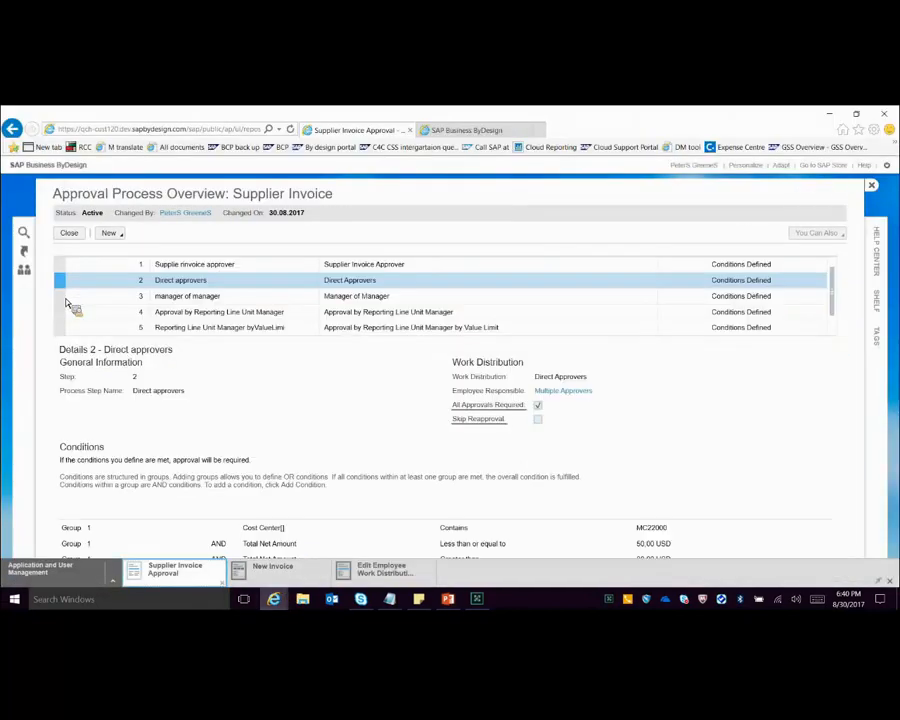
{"action": "left_click", "coordinate": [66, 297]}
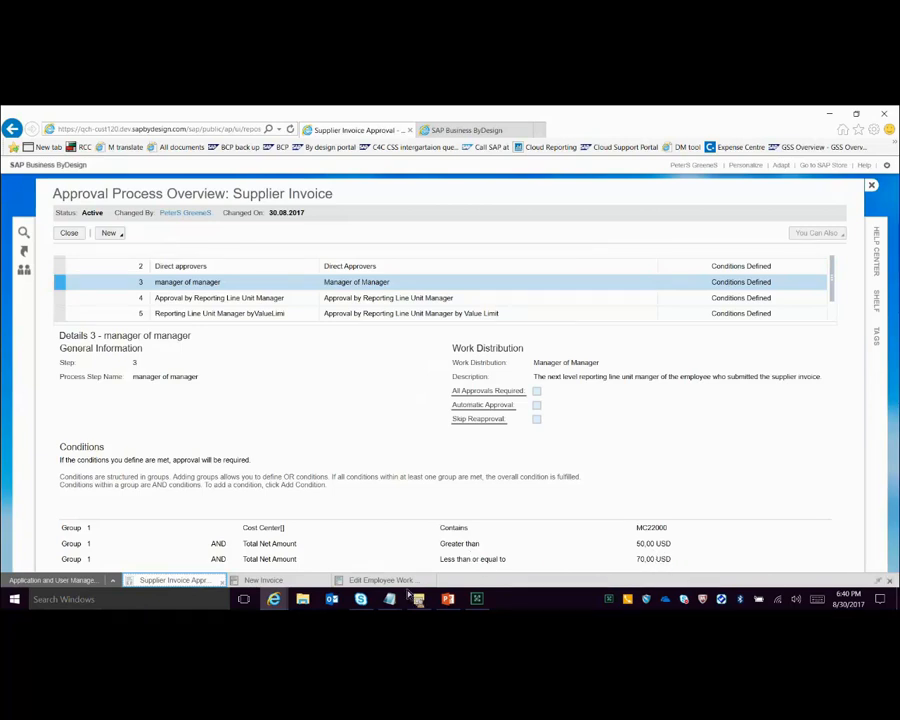
Step: Set the Heater item's net price to 50 USD, recalculate the invoice's total amounts, and compare its approvers with step 3's conditions
{"action": "left_click", "coordinate": [265, 584]}
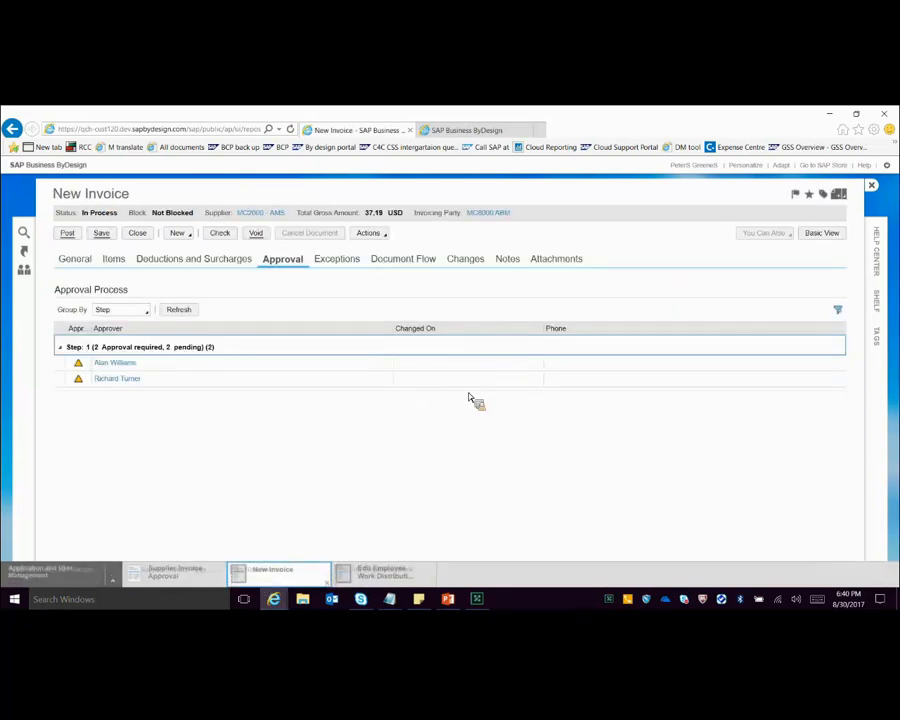
{"action": "left_click", "coordinate": [522, 344]}
{"action": "type", "text": "50"}
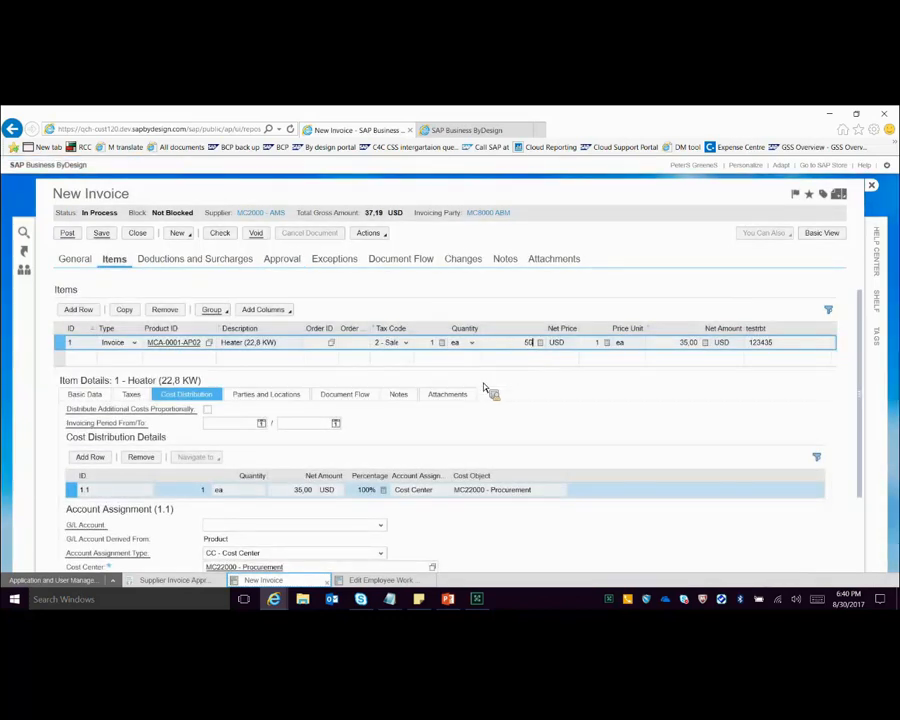
{"action": "left_click", "coordinate": [176, 581]}
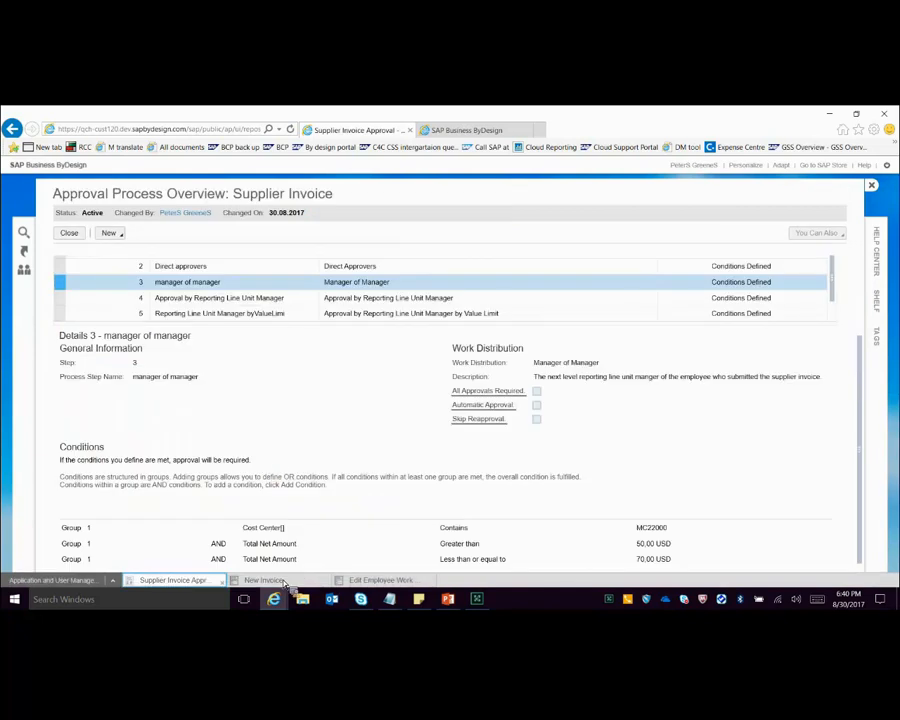
{"action": "left_click", "coordinate": [285, 584]}
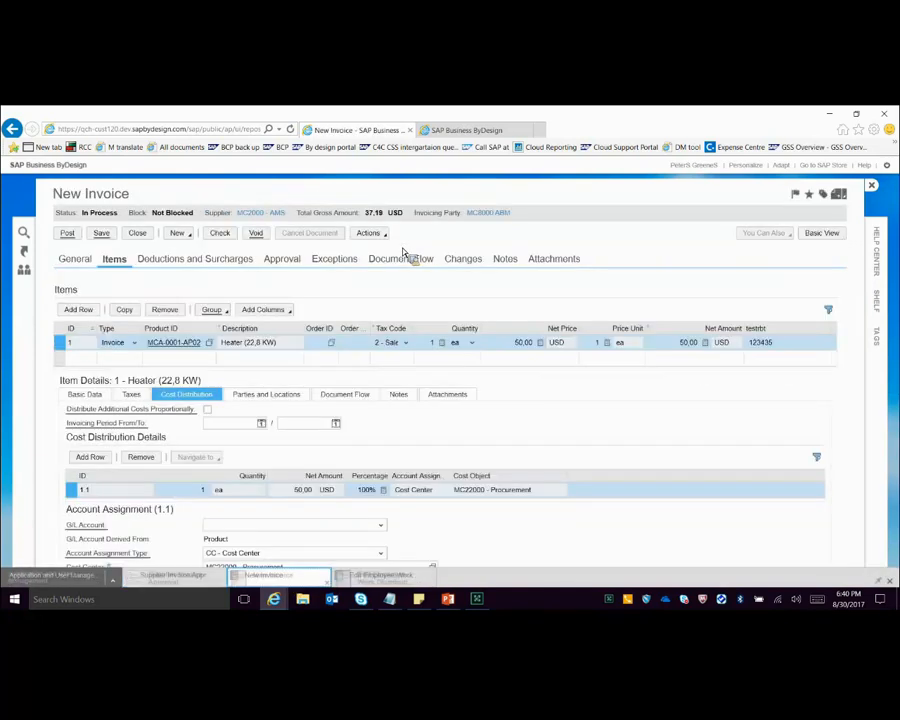
{"action": "left_click", "coordinate": [368, 233]}
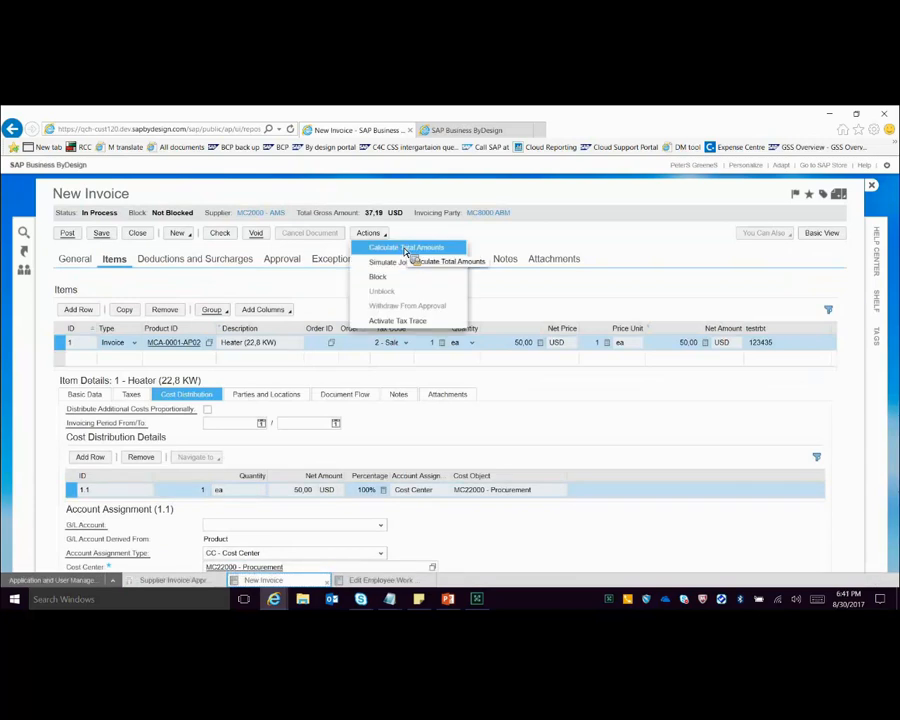
{"action": "left_click", "coordinate": [406, 248]}
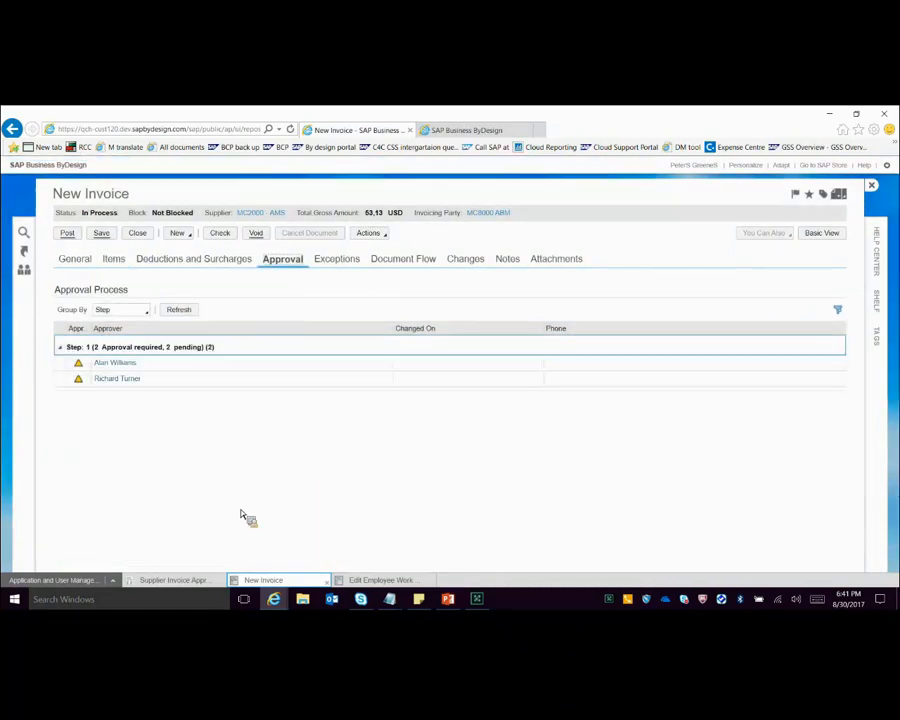
{"action": "left_click", "coordinate": [163, 582]}
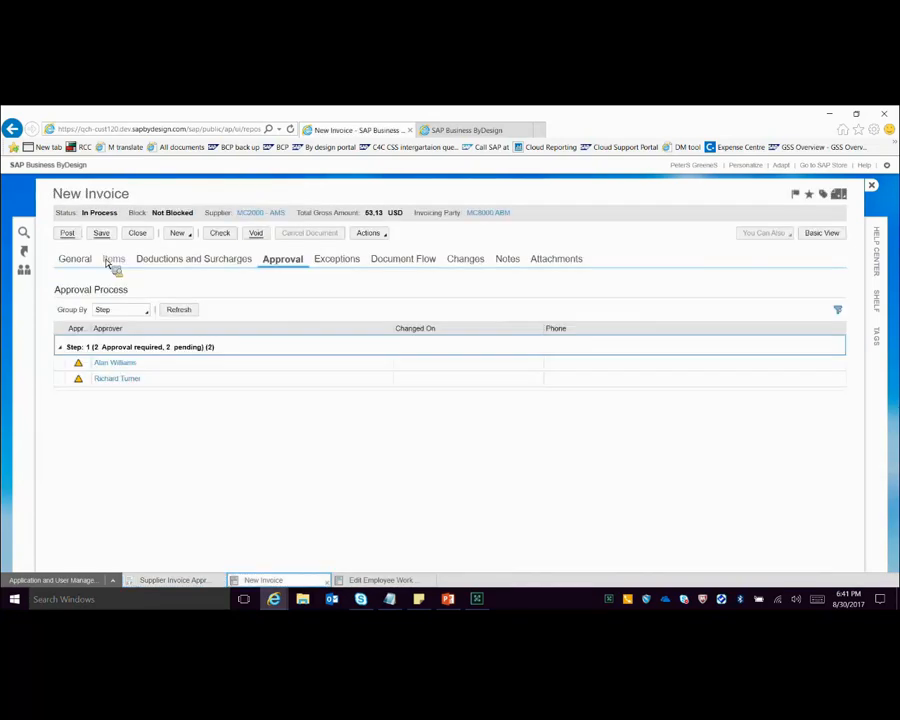
{"action": "left_click", "coordinate": [183, 584]}
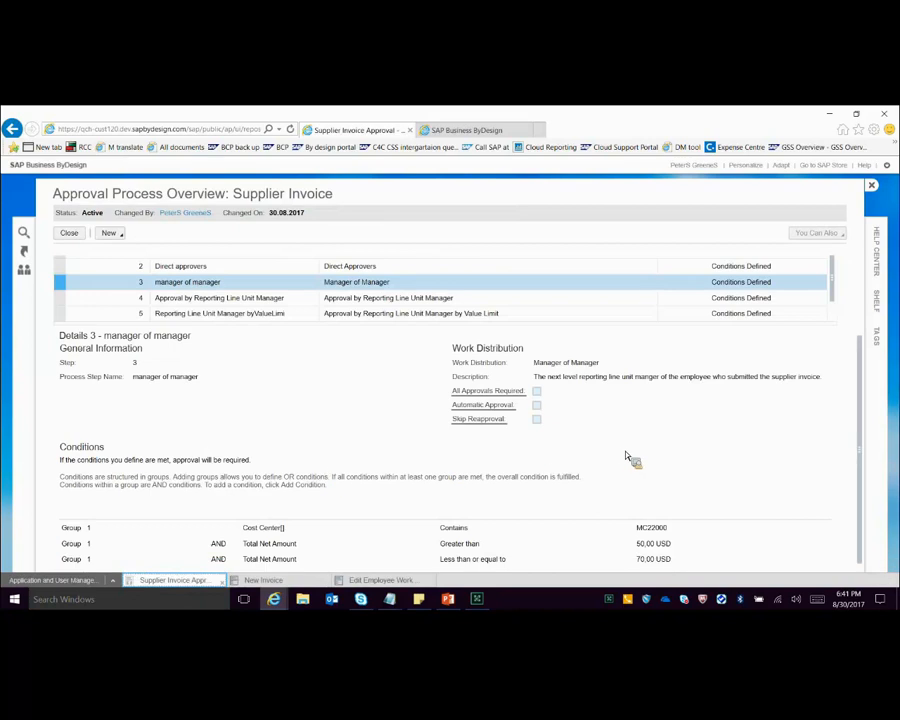
Step: Switch to the PowerPoint presentation and review slides 25 and 26 on Rule 3: Manager of Manager as a slide show
{"action": "left_click", "coordinate": [449, 599]}
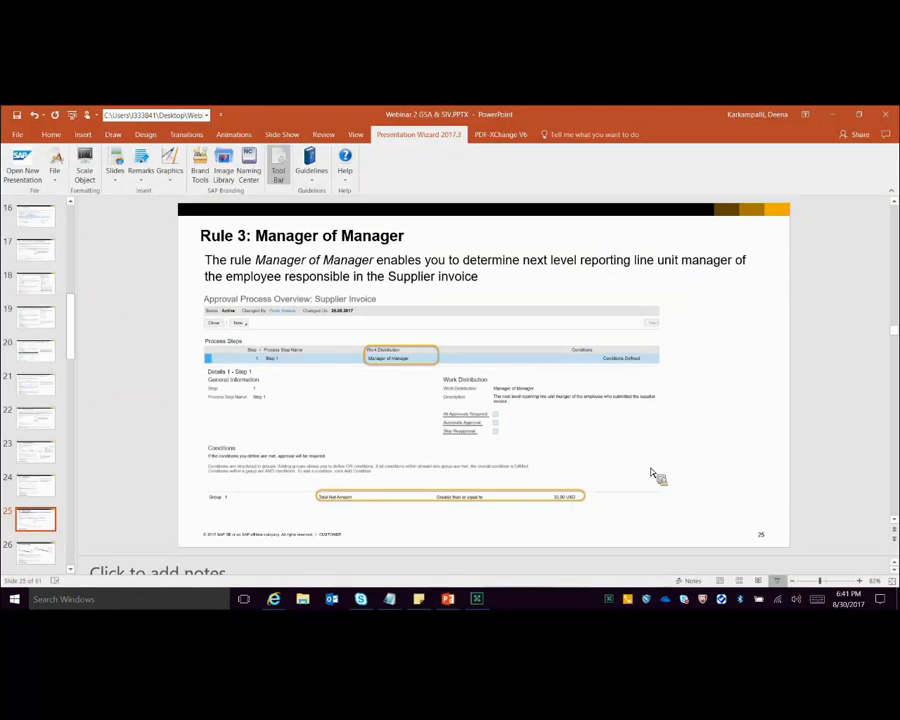
{"action": "key", "text": "shift+F5"}
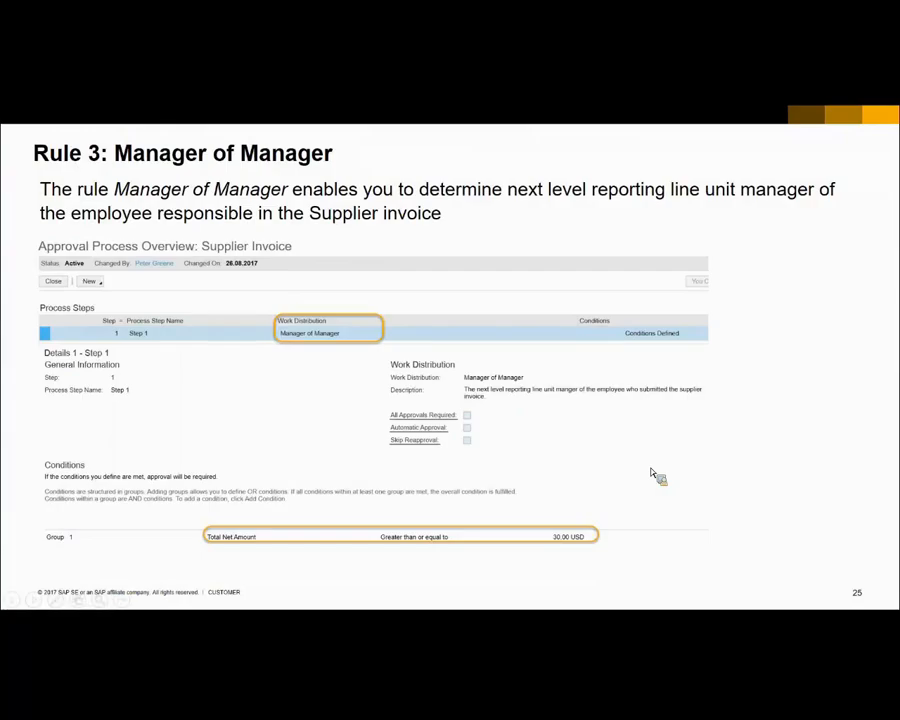
{"action": "left_click", "coordinate": [651, 472]}
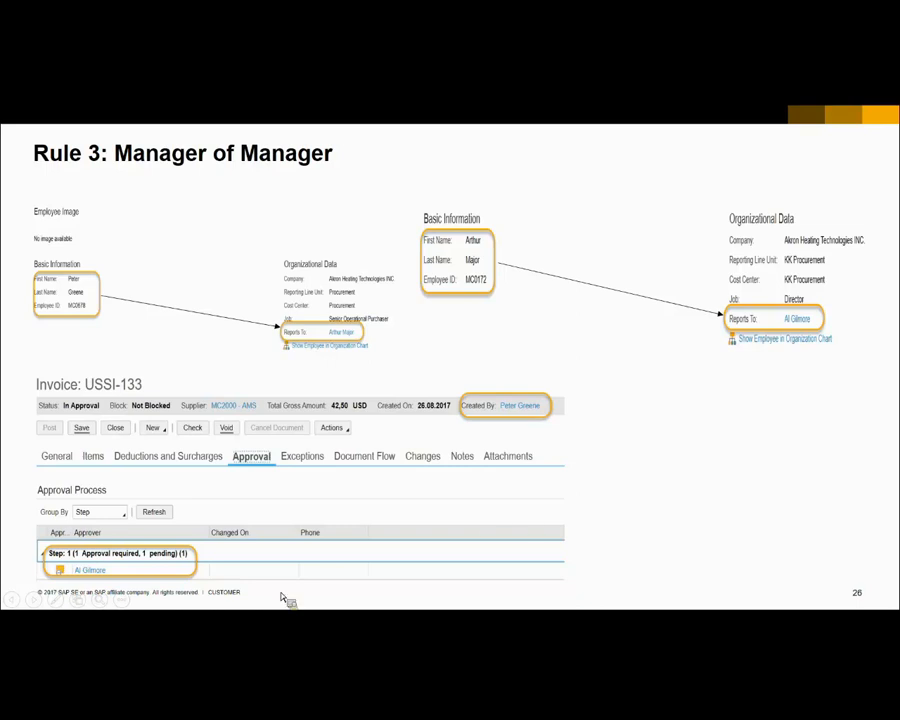
{"action": "key", "text": "Escape"}
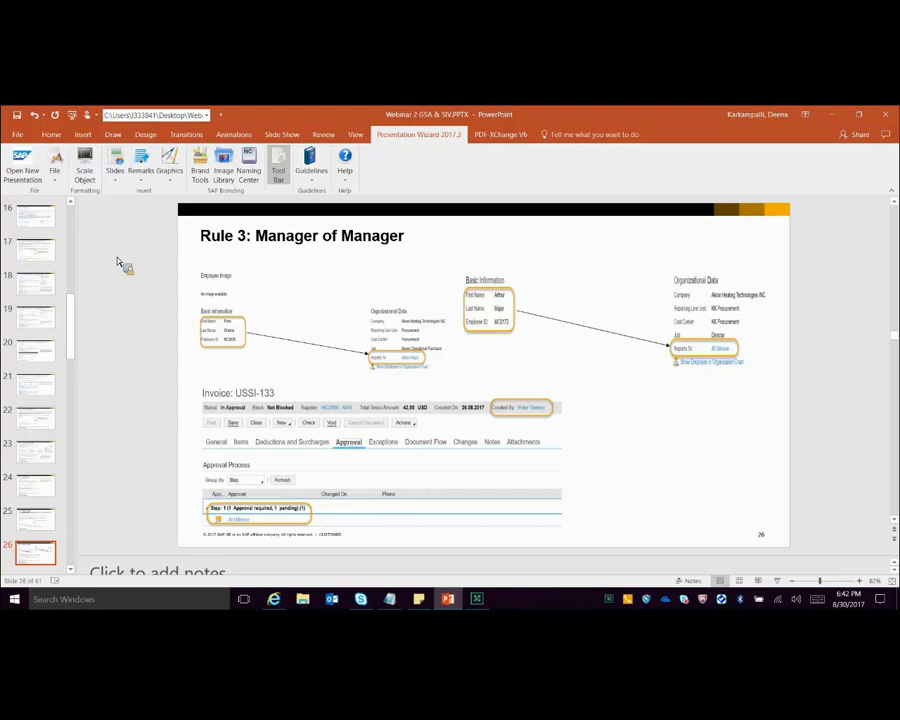
Step: Return to the new invoice in SAP Business ByDesign and examine the overviews of its employee responsible and of that employee's manager
{"action": "key", "text": "alt+Tab"}
{"action": "left_click", "coordinate": [273, 573]}
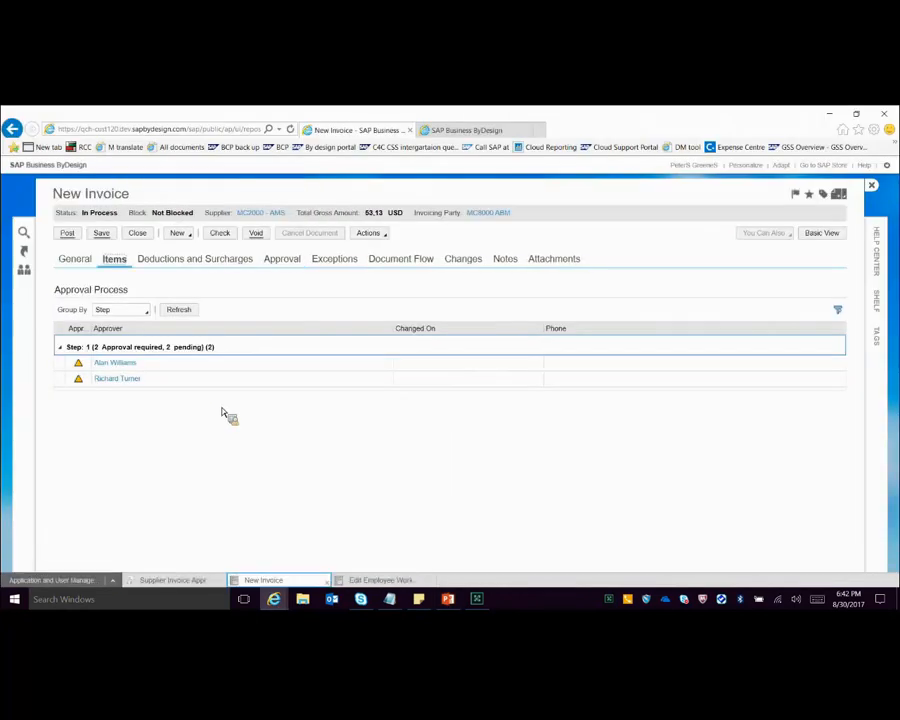
{"action": "scroll", "coordinate": [466, 545], "scroll_direction": "down", "scroll_amount": 2}
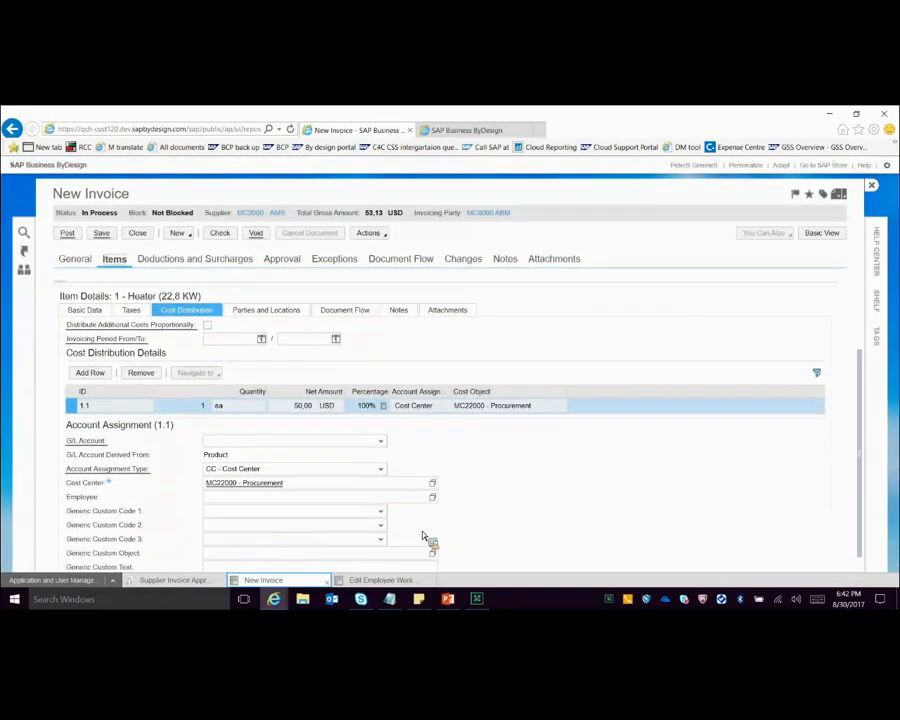
{"action": "left_click", "coordinate": [79, 264]}
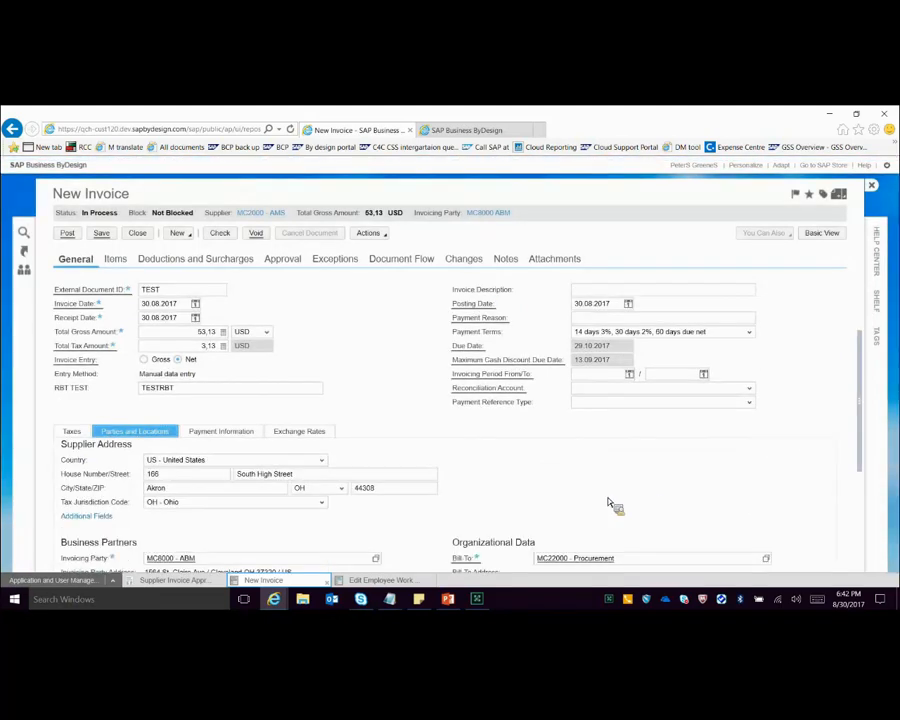
{"action": "scroll", "coordinate": [608, 502], "scroll_direction": "down", "scroll_amount": 4}
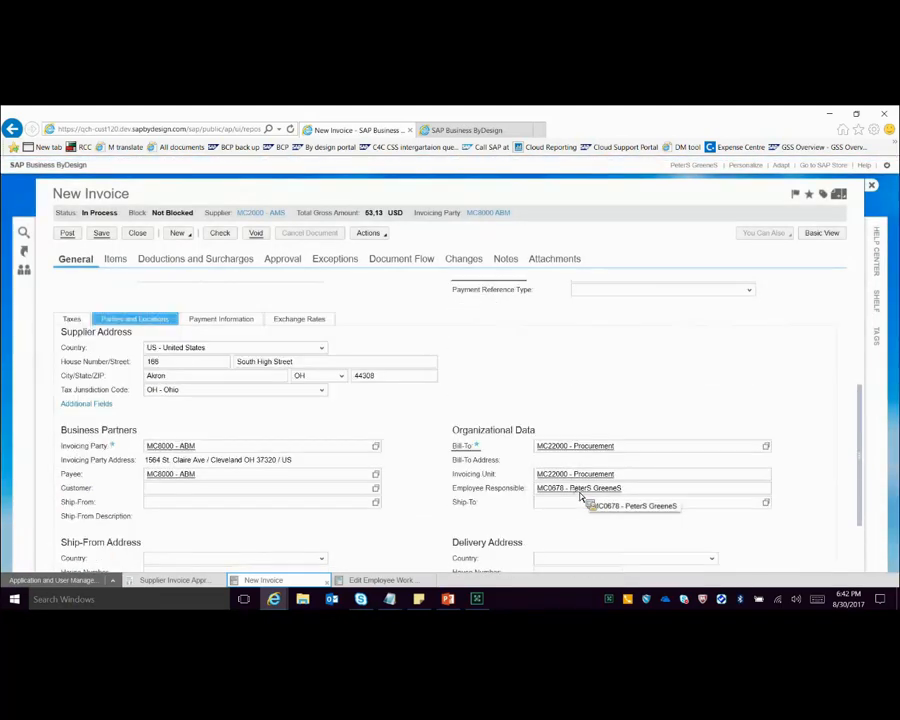
{"action": "left_click", "coordinate": [580, 489]}
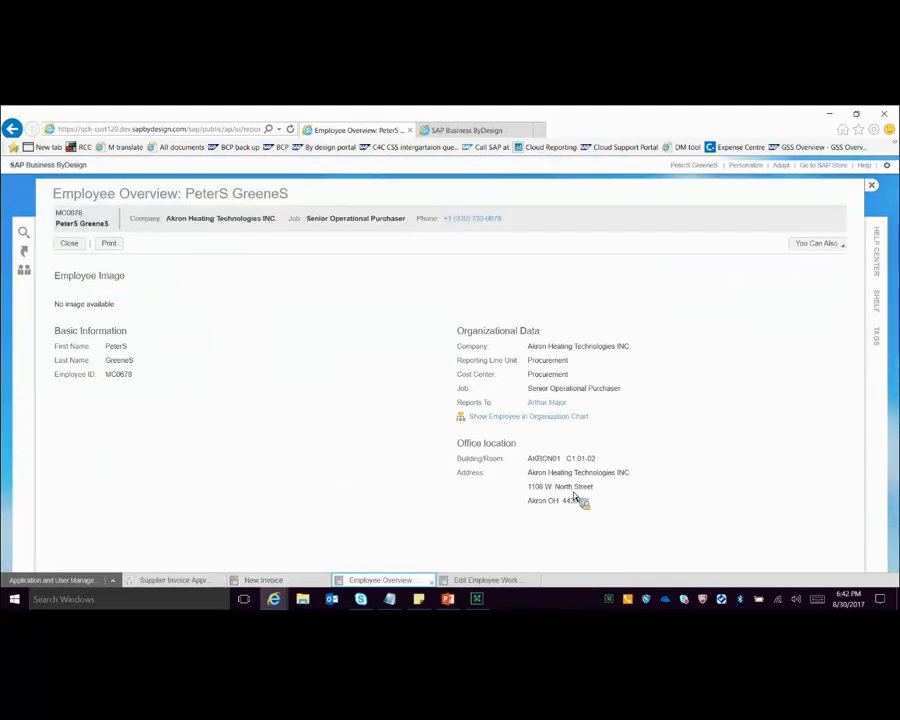
{"action": "left_click", "coordinate": [585, 416]}
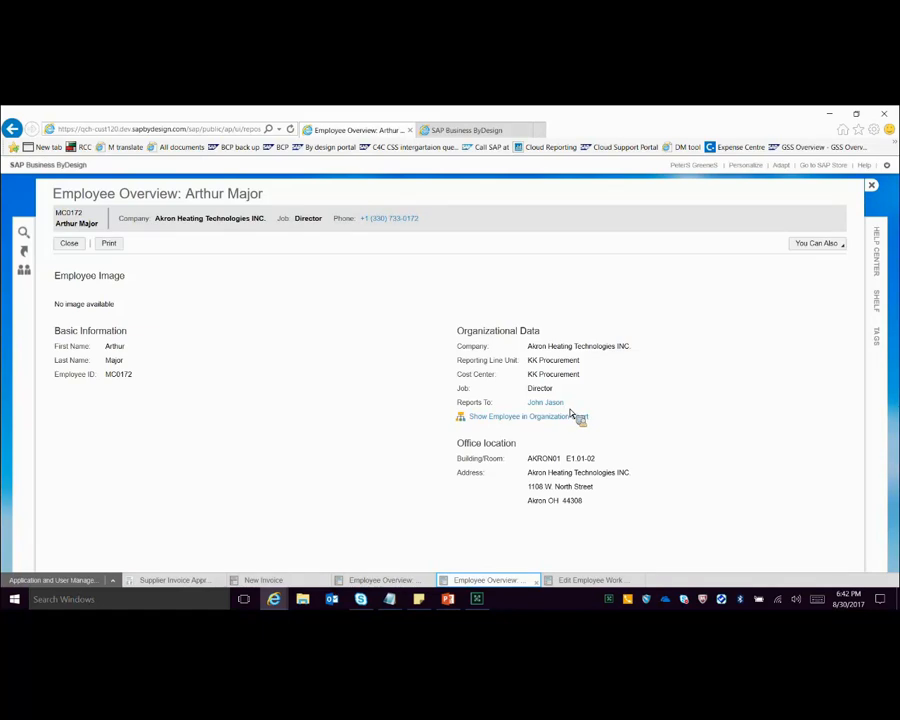
{"action": "left_click", "coordinate": [273, 583]}
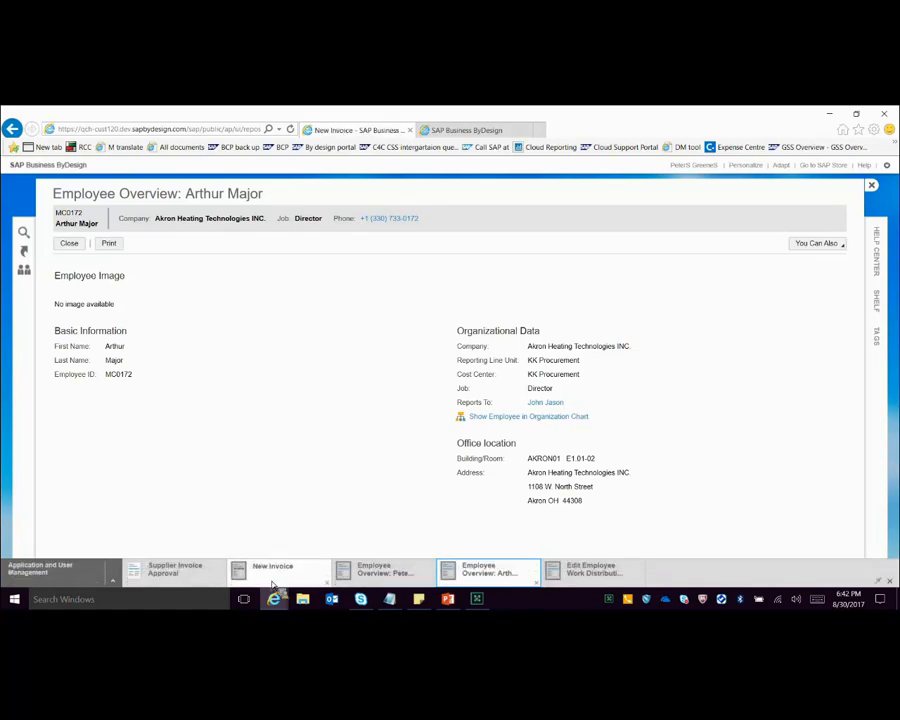
Step: Compare the conditions of step 3, manager of manager, with the new invoice's approvers and the Heater item's cost distribution
{"action": "left_click", "coordinate": [177, 576]}
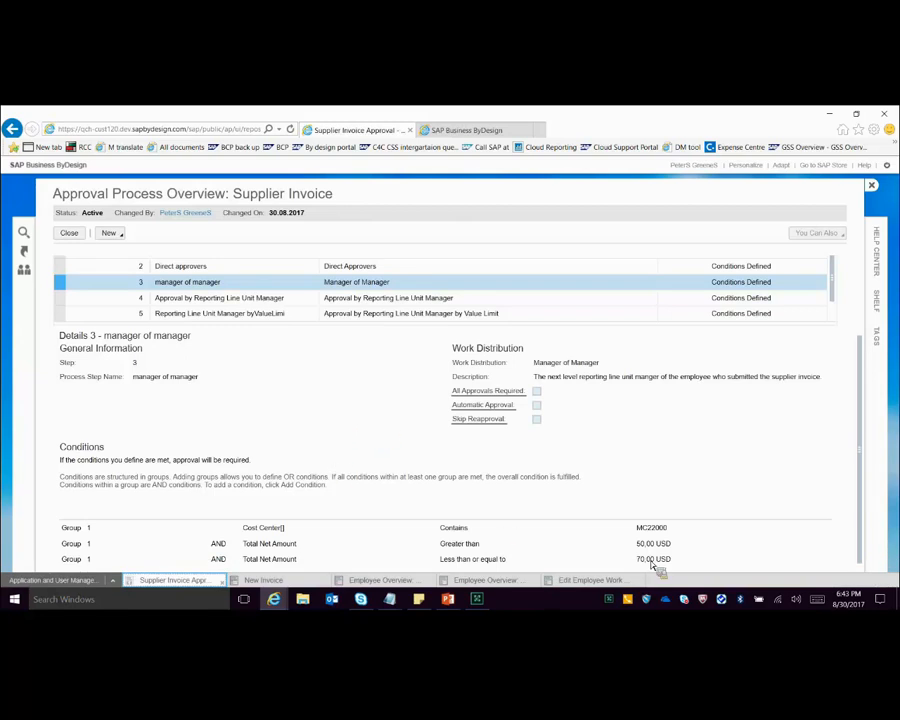
{"action": "left_click", "coordinate": [272, 578]}
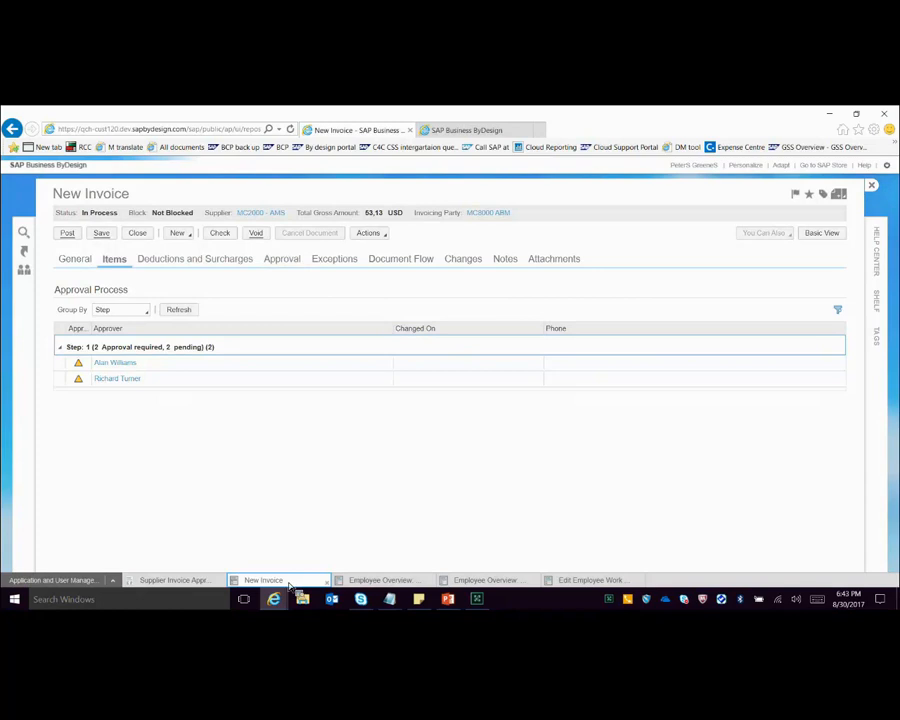
{"action": "left_click", "coordinate": [172, 581]}
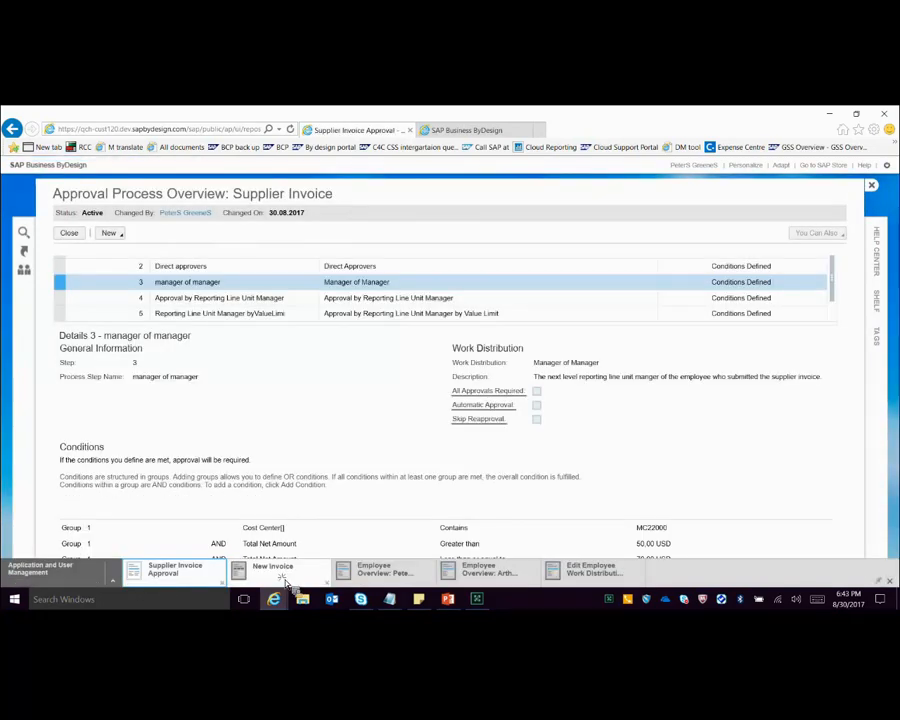
{"action": "left_click", "coordinate": [280, 575]}
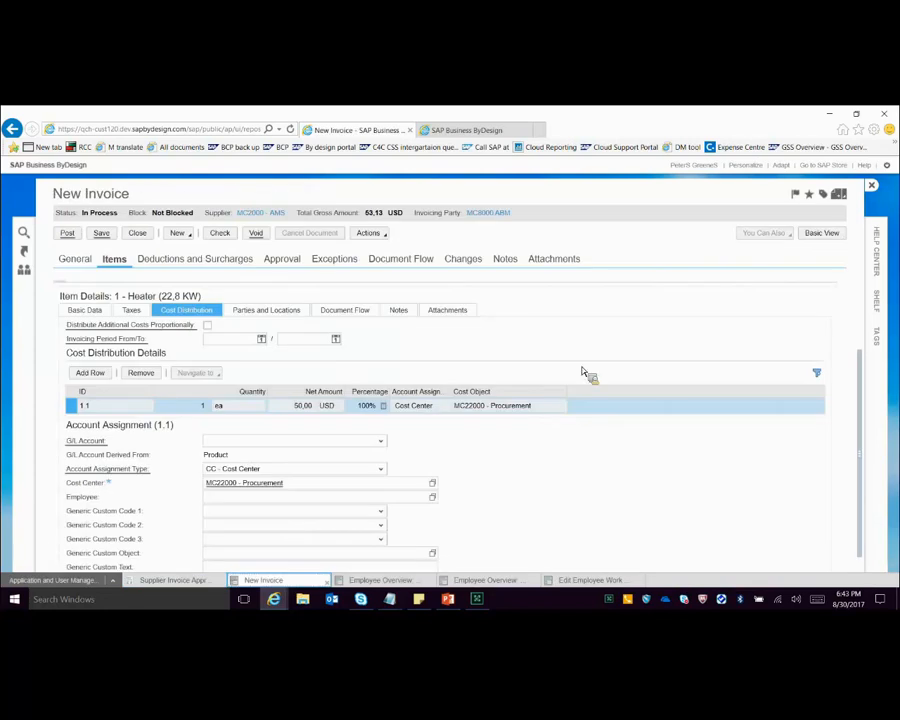
{"action": "scroll", "coordinate": [422, 410], "scroll_direction": "up", "scroll_amount": 3}
{"action": "left_click", "coordinate": [189, 580]}
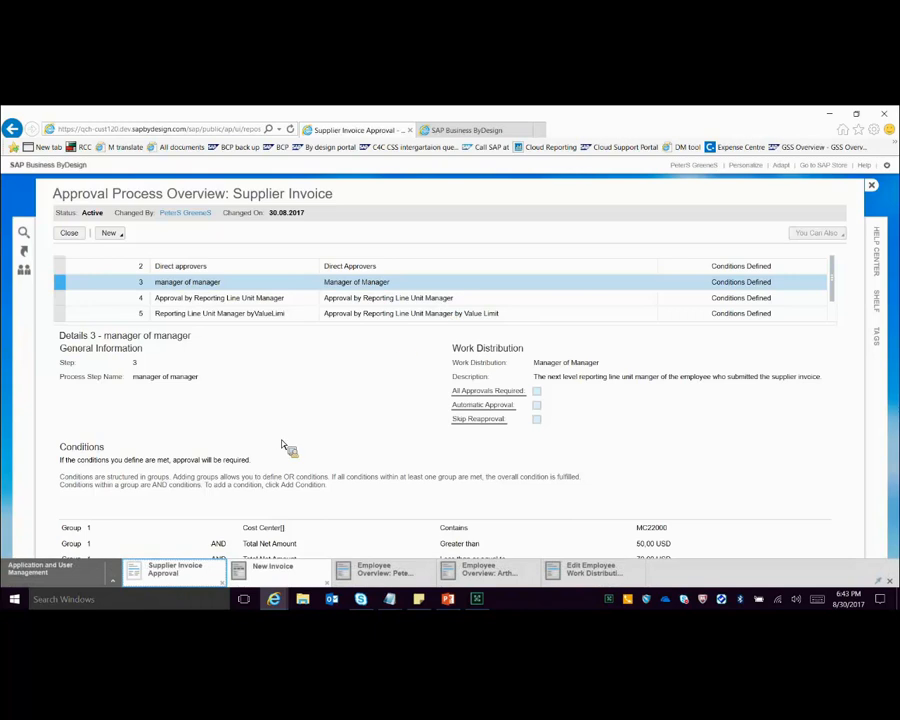
{"action": "left_click", "coordinate": [263, 580]}
Step: Create a new supplier invoice without purchase order for supplier MC2000 - AMS
{"action": "left_click", "coordinate": [570, 177]}
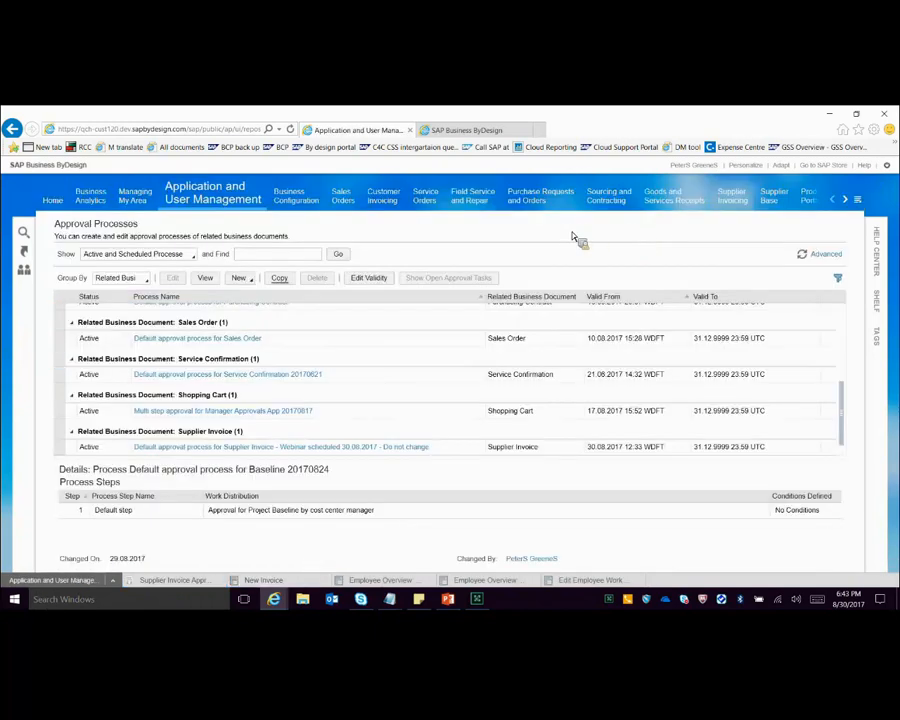
{"action": "left_click", "coordinate": [738, 197]}
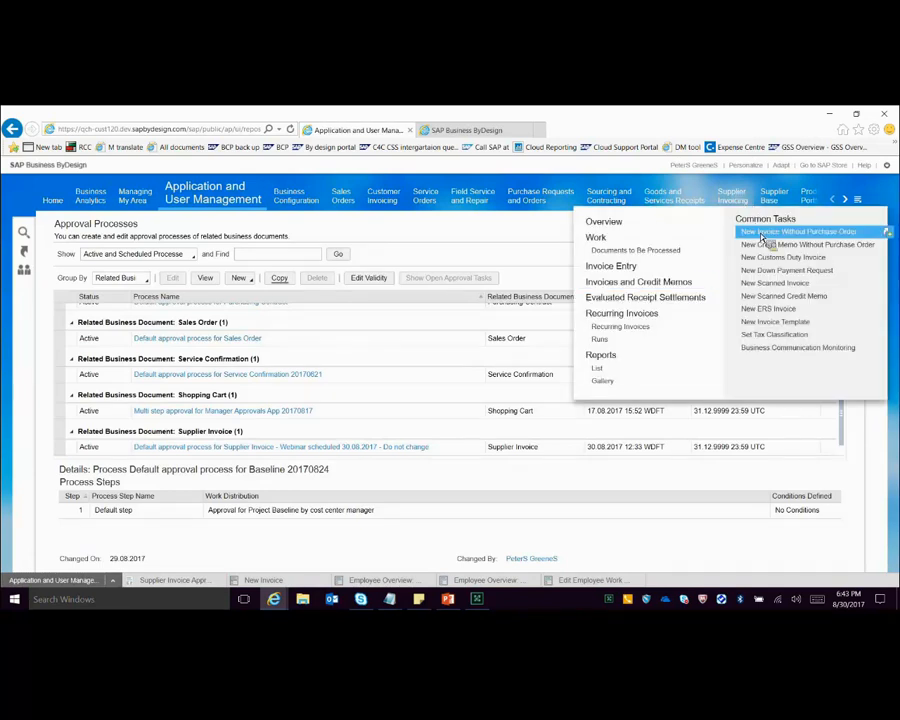
{"action": "left_click", "coordinate": [762, 233]}
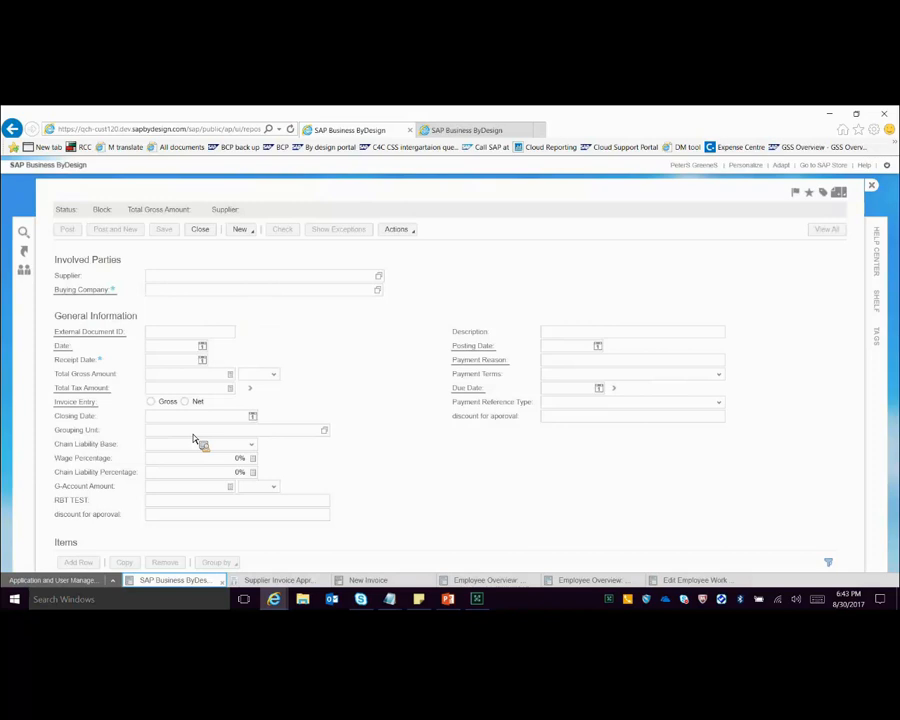
{"action": "type", "text": "AMS"}
{"action": "left_click", "coordinate": [292, 385]}
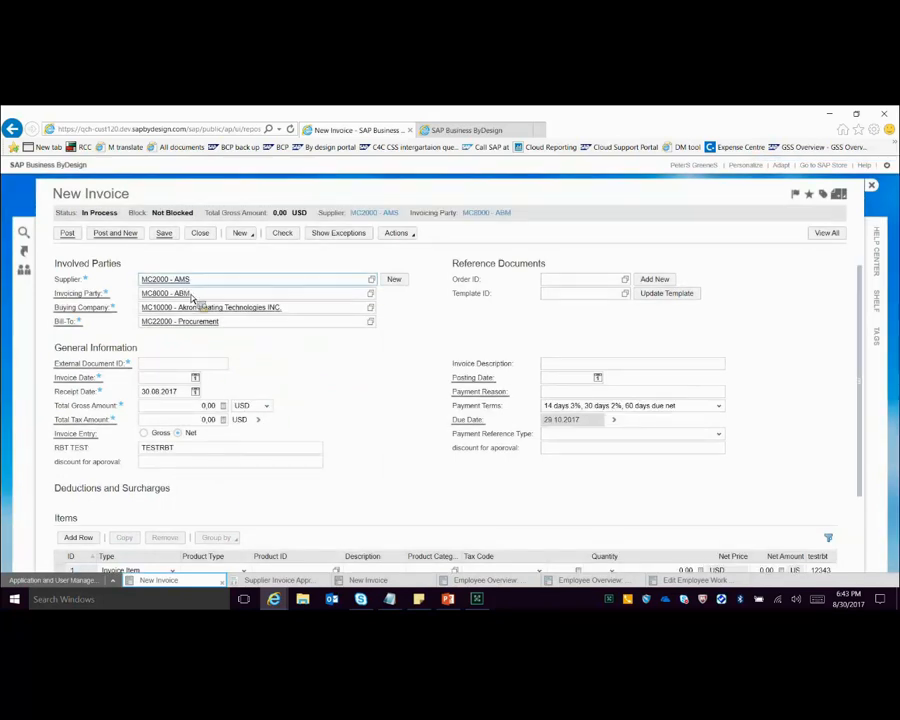
Step: Enter TEST as the external document ID and set the invoice and posting dates to 30.08.2017
{"action": "scroll", "coordinate": [191, 287], "scroll_direction": "down", "scroll_amount": 2}
{"action": "left_click", "coordinate": [190, 271]}
{"action": "type", "text": "test"}
{"action": "left_click", "coordinate": [195, 285]}
{"action": "left_click", "coordinate": [191, 387]}
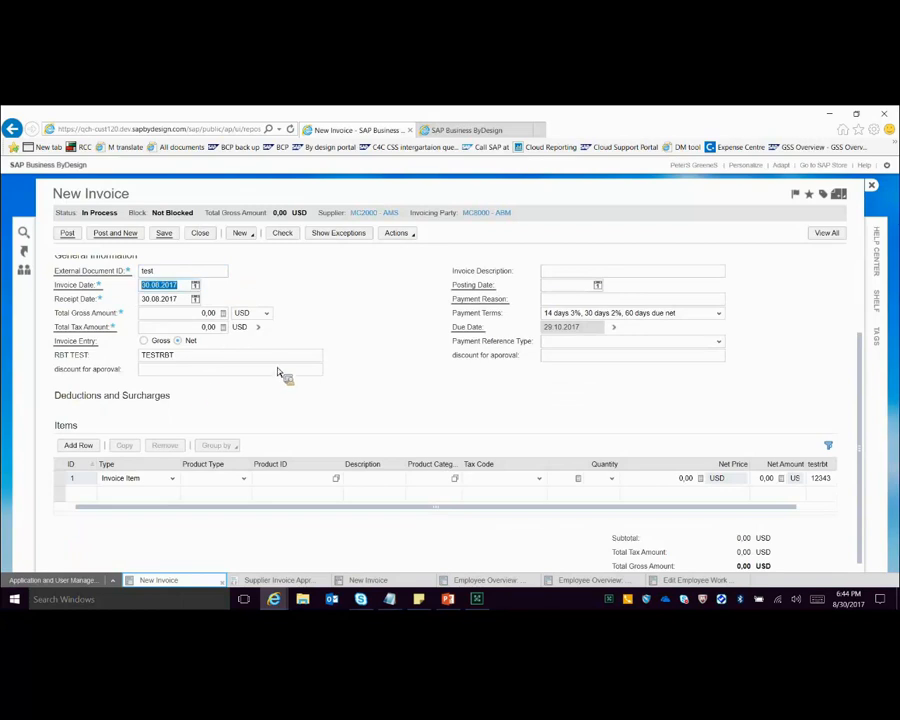
{"action": "left_click", "coordinate": [597, 285]}
{"action": "left_click", "coordinate": [597, 285]}
{"action": "left_click", "coordinate": [590, 382]}
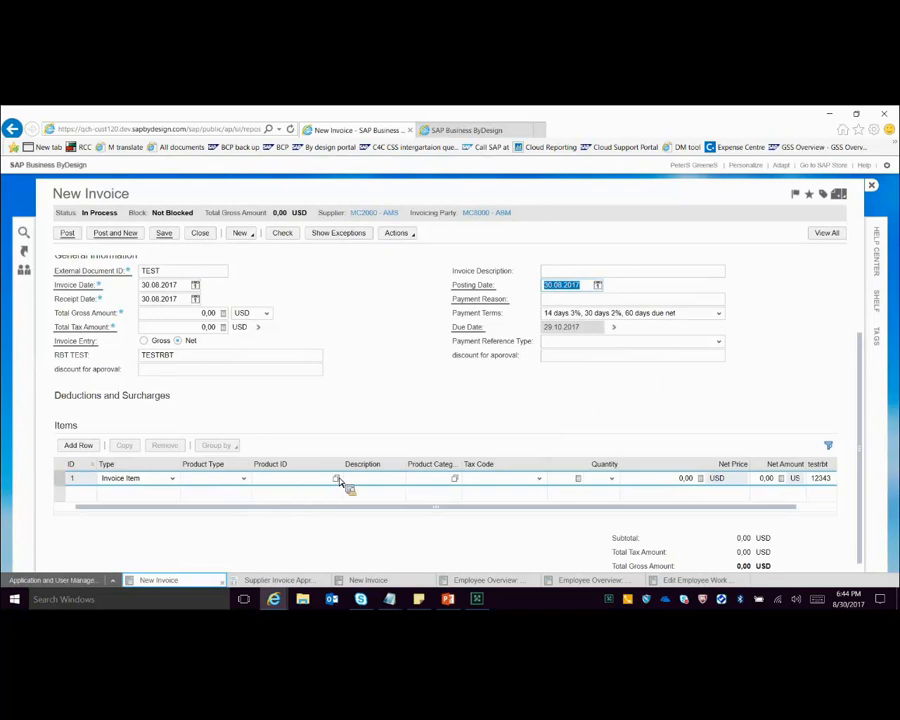
Step: Fill the first invoice item with the Heater (22,8 KW) product MCA-0001 and a quantity of 1 ea
{"action": "left_click", "coordinate": [366, 483]}
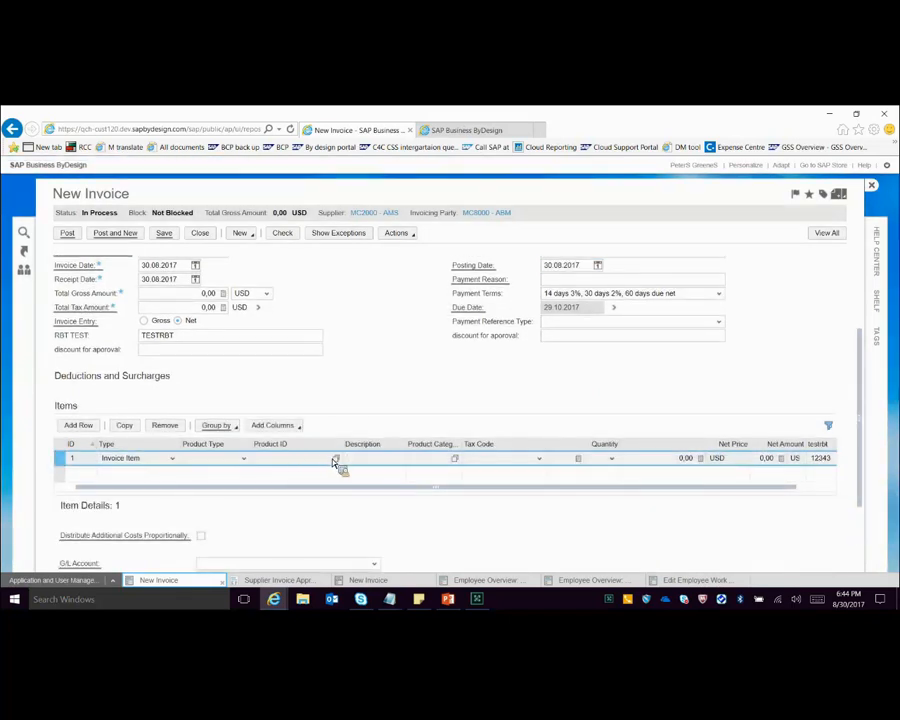
{"action": "type", "text": "tested"}
{"action": "left_click", "coordinate": [305, 410]}
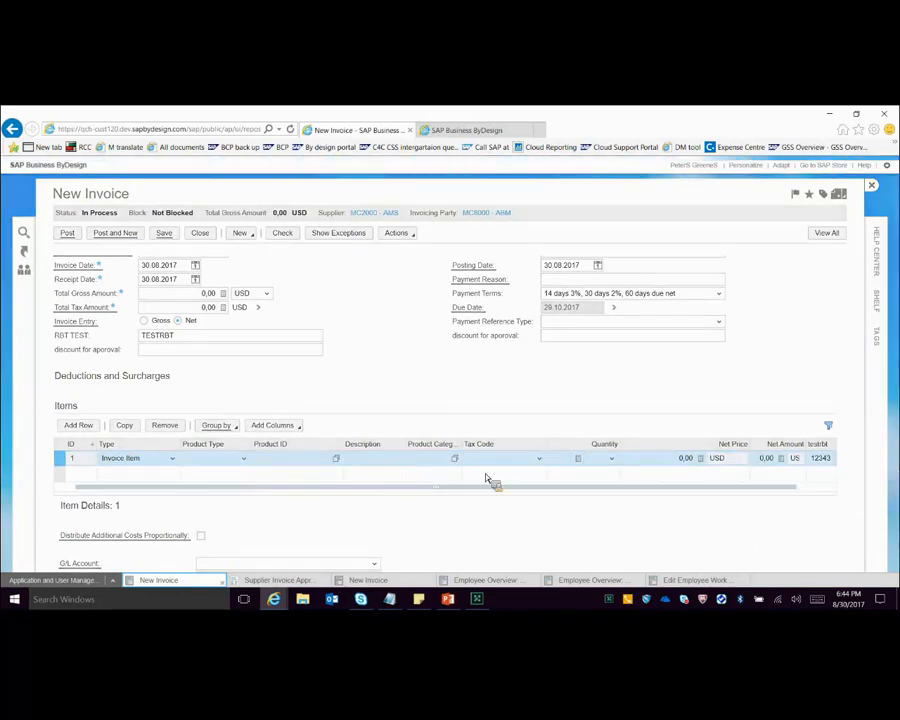
{"action": "double_click", "coordinate": [570, 460]}
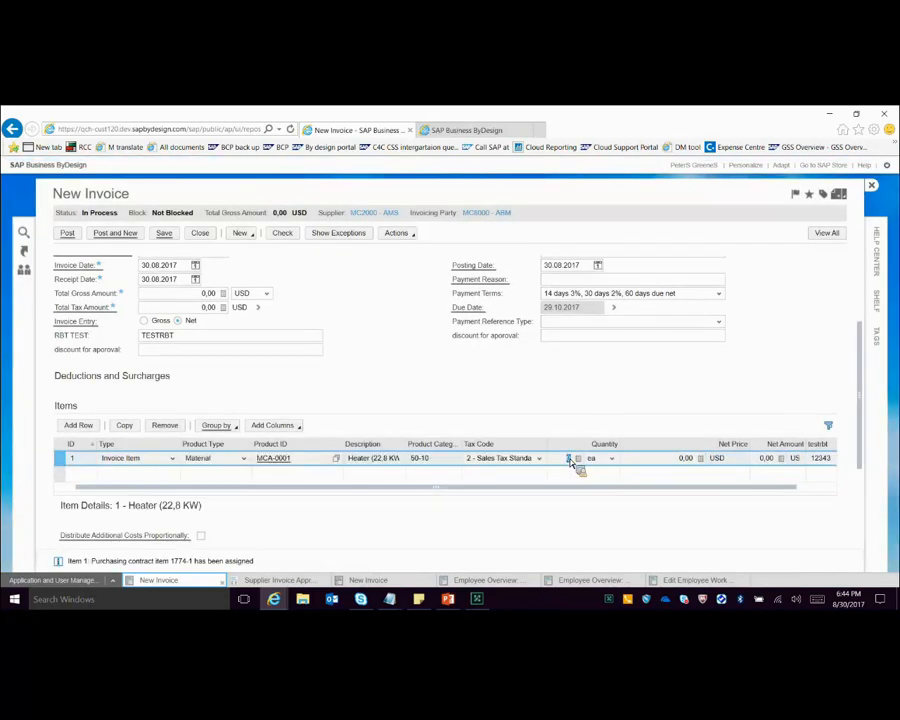
{"action": "type", "text": "1"}
Step: Set the Heater item's net price to 54 USD
{"action": "double_click", "coordinate": [685, 459]}
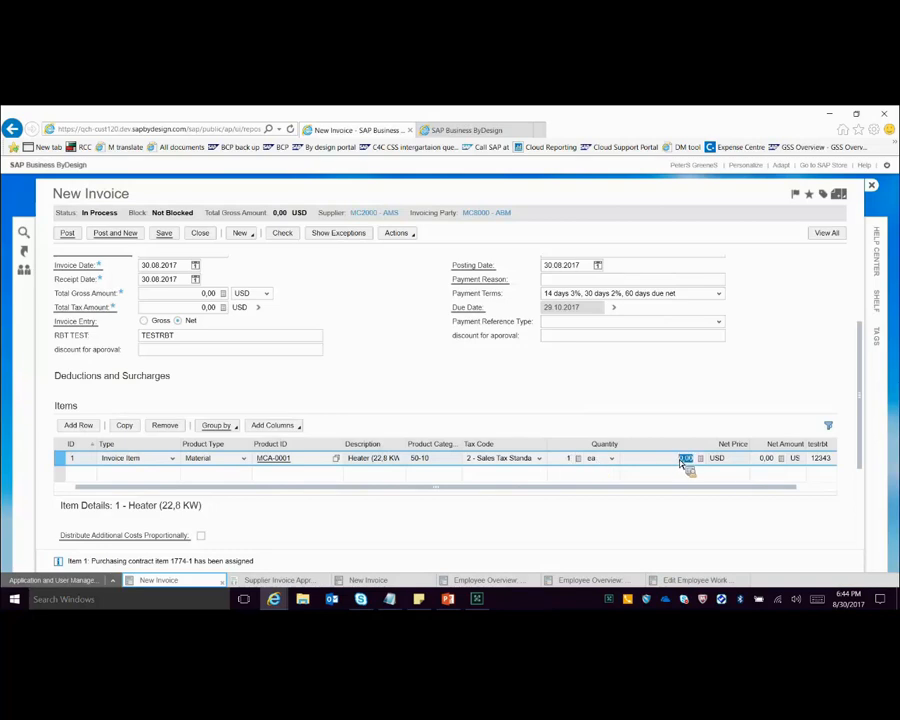
{"action": "type", "text": "70"}
{"action": "key", "text": "BackSpace"}
{"action": "type", "text": "5"}
{"action": "type", "text": "0"}
{"action": "key", "text": "BackSpace"}
{"action": "key", "text": "BackSpace"}
{"action": "key", "text": "BackSpace"}
{"action": "type", "text": "54"}
{"action": "key", "text": "Return"}
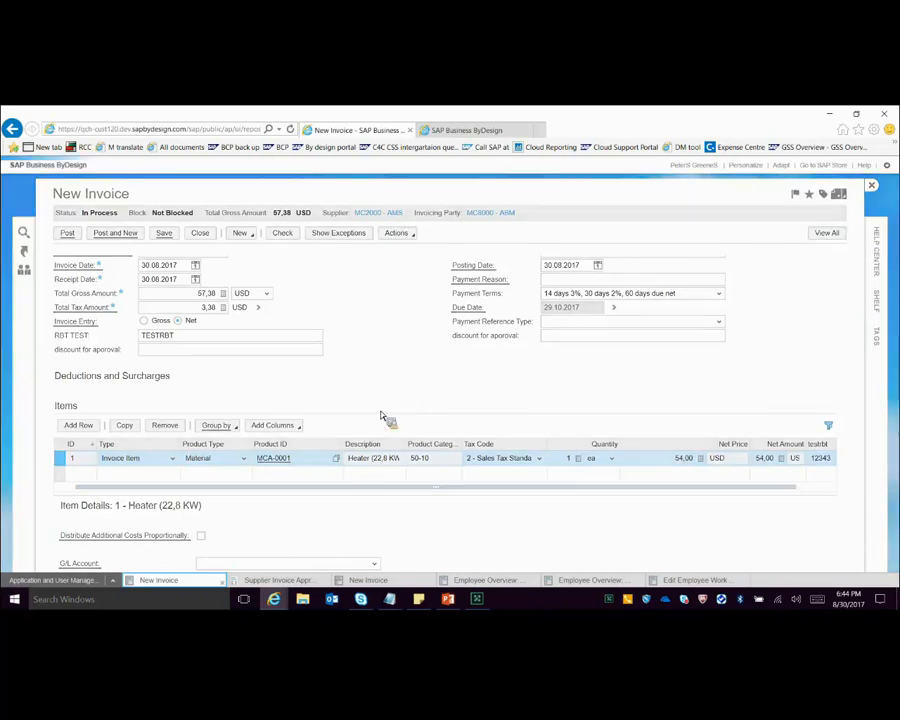
Step: In the full invoice view, assign the Heater item's costs to account assignment type CC - Cost Center with cost center MC22000
{"action": "left_click", "coordinate": [817, 235]}
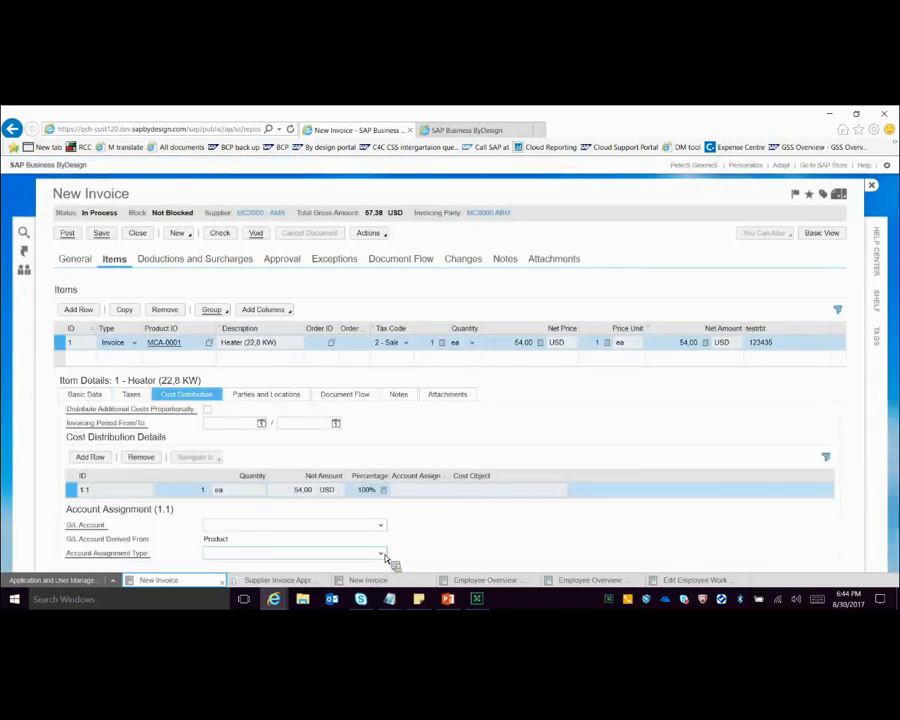
{"action": "left_click", "coordinate": [381, 554]}
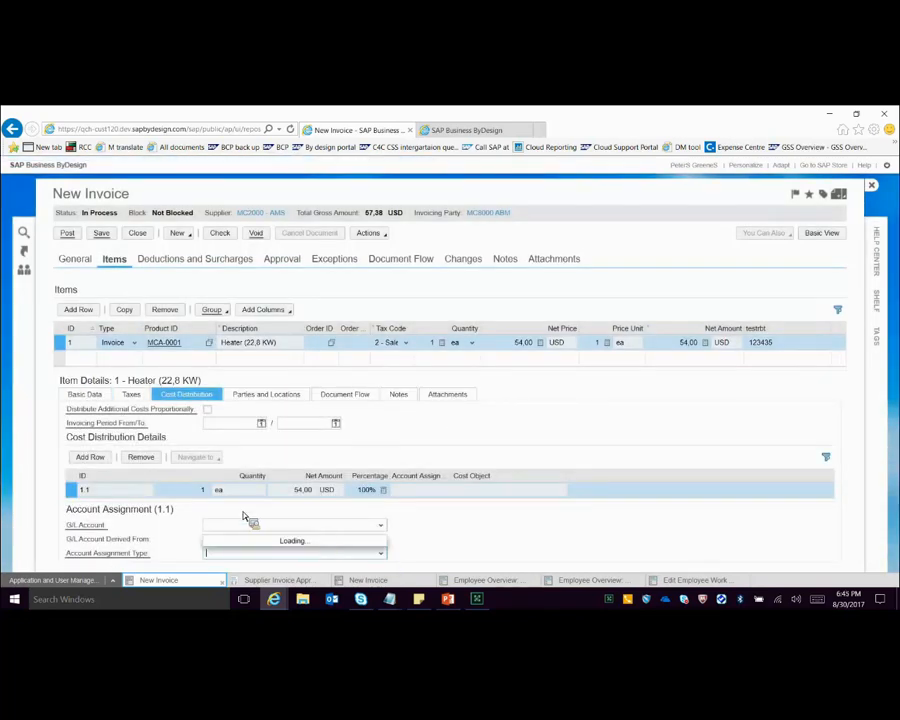
{"action": "left_click", "coordinate": [282, 451]}
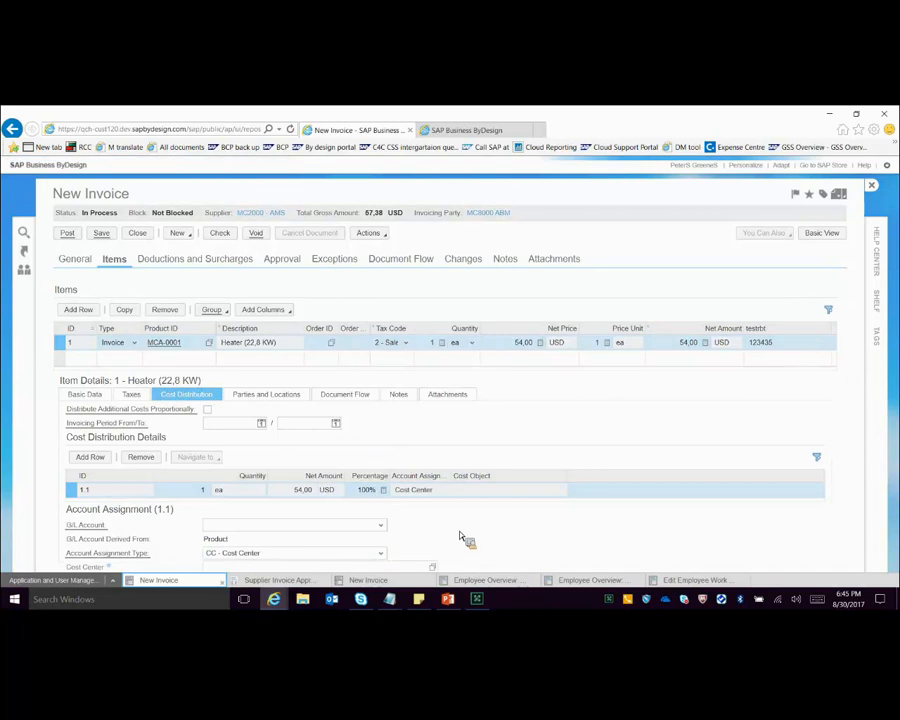
{"action": "scroll", "coordinate": [344, 490], "scroll_direction": "down", "scroll_amount": 1}
{"action": "left_click", "coordinate": [344, 485]}
{"action": "type", "text": "MC22000"}
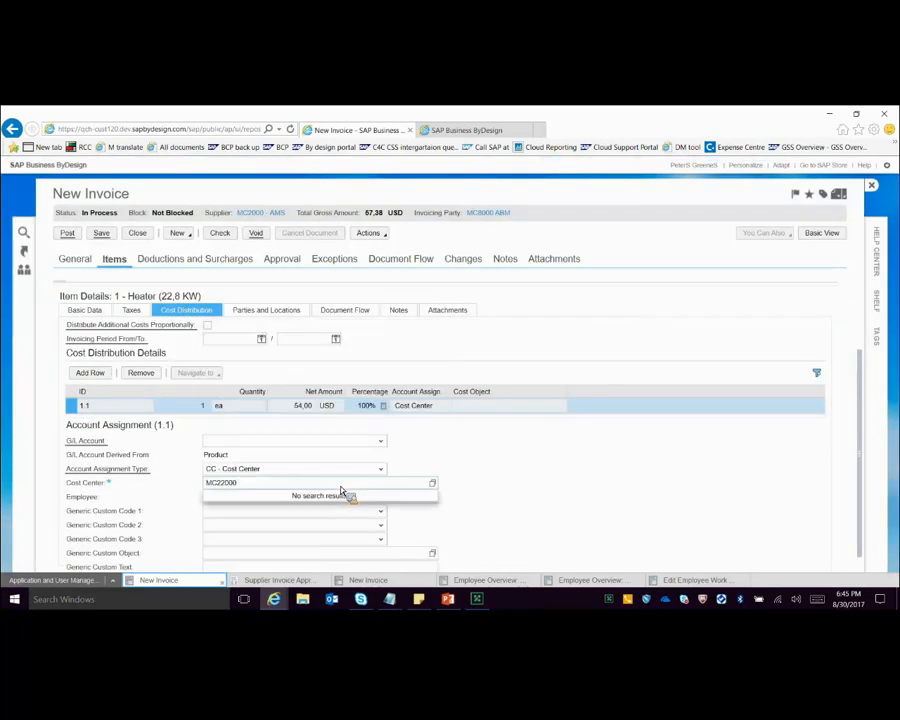
{"action": "key", "text": "Return"}
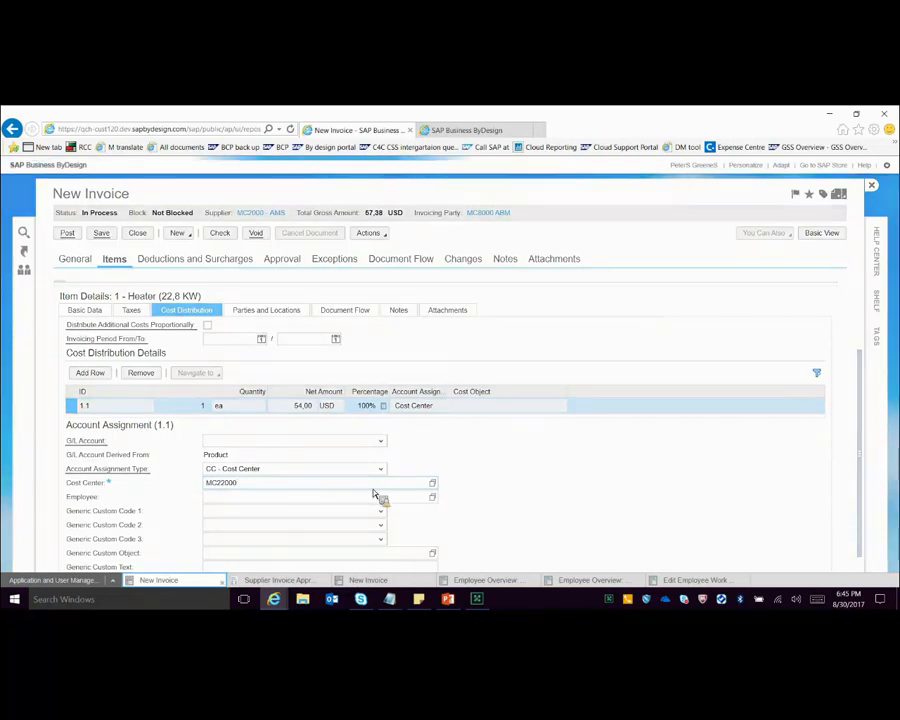
Step: Check the new invoice, calculate its total amounts, and display its approval process
{"action": "left_click", "coordinate": [222, 234]}
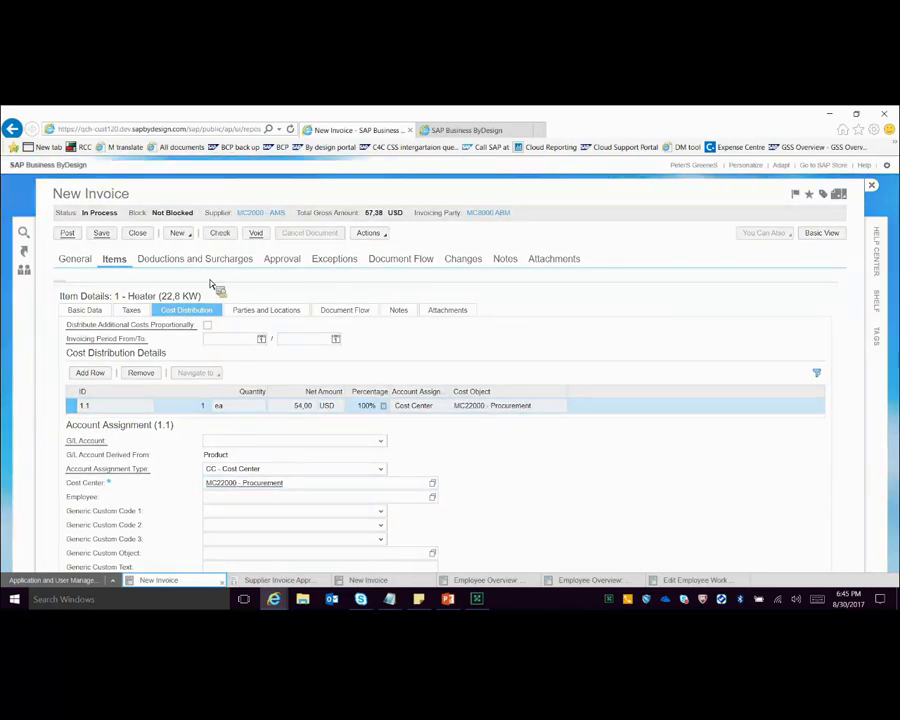
{"action": "left_click", "coordinate": [384, 236]}
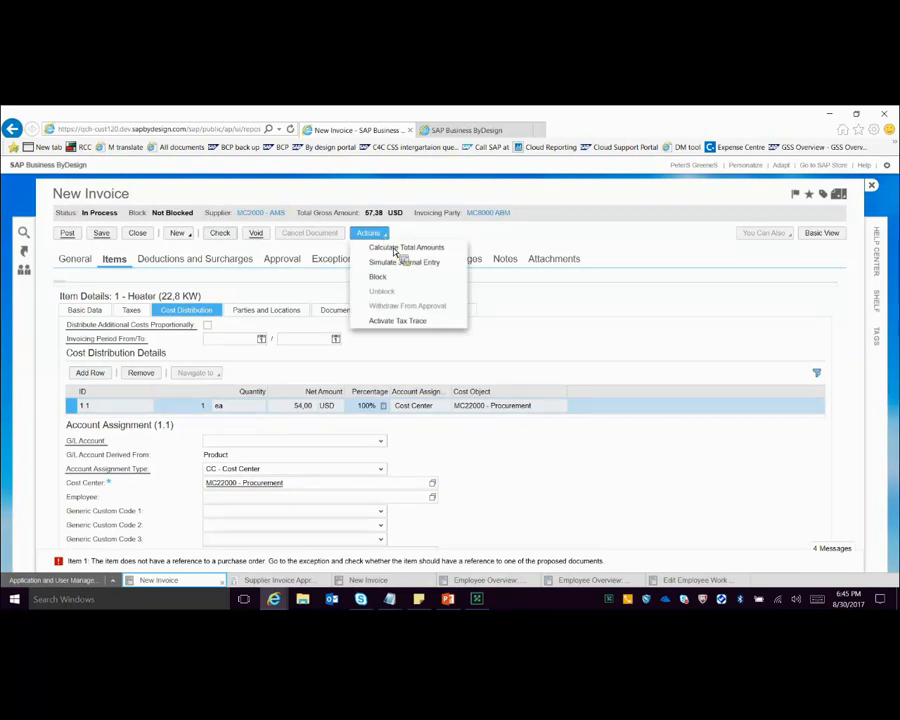
{"action": "left_click", "coordinate": [305, 264]}
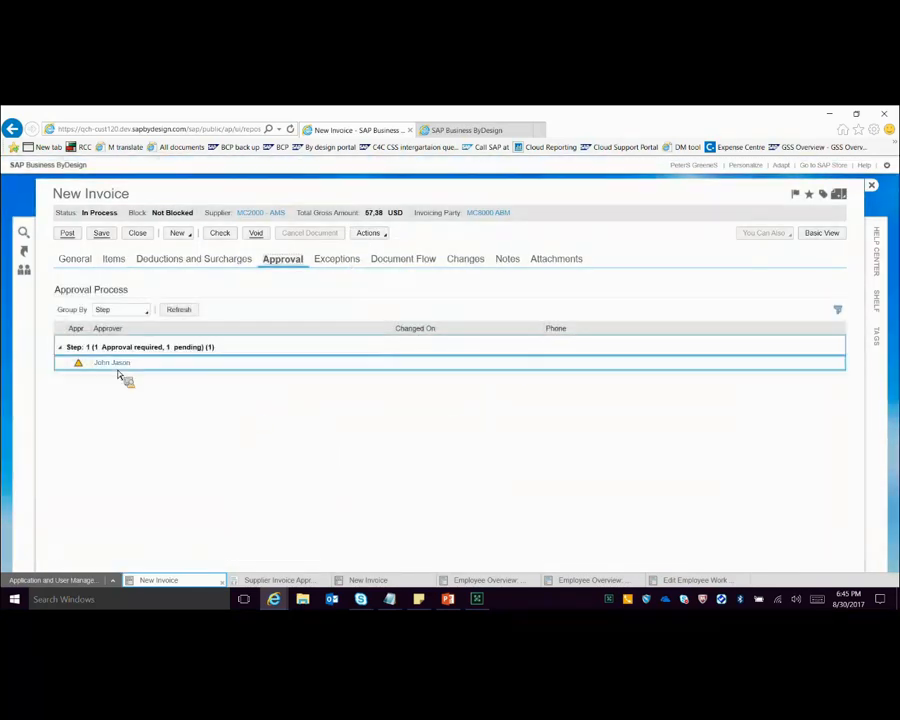
Step: Compare the invoice's approver with the reporting lines in the overviews of the responsible employee and that employee's manager
{"action": "left_click", "coordinate": [515, 577]}
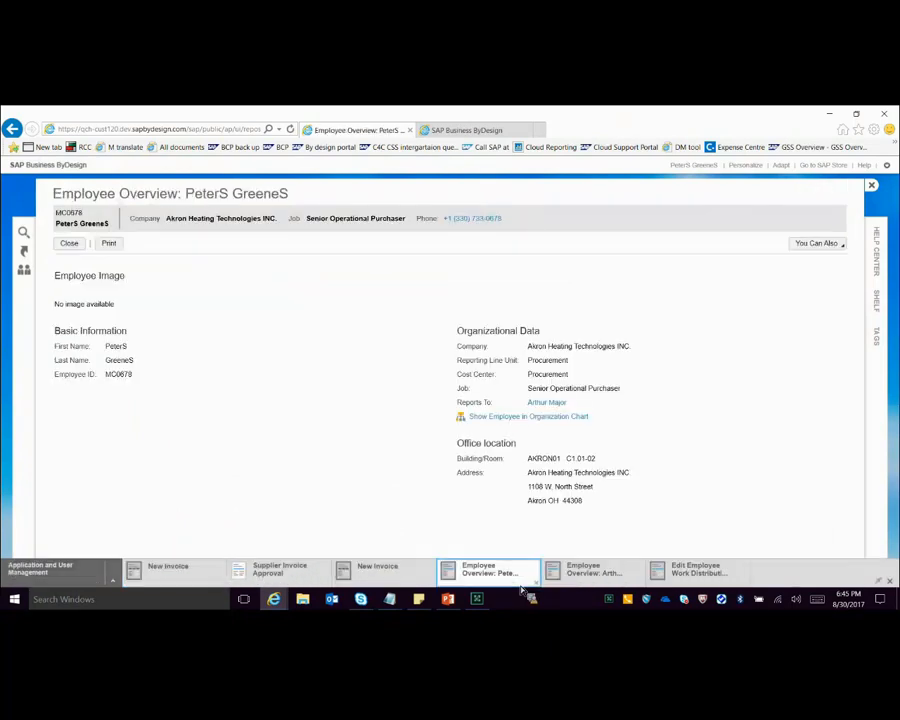
{"action": "left_click", "coordinate": [589, 580]}
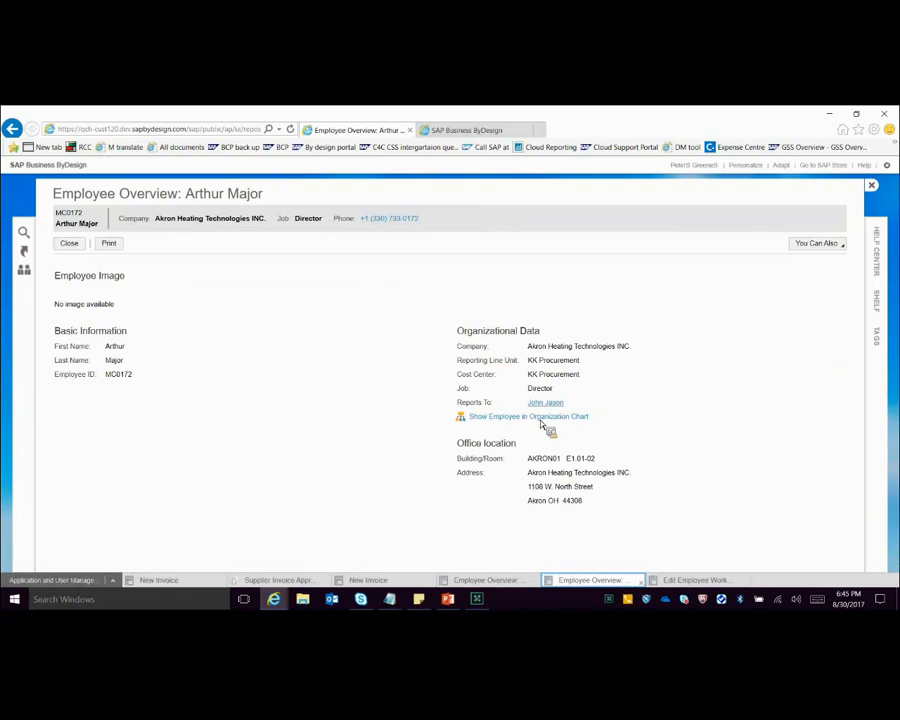
{"action": "left_click", "coordinate": [176, 583]}
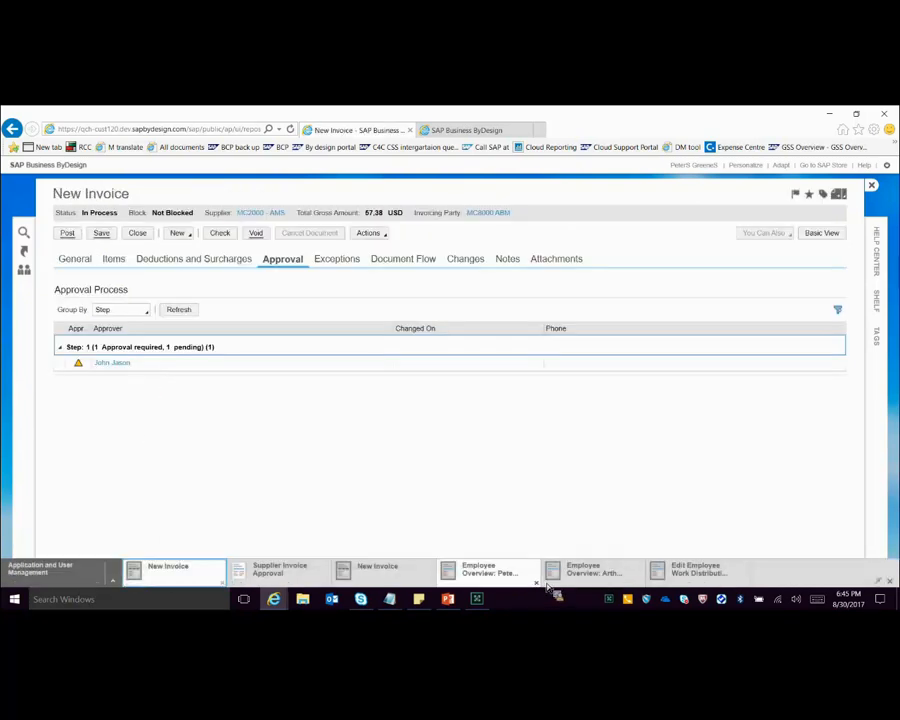
Step: Close both employee overviews and return to the earlier new invoice with the 50 USD Heater item
{"action": "left_click", "coordinate": [536, 582]}
{"action": "left_click", "coordinate": [378, 570]}
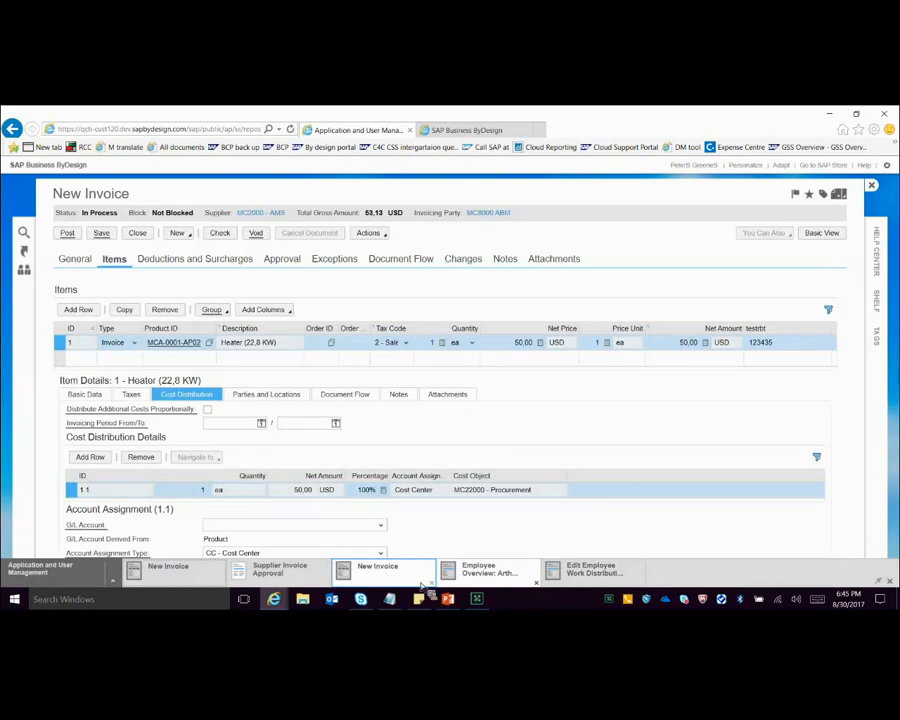
{"action": "left_click", "coordinate": [536, 582]}
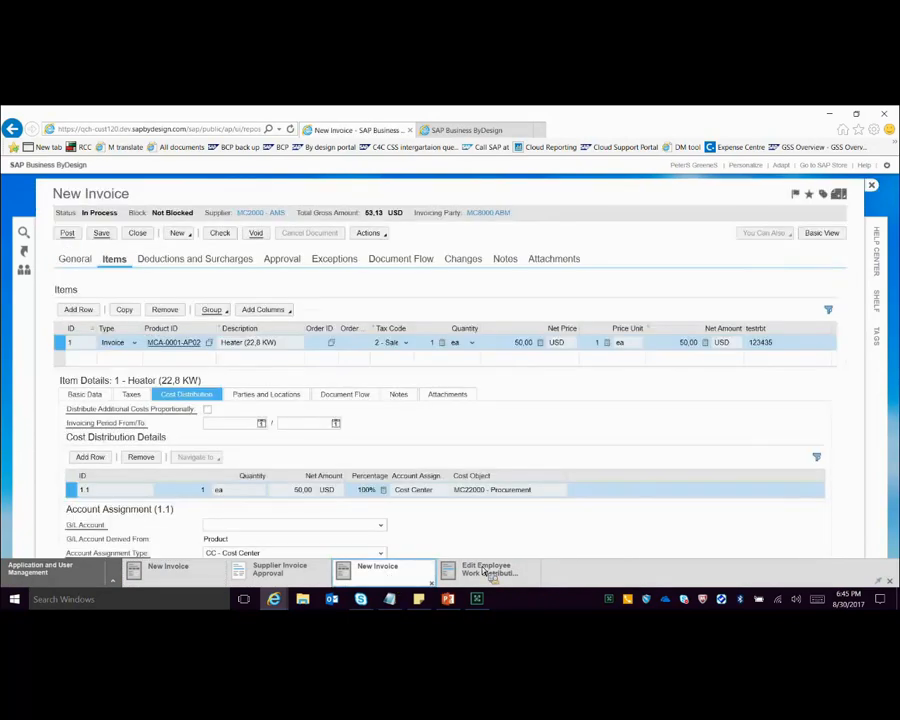
{"action": "key", "text": "Return"}
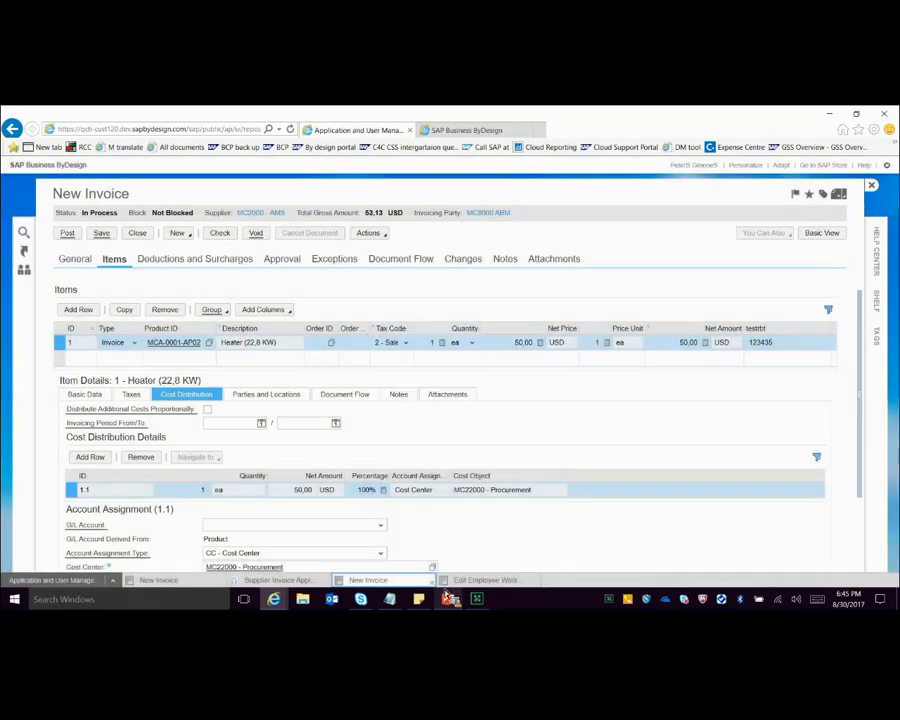
Step: Switch to the PowerPoint presentation and show slide 26 on Rule 3: Manager of Manager as a slide show
{"action": "left_click", "coordinate": [447, 598]}
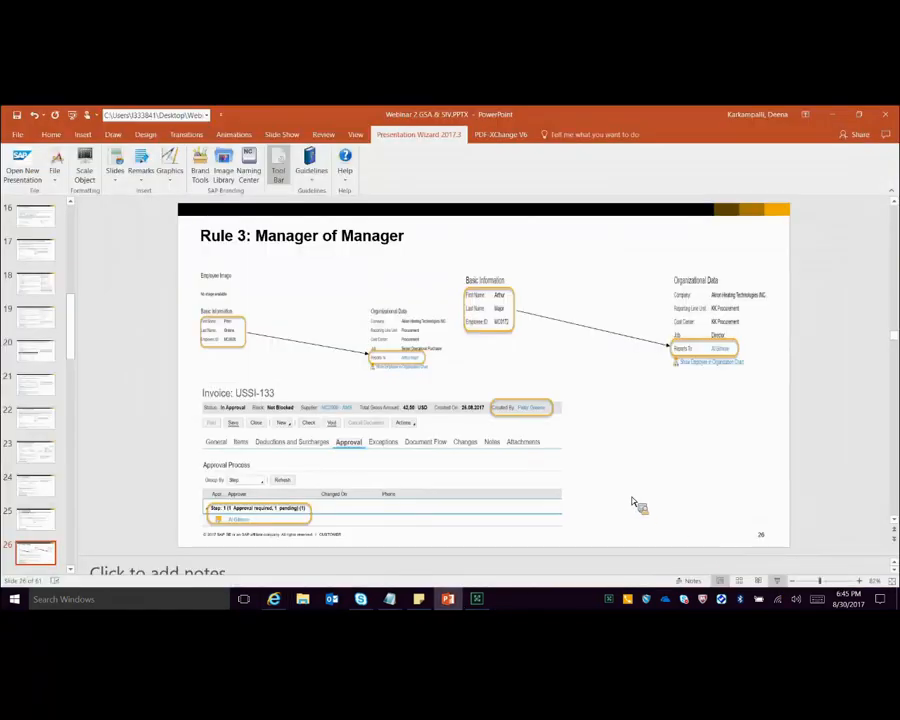
{"action": "key", "text": "shift+F5"}
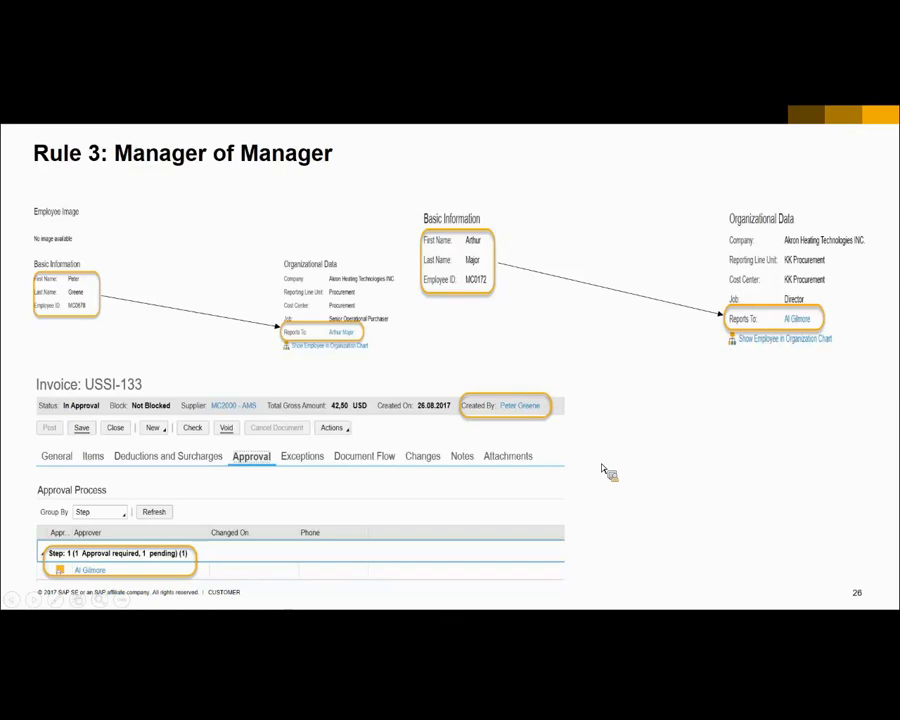
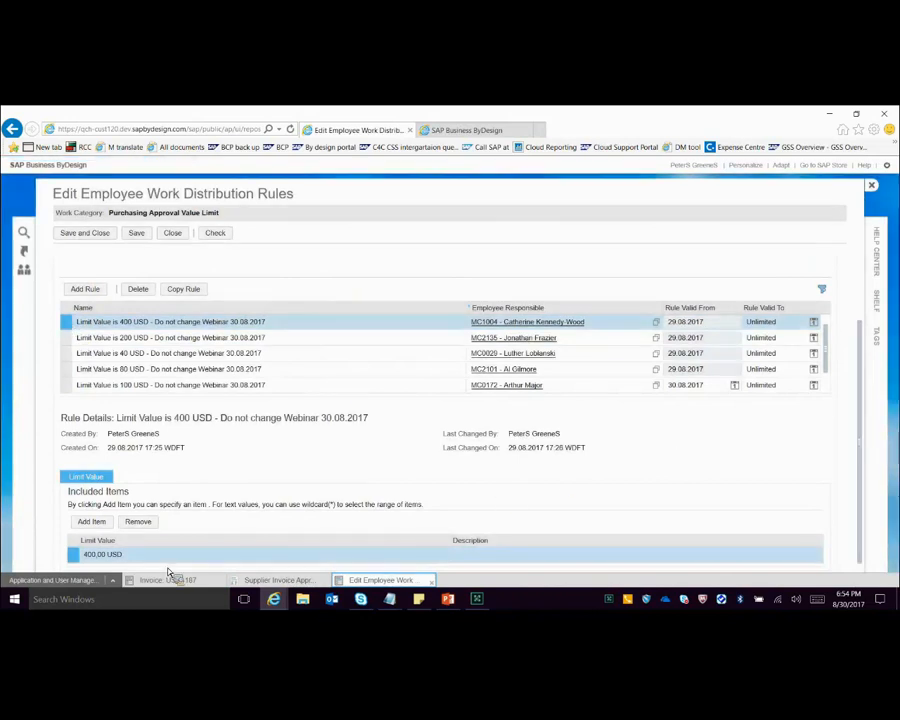
Step: Check the invoice with the 900 USD Heater item, calculate its total amounts, and display its approval process
{"action": "left_click", "coordinate": [180, 582]}
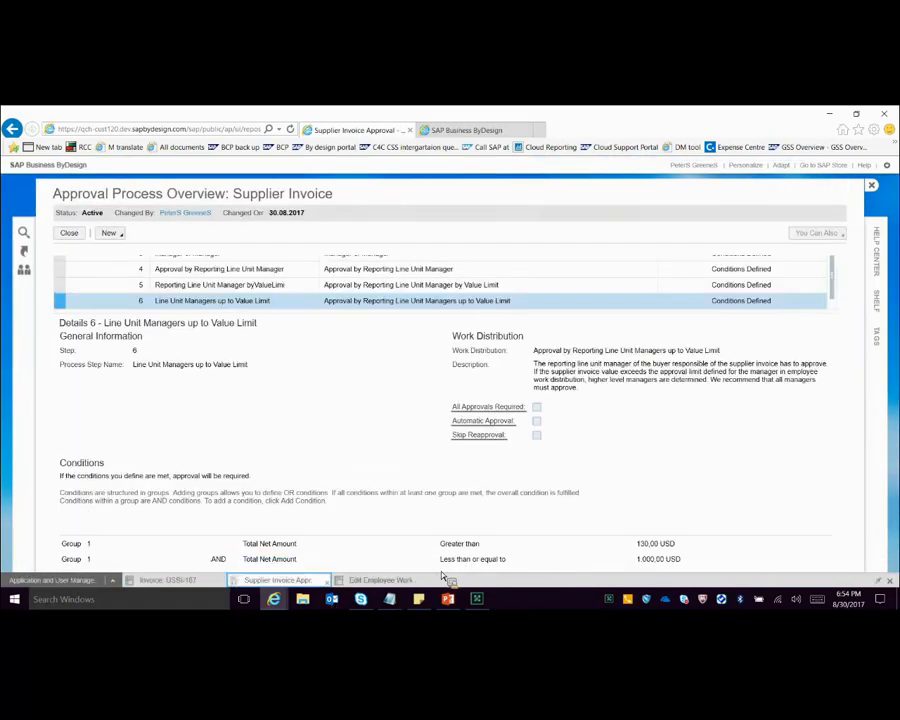
{"action": "left_click", "coordinate": [386, 582]}
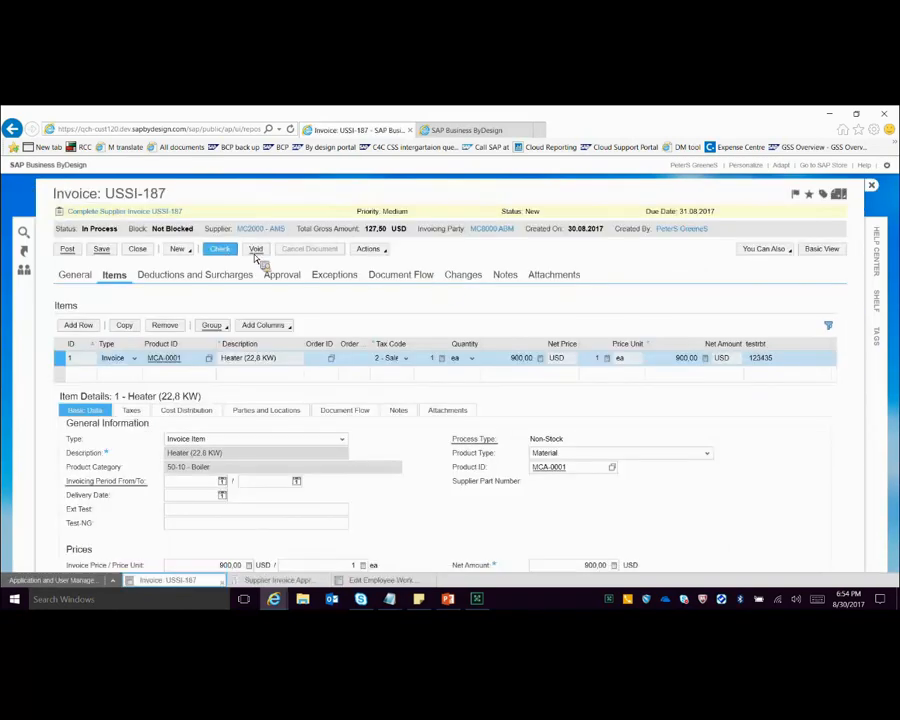
{"action": "left_click", "coordinate": [226, 251]}
{"action": "left_click", "coordinate": [369, 249]}
{"action": "left_click", "coordinate": [385, 263]}
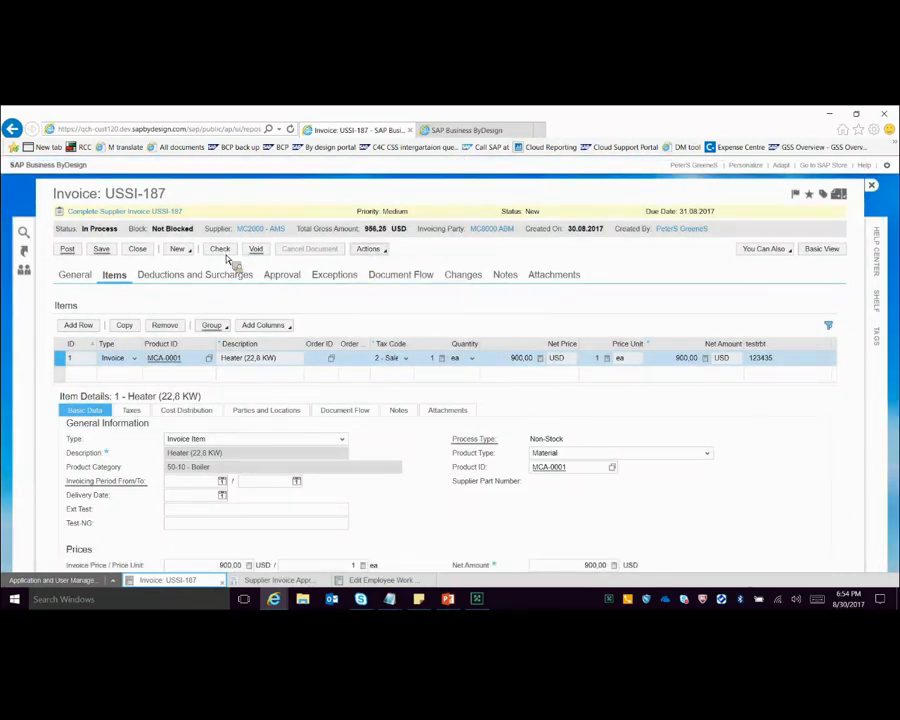
{"action": "left_click", "coordinate": [226, 253]}
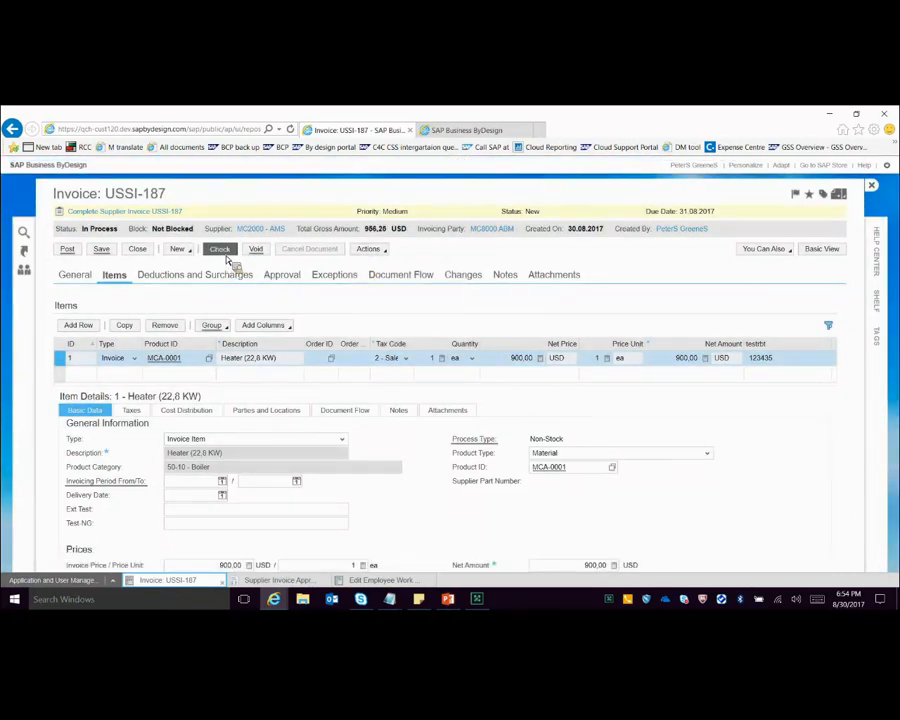
{"action": "left_click", "coordinate": [299, 284]}
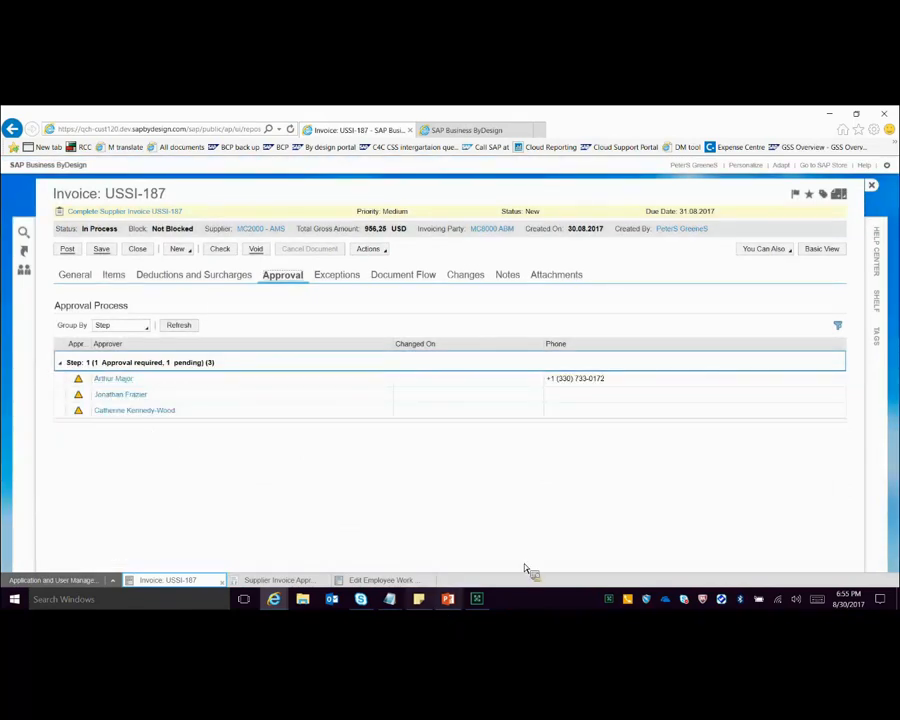
Step: Switch to the PowerPoint presentation and show slides 33 to 35 on Rule 6 and Rule 7: Approval by Recipient as a slide show
{"action": "key", "text": "alt+Tab"}
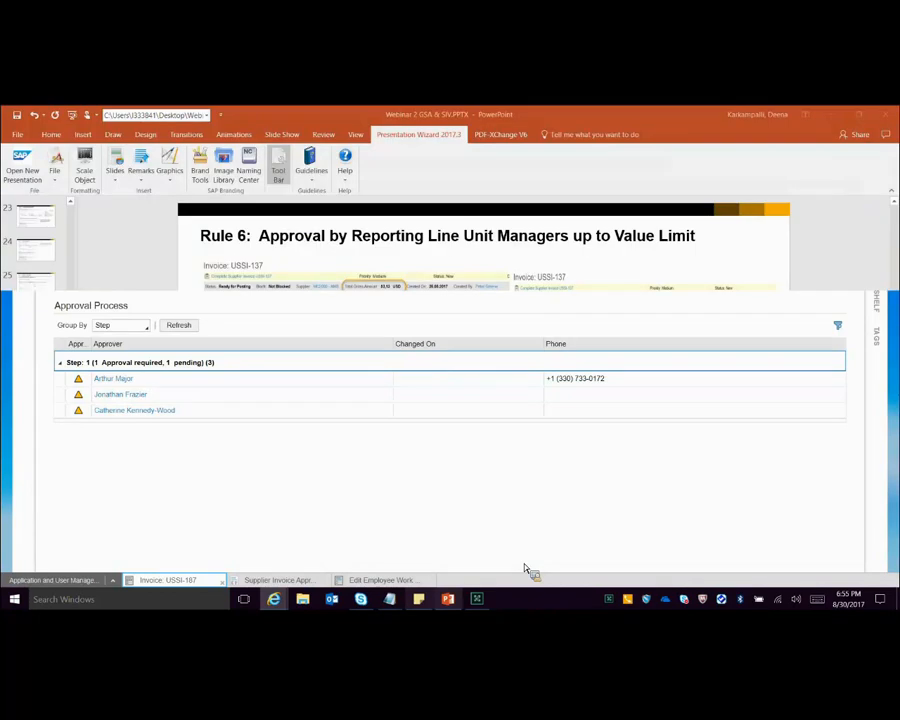
{"action": "key", "text": "shift+F5"}
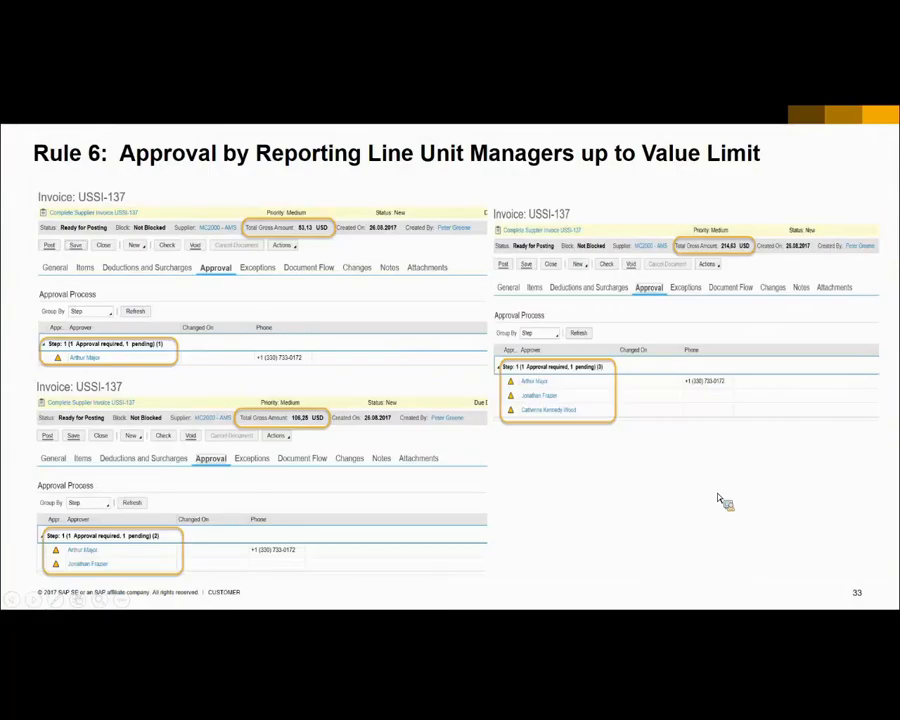
{"action": "key", "text": "Right"}
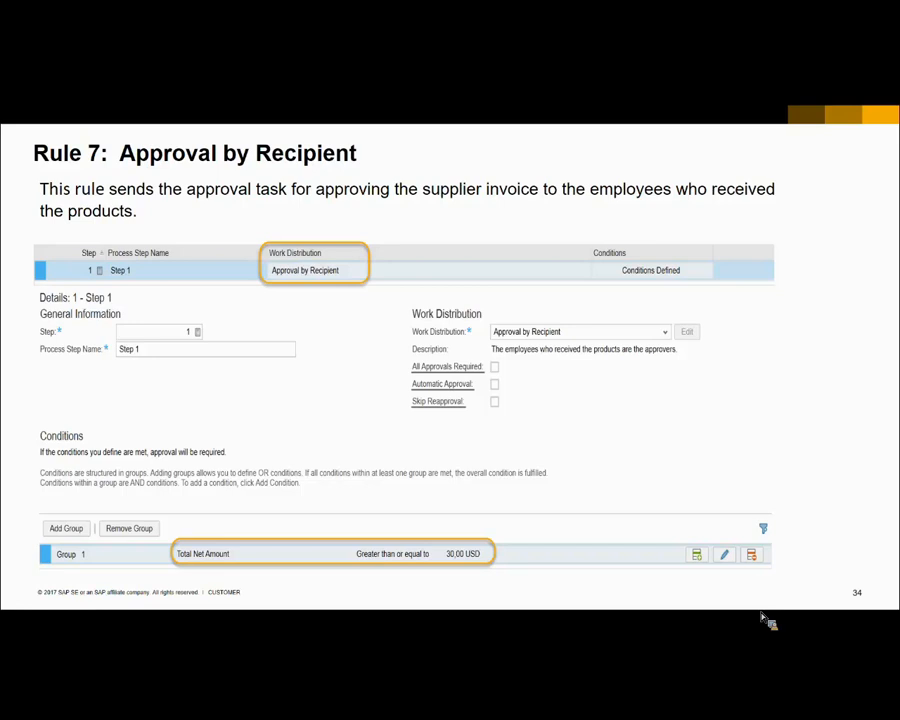
{"action": "left_click", "coordinate": [574, 446]}
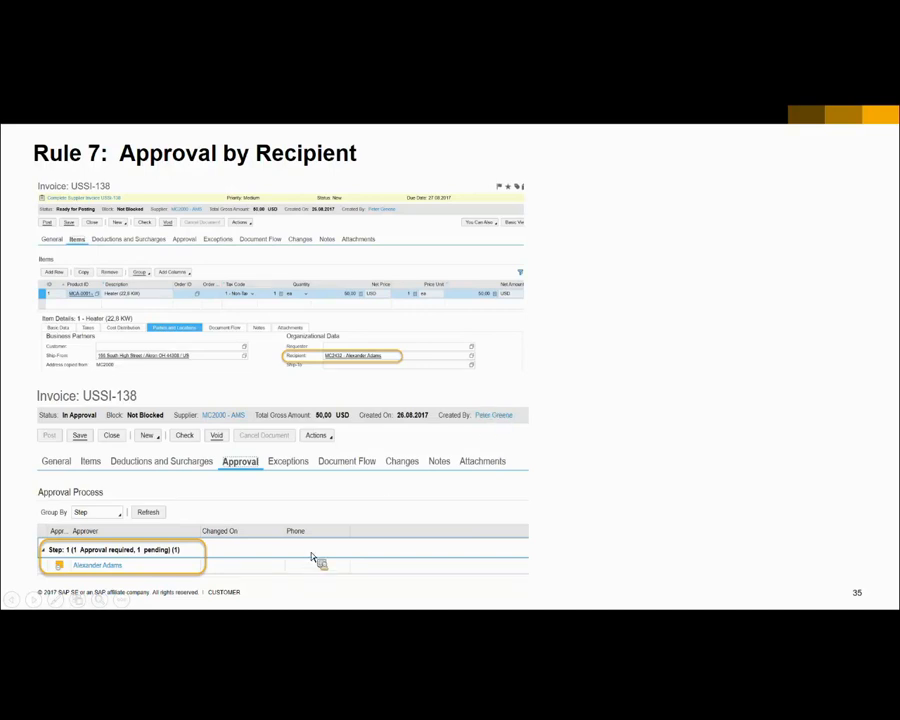
Step: Return to SAP Business ByDesign, copy the 40 USD AMS invoice from Invoices and Credit Memos, and display the copy's items
{"action": "key", "text": "Escape"}
{"action": "key", "text": "alt+Tab"}
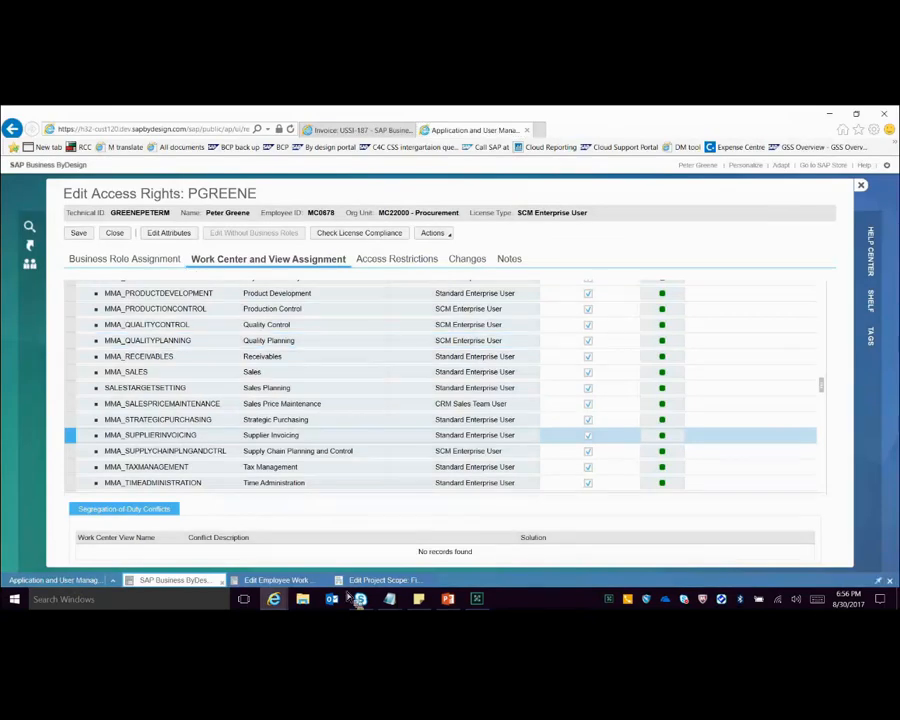
{"action": "left_click", "coordinate": [834, 199]}
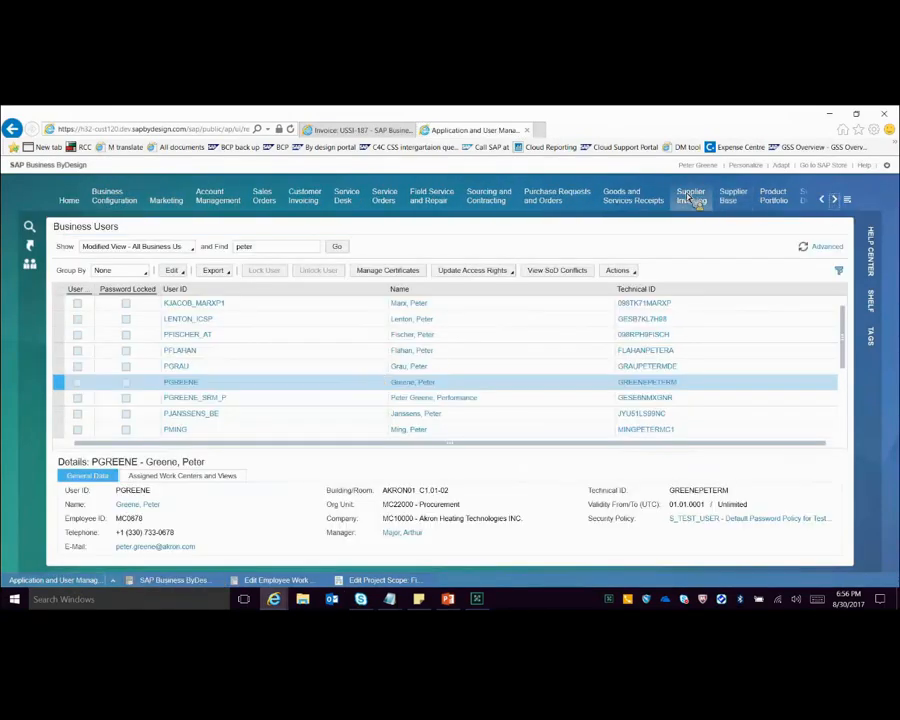
{"action": "mouse_move", "coordinate": [690, 197]}
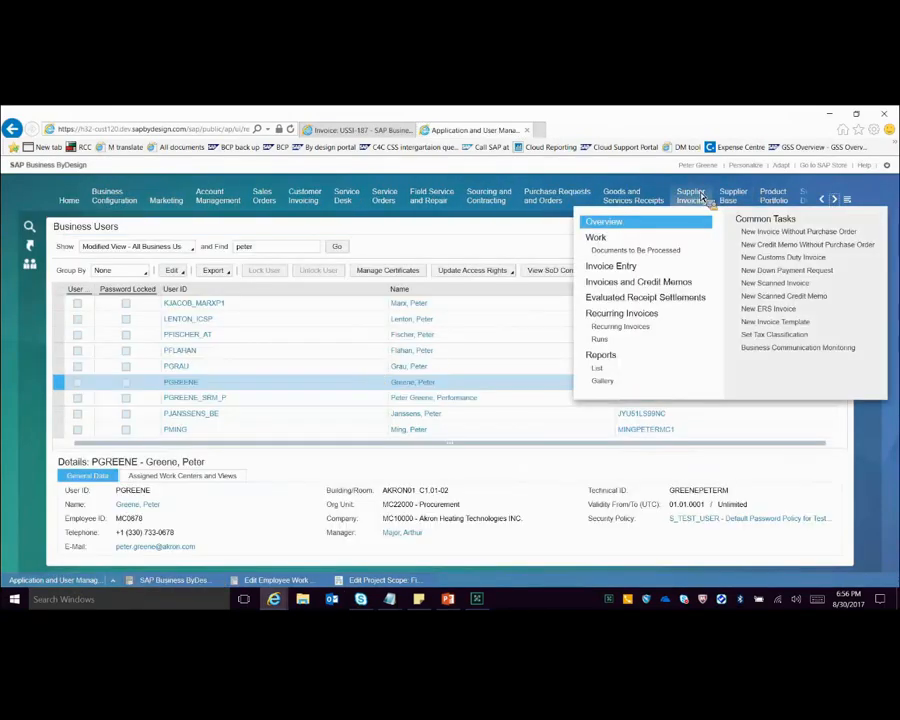
{"action": "left_click", "coordinate": [657, 292]}
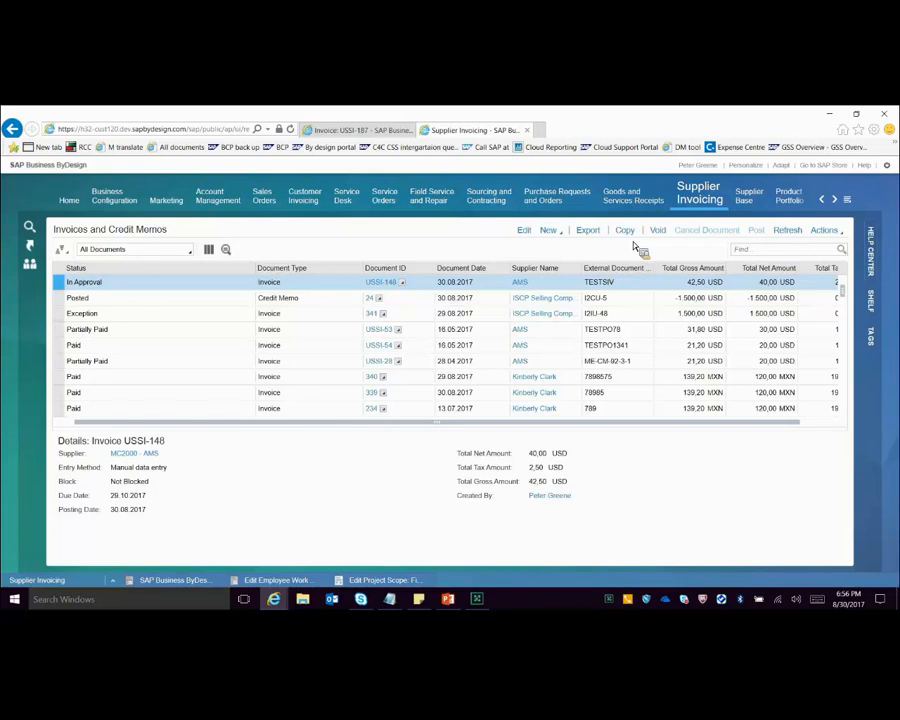
{"action": "left_click", "coordinate": [628, 232]}
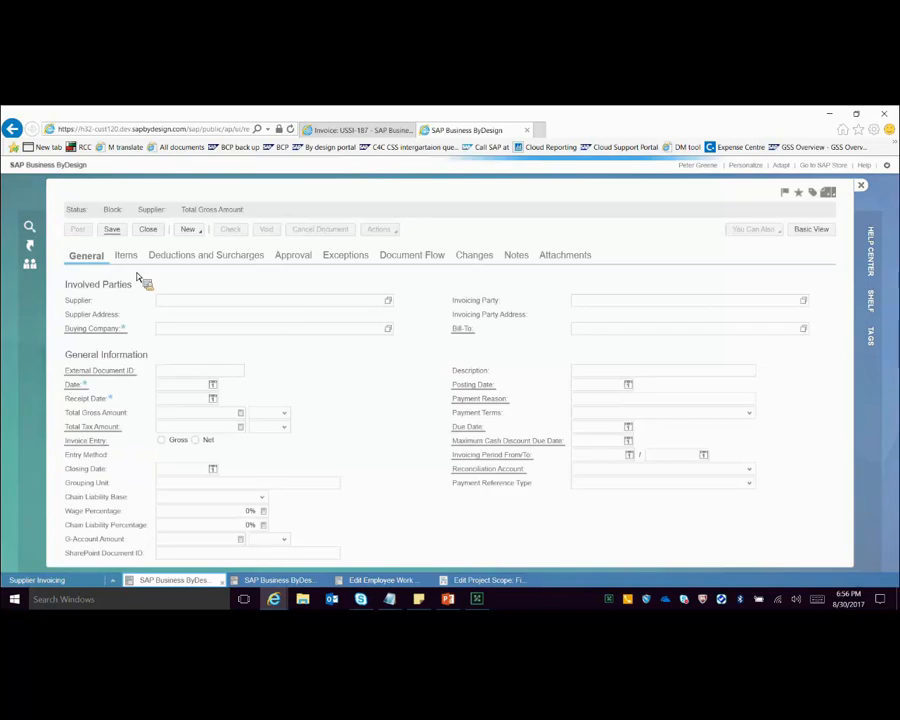
{"action": "left_click", "coordinate": [130, 261]}
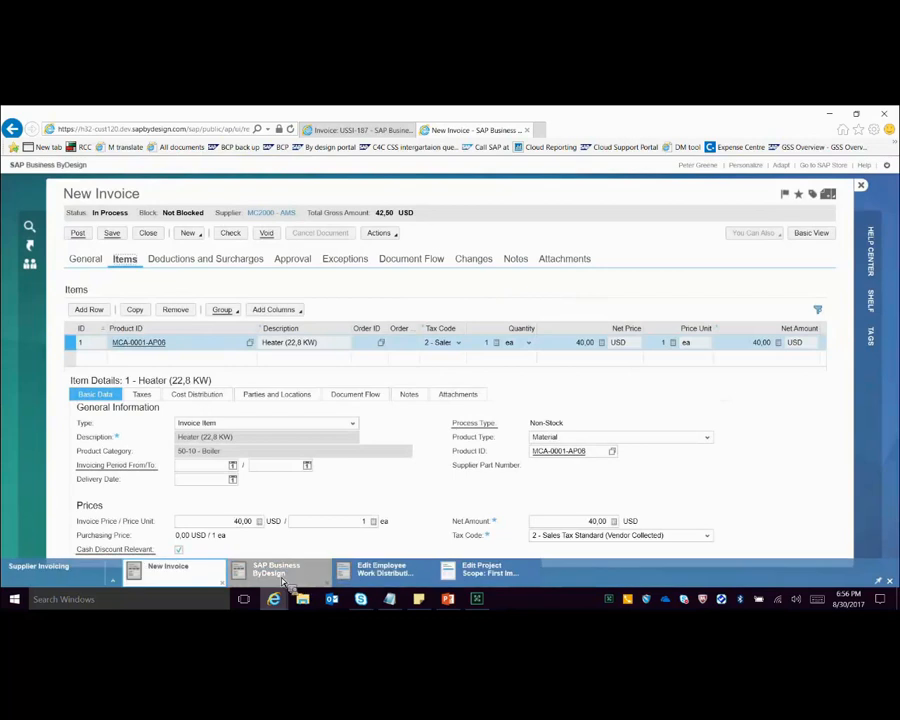
Step: Open the active Supplier Invoice approval process in Application and User Management and examine the conditions of the Approval by Recipient step
{"action": "left_click", "coordinate": [280, 572]}
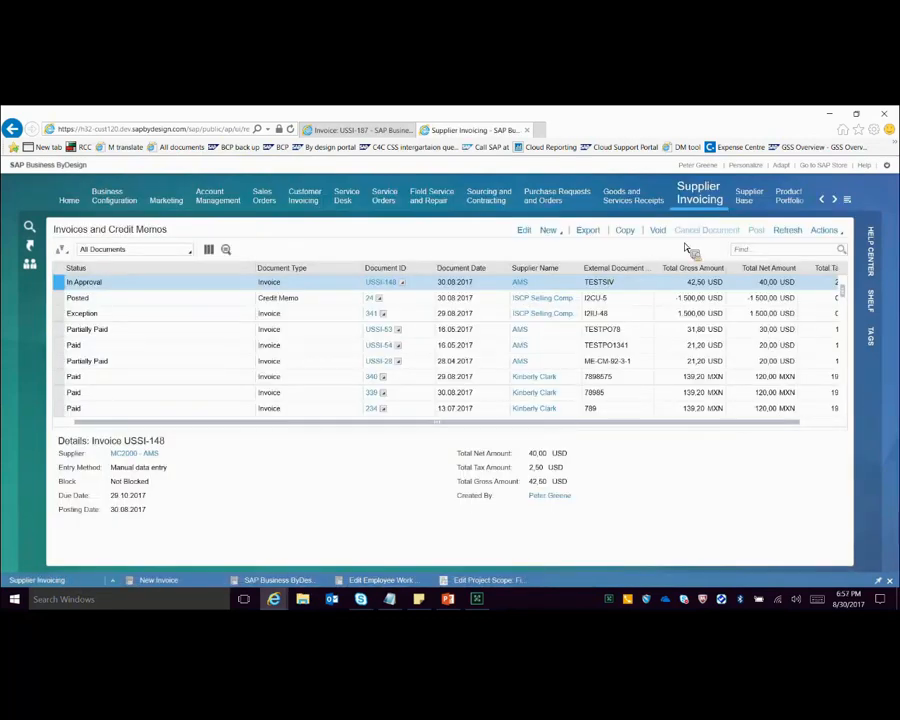
{"action": "left_click", "coordinate": [821, 199]}
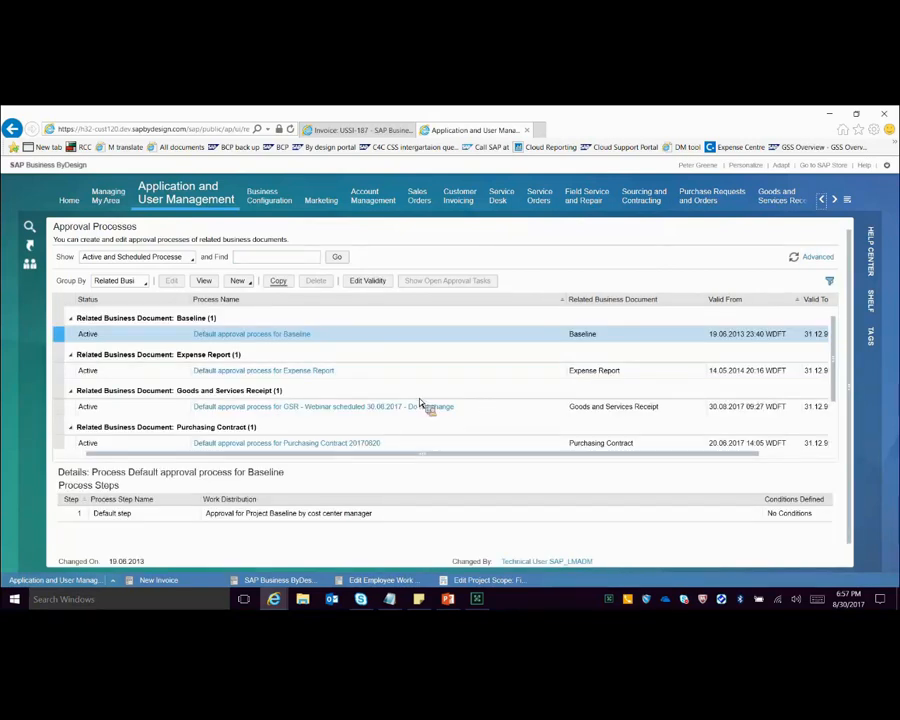
{"action": "scroll", "coordinate": [430, 406], "scroll_direction": "down", "scroll_amount": 3}
{"action": "left_click", "coordinate": [522, 430]}
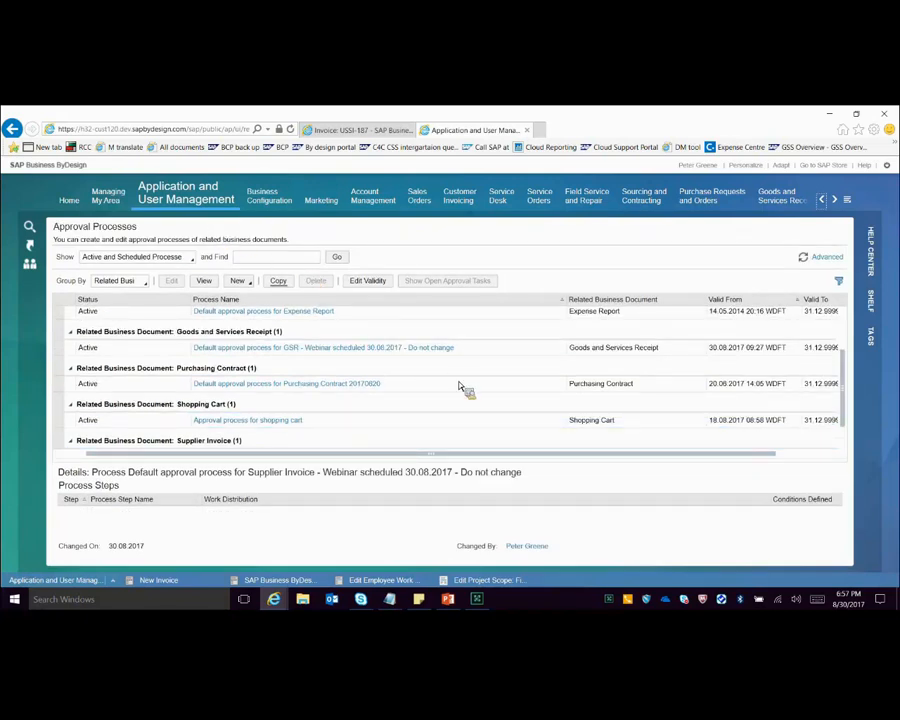
{"action": "scroll", "coordinate": [460, 387], "scroll_direction": "down", "scroll_amount": 2}
{"action": "scroll", "coordinate": [462, 392], "scroll_direction": "down", "scroll_amount": 1}
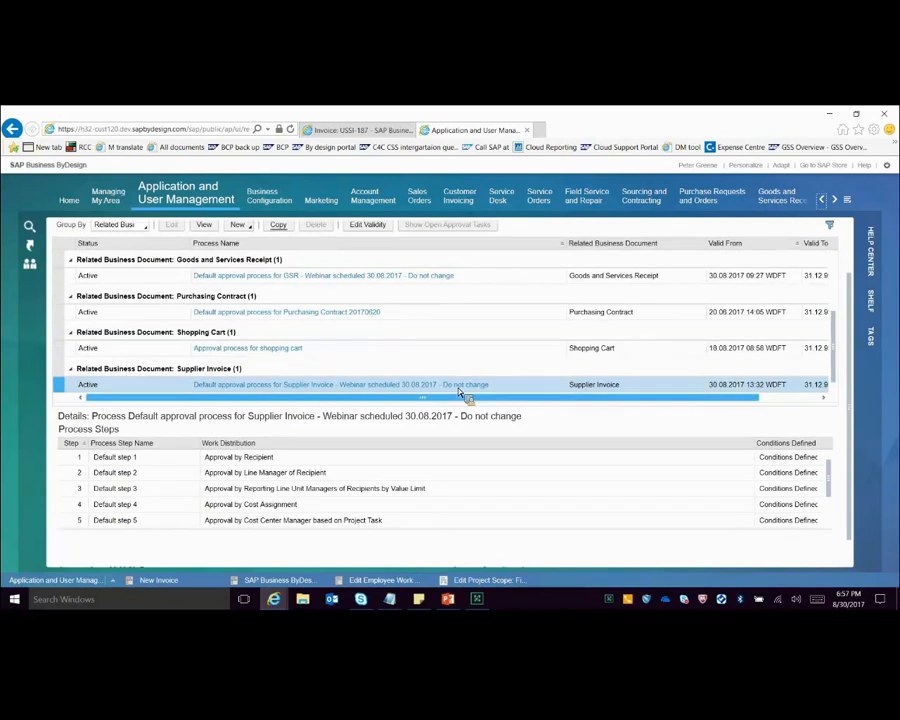
{"action": "left_click", "coordinate": [466, 393]}
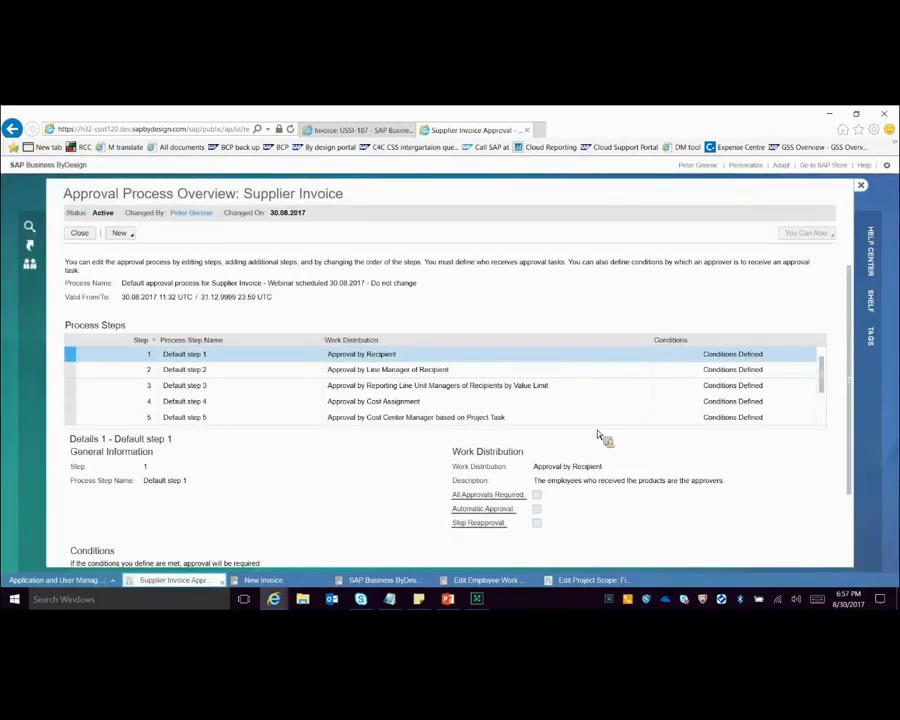
{"action": "scroll", "coordinate": [420, 524], "scroll_direction": "down", "scroll_amount": 1}
{"action": "scroll", "coordinate": [340, 536], "scroll_direction": "down", "scroll_amount": 1}
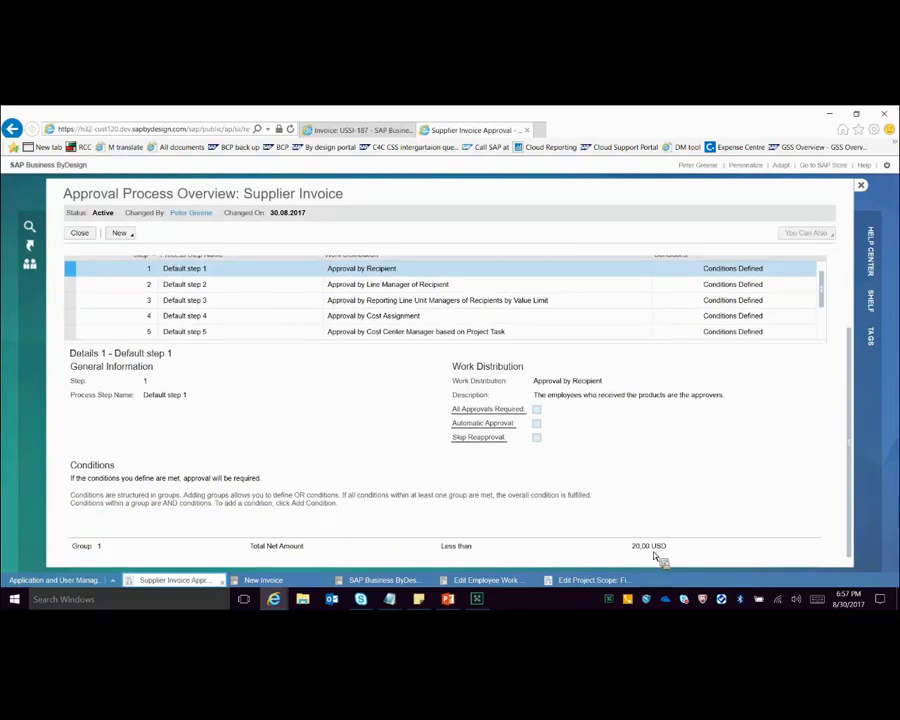
Step: In the new invoice, set the Heater item's net price to 15 USD and recalculate the total amounts
{"action": "left_click", "coordinate": [300, 582]}
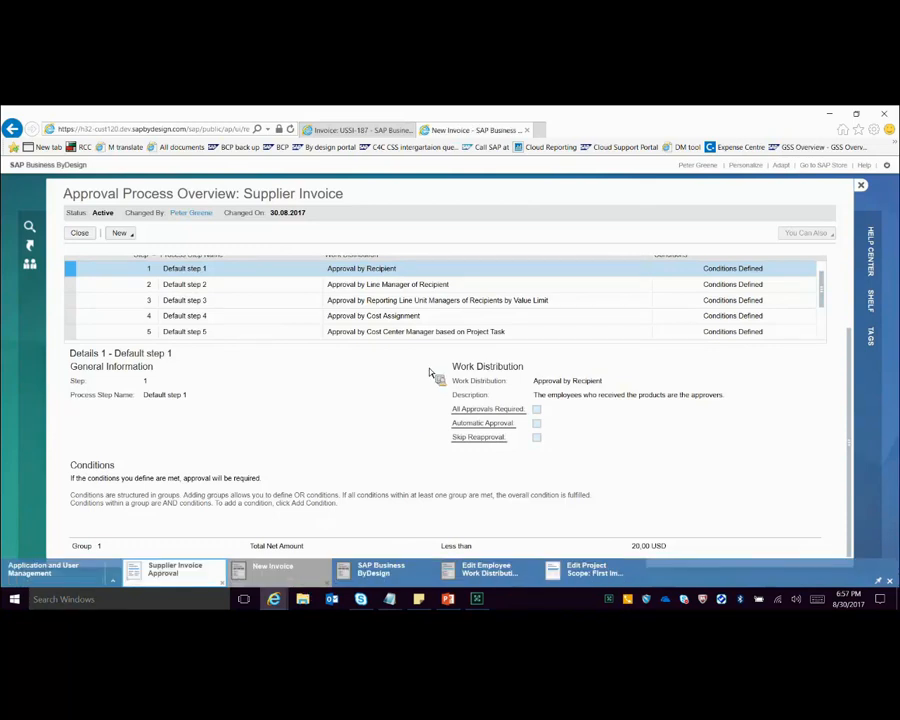
{"action": "left_click", "coordinate": [579, 344]}
{"action": "type", "text": "15"}
{"action": "key", "text": "Return"}
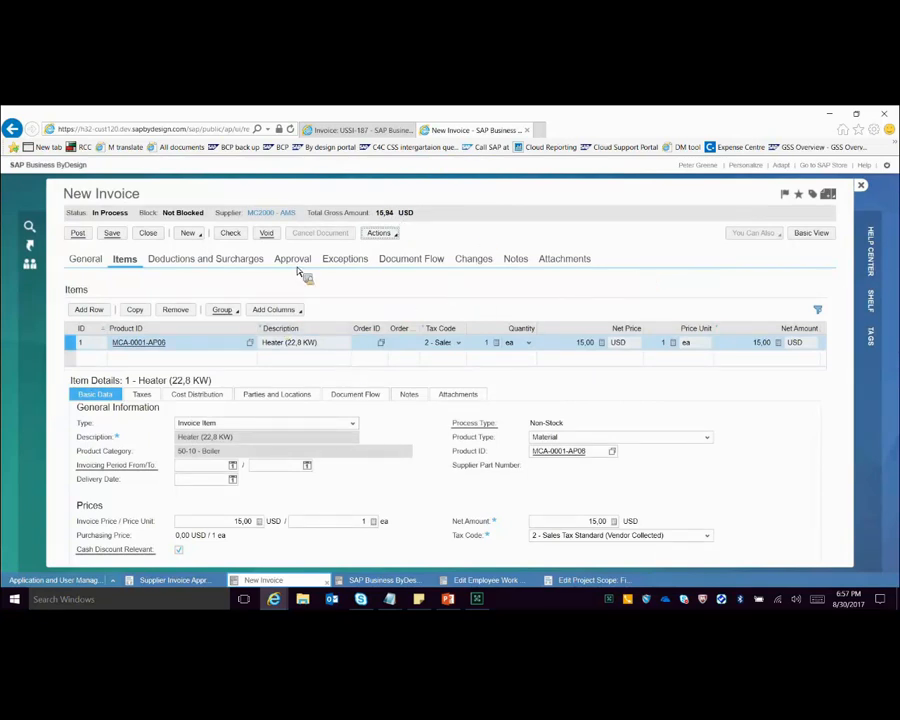
Step: Assign an employee as the Heater item's recipient by searching for the employee's name and selecting the matching suggestion
{"action": "left_click", "coordinate": [277, 394]}
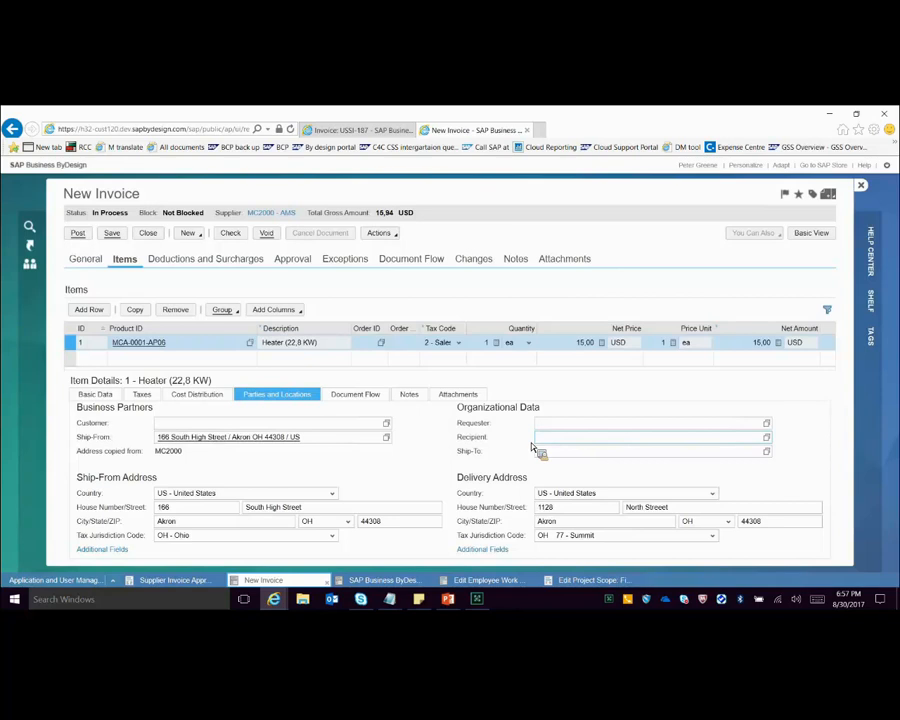
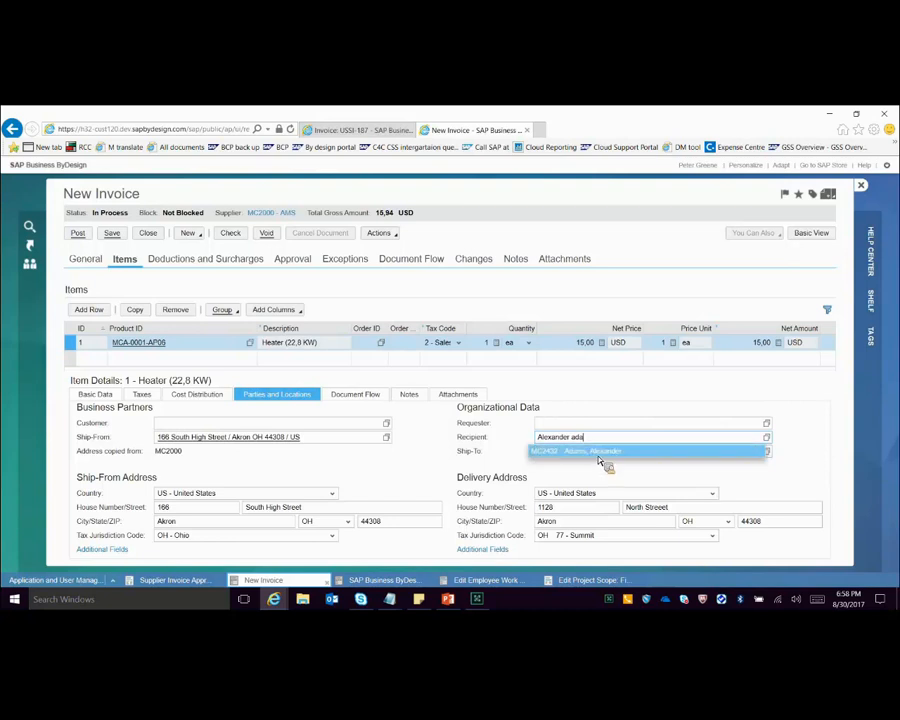
{"action": "left_click", "coordinate": [598, 455]}
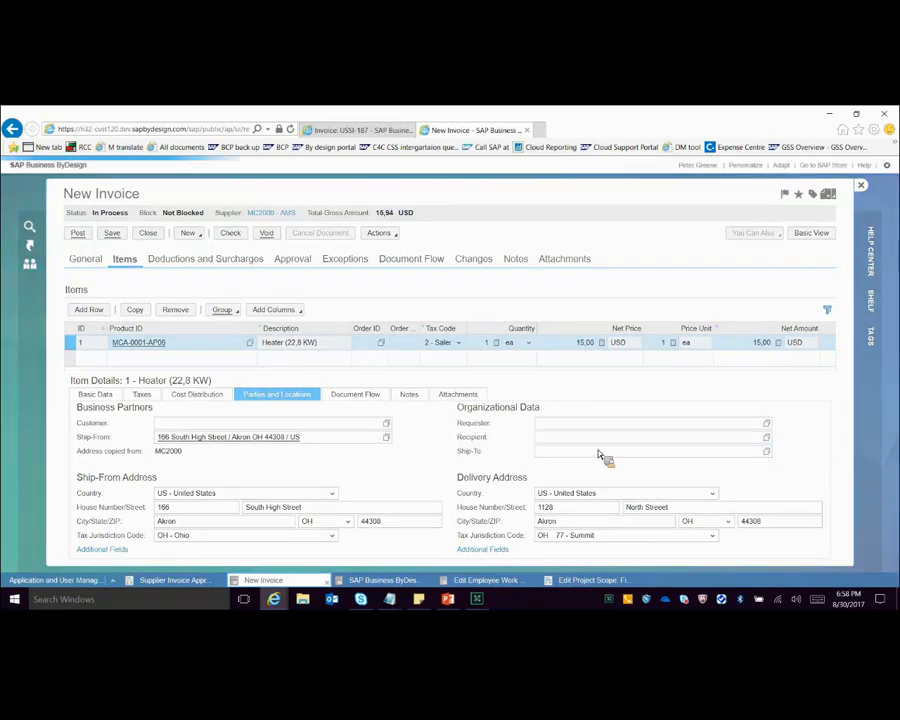
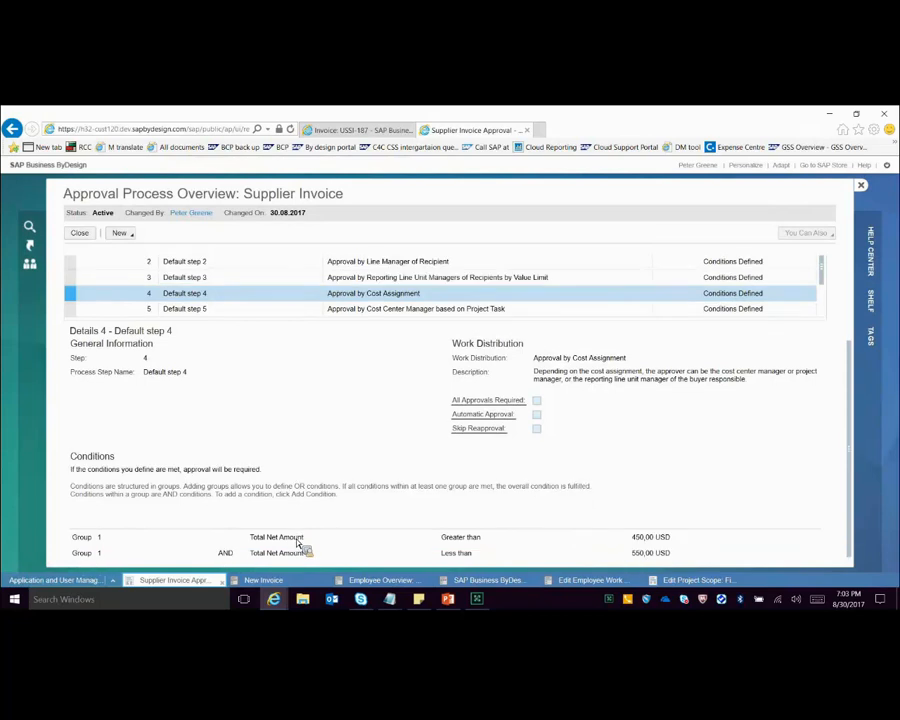
Step: In the new invoice, set the Heater item's net price to 500 USD
{"action": "left_click", "coordinate": [263, 580]}
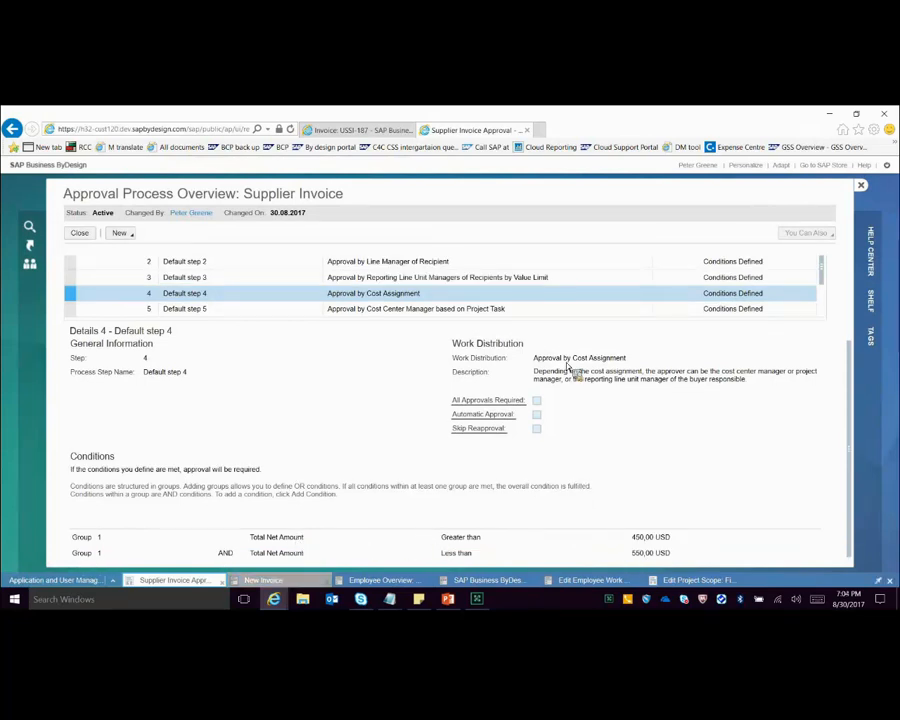
{"action": "left_click", "coordinate": [124, 259]}
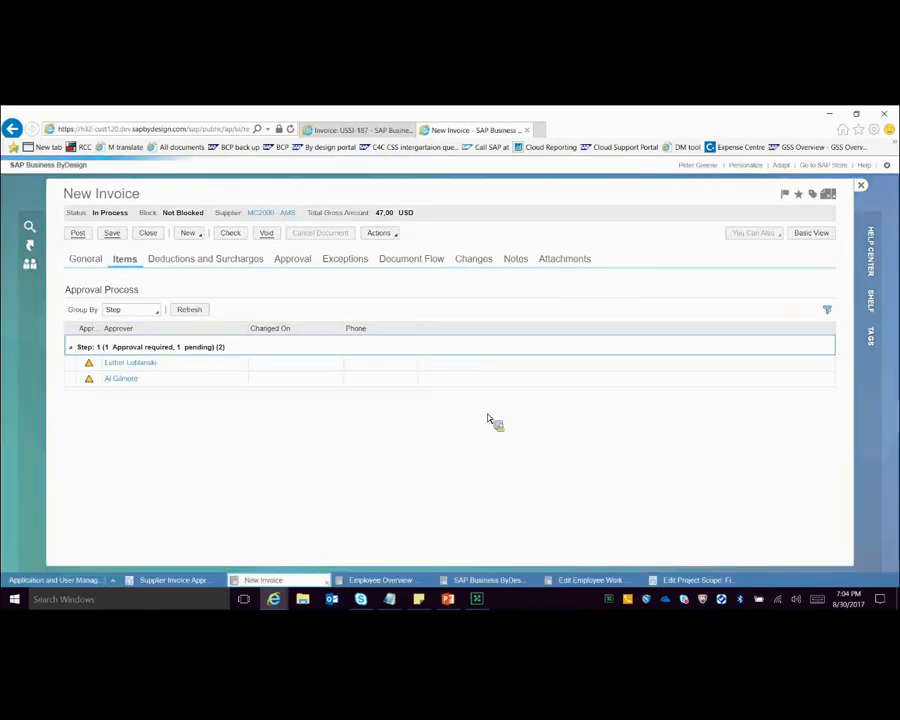
{"action": "left_click", "coordinate": [572, 346]}
{"action": "type", "text": "500"}
{"action": "key", "text": "Return"}
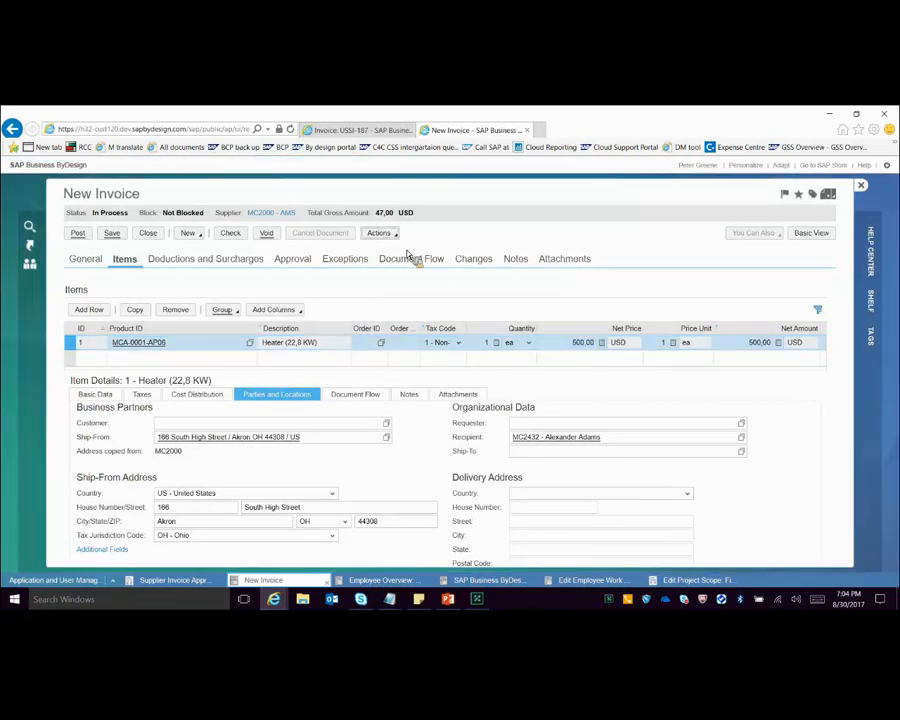
Step: Examine the new invoice's pending approvers and the conditions of the Approval by Cost Assignment step in the Supplier Invoice approval process
{"action": "left_click", "coordinate": [292, 258]}
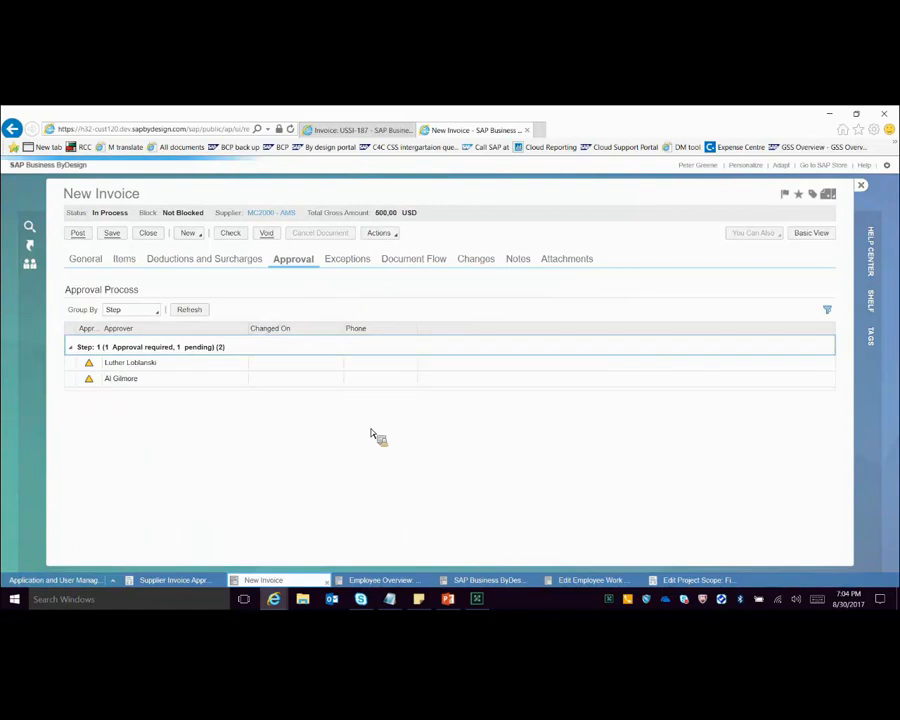
{"action": "left_click", "coordinate": [190, 364]}
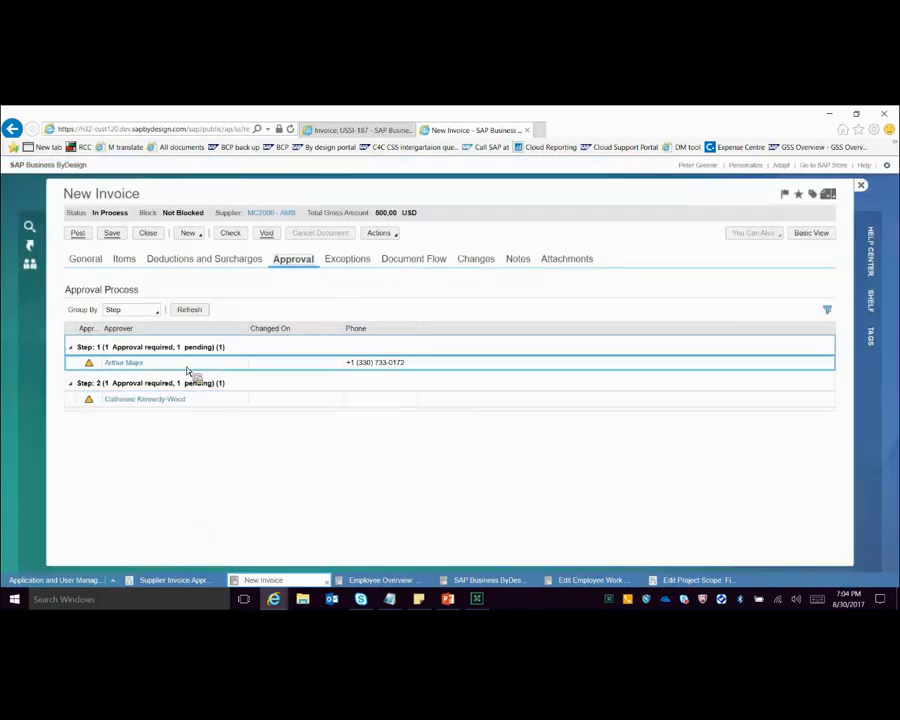
{"action": "left_click", "coordinate": [223, 401]}
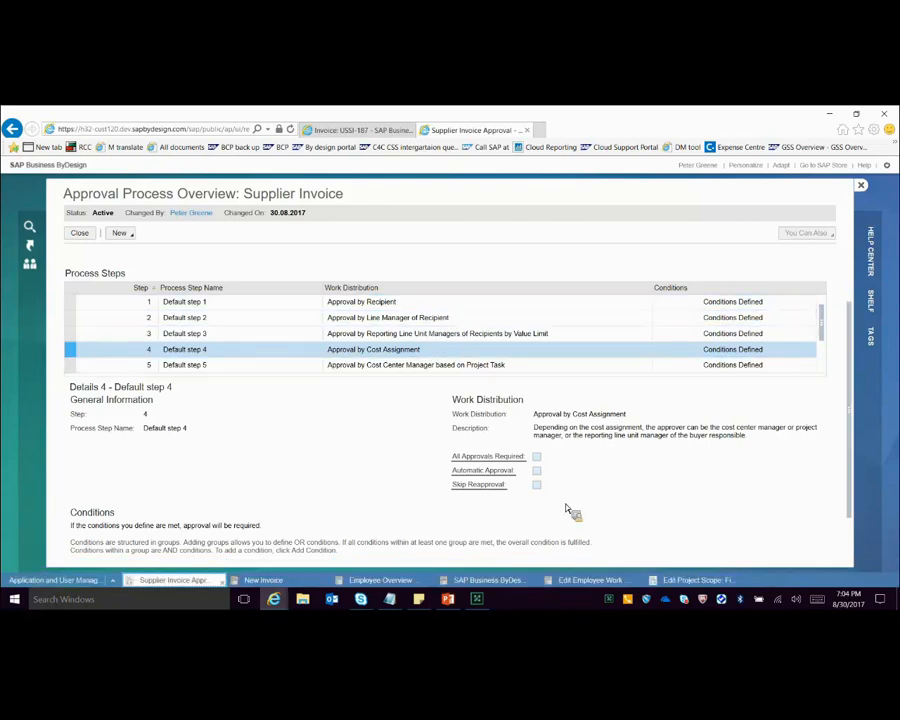
{"action": "scroll", "coordinate": [252, 533], "scroll_direction": "down", "scroll_amount": 1}
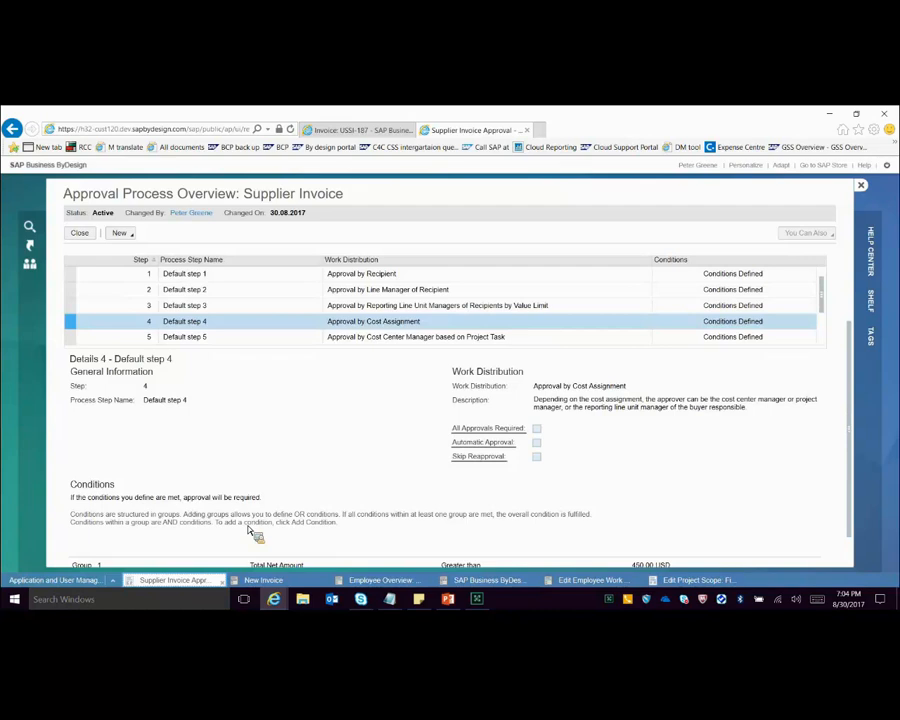
{"action": "scroll", "coordinate": [248, 530], "scroll_direction": "down", "scroll_amount": 1}
Step: Check the Heater item's cost distribution, open the overview of its assigned cost center, and compare it with the invoice's approvers
{"action": "left_click", "coordinate": [273, 580]}
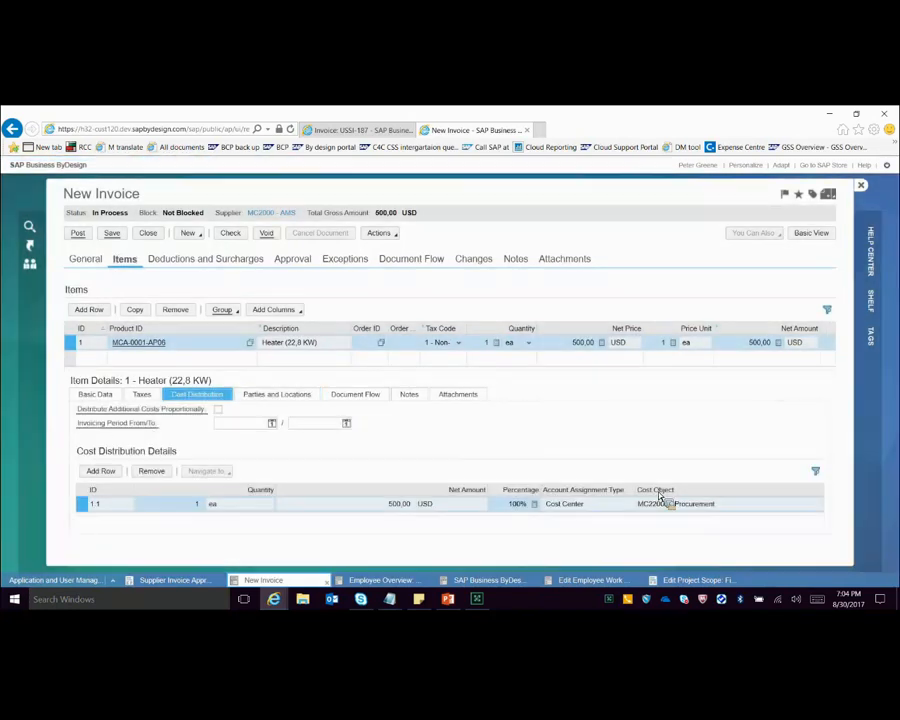
{"action": "scroll", "coordinate": [706, 437], "scroll_direction": "down", "scroll_amount": 1}
{"action": "double_click", "coordinate": [240, 540]}
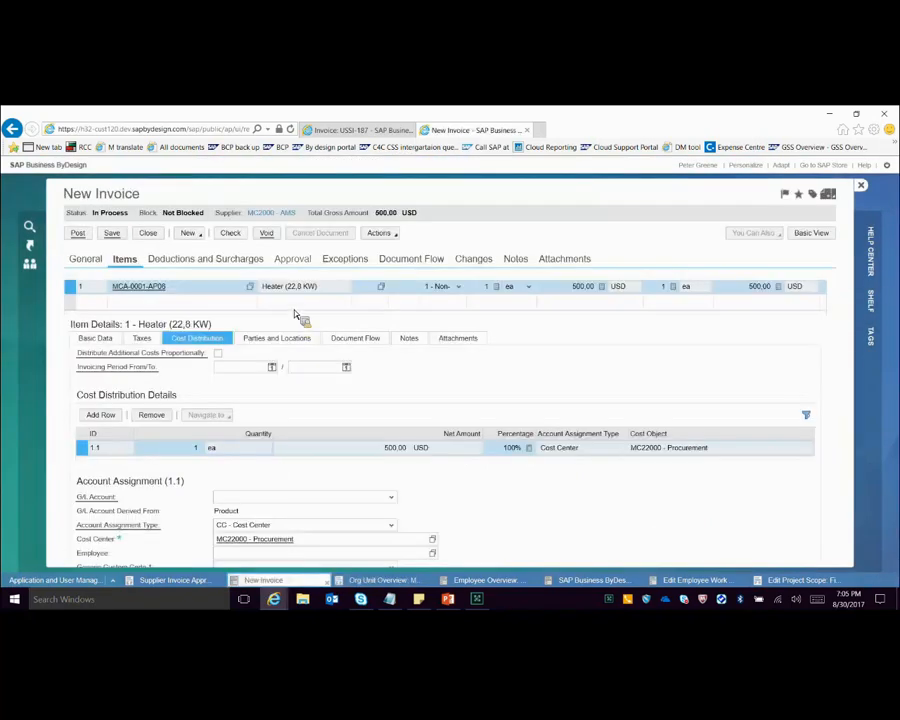
{"action": "left_click", "coordinate": [304, 263]}
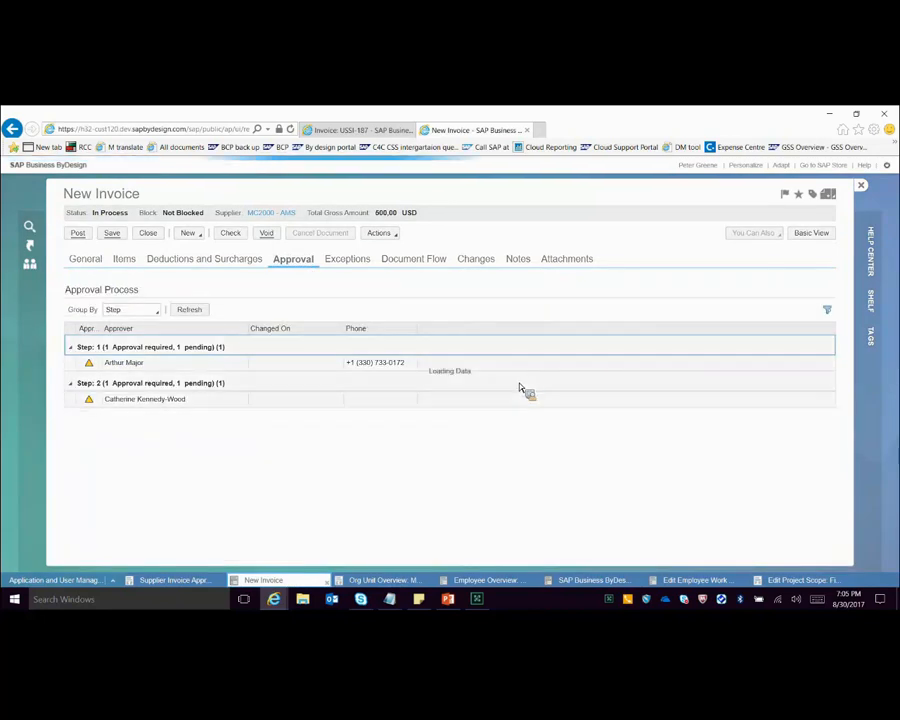
Step: Change the Heater item's account assignment type to PRO - Project Task and assign project task COC23
{"action": "left_click", "coordinate": [128, 266]}
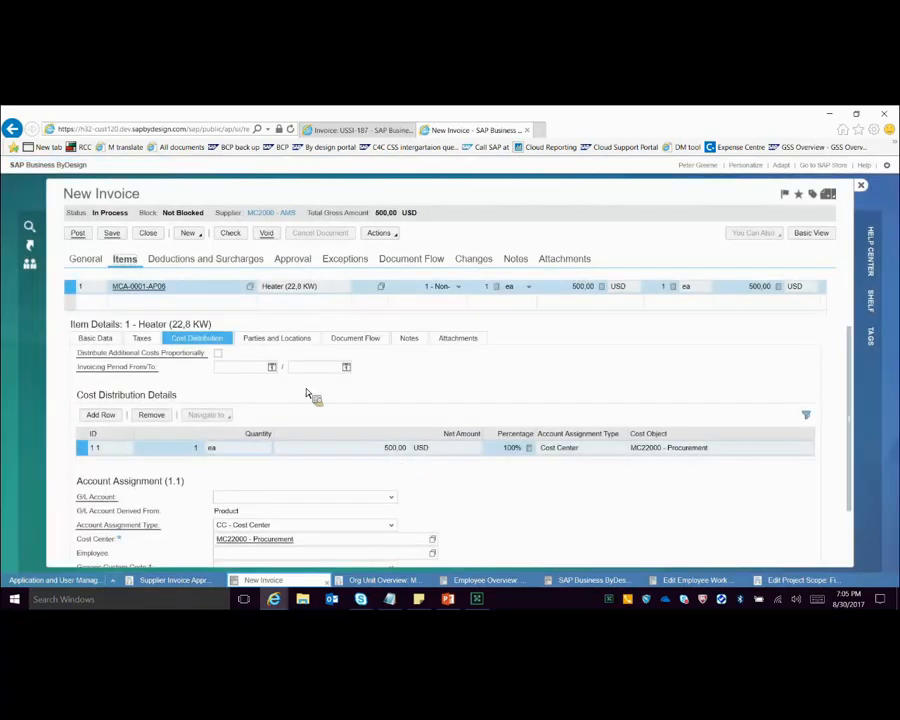
{"action": "scroll", "coordinate": [446, 450], "scroll_direction": "down", "scroll_amount": 1}
{"action": "left_click", "coordinate": [391, 452]}
{"action": "left_click", "coordinate": [300, 424]}
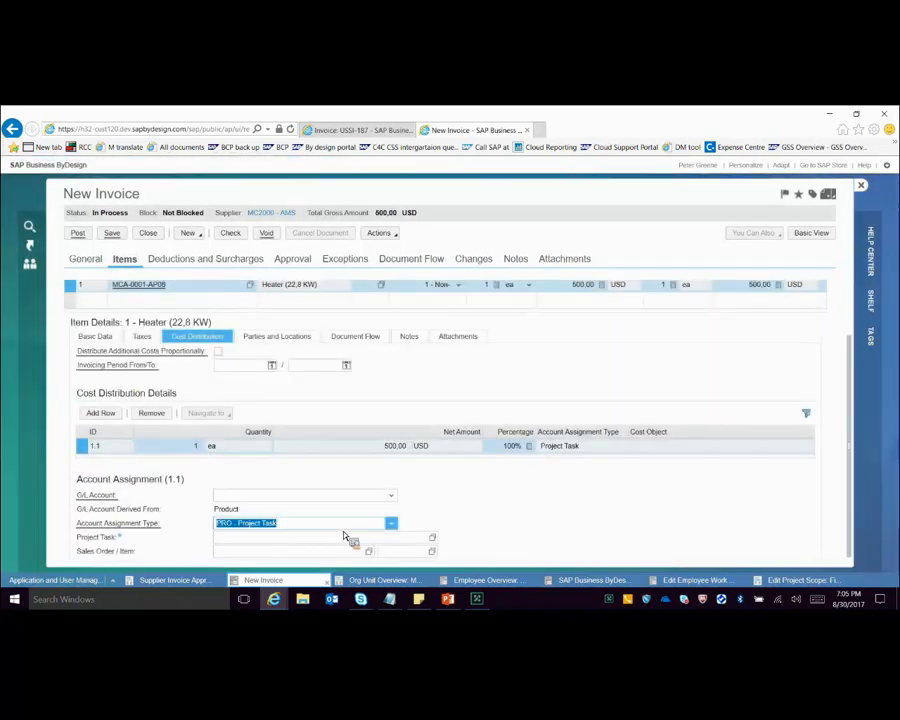
{"action": "left_click", "coordinate": [324, 545]}
{"action": "type", "text": "COC23"}
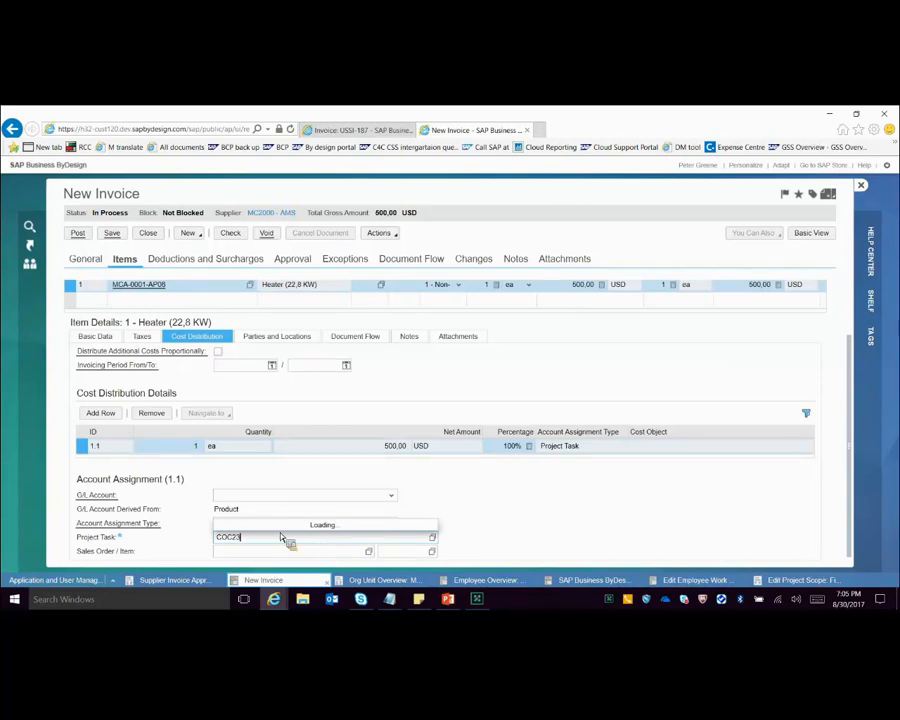
{"action": "left_click", "coordinate": [256, 522]}
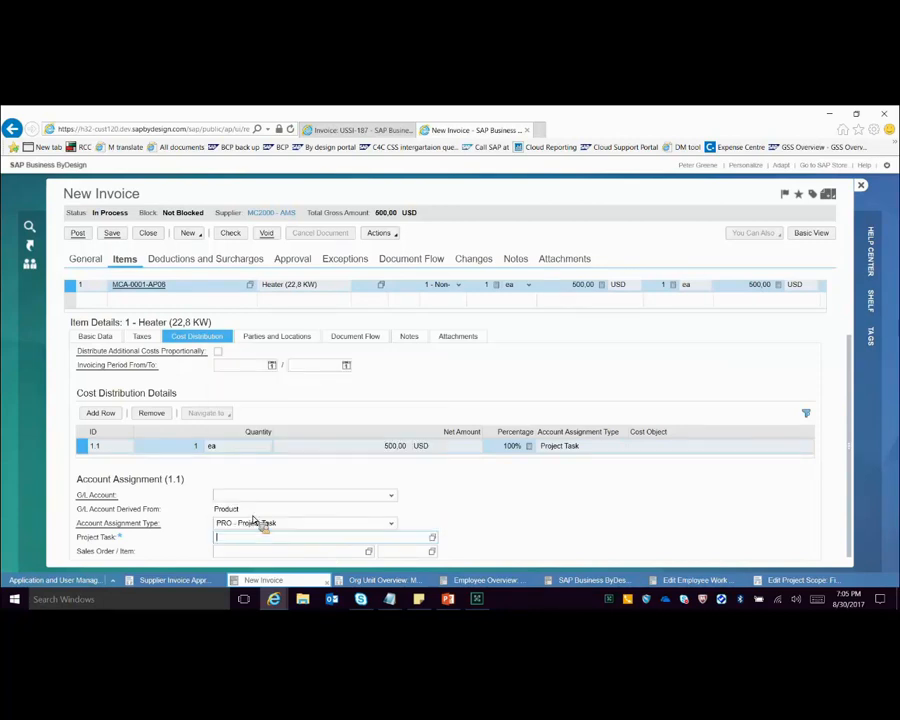
{"action": "left_click", "coordinate": [501, 507]}
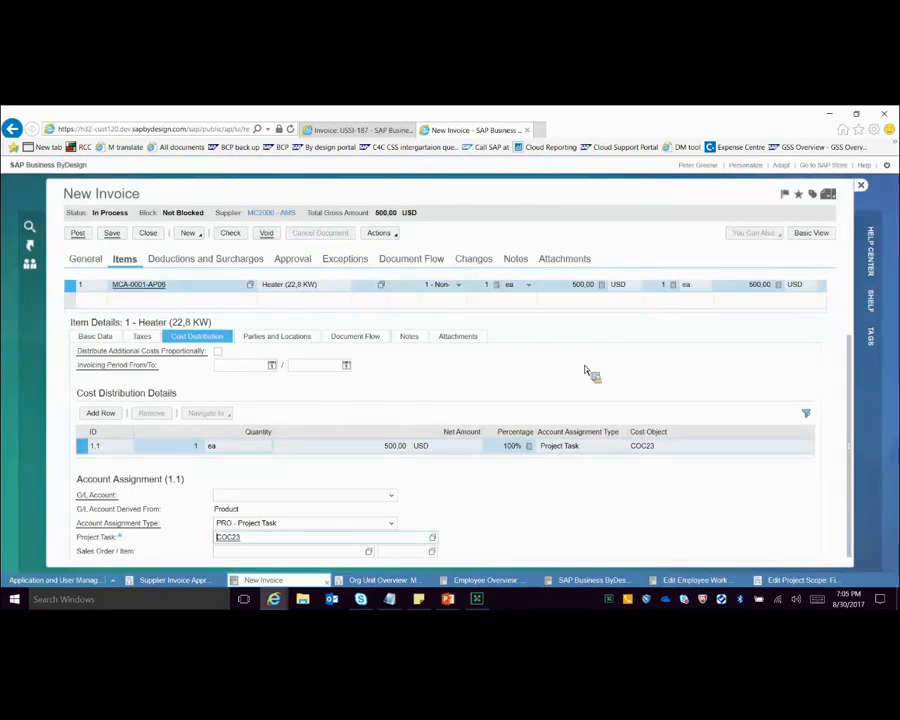
Step: Review the invoice's approvers for the project task assignment and open the COC23 project overview to check the person responsible
{"action": "scroll", "coordinate": [608, 333], "scroll_direction": "up", "scroll_amount": 1}
{"action": "scroll", "coordinate": [396, 242], "scroll_direction": "up", "scroll_amount": 1}
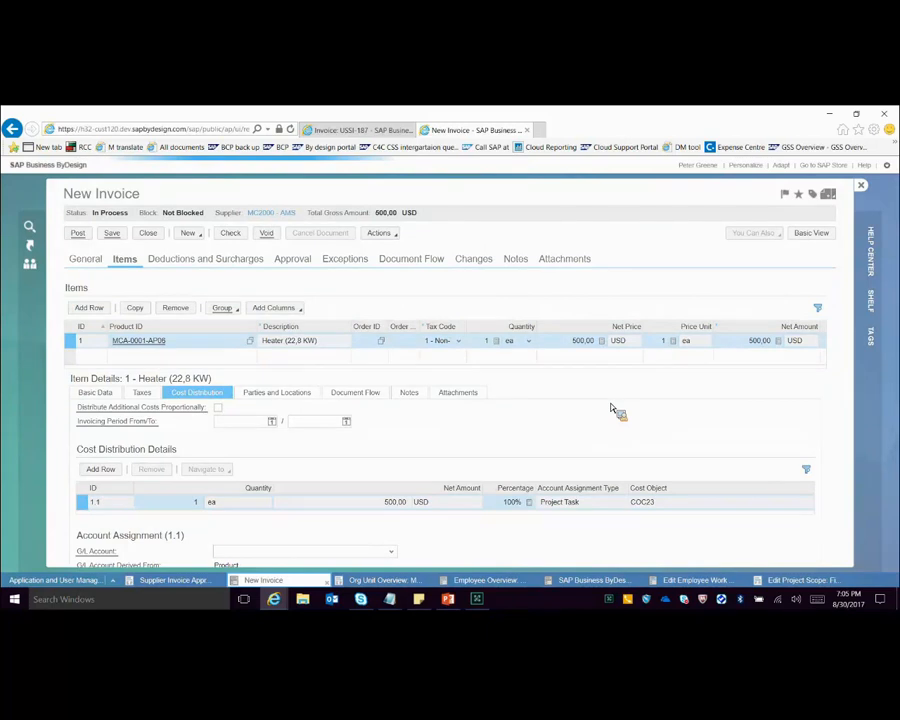
{"action": "left_click", "coordinate": [293, 258]}
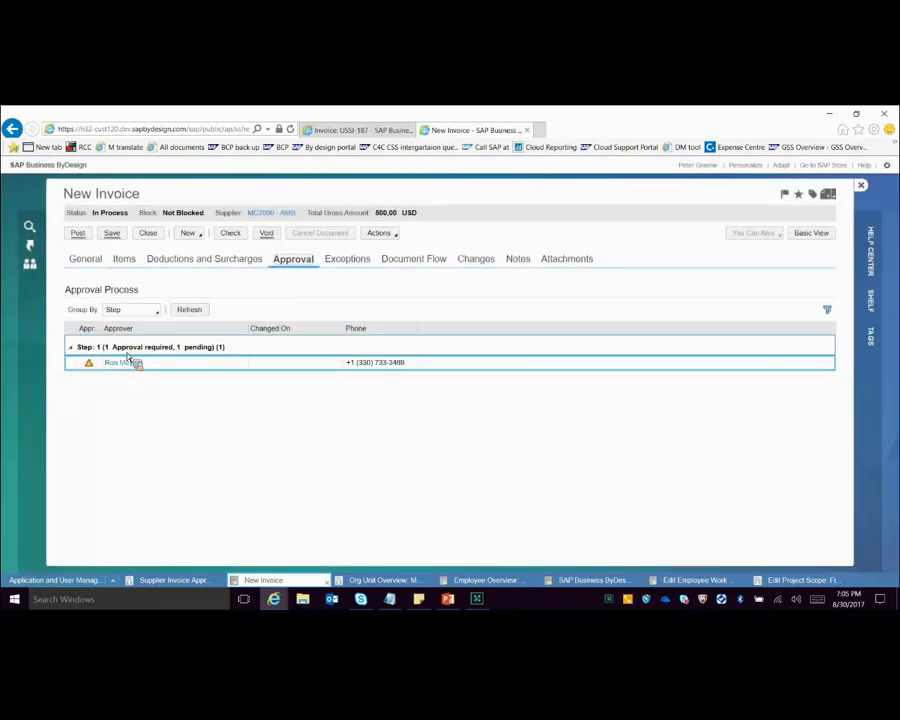
{"action": "left_click", "coordinate": [125, 260]}
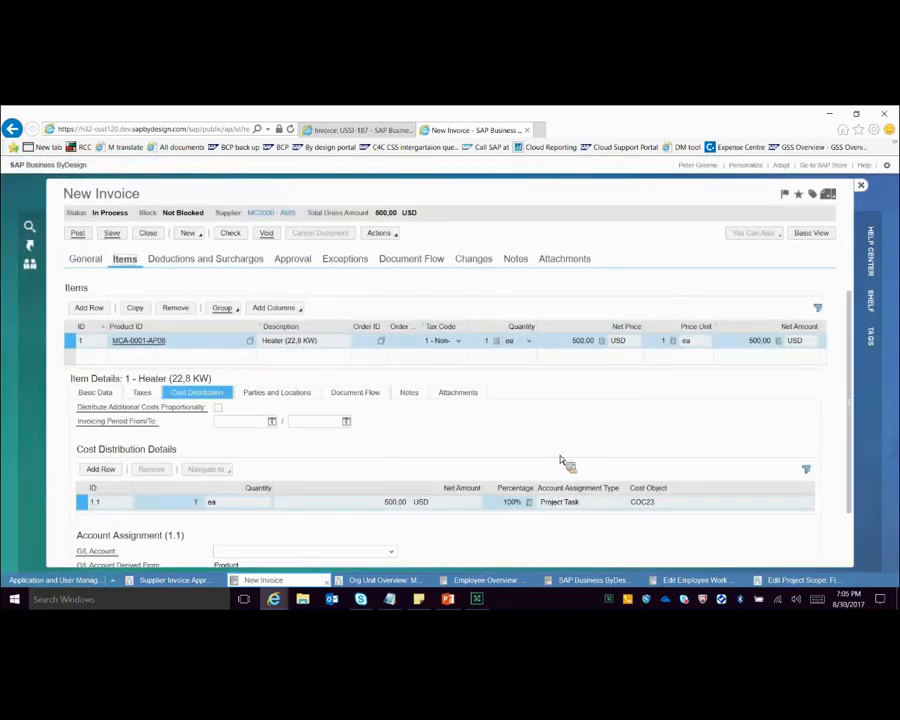
{"action": "left_click", "coordinate": [636, 501]}
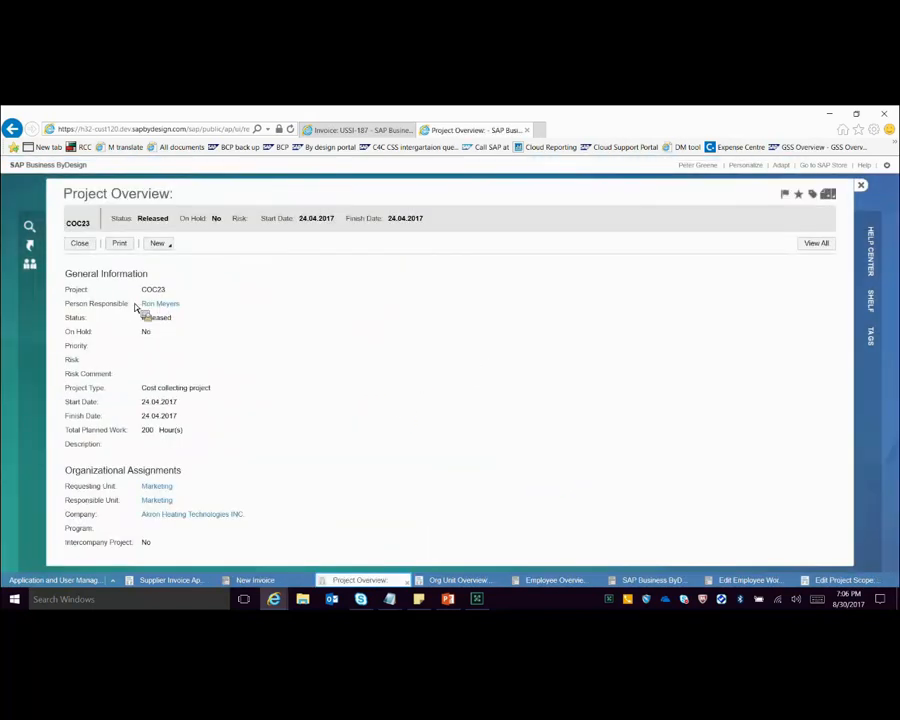
Step: Switch to PowerPoint and present the slides from Rule 10 Case 2 through Rule 11 Case 1
{"action": "left_click", "coordinate": [447, 598]}
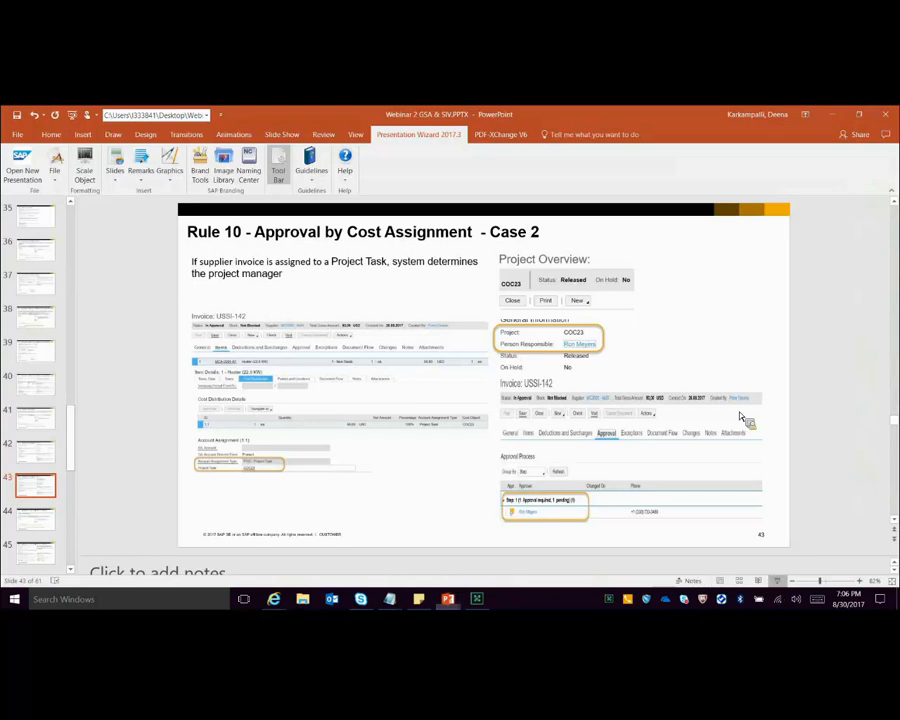
{"action": "key", "text": "shift+F5"}
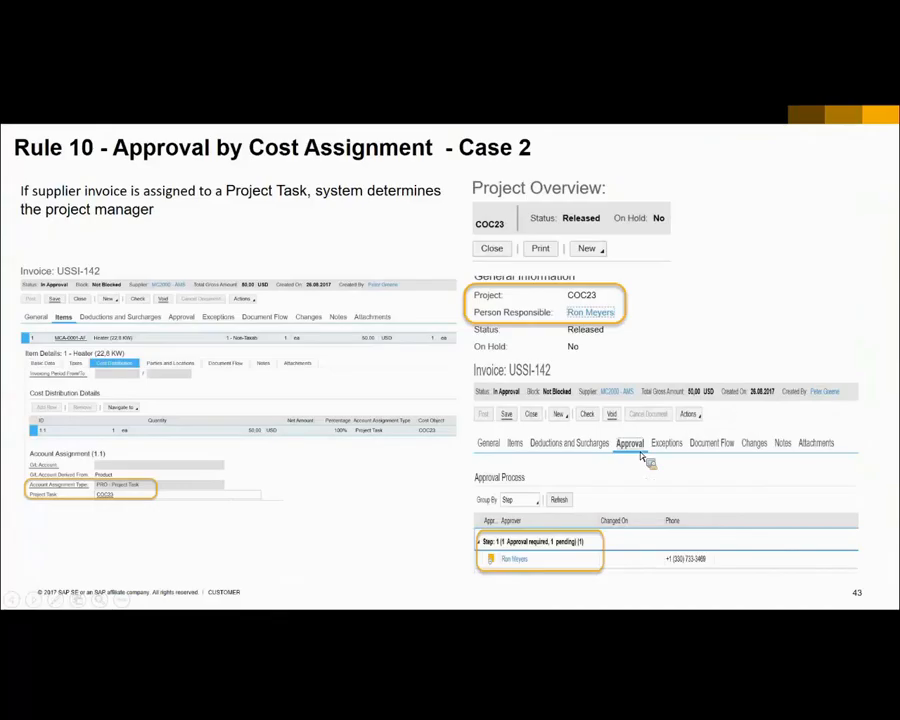
{"action": "key", "text": "Right"}
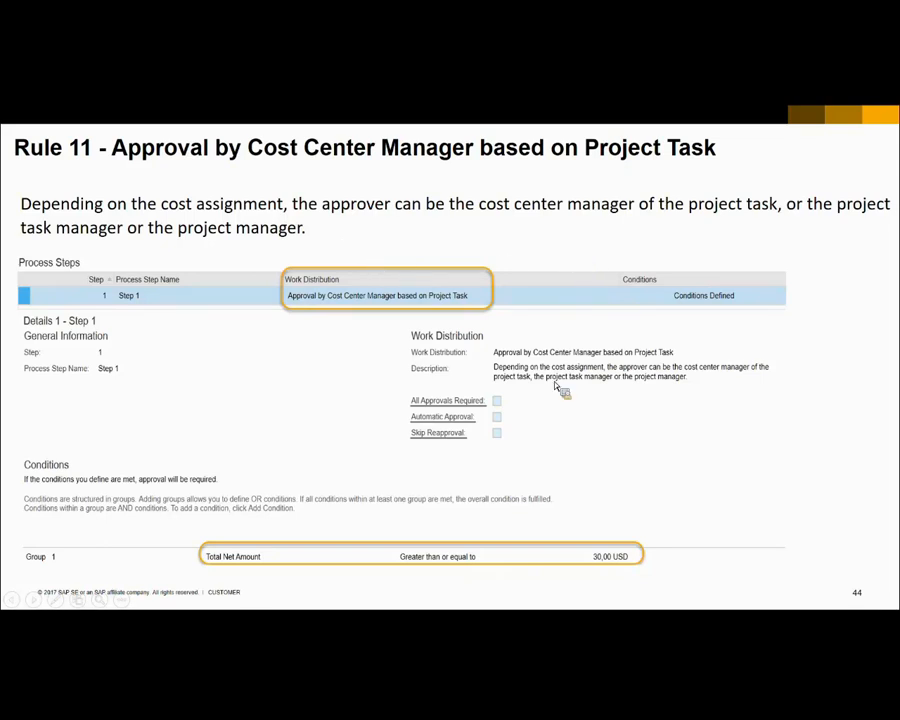
{"action": "key", "text": "Right"}
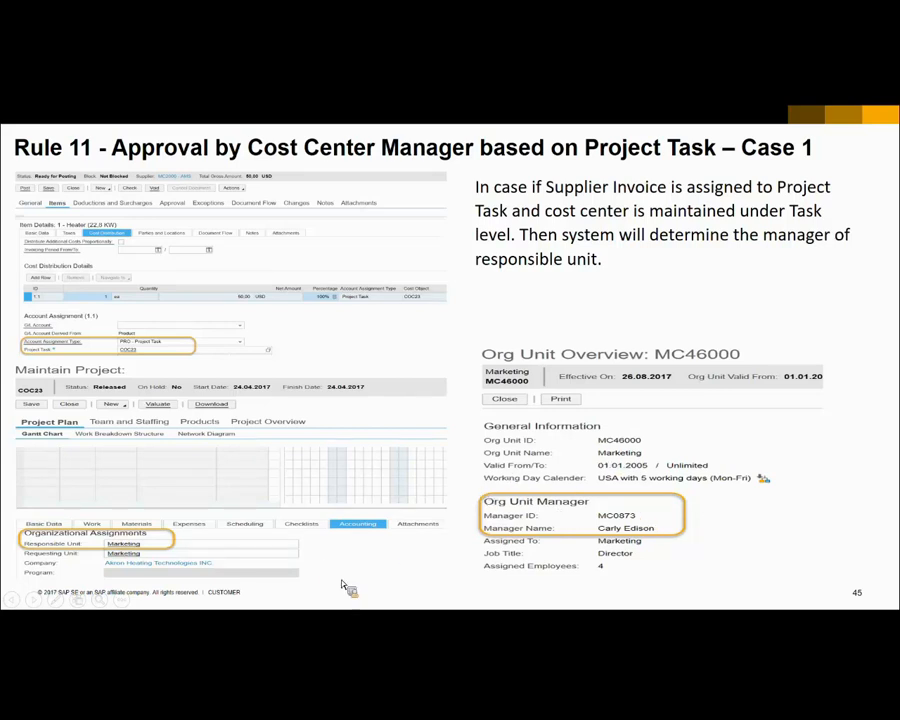
{"action": "key", "text": "Escape"}
Step: Return to SAP Business ByDesign and open project COC23 for maintenance to examine the organizational assignments in its accounting data
{"action": "left_click", "coordinate": [276, 601]}
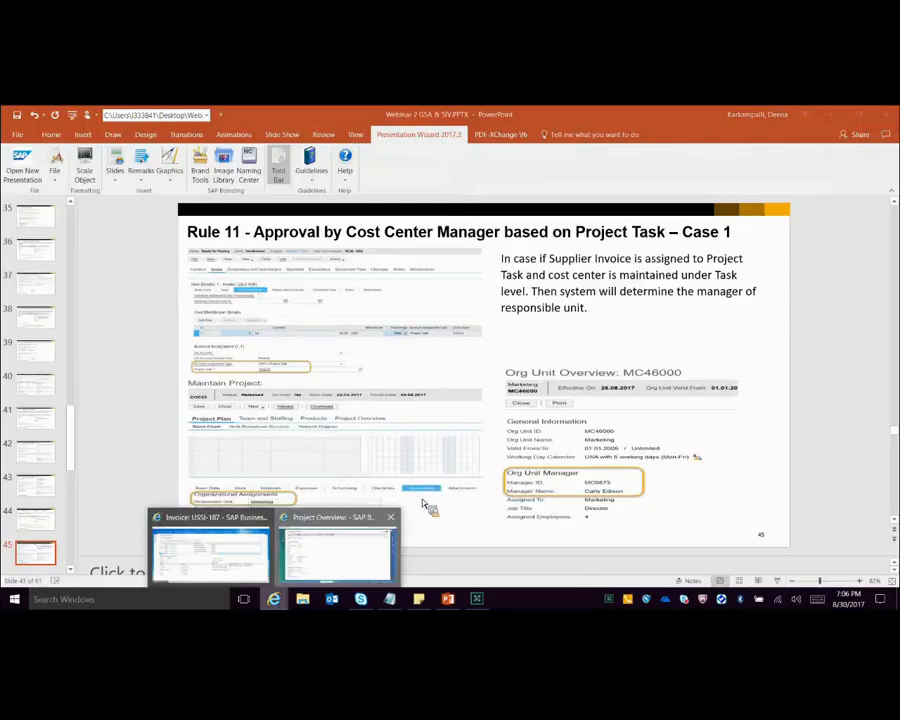
{"action": "left_click", "coordinate": [338, 552]}
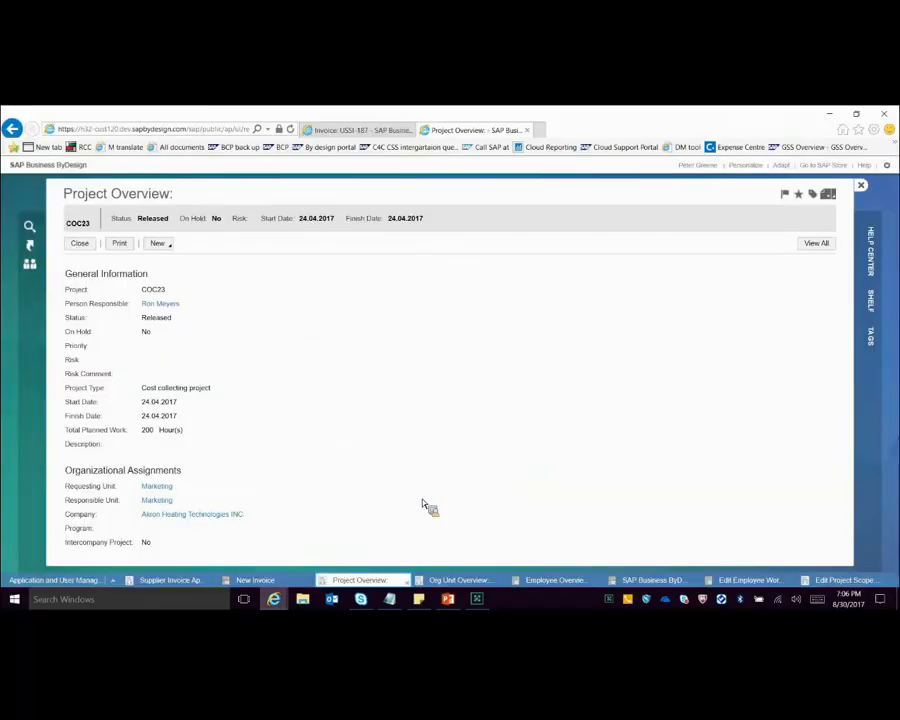
{"action": "left_click", "coordinate": [255, 580]}
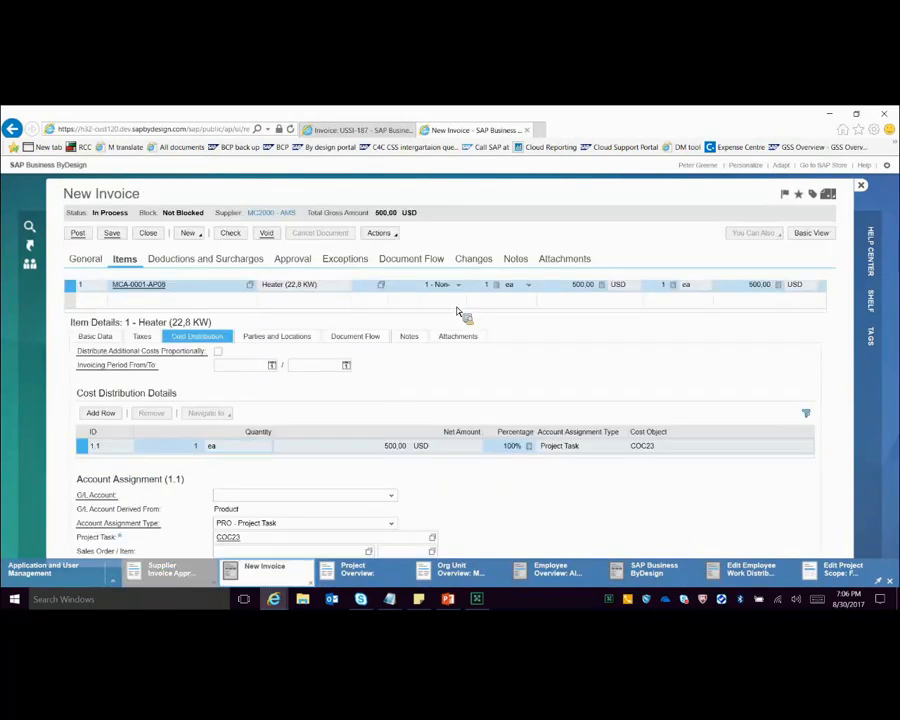
{"action": "left_click", "coordinate": [535, 288]}
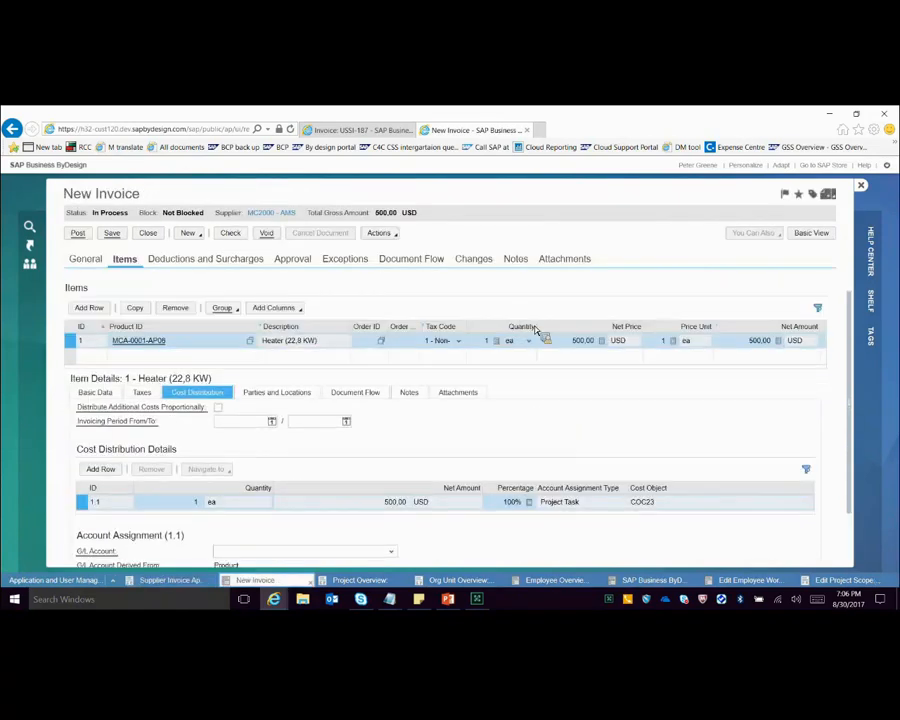
{"action": "left_click", "coordinate": [392, 234]}
{"action": "left_click", "coordinate": [412, 246]}
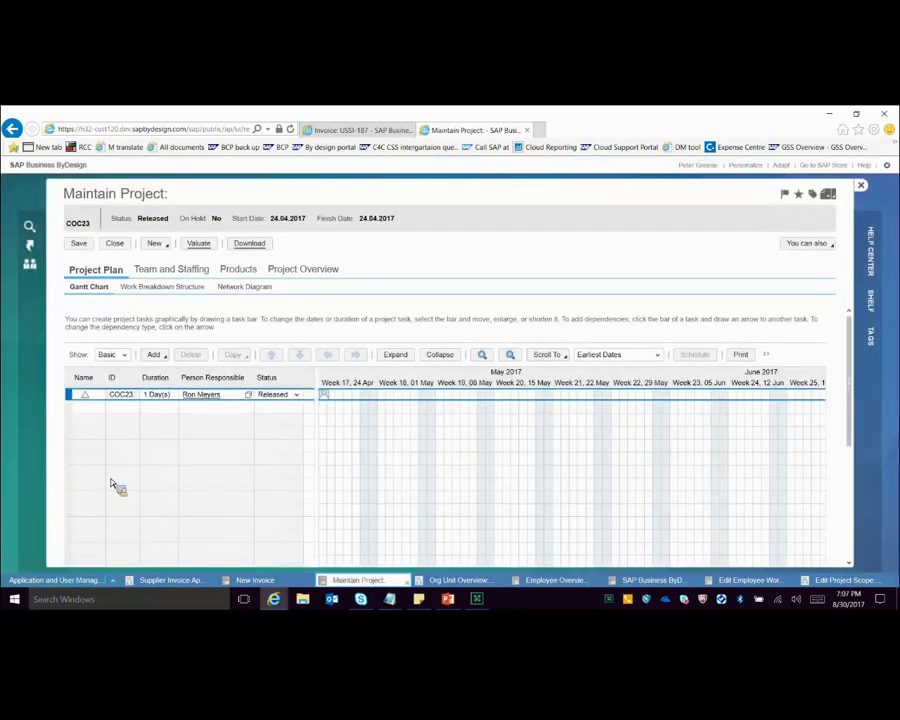
{"action": "scroll", "coordinate": [115, 484], "scroll_direction": "down", "scroll_amount": 5}
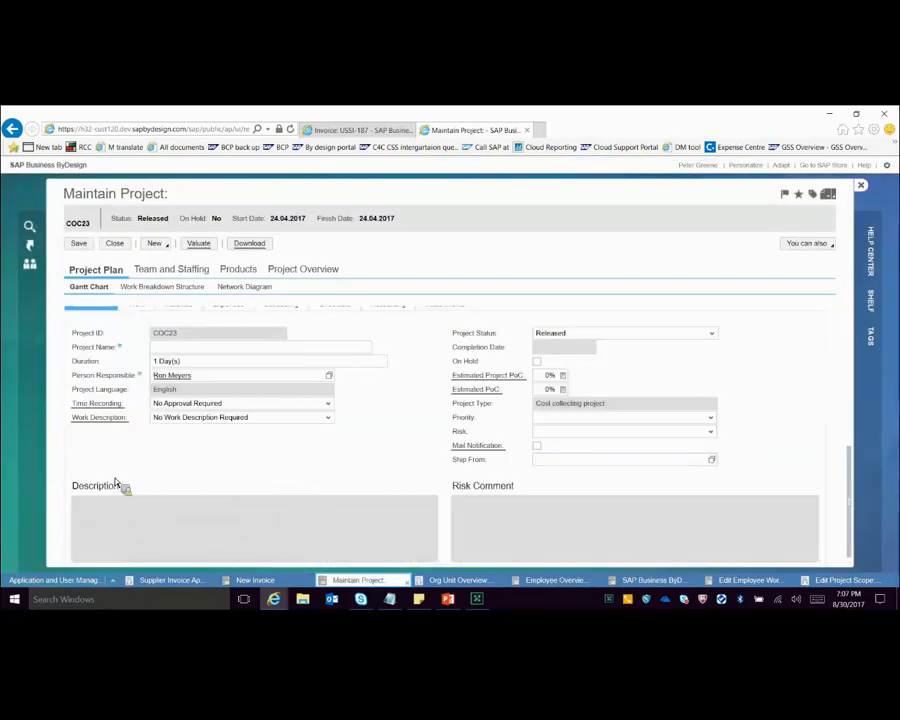
{"action": "scroll", "coordinate": [115, 484], "scroll_direction": "up", "scroll_amount": 5}
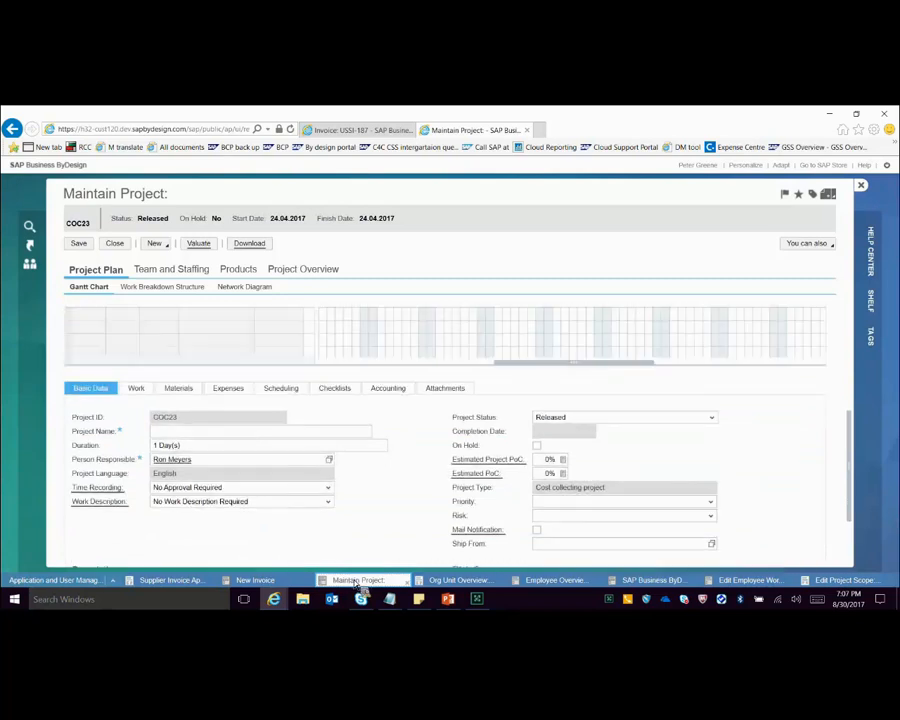
{"action": "scroll", "coordinate": [157, 405], "scroll_direction": "down", "scroll_amount": 3}
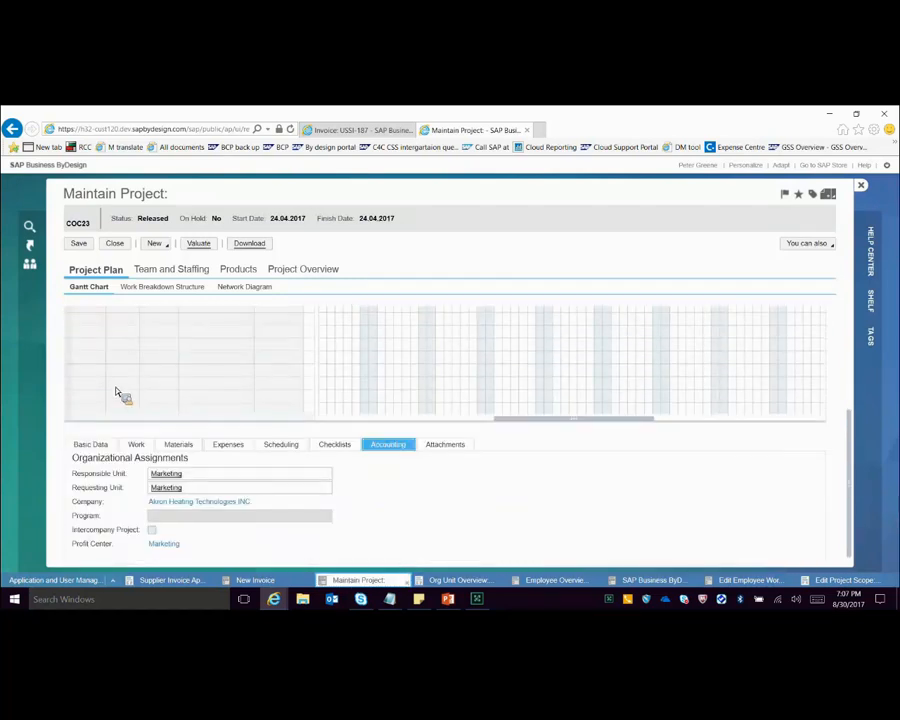
Step: View the org unit overview of the responsible Marketing unit, and resume the PowerPoint slide show at Rule 11 Case 1
{"action": "left_click", "coordinate": [166, 474]}
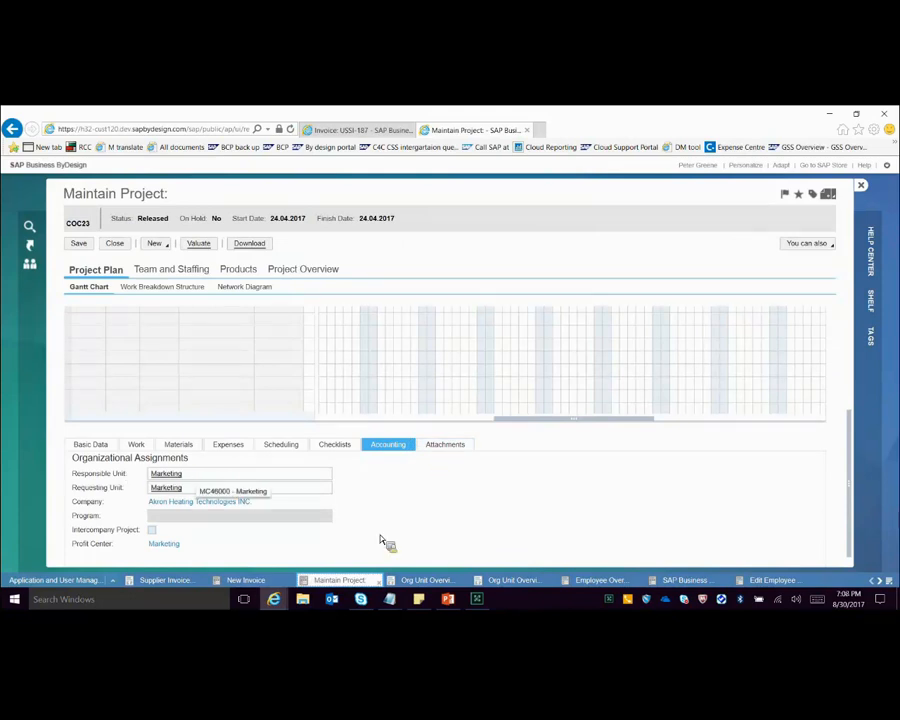
{"action": "left_click", "coordinate": [425, 581]}
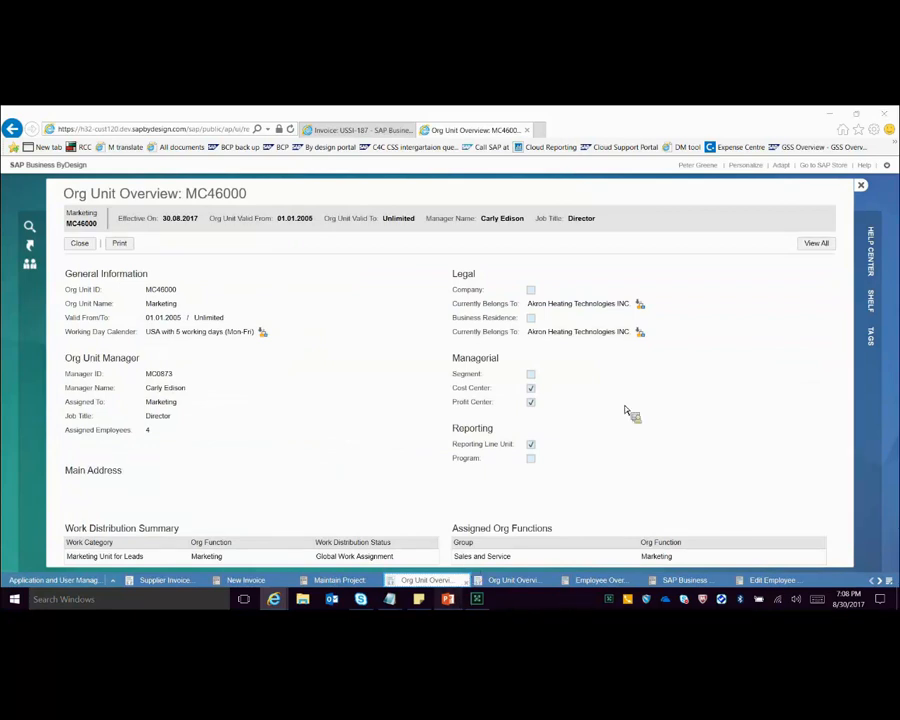
{"action": "key", "text": "alt+Tab"}
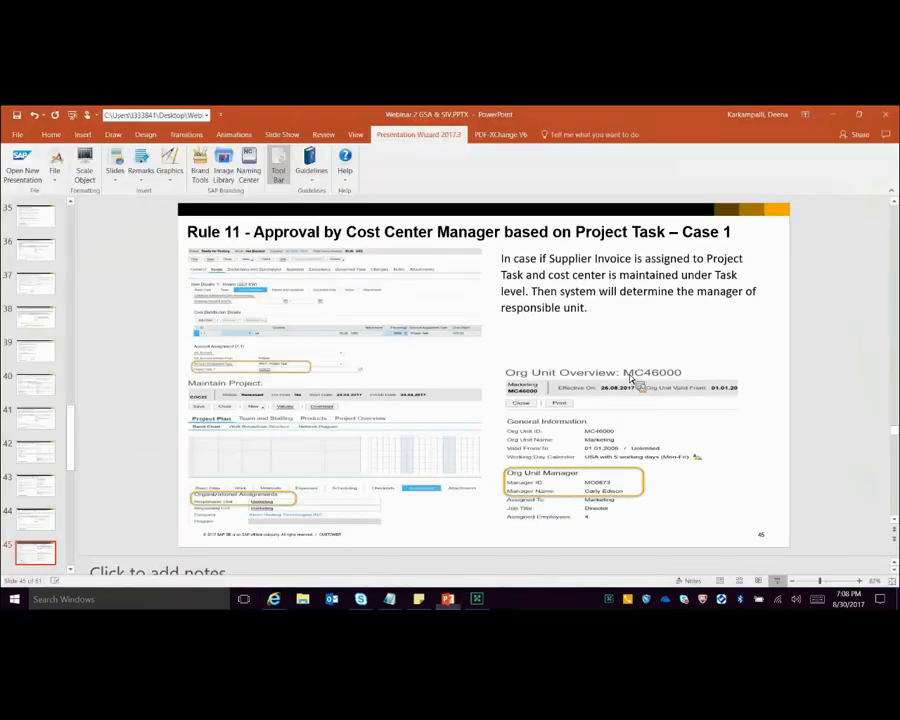
{"action": "key", "text": "shift+F5"}
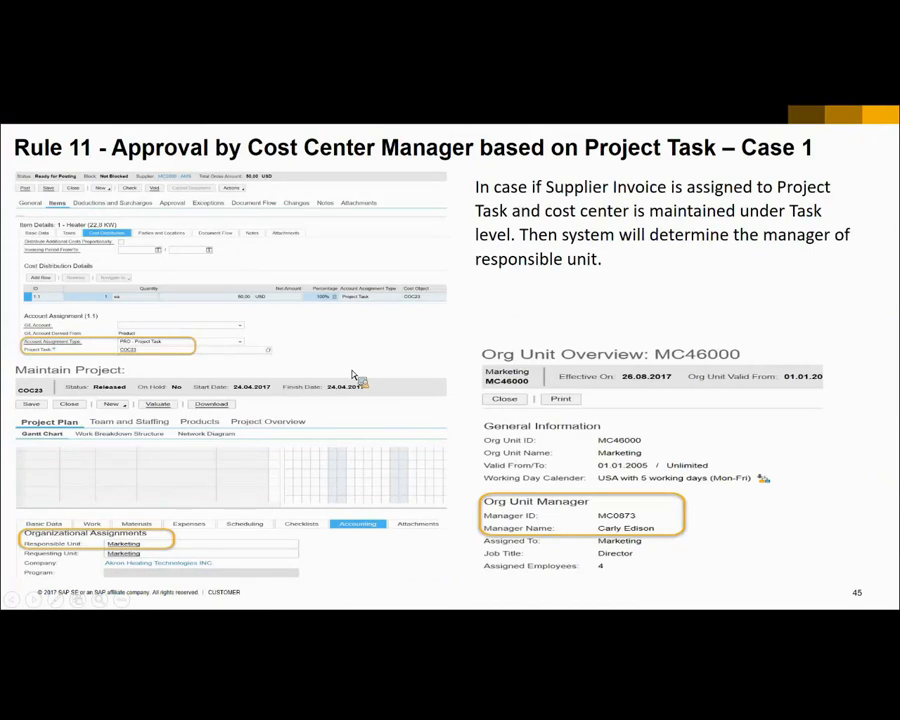
Step: Present the slides from Rule 11 Case 1 through the example slide of Rule 12, Approval by Cost Center Manager by Value Limit
{"action": "left_click", "coordinate": [352, 375]}
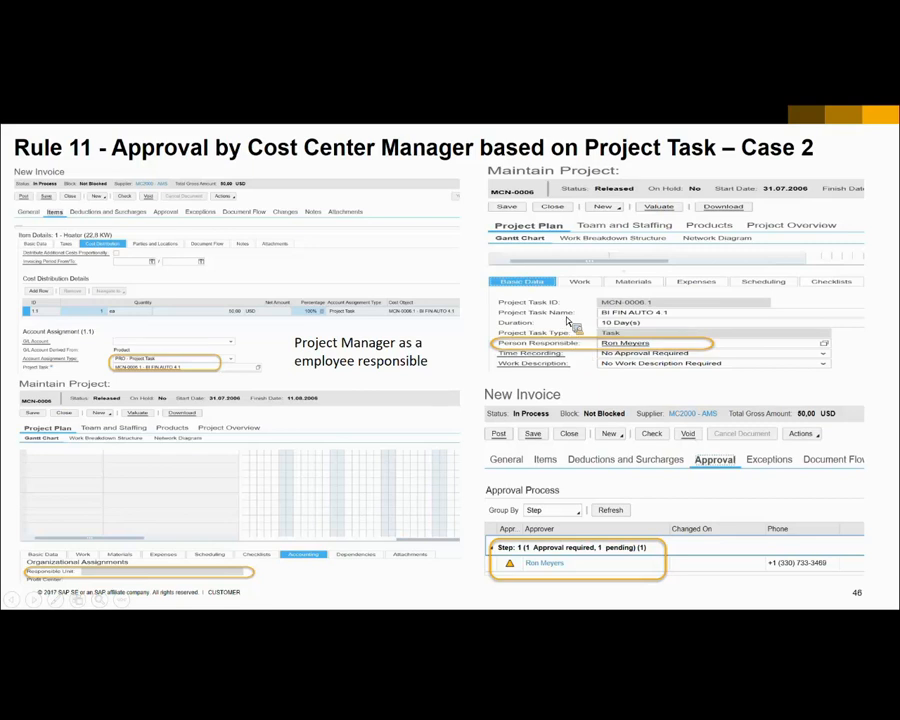
{"action": "key", "text": "Right"}
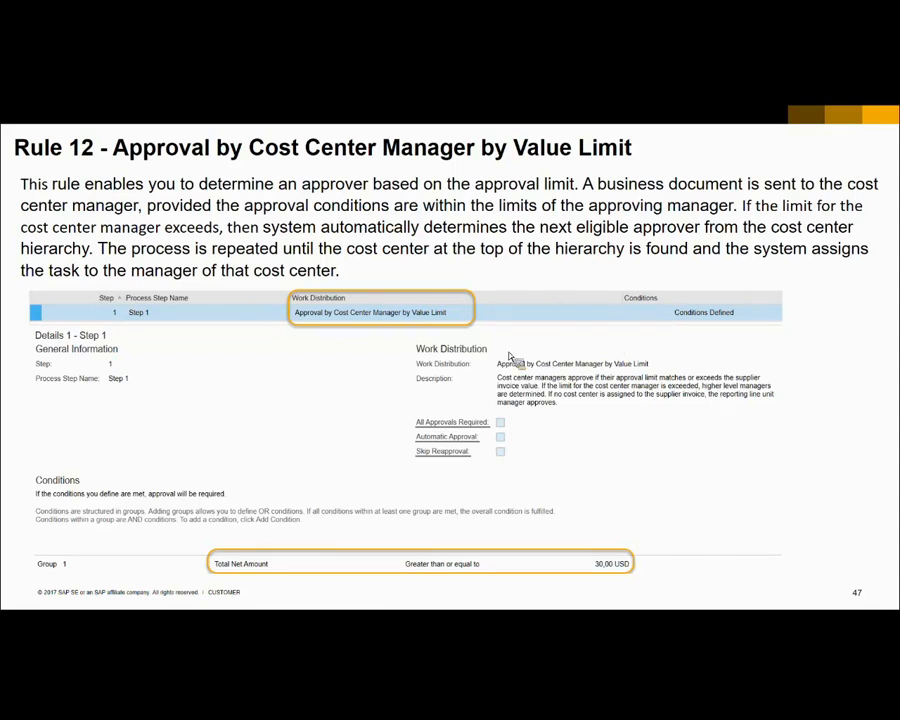
{"action": "left_click", "coordinate": [314, 322]}
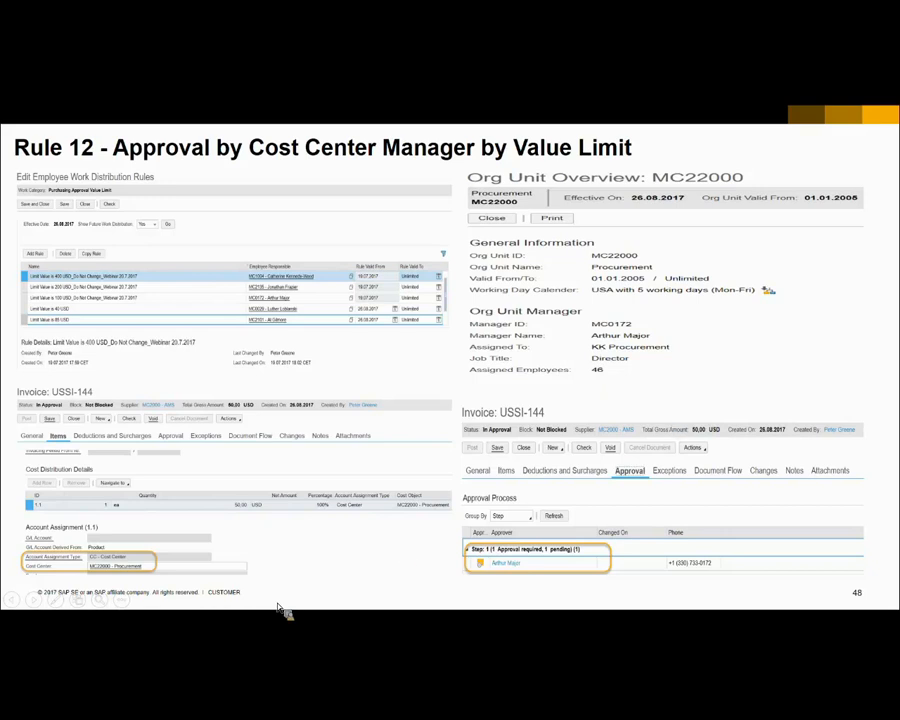
Step: Switch to SAP Business ByDesign to examine the conditions of supplier invoice approval step 6, and open the new invoice's items
{"action": "key", "text": "Escape"}
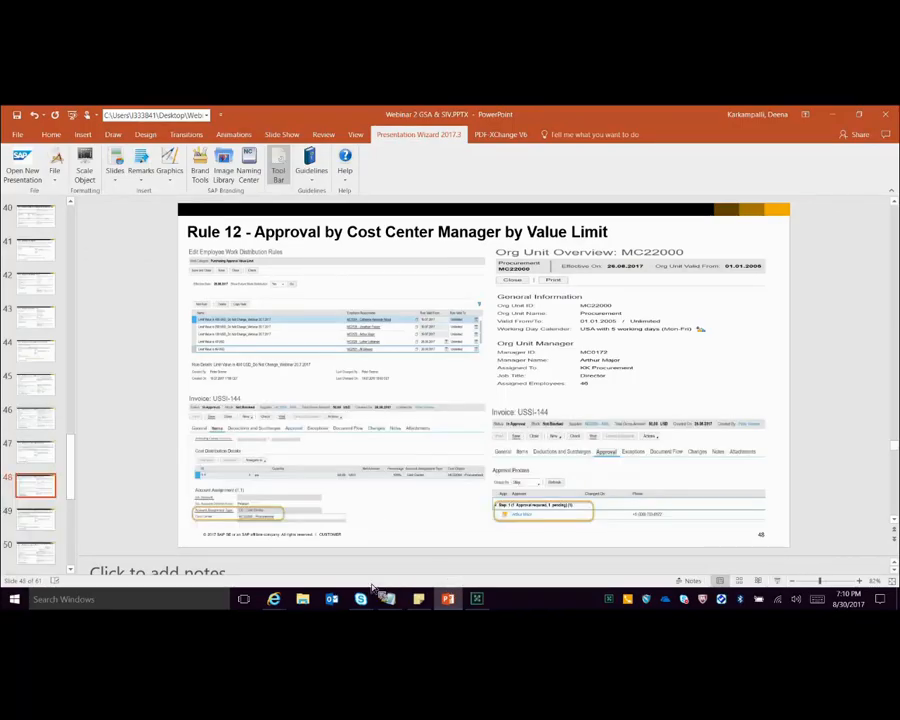
{"action": "left_click", "coordinate": [274, 596]}
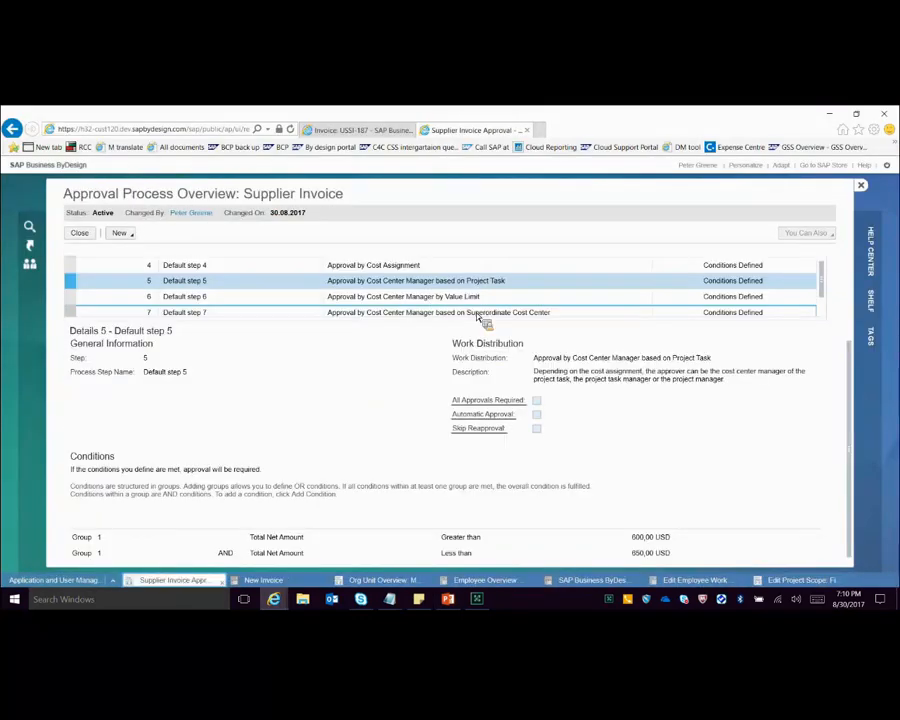
{"action": "key", "text": "Down"}
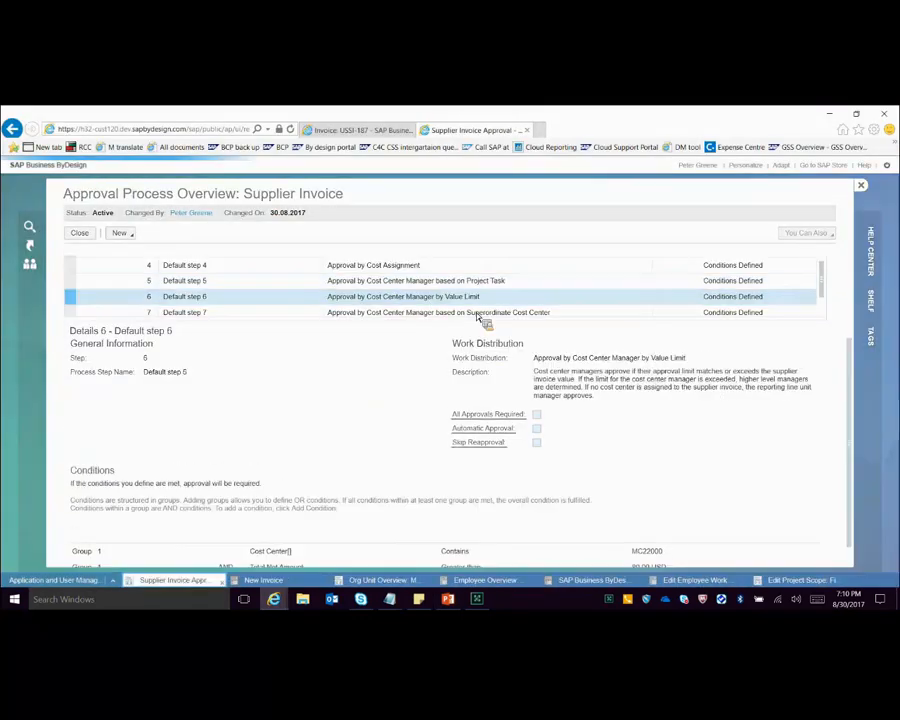
{"action": "scroll", "coordinate": [716, 418], "scroll_direction": "down", "scroll_amount": 1}
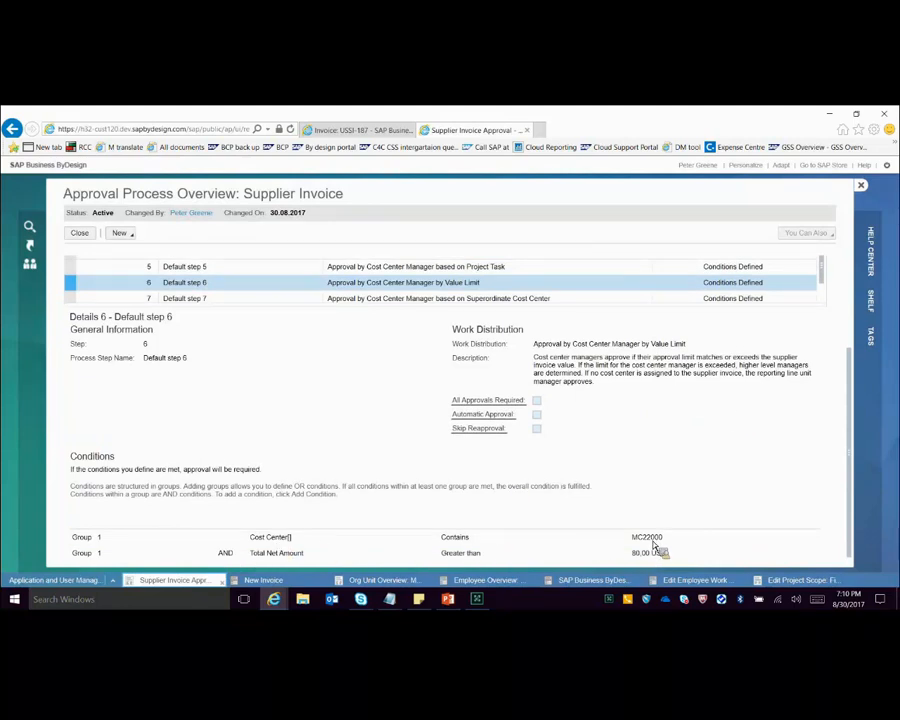
{"action": "left_click", "coordinate": [290, 579]}
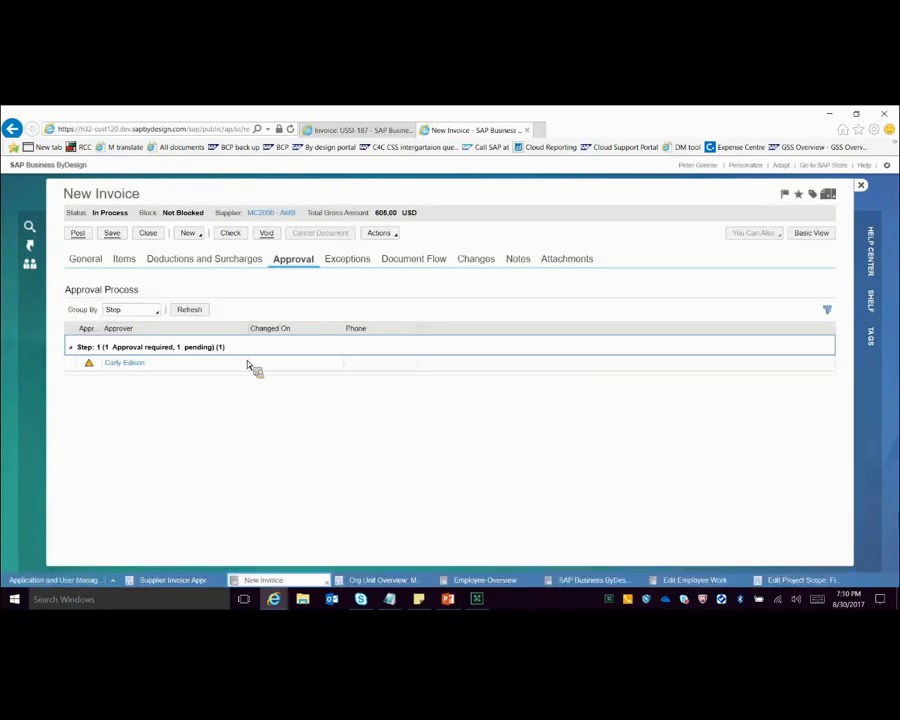
{"action": "left_click", "coordinate": [124, 259]}
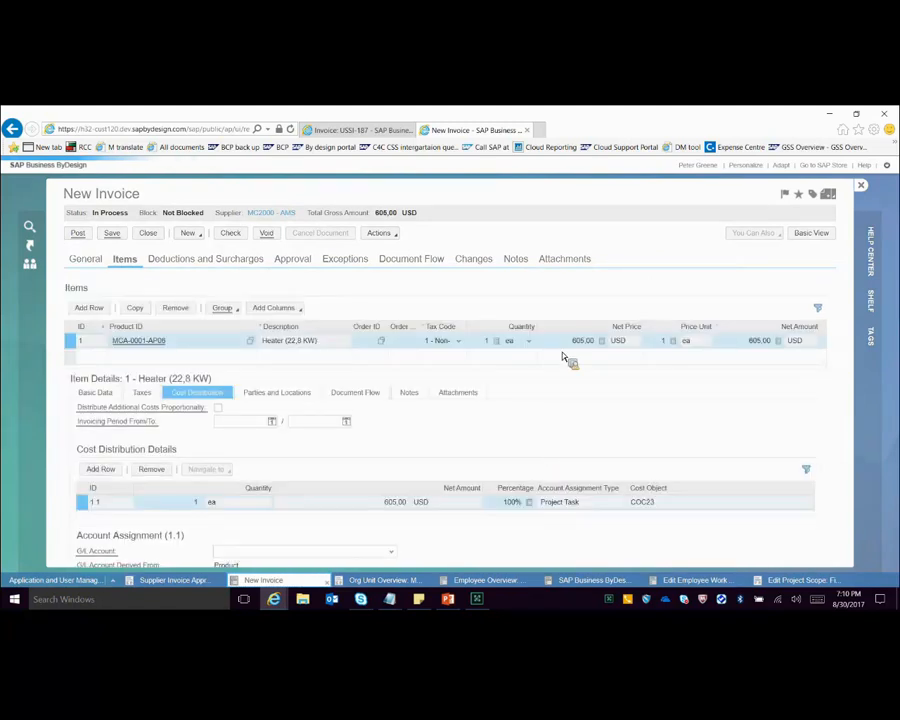
Step: Set the net price of the Heater (22,8 KW) invoice item to 80 USD
{"action": "left_click", "coordinate": [566, 346]}
{"action": "type", "text": "876"}
{"action": "key", "text": "Return"}
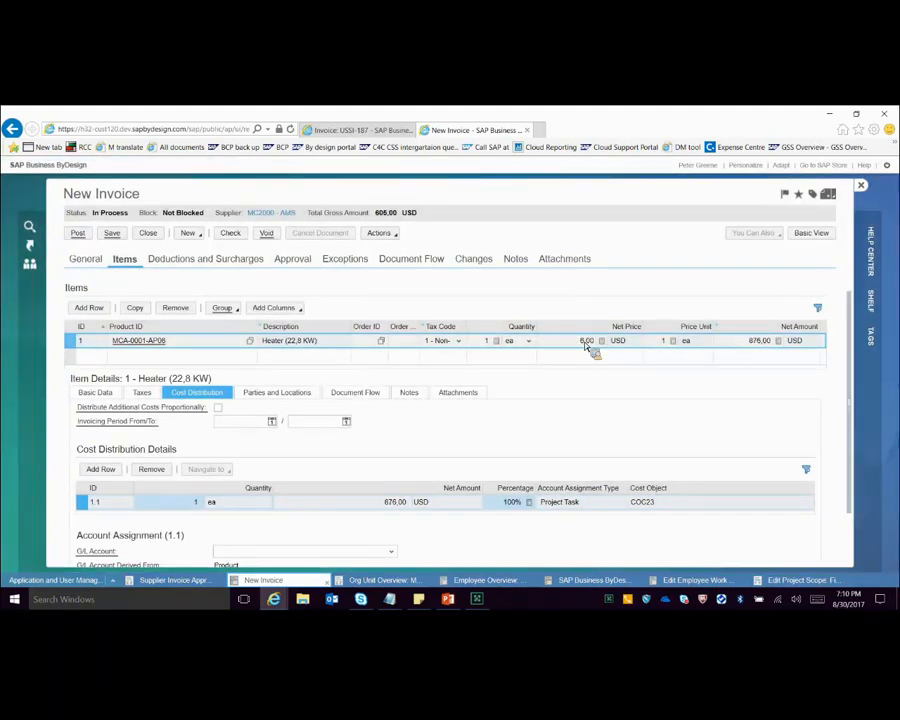
{"action": "type", "text": "7"}
{"action": "key", "text": "Return"}
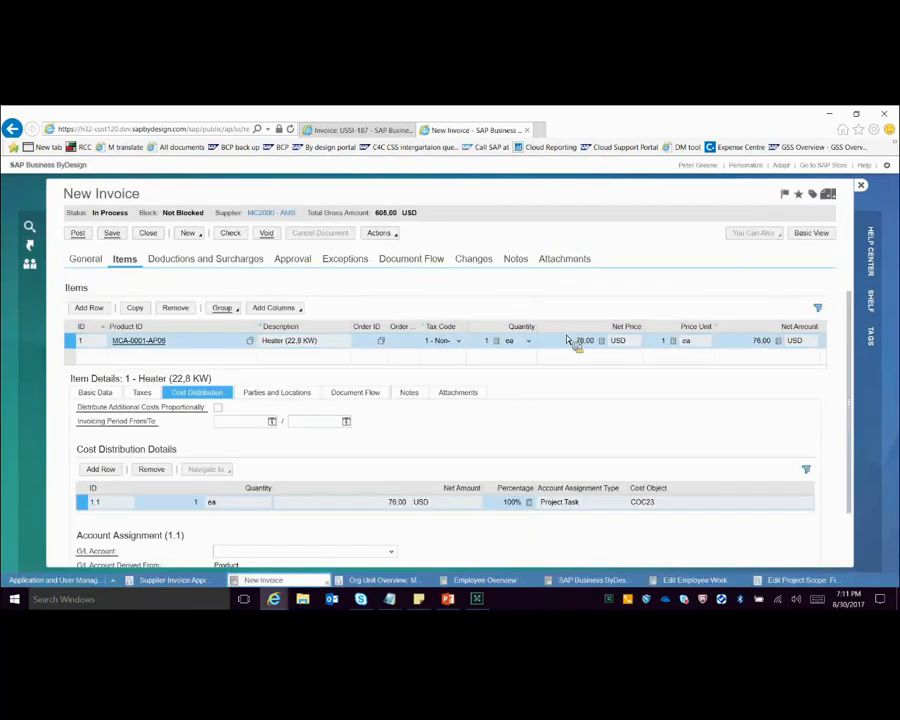
{"action": "left_click", "coordinate": [584, 342]}
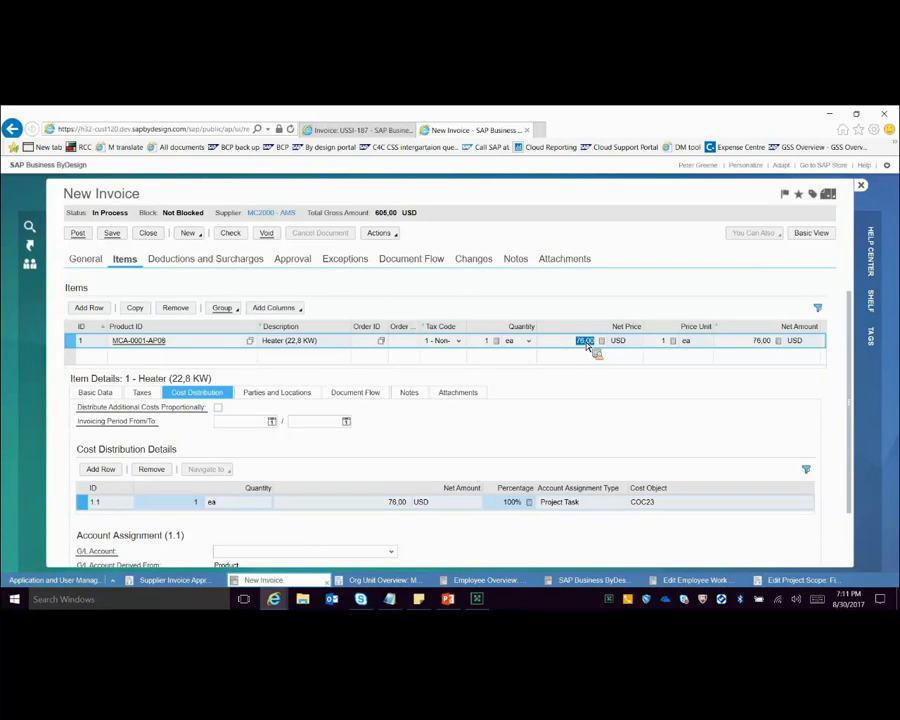
{"action": "type", "text": "80"}
{"action": "left_click", "coordinate": [380, 232]}
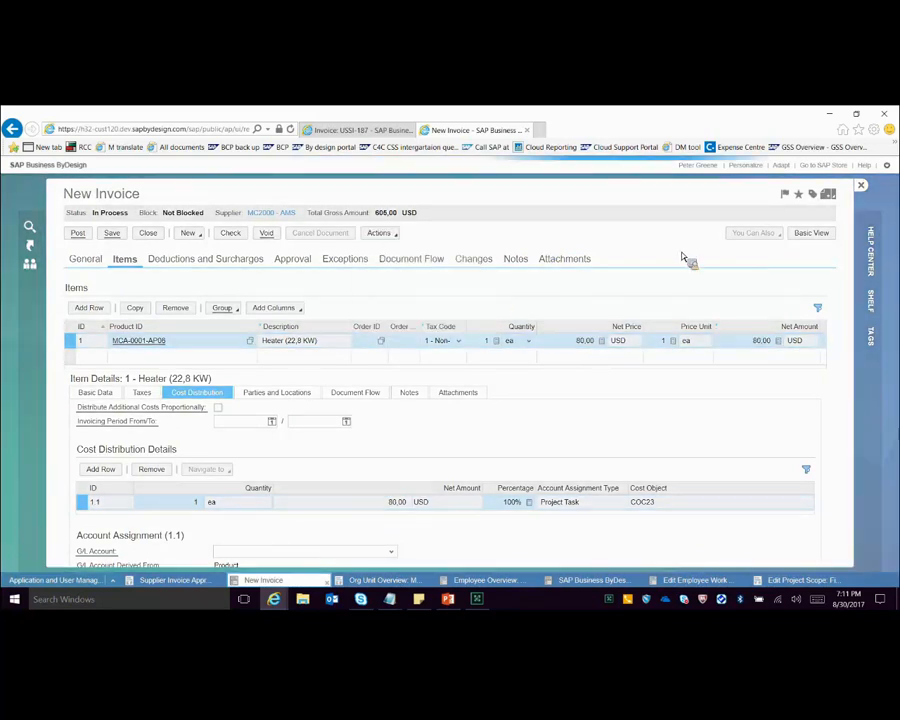
Step: Set the net price of the Heater (22,8 KW) invoice item to 85 USD
{"action": "left_click", "coordinate": [590, 343]}
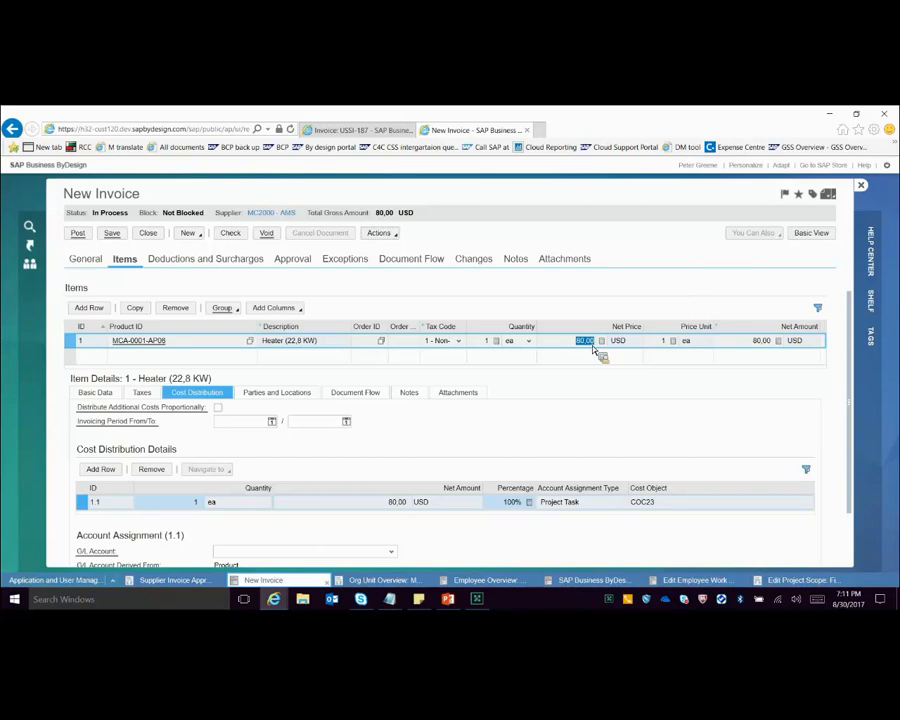
{"action": "type", "text": "85"}
{"action": "key", "text": "Return"}
Step: Review the invoice's approvers against the Purchasing Approval Value Limit work distribution rules and supplier invoice approval step 6
{"action": "left_click", "coordinate": [380, 233]}
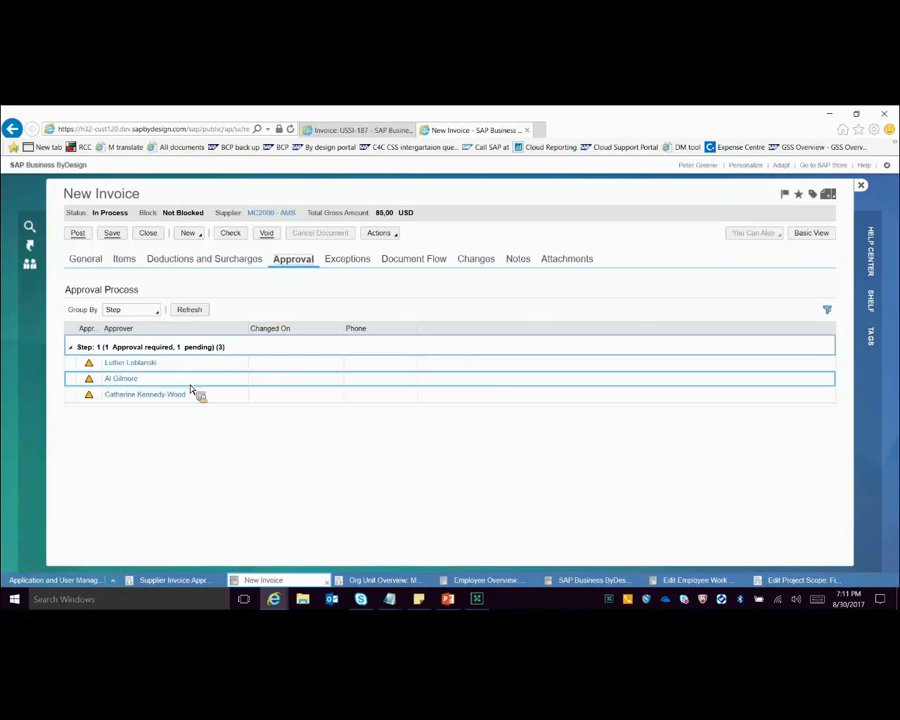
{"action": "left_click", "coordinate": [500, 580]}
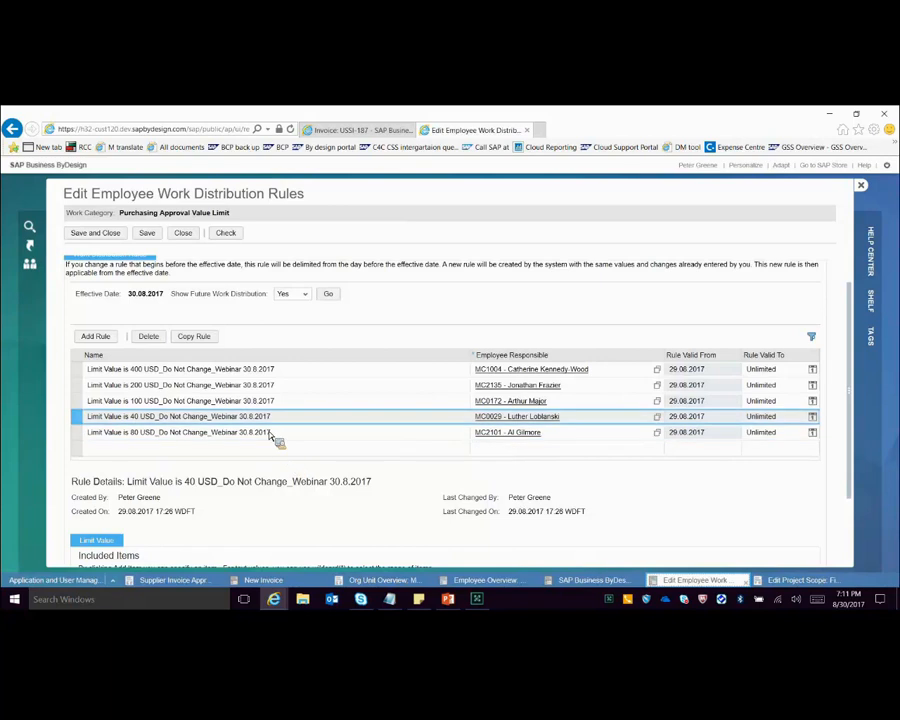
{"action": "left_click", "coordinate": [185, 584]}
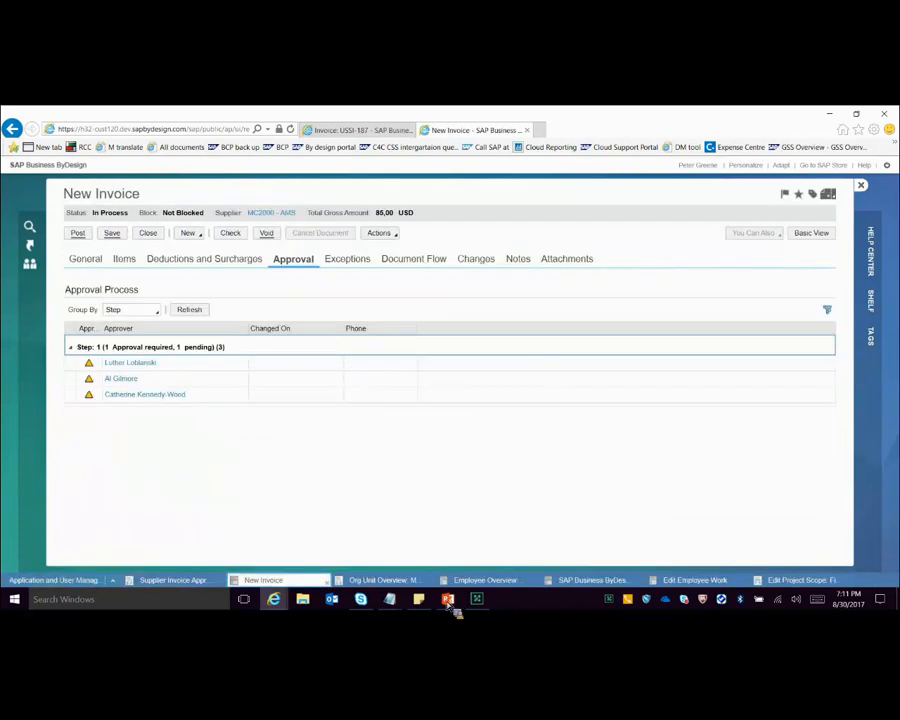
Step: Switch to PowerPoint and present the slides from the Rule 12 example through Rule 13 Case 1
{"action": "left_click", "coordinate": [448, 603]}
{"action": "key", "text": "shift+F5"}
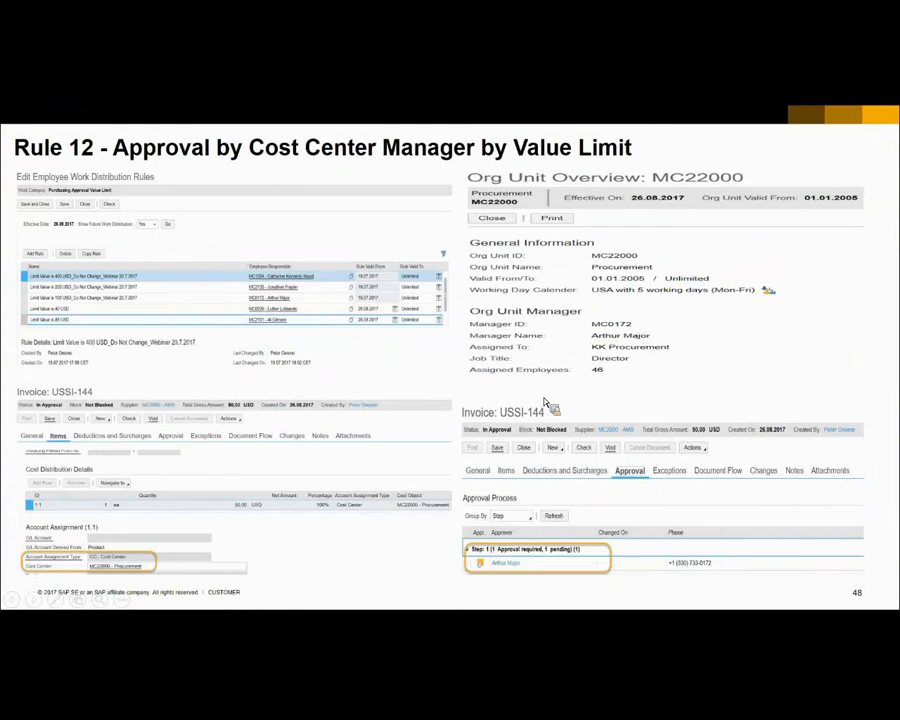
{"action": "left_click", "coordinate": [543, 405]}
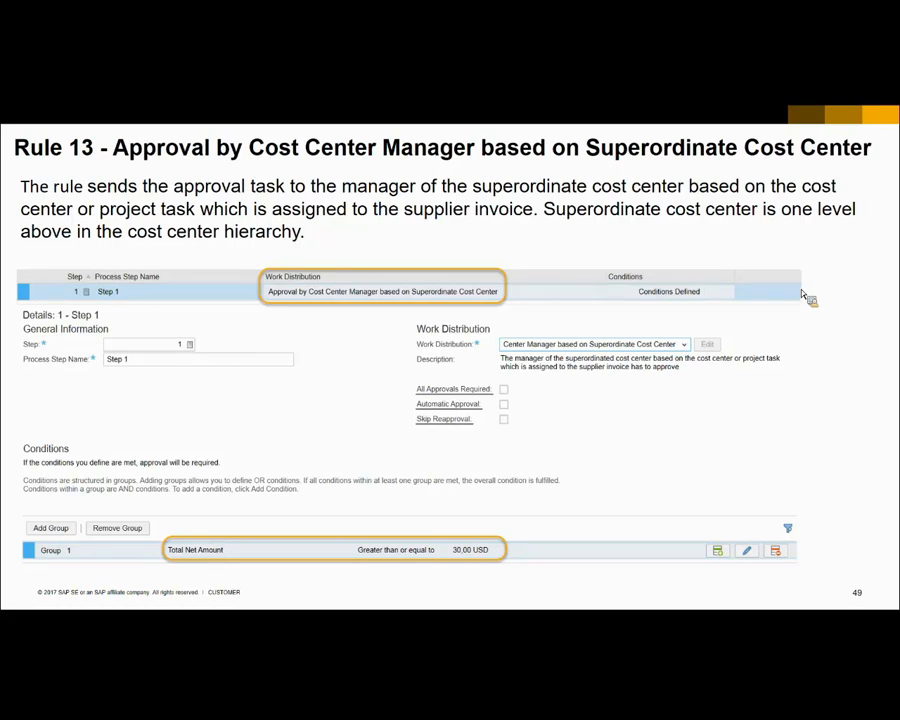
{"action": "left_click", "coordinate": [180, 343]}
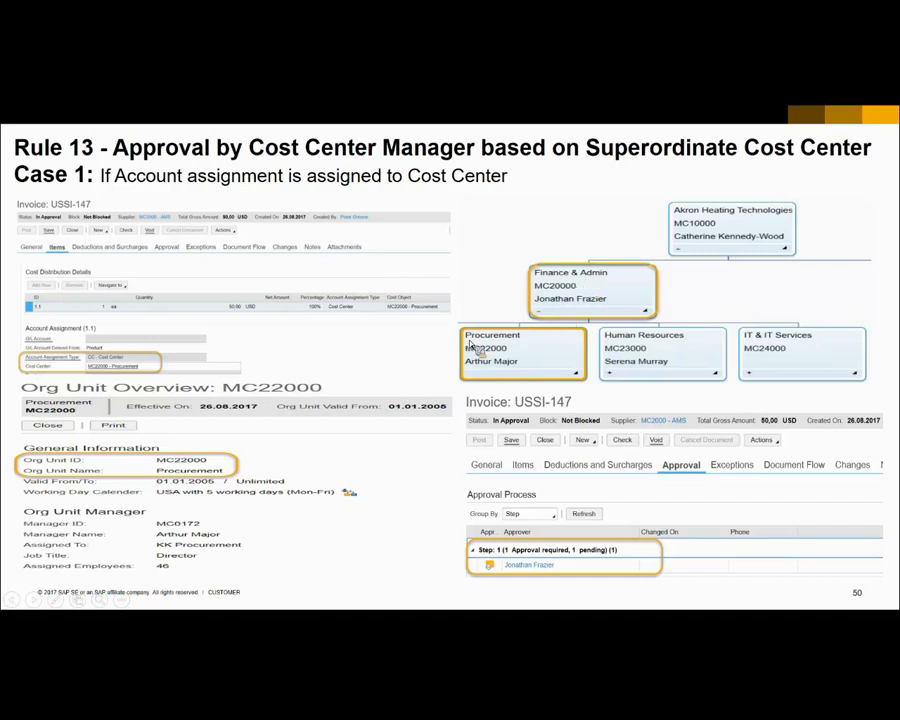
Step: End the slide show, return to the new invoice in SAP Business ByDesign and set the Heater item's net price to 825 USD
{"action": "key", "text": "Escape"}
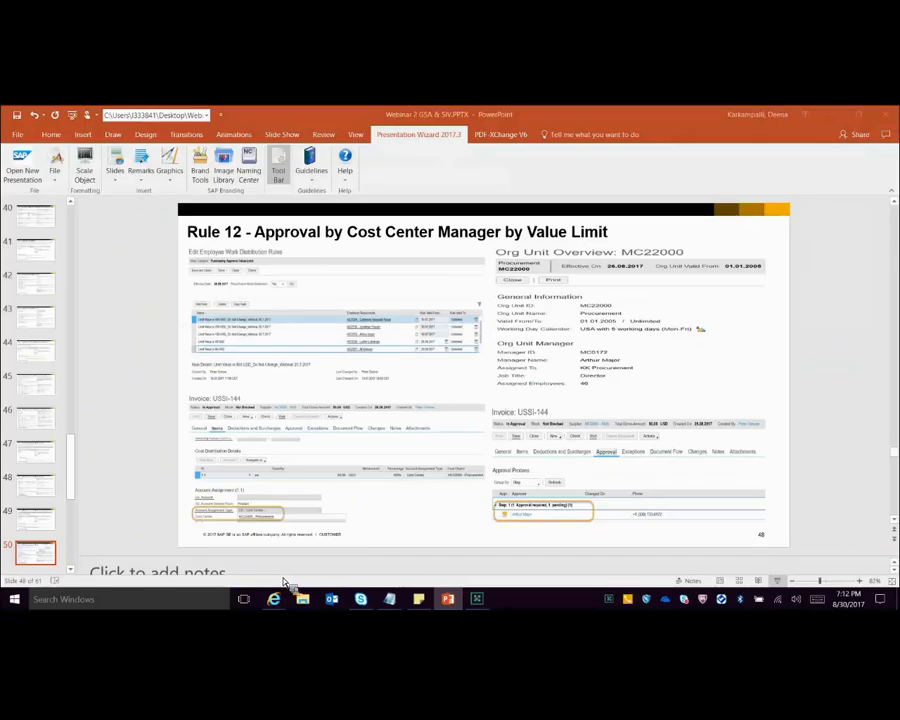
{"action": "mouse_move", "coordinate": [274, 598]}
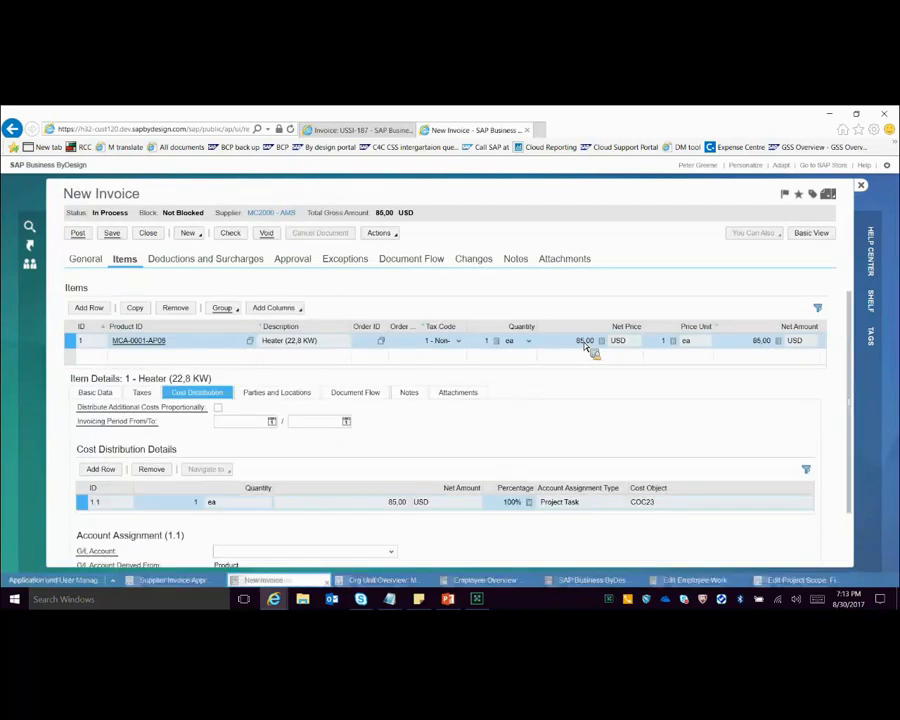
{"action": "left_click", "coordinate": [586, 343]}
{"action": "type", "text": "825"}
{"action": "key", "text": "Return"}
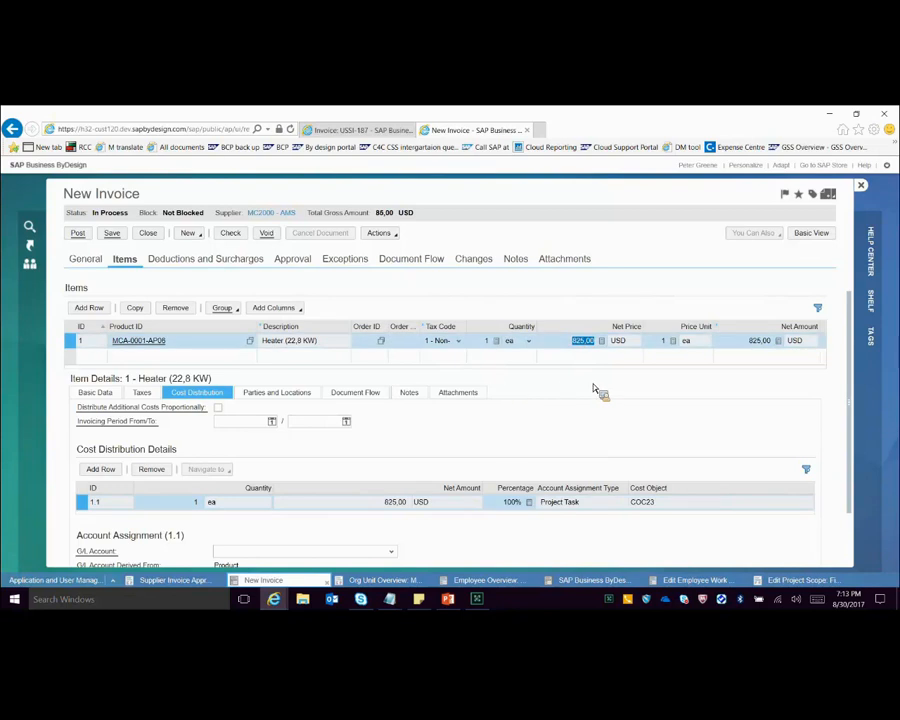
Step: Change the item's account assignment type to CC - Cost Center and assign cost center MC22000
{"action": "scroll", "coordinate": [597, 390], "scroll_direction": "down", "scroll_amount": 1}
{"action": "left_click", "coordinate": [390, 523]}
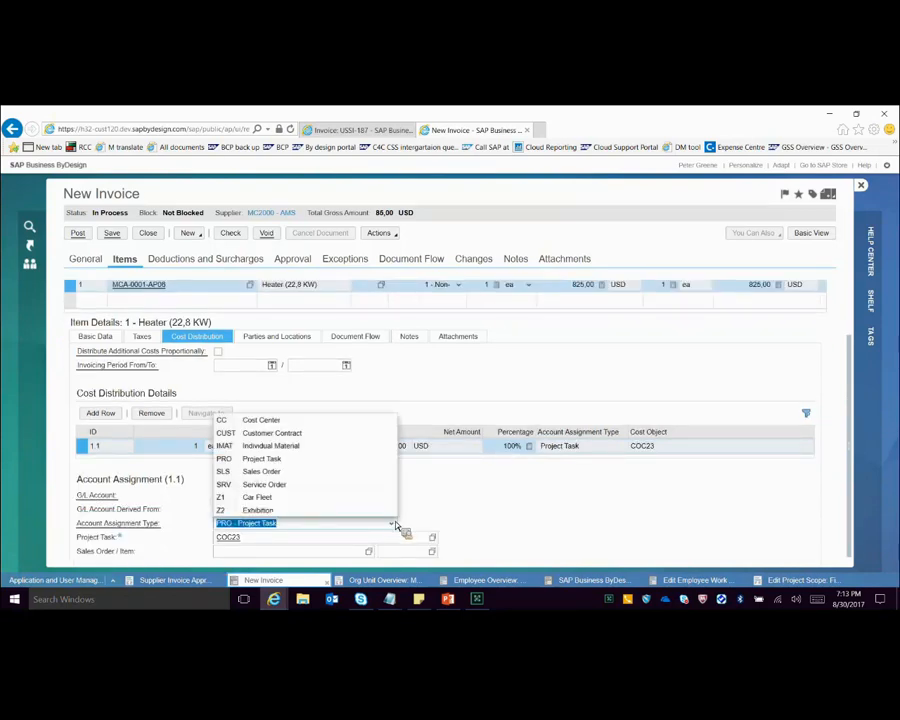
{"action": "key", "text": "Return"}
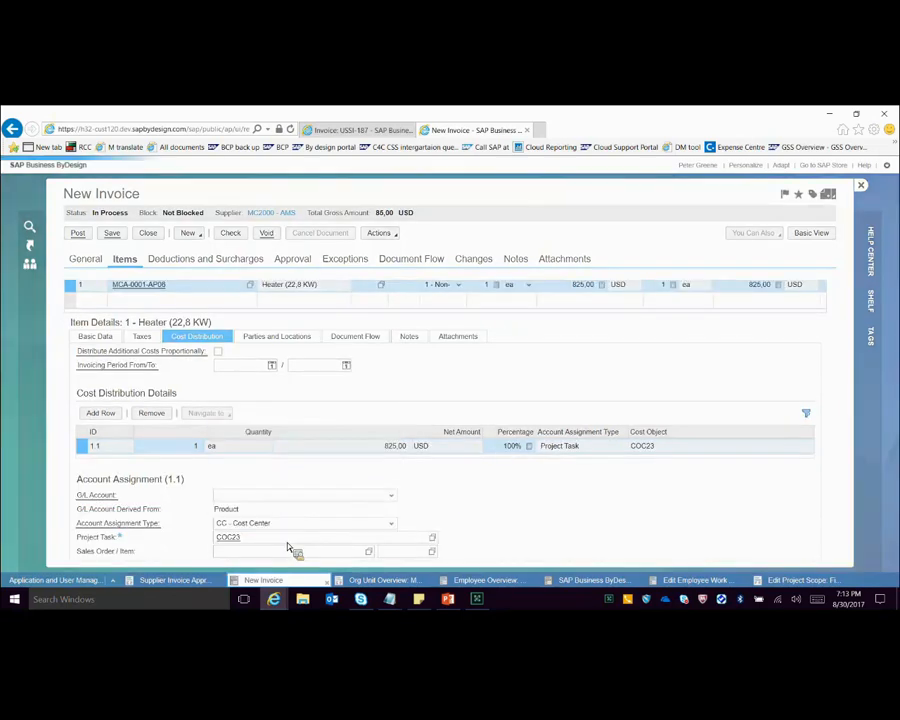
{"action": "left_click", "coordinate": [258, 541]}
{"action": "type", "text": "MC22000"}
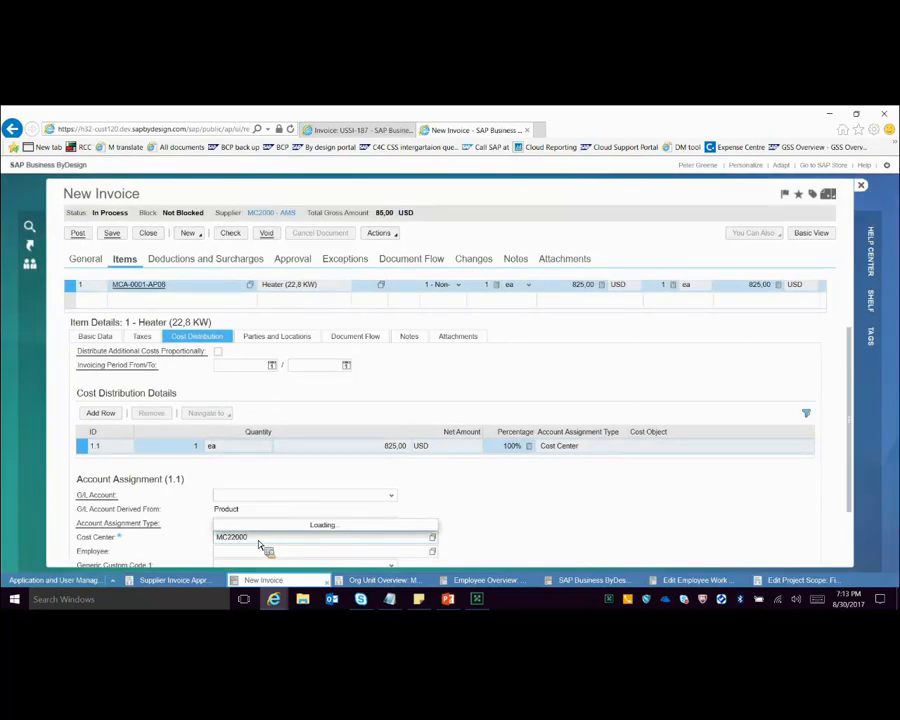
{"action": "key", "text": "Return"}
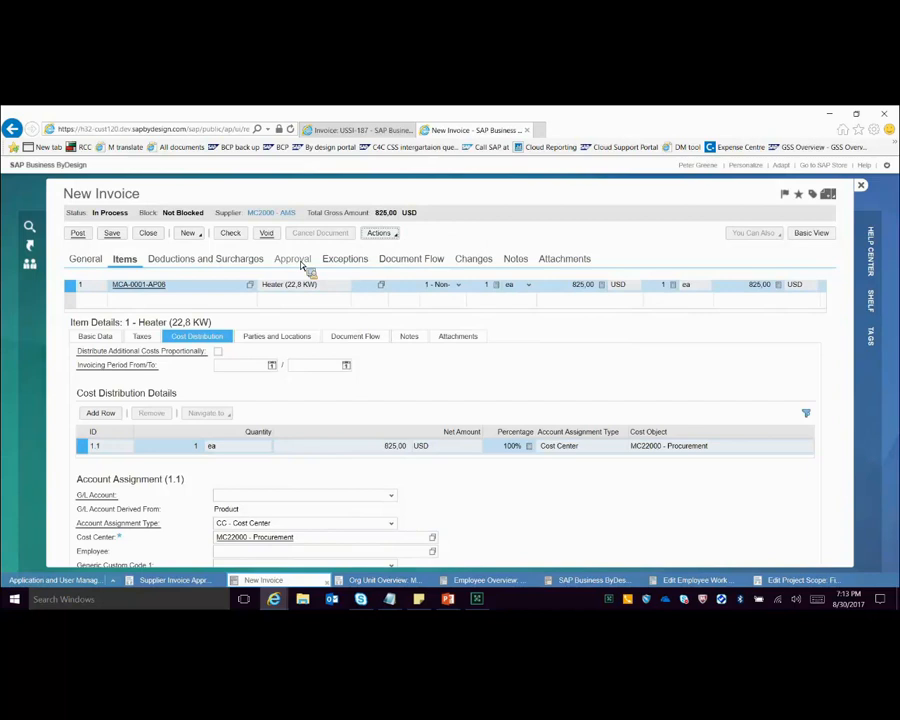
Step: Review the invoice's approvers and the org unit overview of cost center MC22000 to check its manager
{"action": "double_click", "coordinate": [247, 539]}
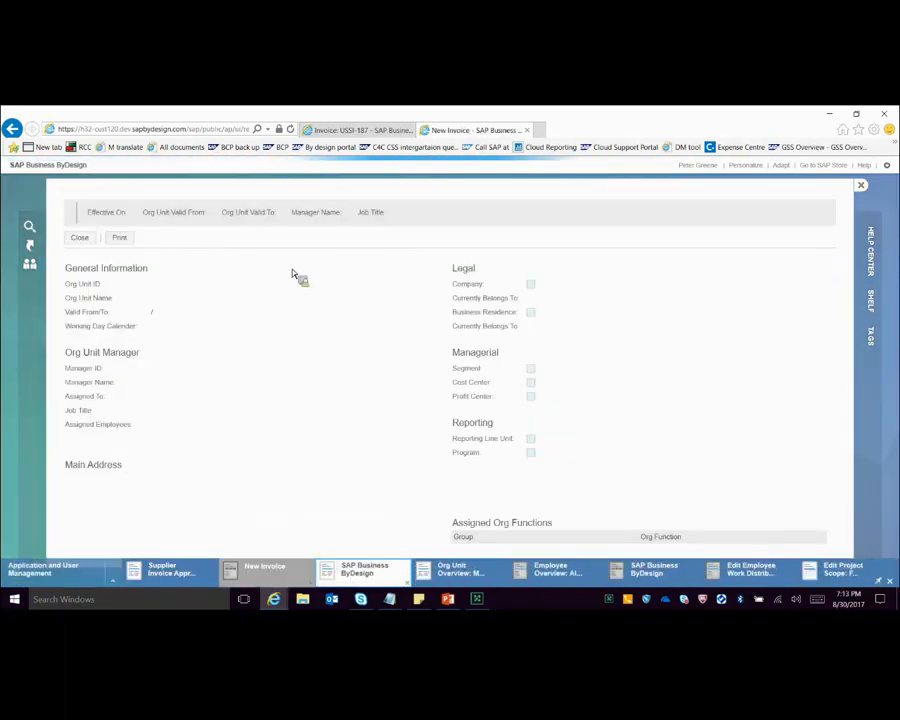
{"action": "left_click", "coordinate": [295, 264]}
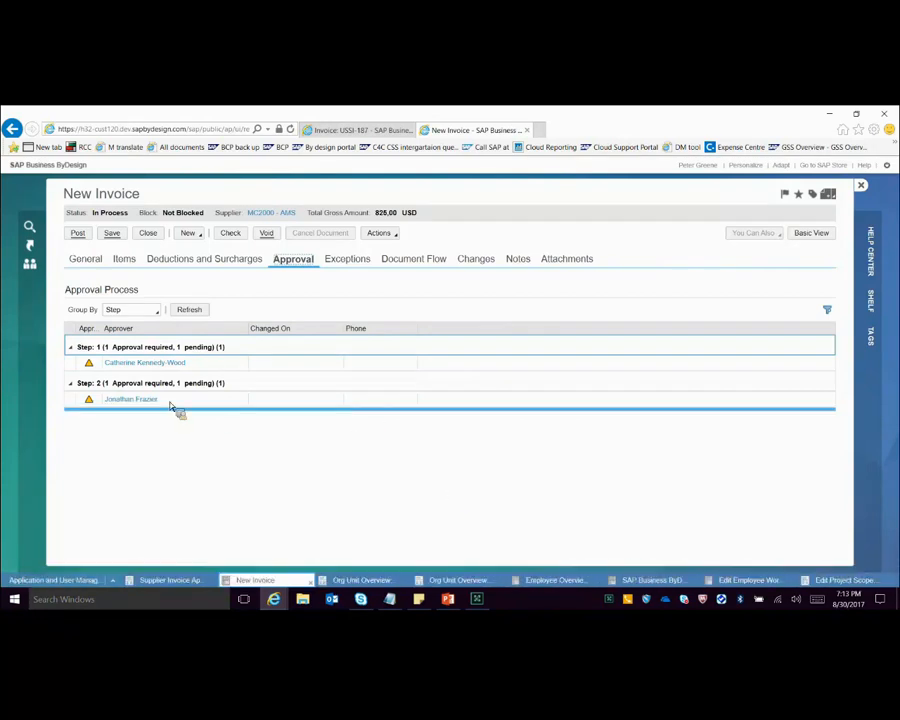
{"action": "left_click", "coordinate": [350, 568]}
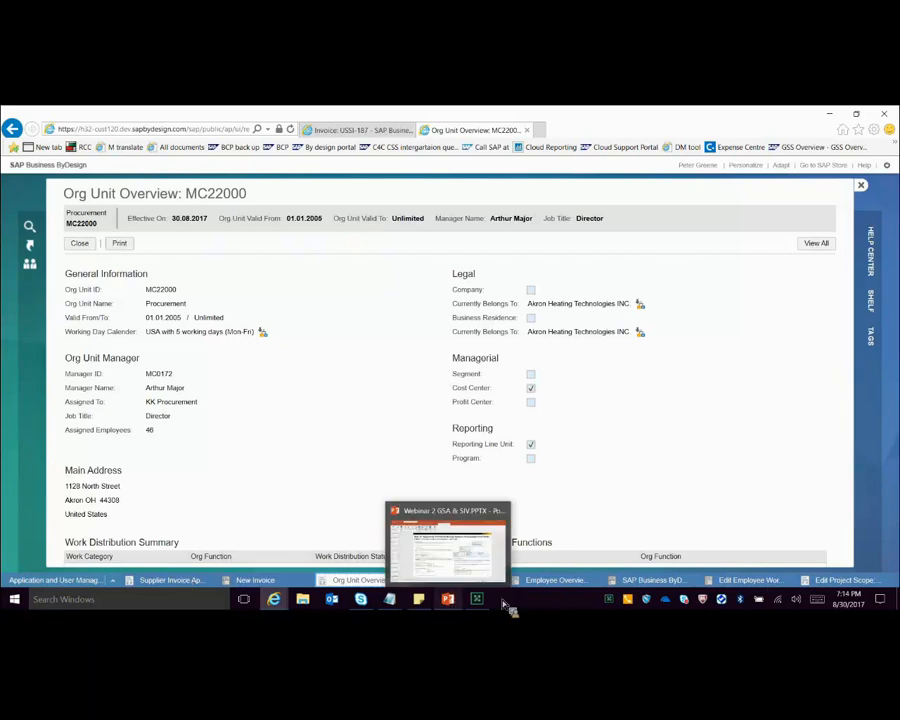
Step: Switch to PowerPoint and present the slides from Rule 13 Case 1 to Case 2
{"action": "left_click", "coordinate": [452, 606]}
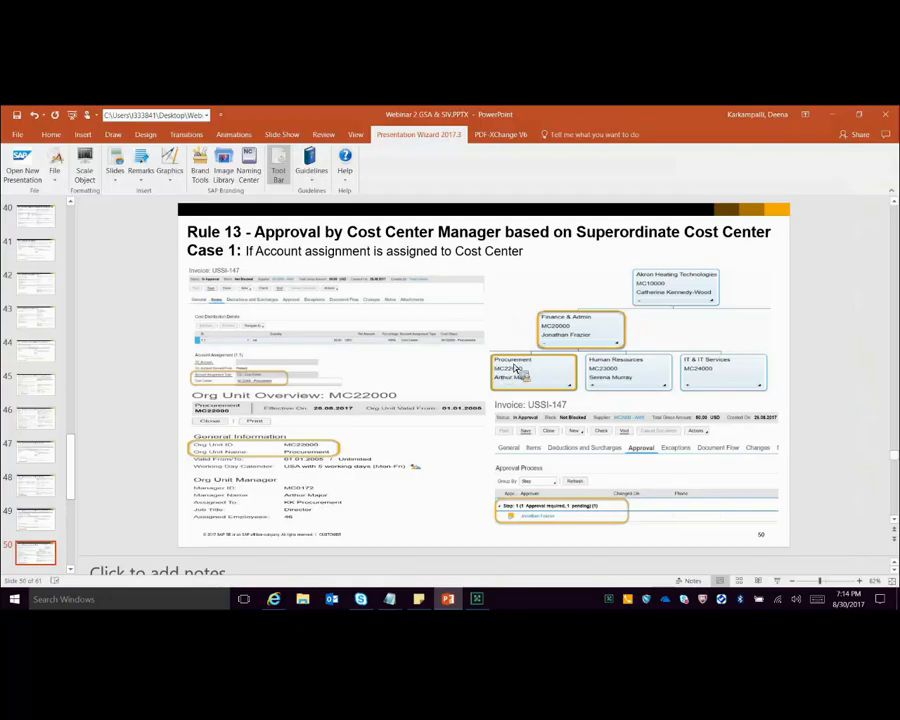
{"action": "key", "text": "shift+F5"}
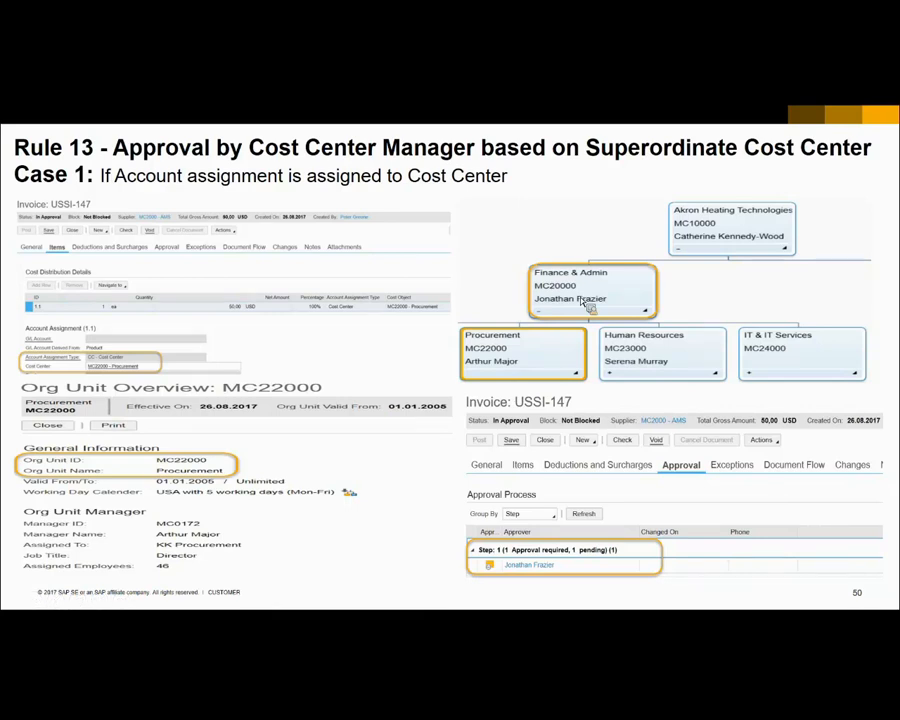
{"action": "left_click", "coordinate": [596, 252]}
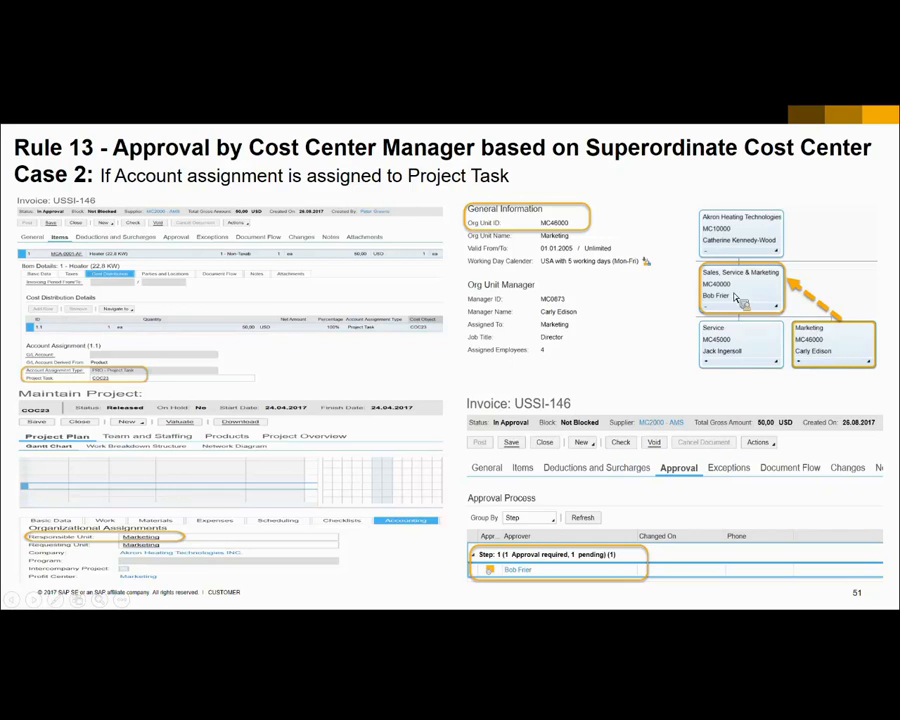
Step: End the slide show, return to the new invoice in SAP Business ByDesign and assign the Heater item to PRO - Project Task COC23
{"action": "key", "text": "Escape"}
{"action": "mouse_move", "coordinate": [274, 599]}
{"action": "left_click", "coordinate": [372, 556]}
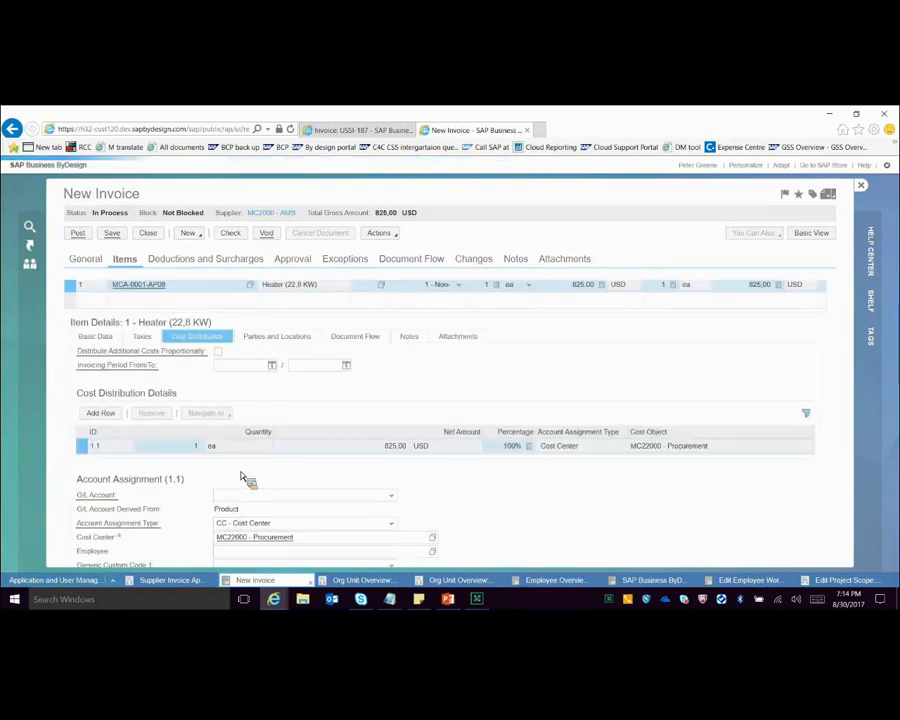
{"action": "scroll", "coordinate": [400, 464], "scroll_direction": "down", "scroll_amount": 2}
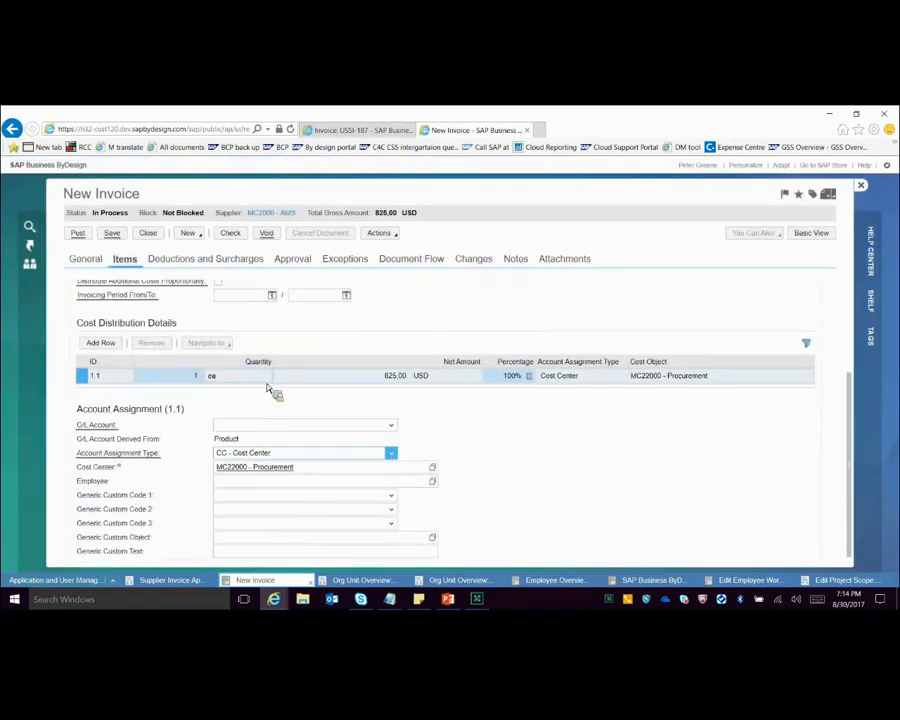
{"action": "left_click", "coordinate": [268, 390]}
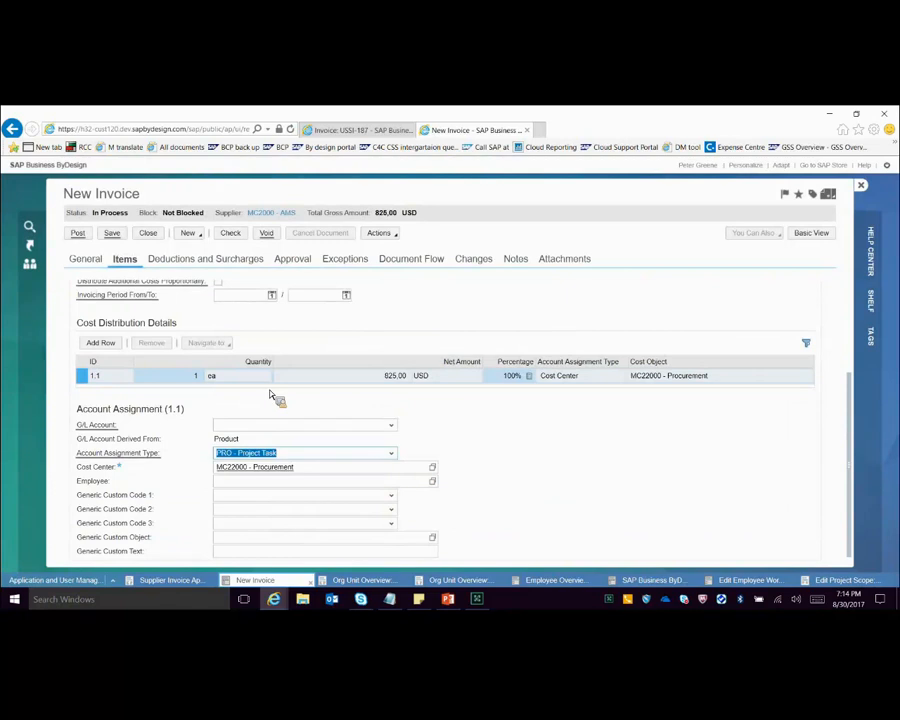
{"action": "type", "text": "COC23"}
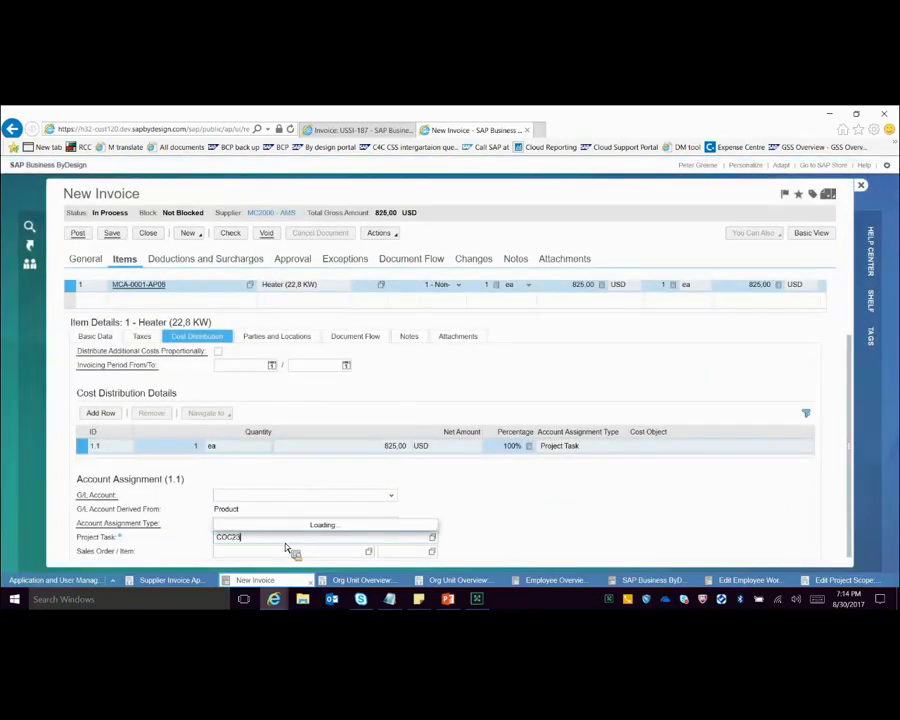
{"action": "left_click", "coordinate": [265, 525]}
{"action": "mouse_move", "coordinate": [420, 598]}
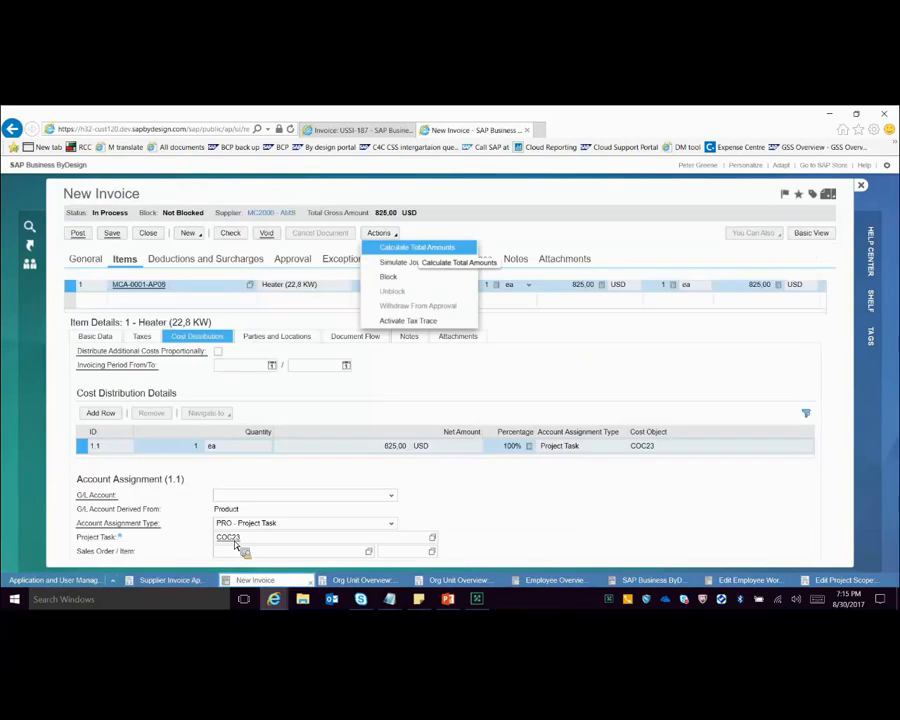
Step: Review project COC23's overview, the invoice's approvers and the org unit overview of the project's responsible unit MC46000
{"action": "left_click", "coordinate": [236, 544]}
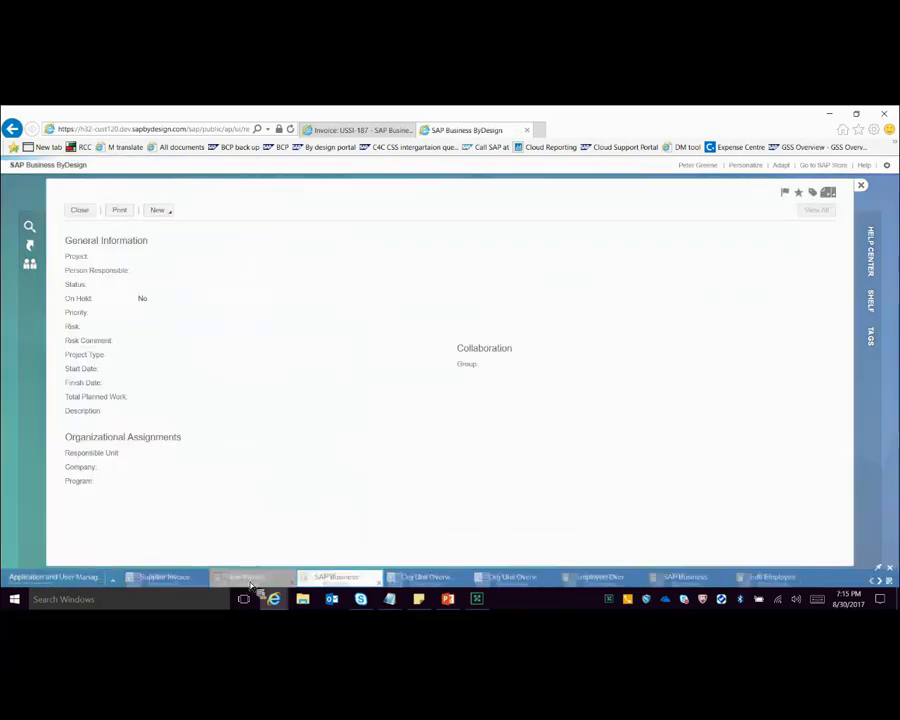
{"action": "left_click", "coordinate": [254, 577]}
{"action": "left_click", "coordinate": [302, 262]}
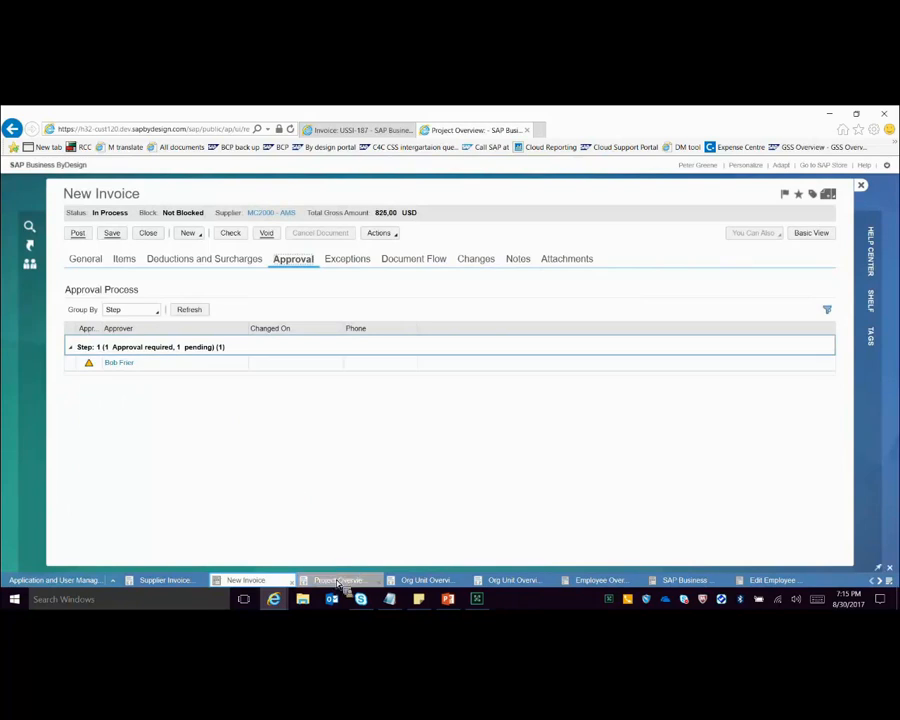
{"action": "left_click", "coordinate": [339, 580]}
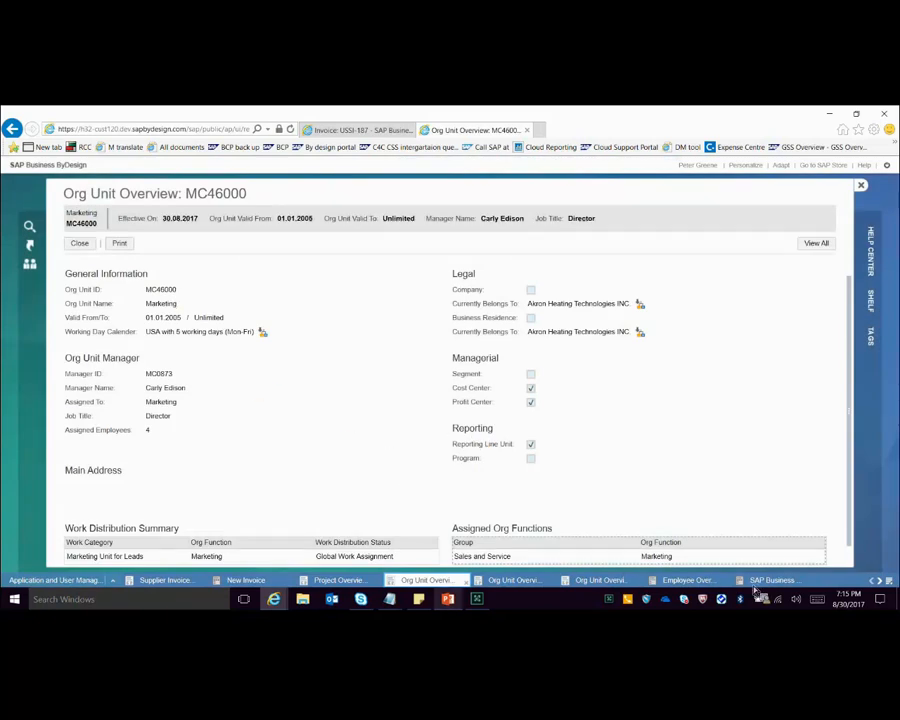
Step: Switch to PowerPoint and present the slides from Rule 13 Case 2 through Rule 14 - All Cost Center Approvers by Value Limit
{"action": "key", "text": "alt+Tab"}
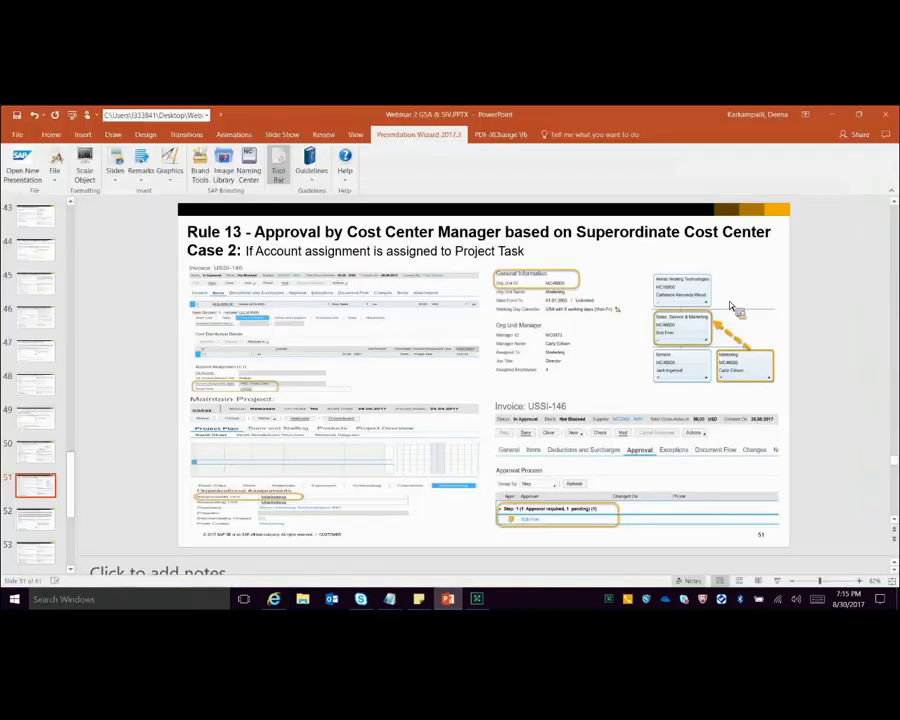
{"action": "key", "text": "shift+F5"}
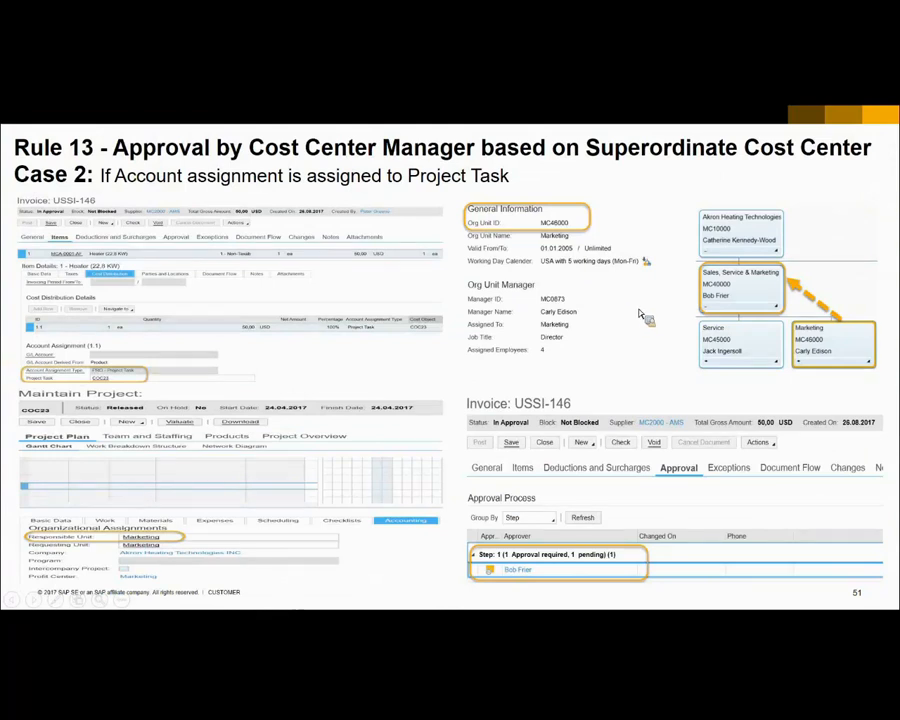
{"action": "left_click", "coordinate": [394, 262]}
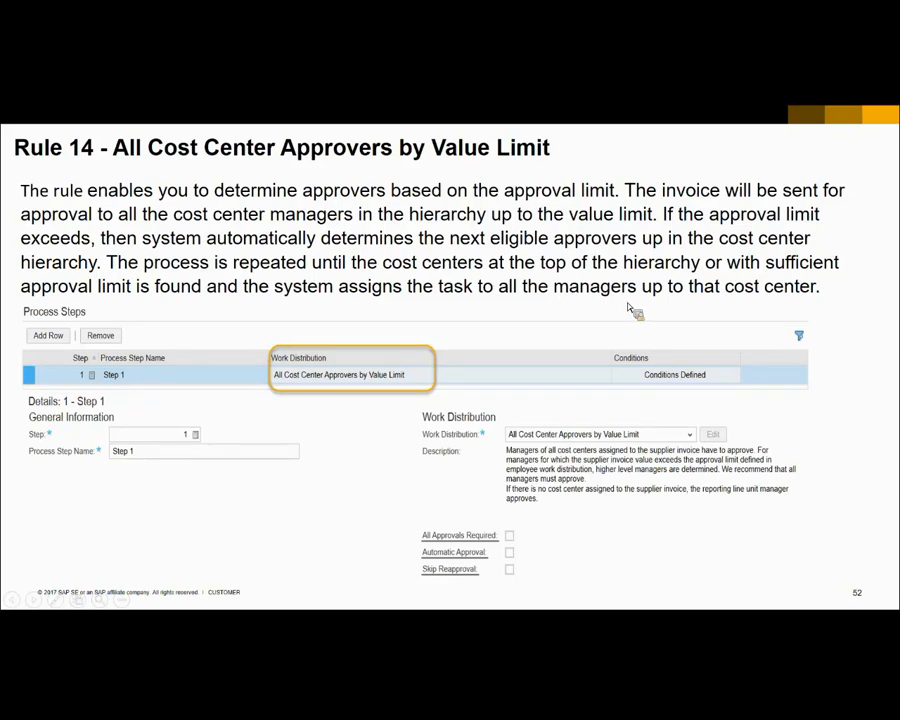
{"action": "left_click", "coordinate": [286, 304]}
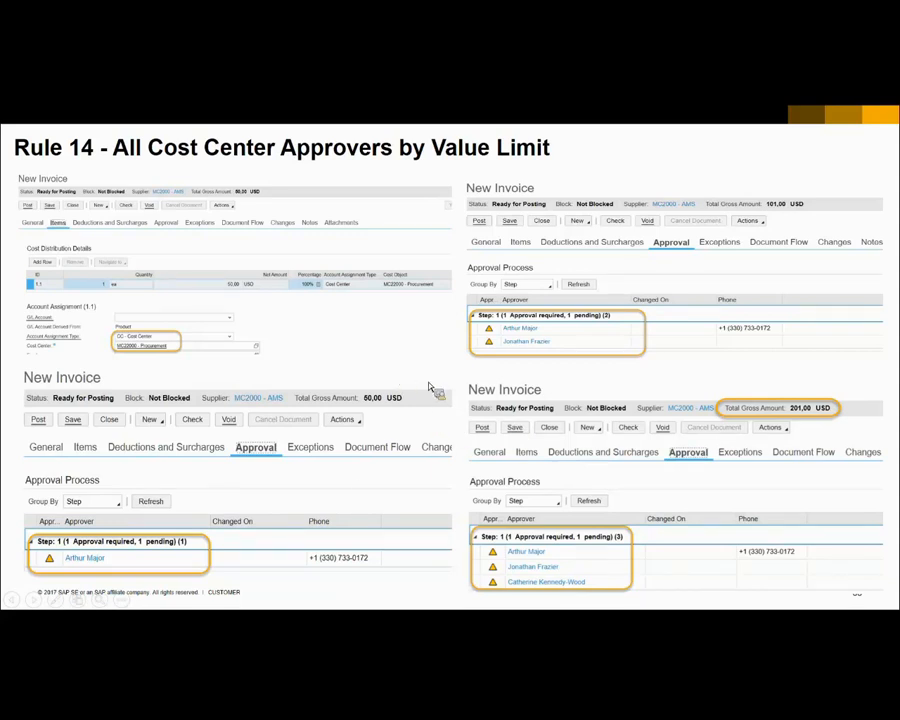
Step: End the slide show, return to the new invoice in SAP Business ByDesign and replace item 1's product with GC200516
{"action": "key", "text": "Escape"}
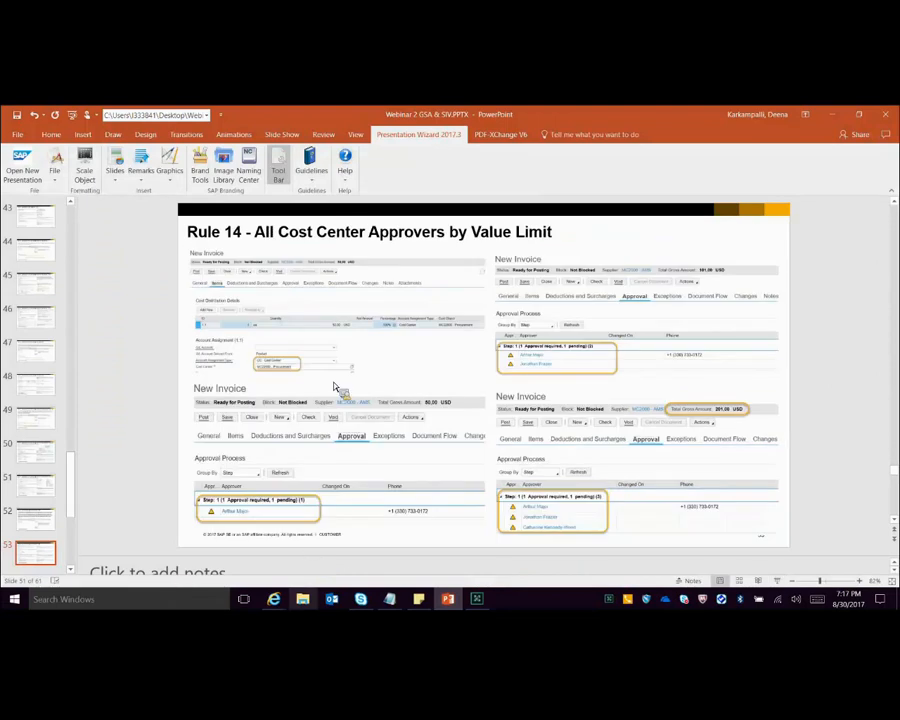
{"action": "key", "text": "alt+Tab"}
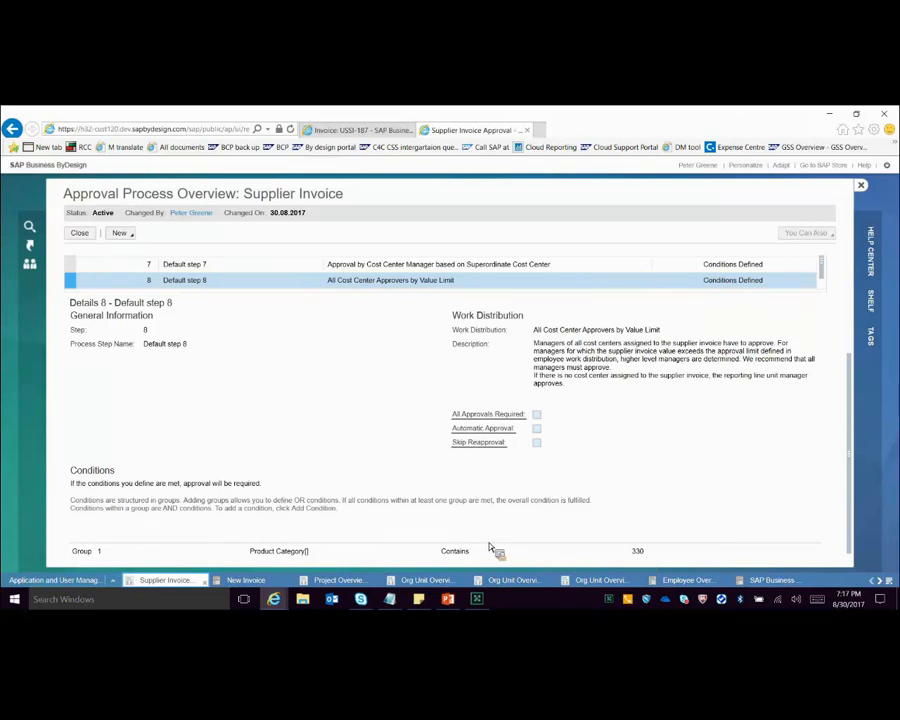
{"action": "left_click", "coordinate": [244, 580]}
{"action": "left_click", "coordinate": [134, 264]}
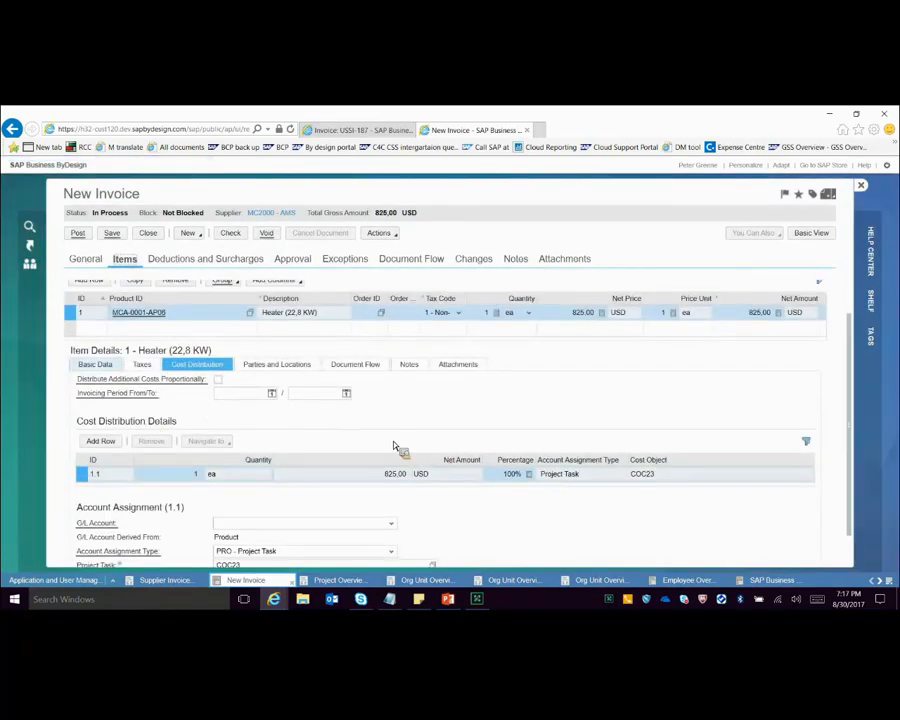
{"action": "left_click", "coordinate": [75, 345]}
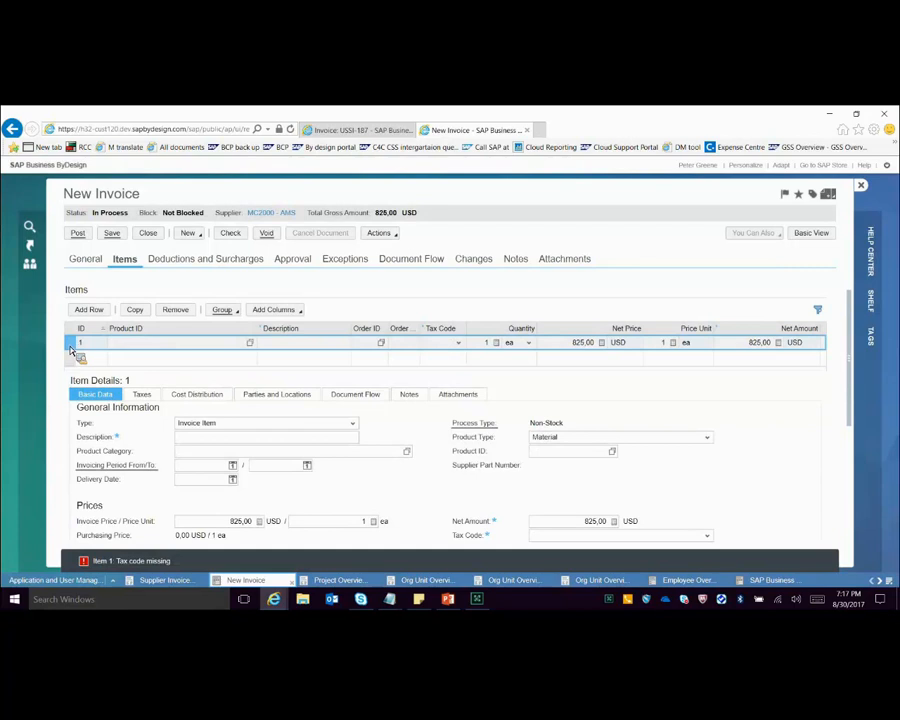
{"action": "type", "text": "GC2"}
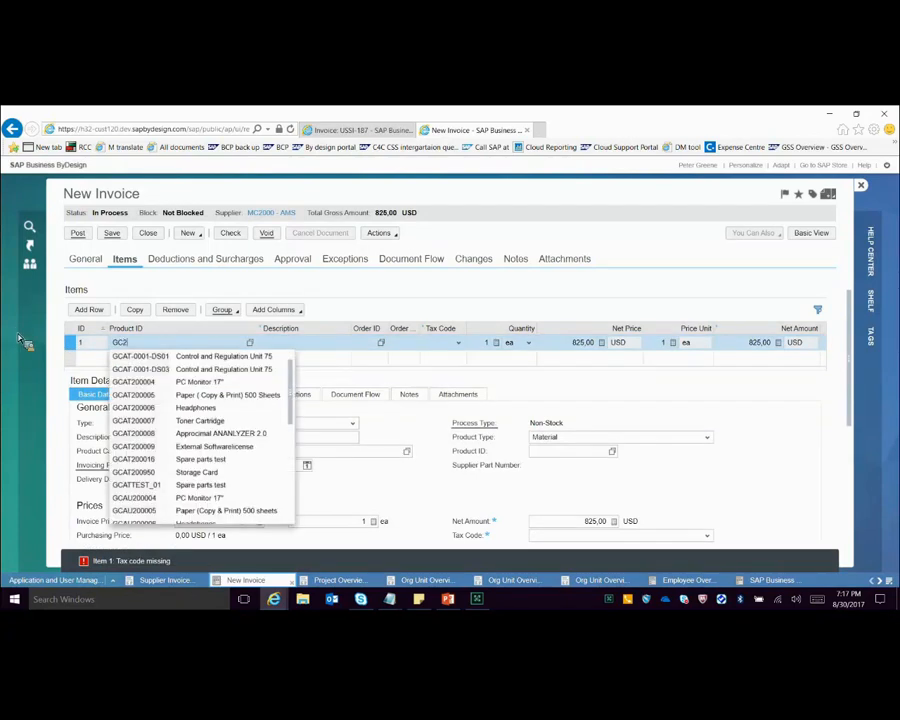
{"action": "type", "text": "005"}
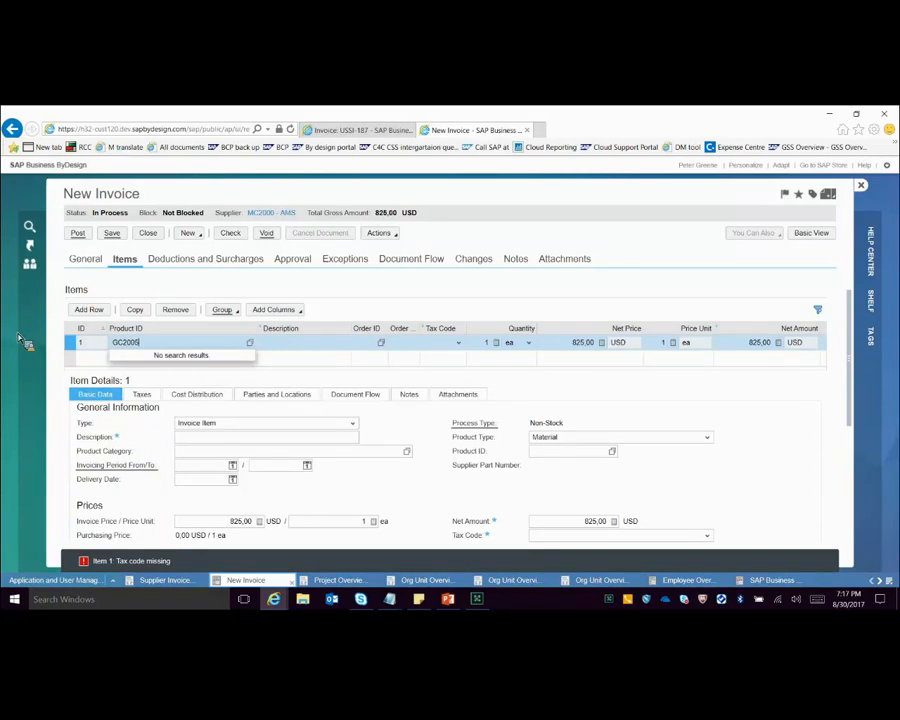
{"action": "type", "text": "16"}
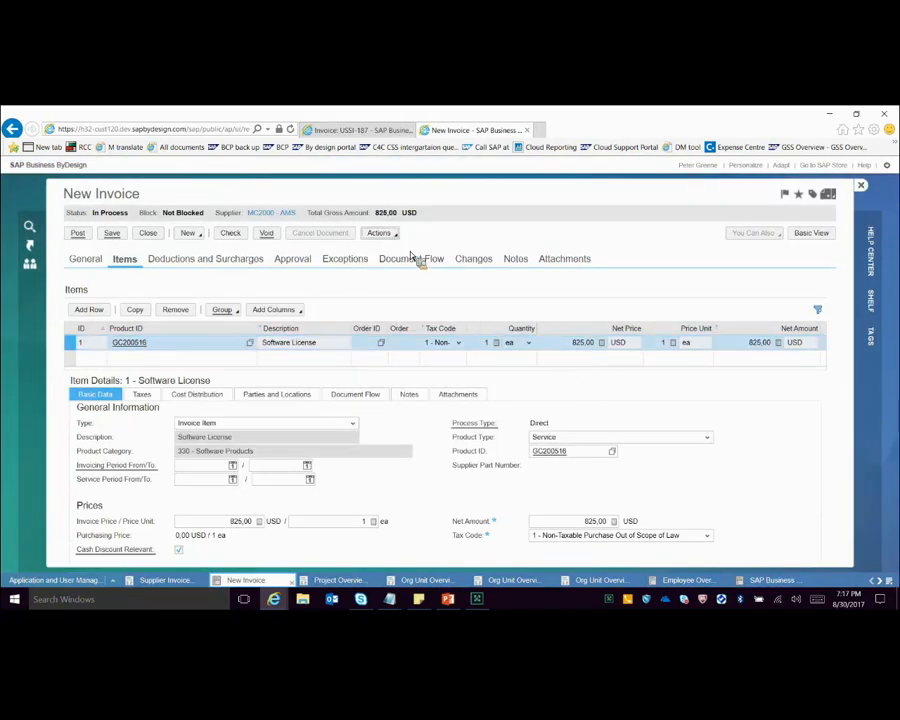
Step: Set the Software License item's net price to 40 USD and recalculate the invoice's total amounts
{"action": "left_click", "coordinate": [583, 343]}
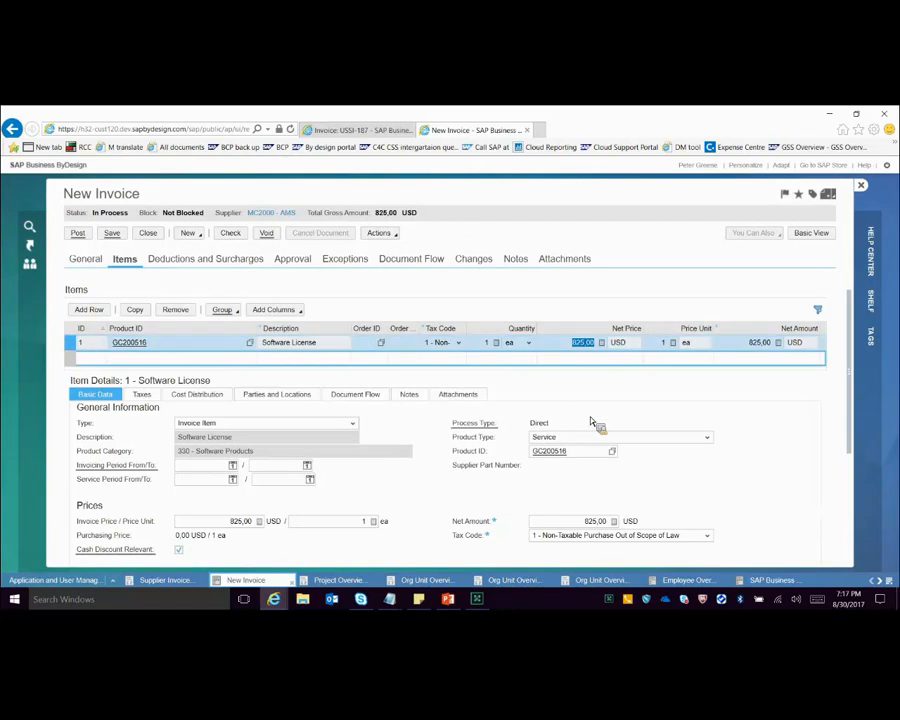
{"action": "type", "text": "40,00"}
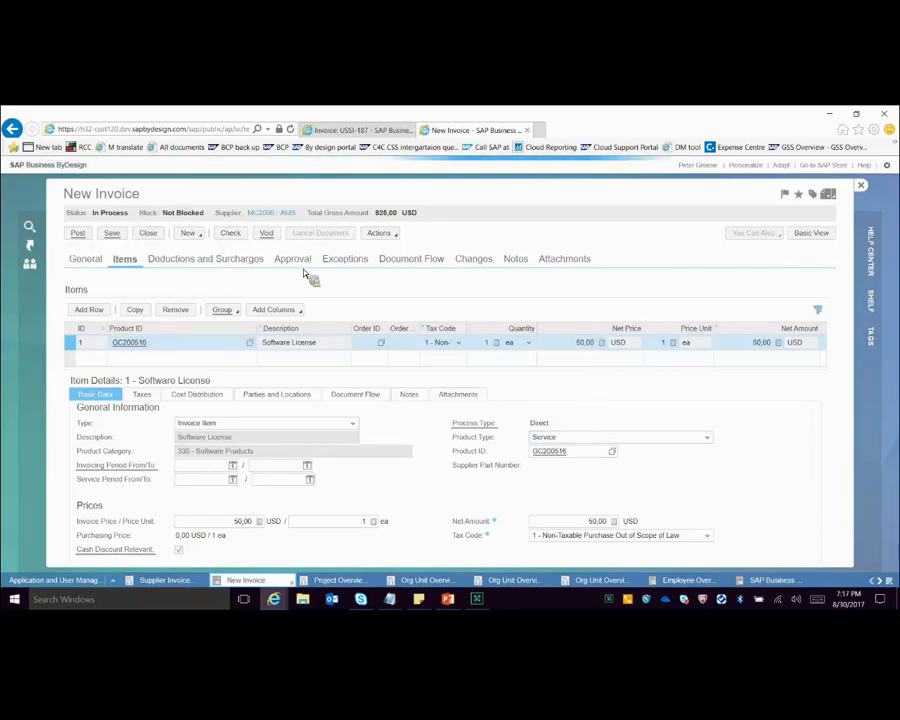
{"action": "left_click", "coordinate": [380, 233]}
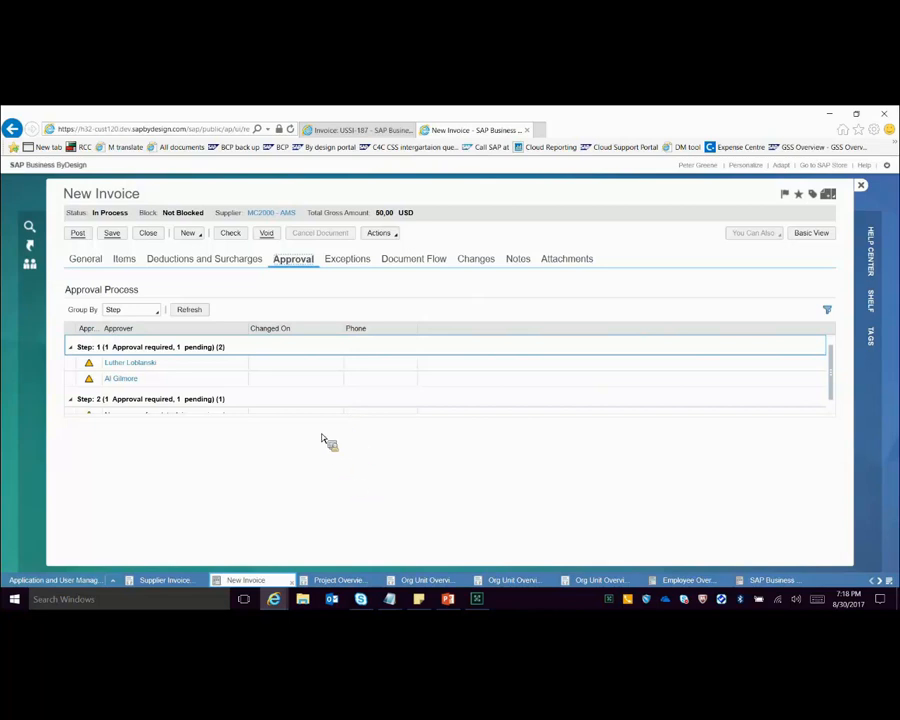
Step: Check the invoice's approvers, close the employee overview and review the 100 USD and 200 USD rules for Purchasing Approval Value Limit
{"action": "left_click", "coordinate": [331, 378]}
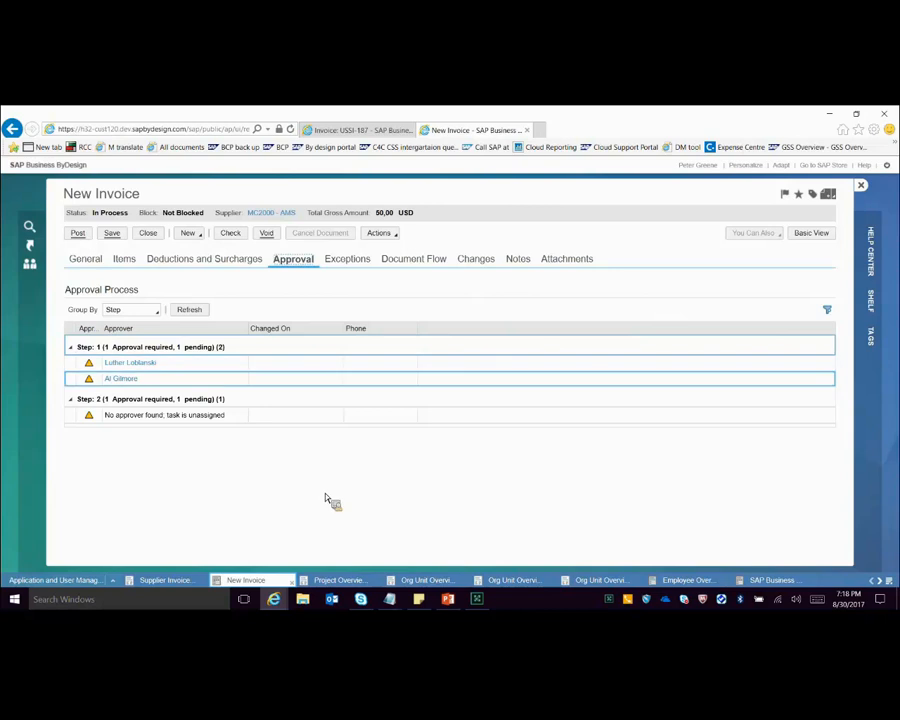
{"action": "left_click", "coordinate": [728, 584]}
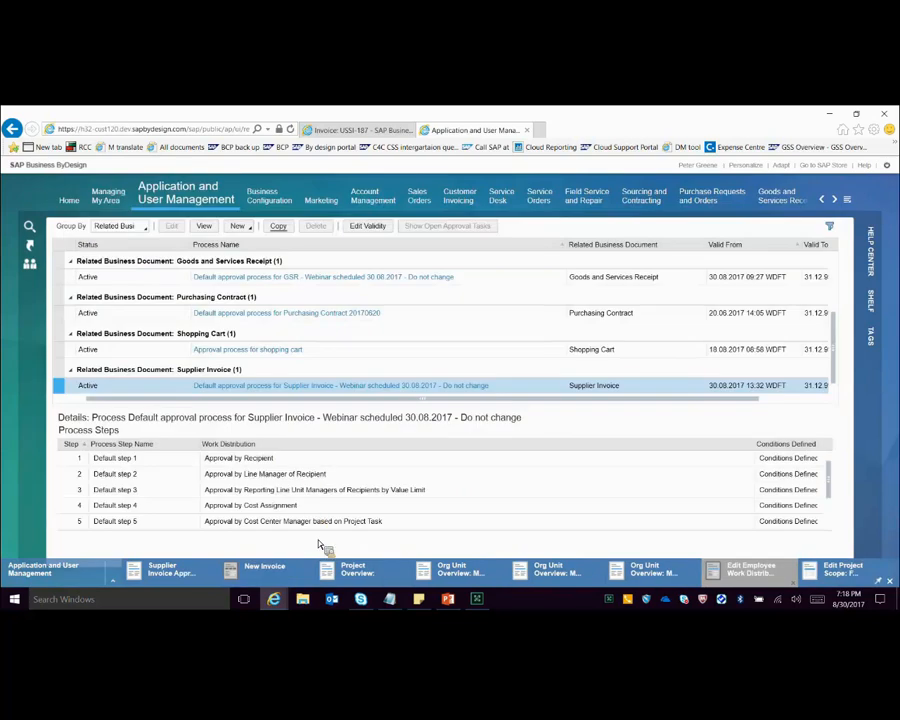
{"action": "left_click", "coordinate": [752, 574]}
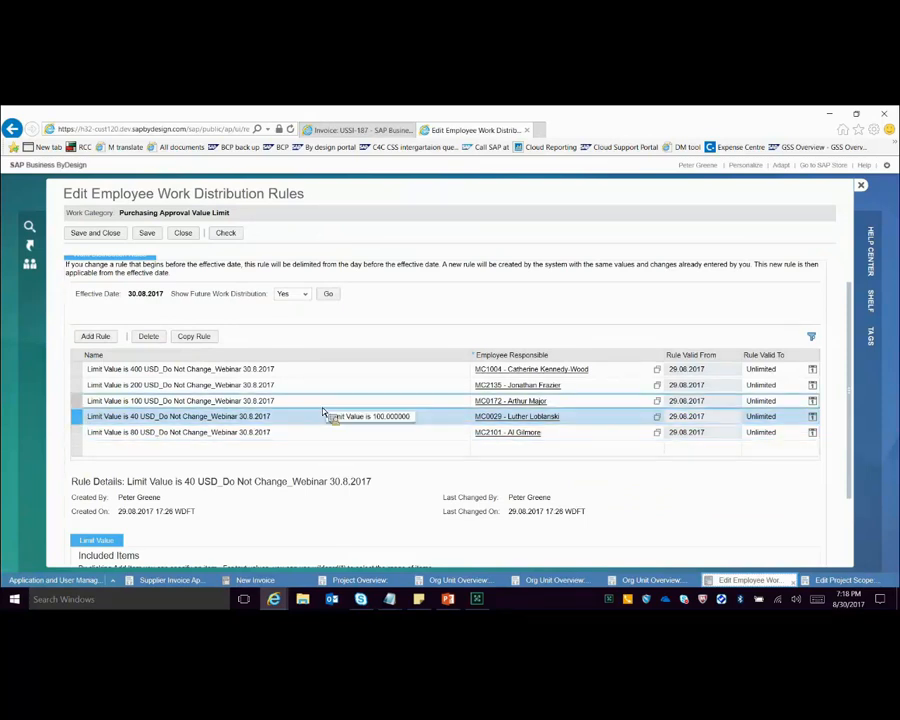
{"action": "left_click", "coordinate": [322, 407]}
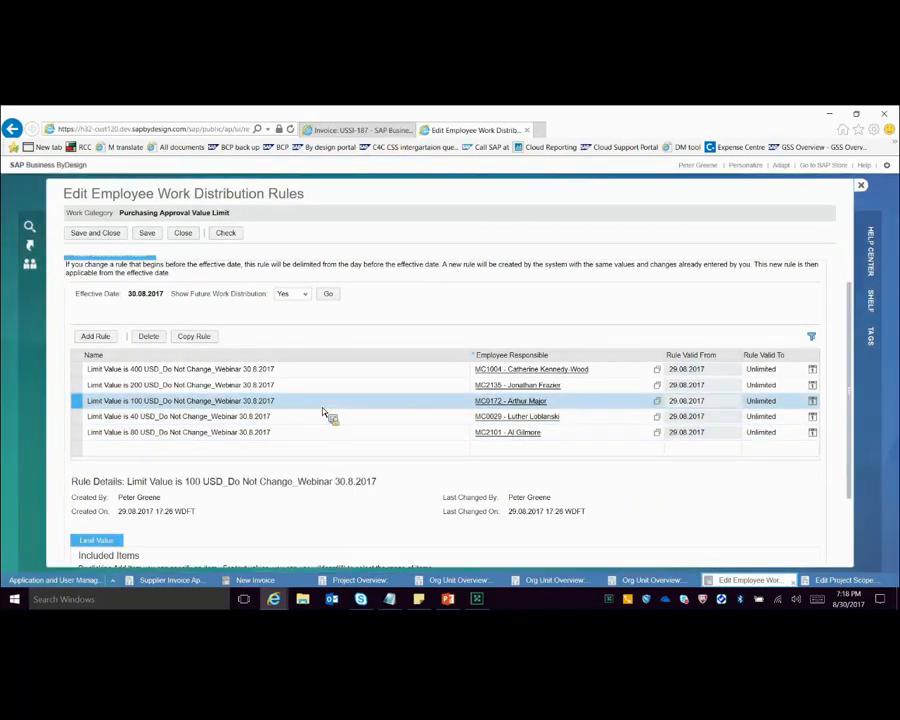
{"action": "left_click", "coordinate": [591, 392]}
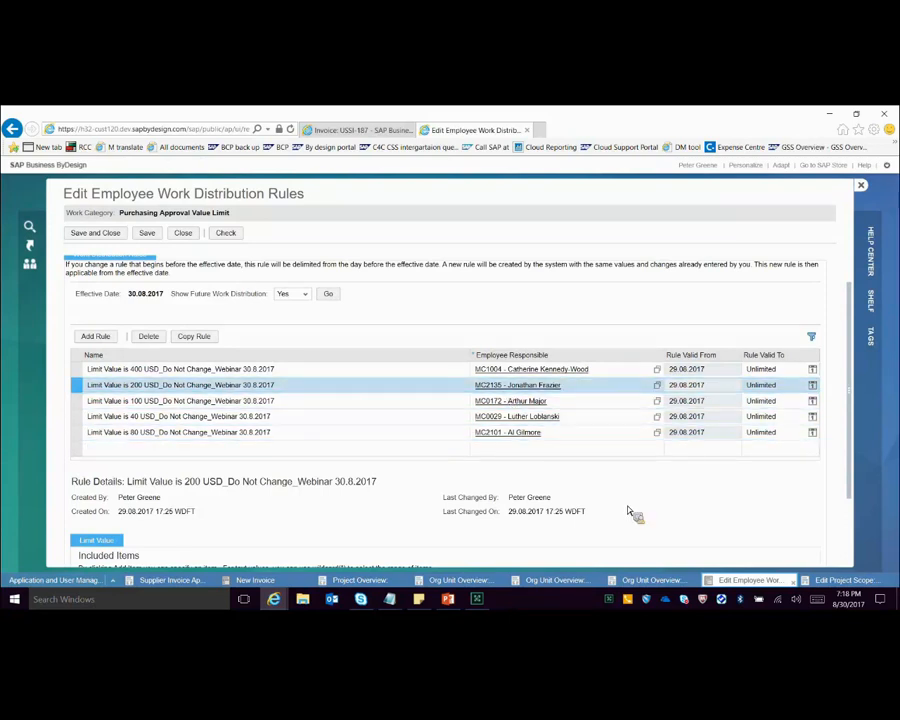
{"action": "scroll", "coordinate": [648, 493], "scroll_direction": "down", "scroll_amount": 1}
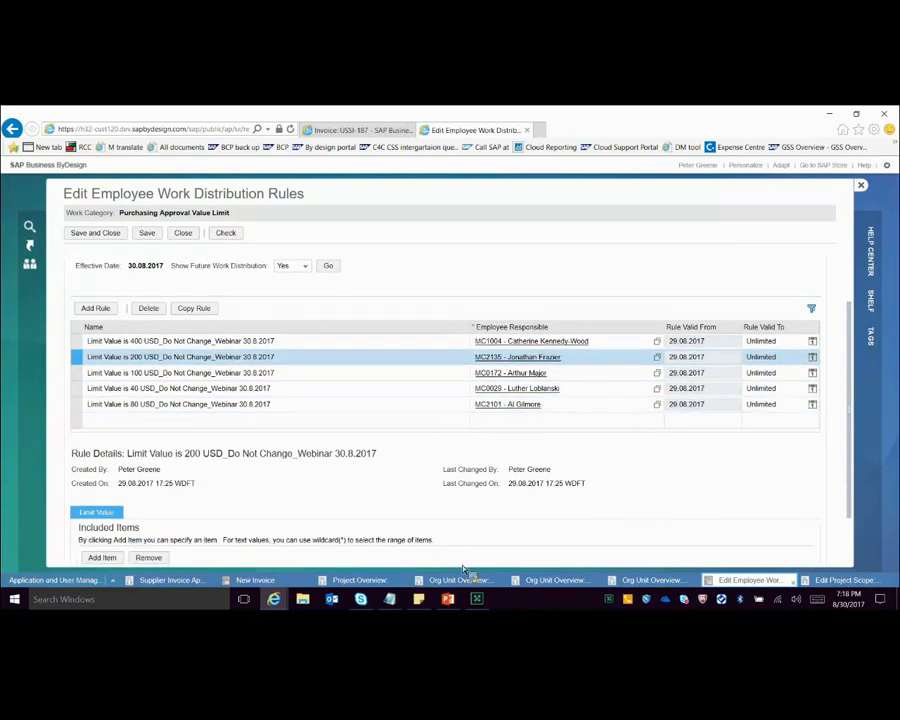
Step: Switch to PowerPoint and resume the slide show at the Rule 14 example slide
{"action": "key", "text": "alt+Tab"}
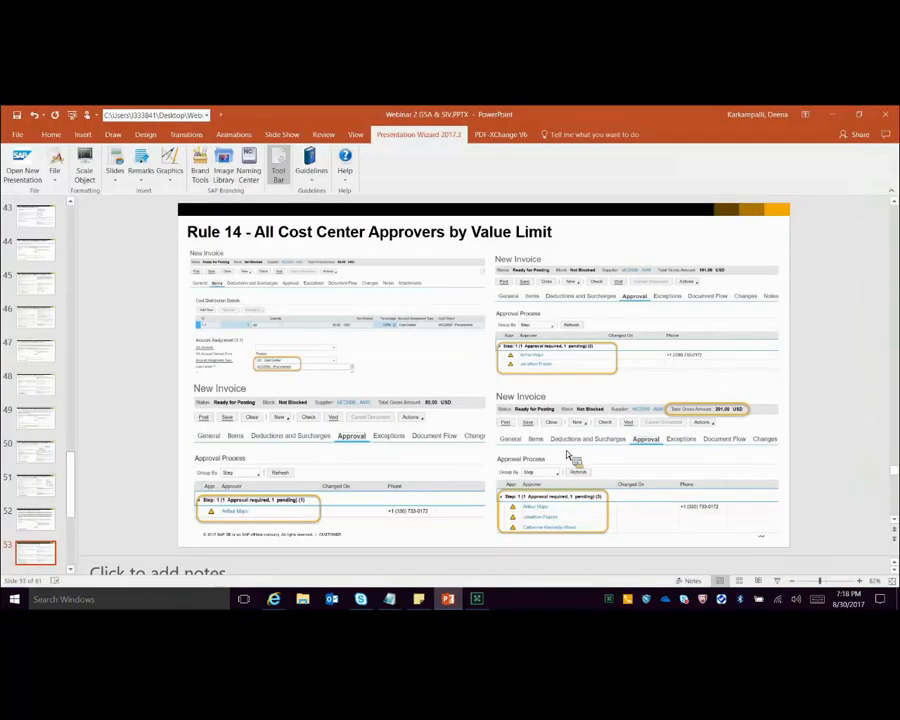
{"action": "key", "text": "shift+F5"}
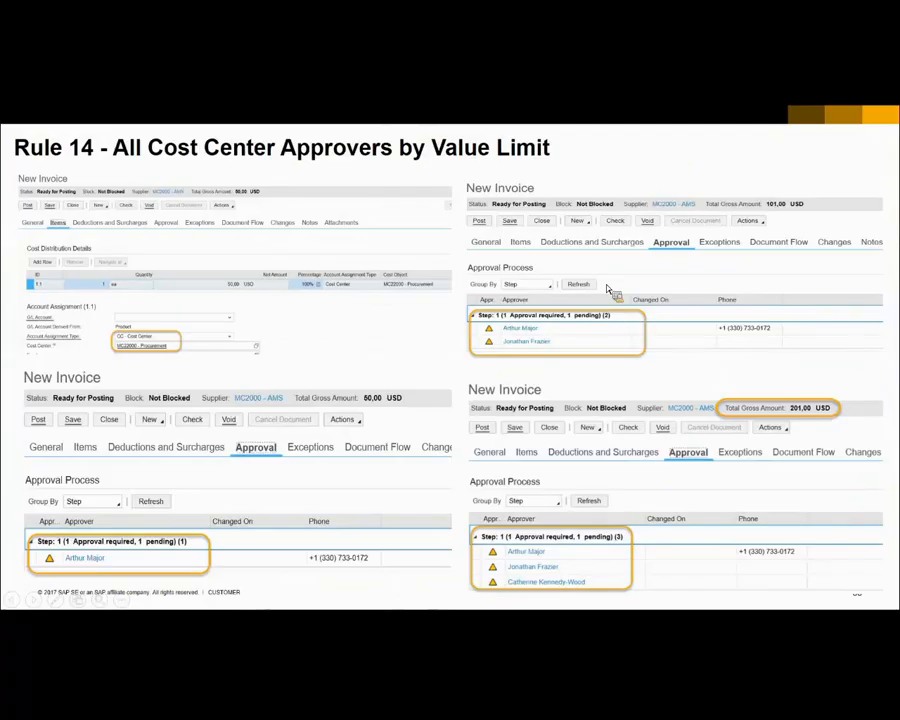